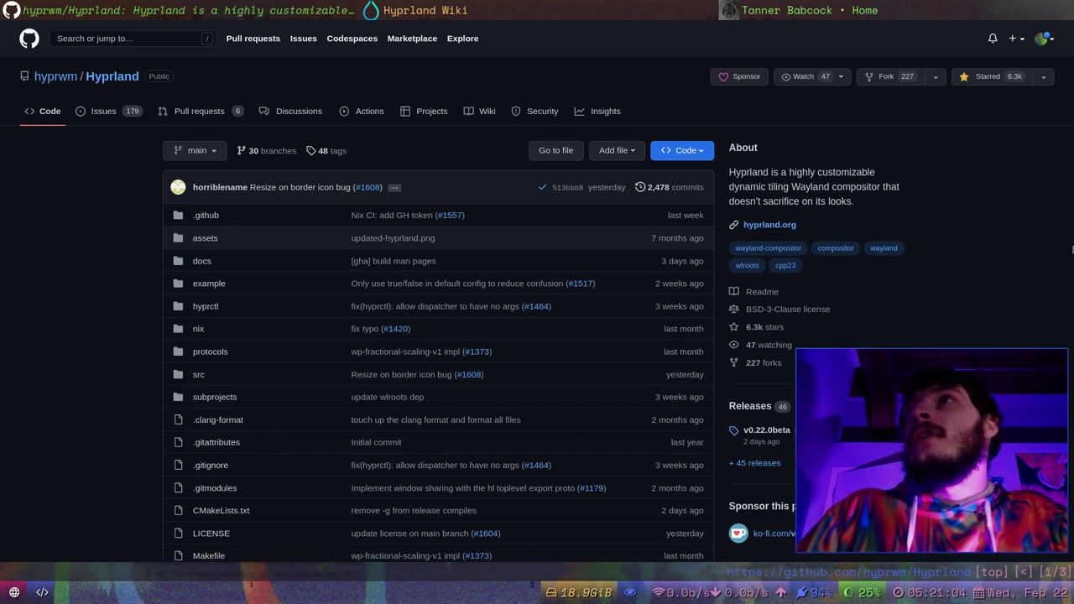
- Scroll the Hyprland README past the file list and logo to the Notice section and Features list
scroll(1036, 206, "down", 3)
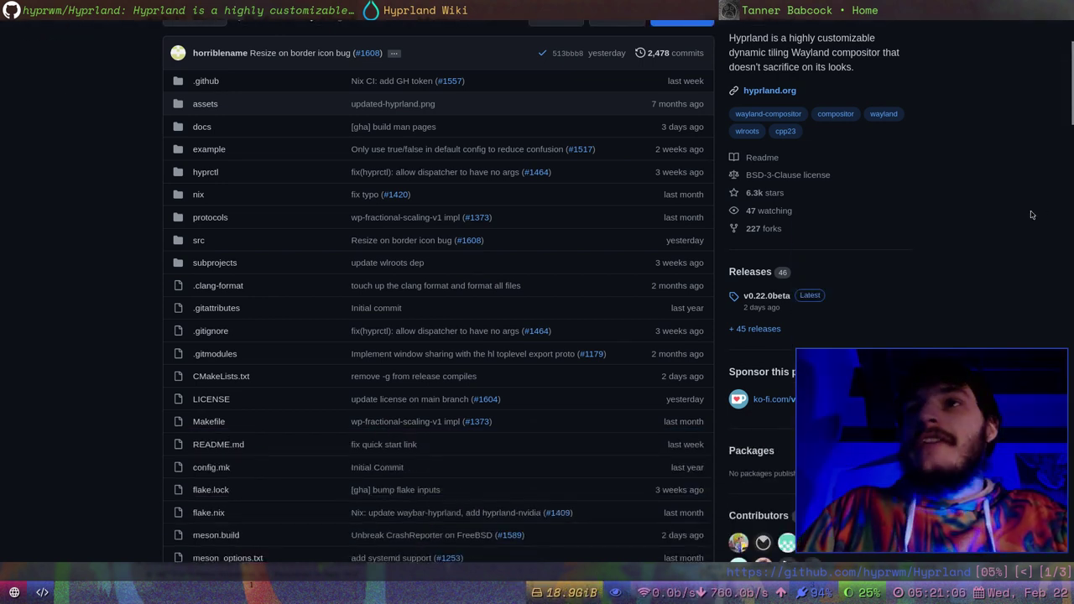
scroll(1032, 215, "down", 10)
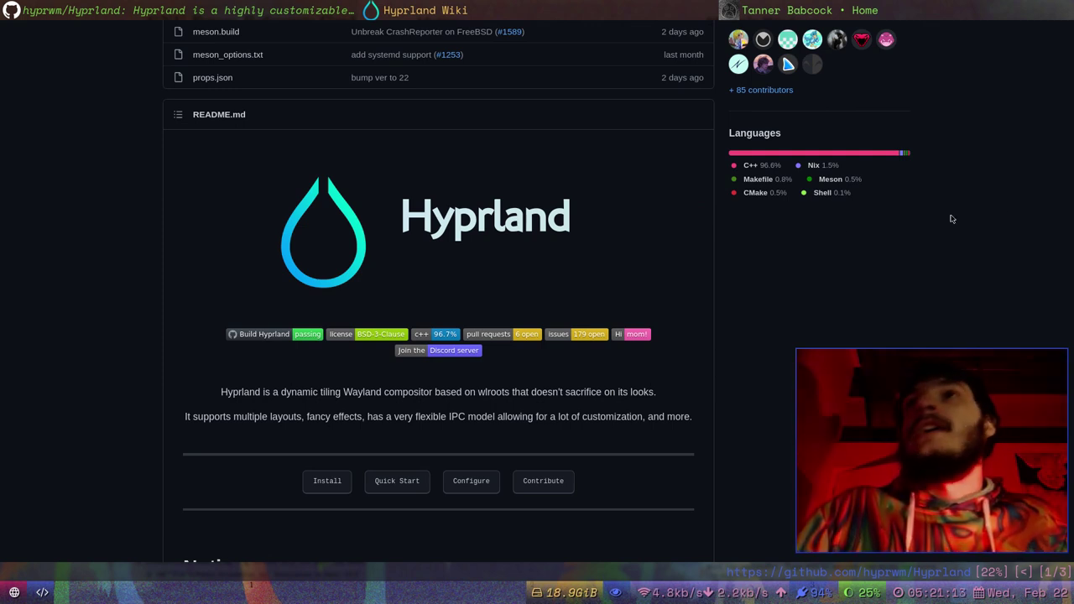
scroll(772, 266, "down", 3)
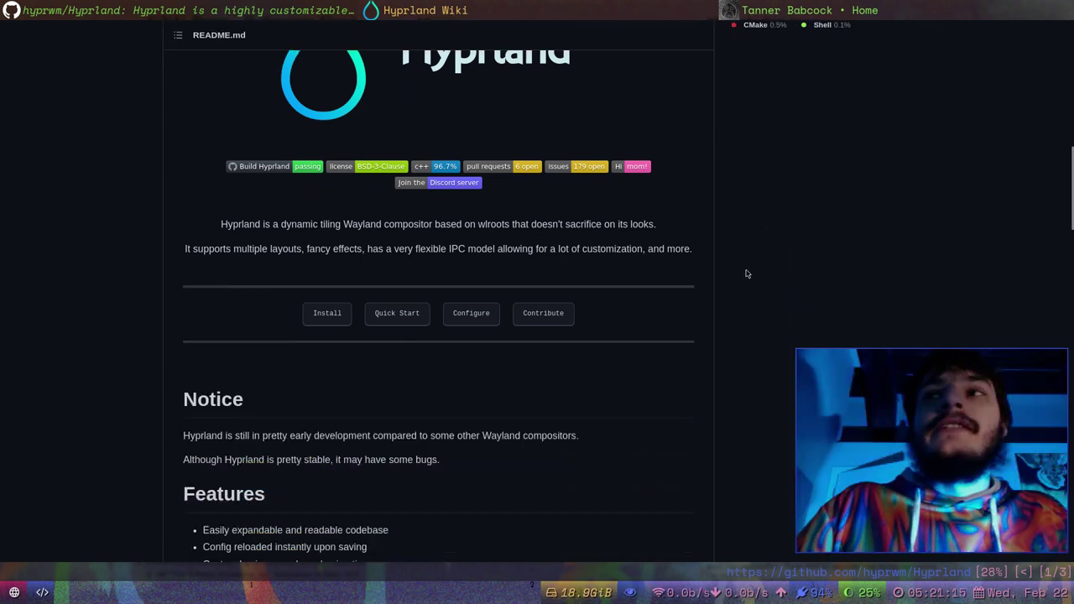
scroll(747, 274, "down", 3)
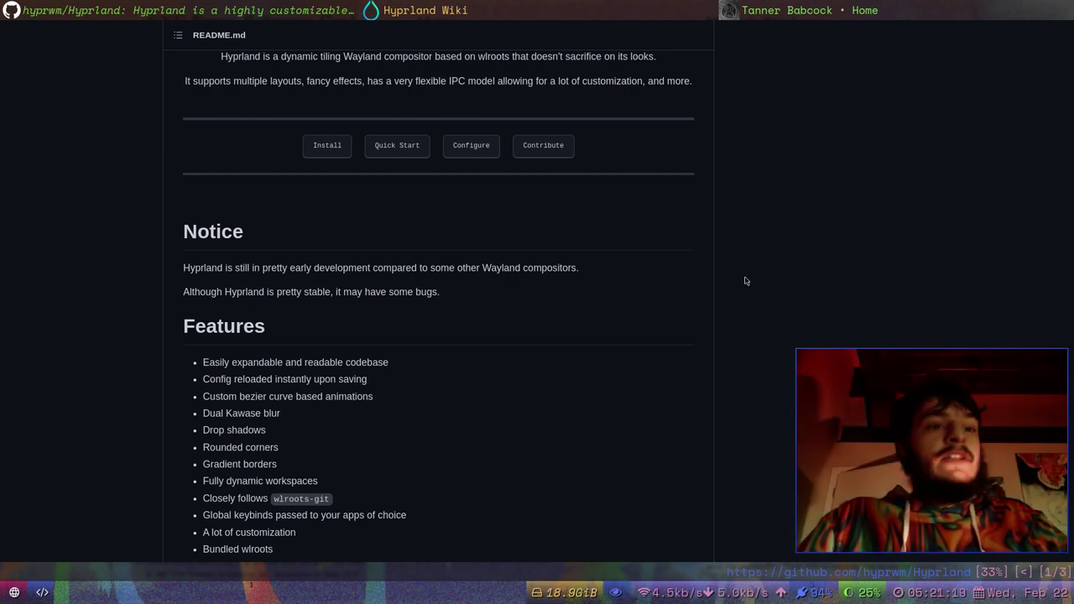
key("super+2")
key("super+1")
key("super+2")
key("super+3")
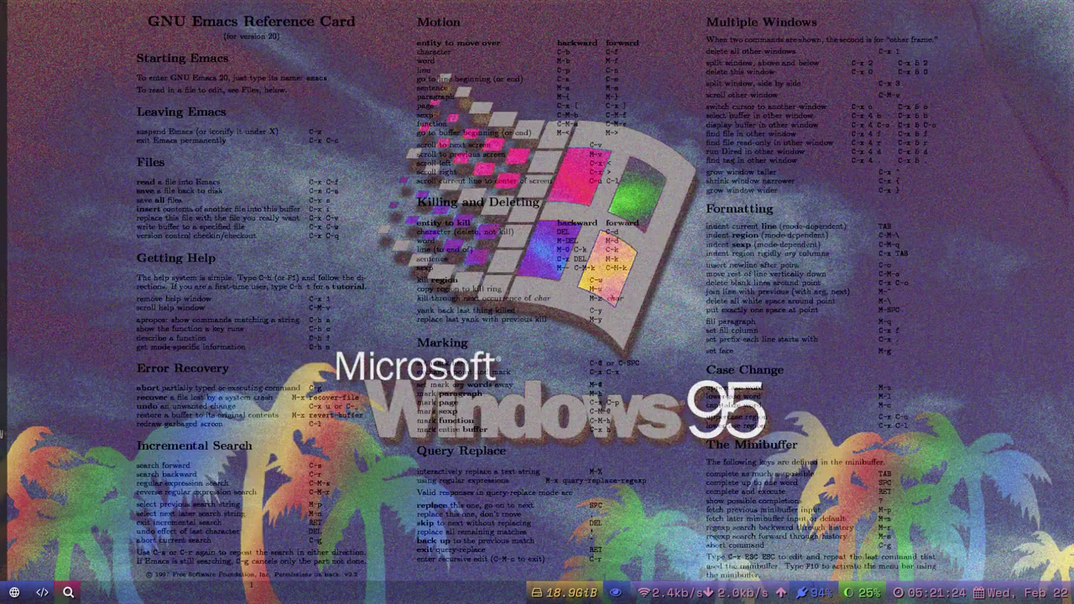
key("super+1")
key("super+2")
key("super+3")
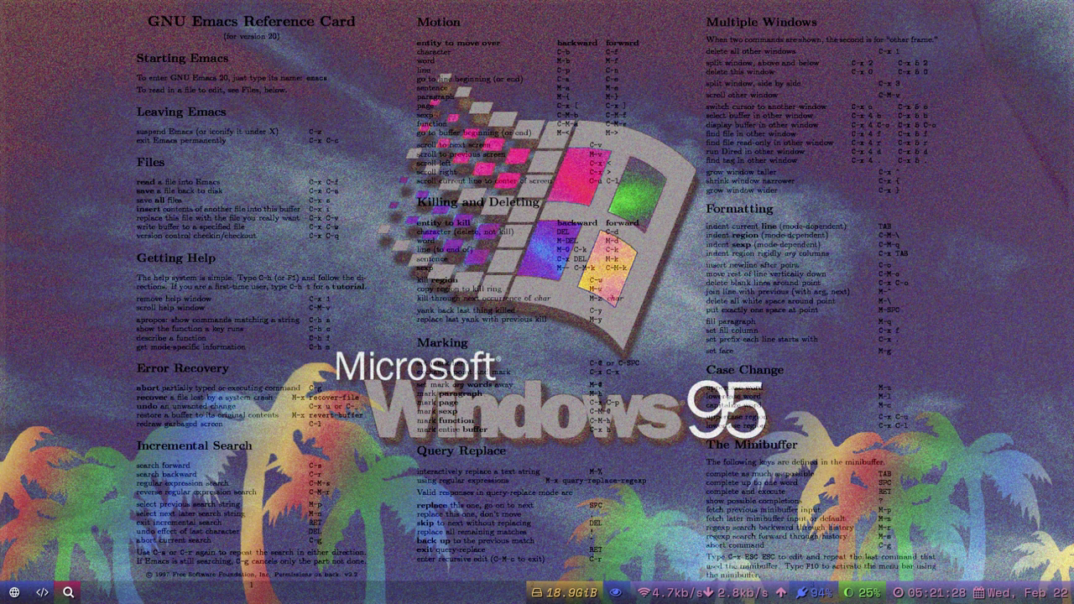
key("super+2")
key("super+3")
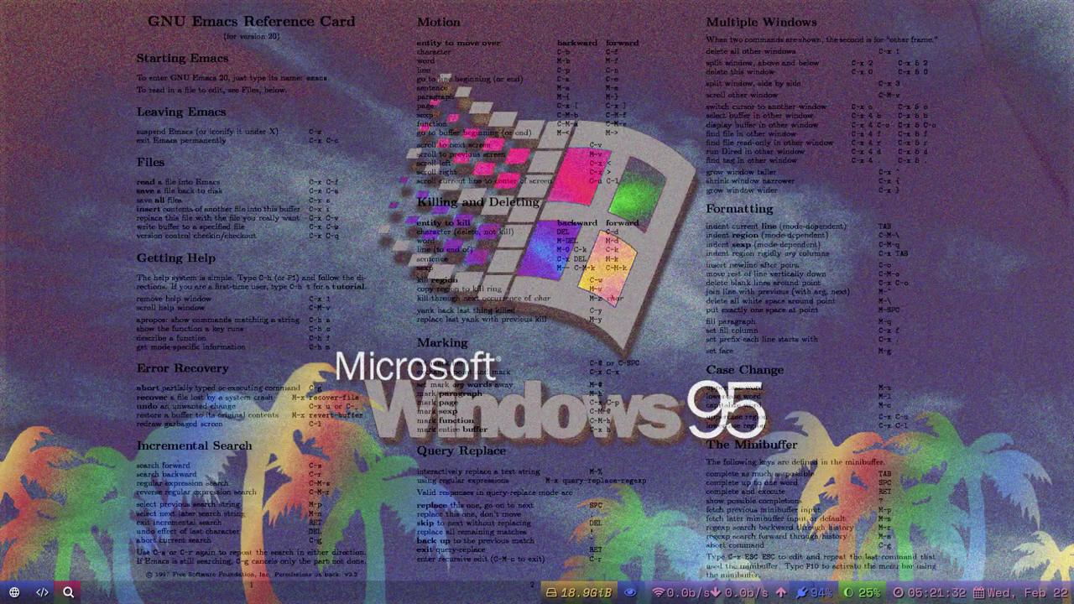
key("super+d")
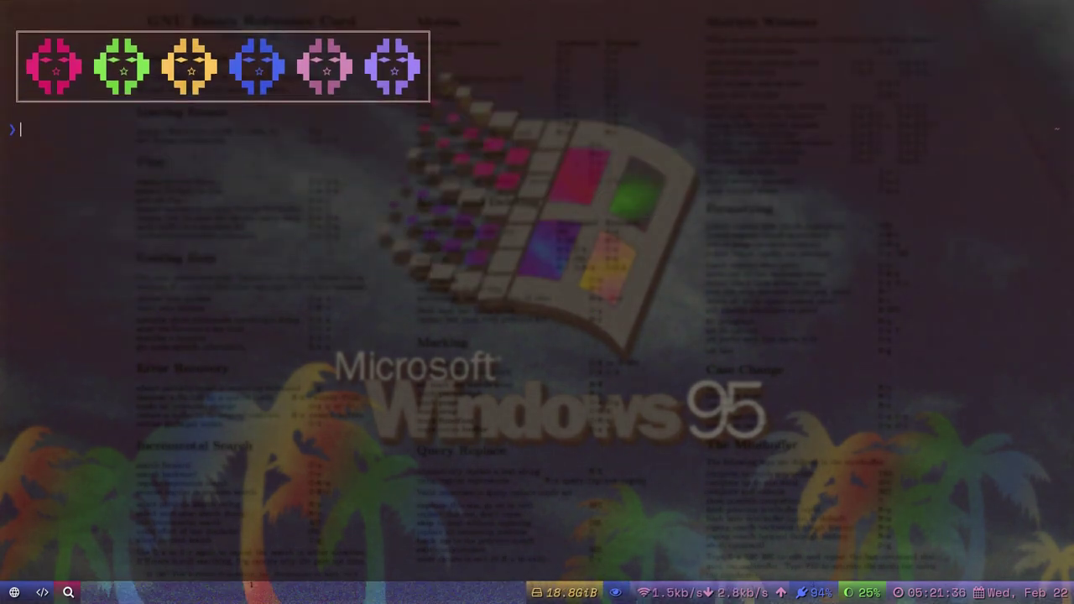
key("Escape")
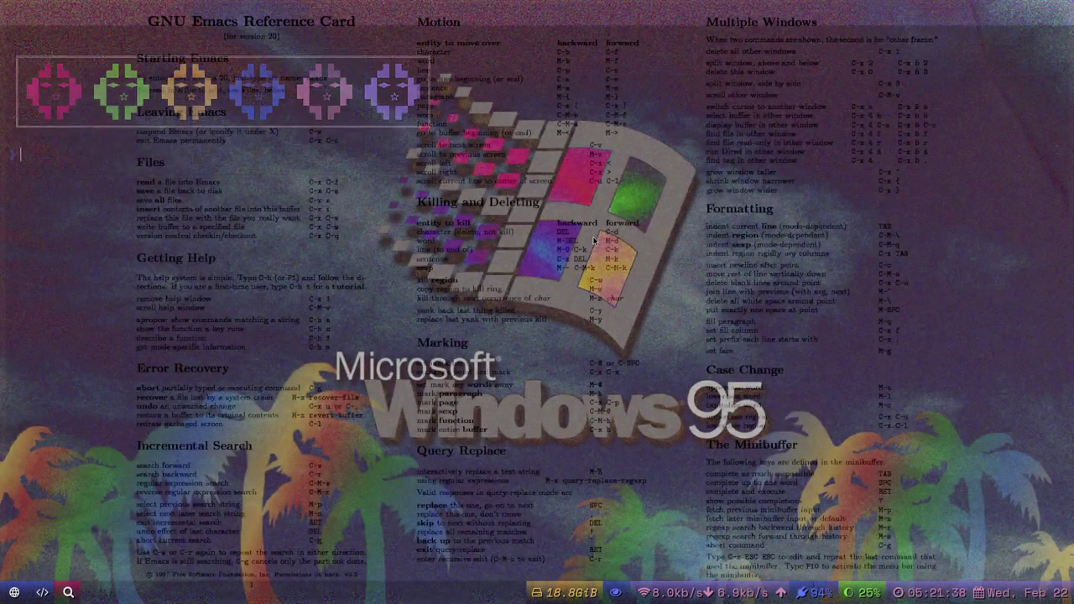
key("super+2")
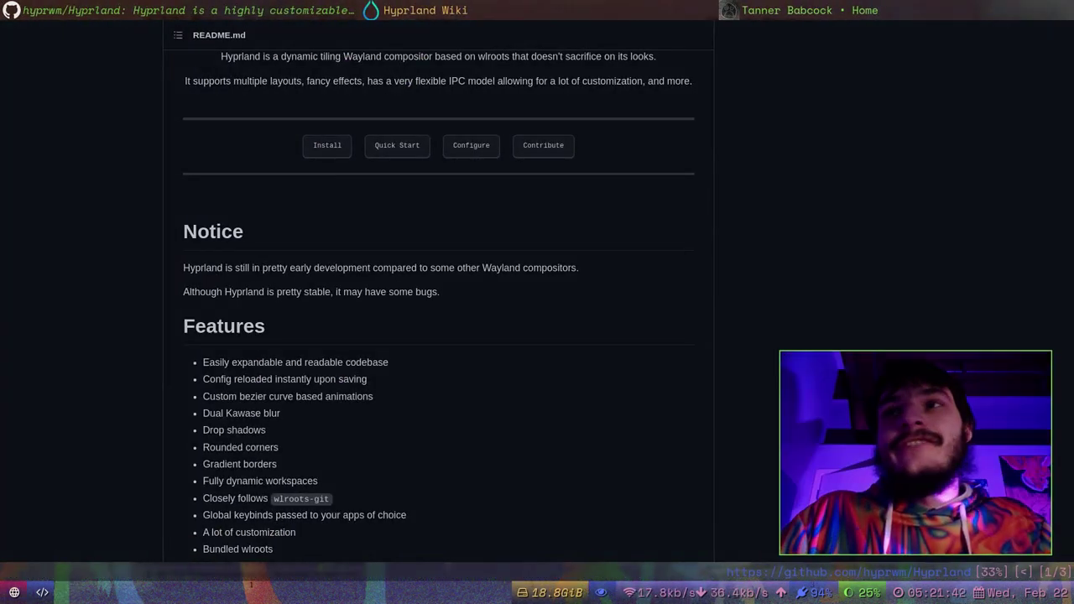
- Scroll down through the README's screenshot gallery and Stars Over Time chart
scroll(542, 398, "down", 8)
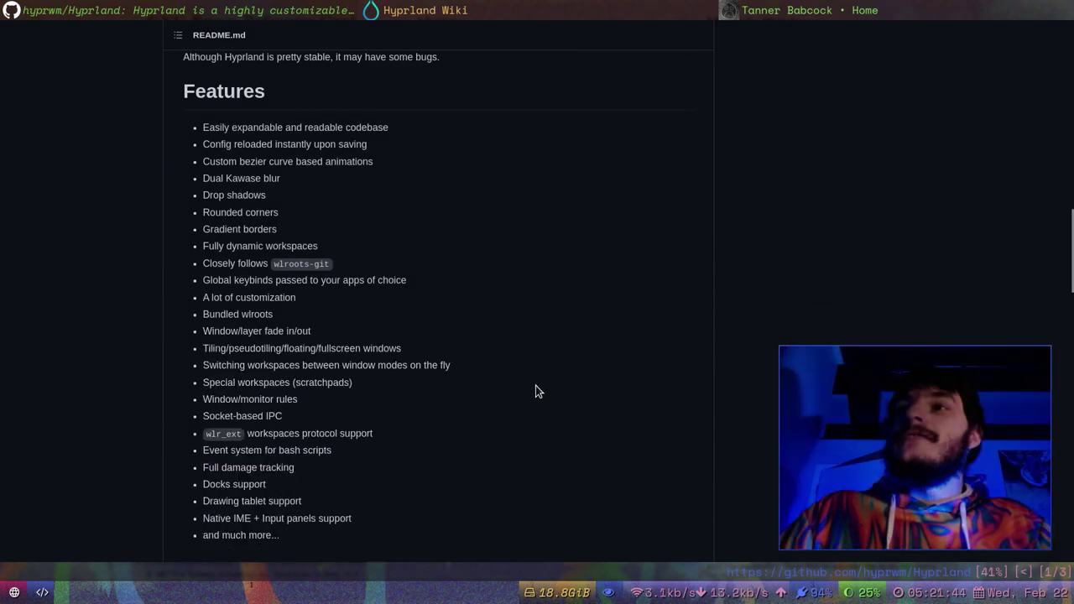
scroll(558, 366, "down", 3)
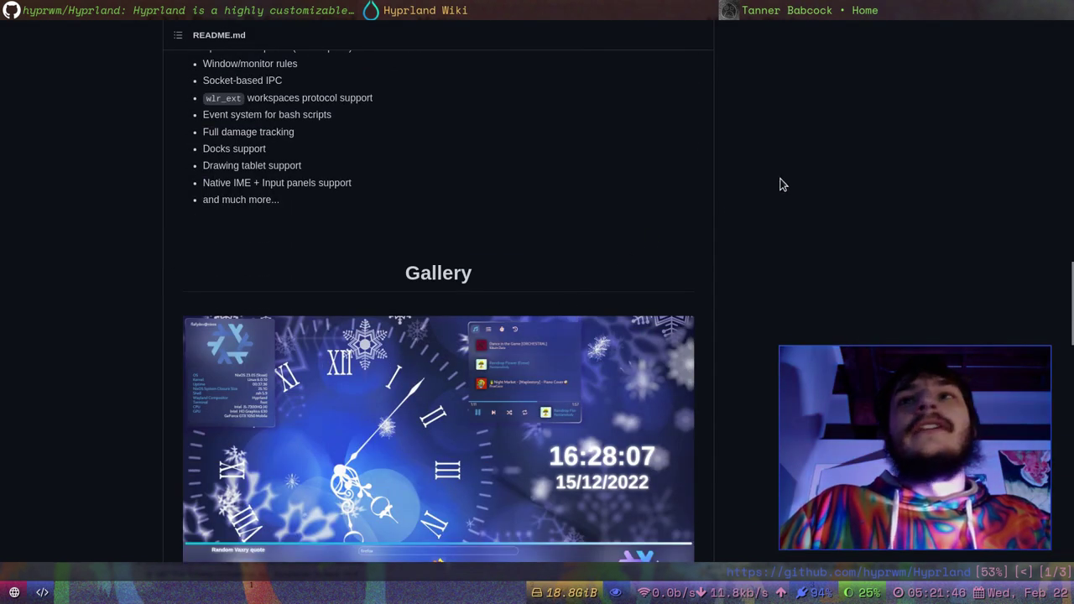
scroll(786, 181, "down", 3)
scroll(789, 183, "down", 6)
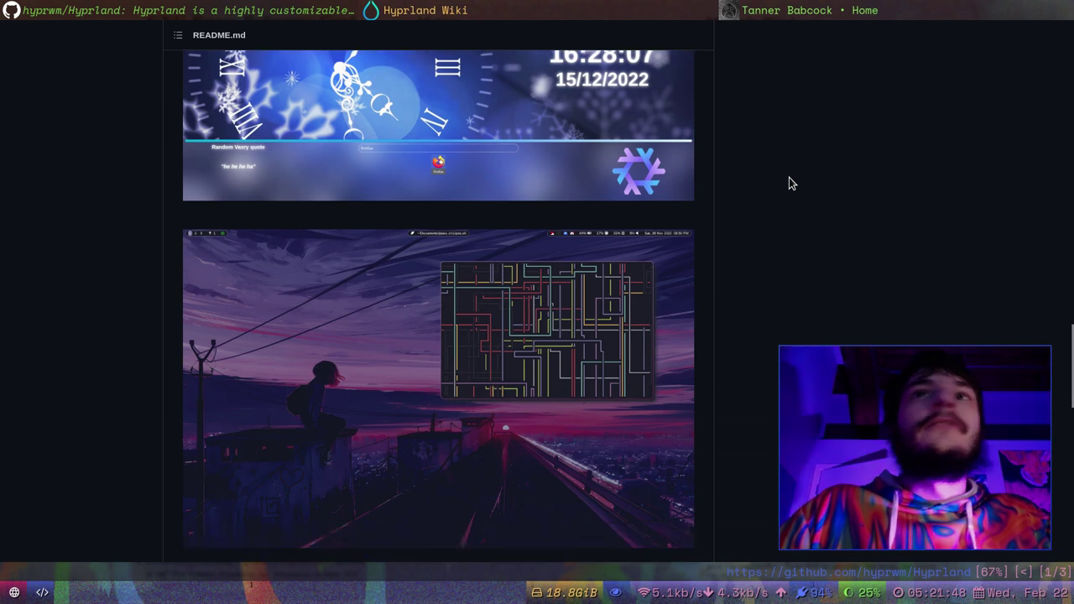
scroll(789, 183, "down", 6)
scroll(786, 185, "down", 6)
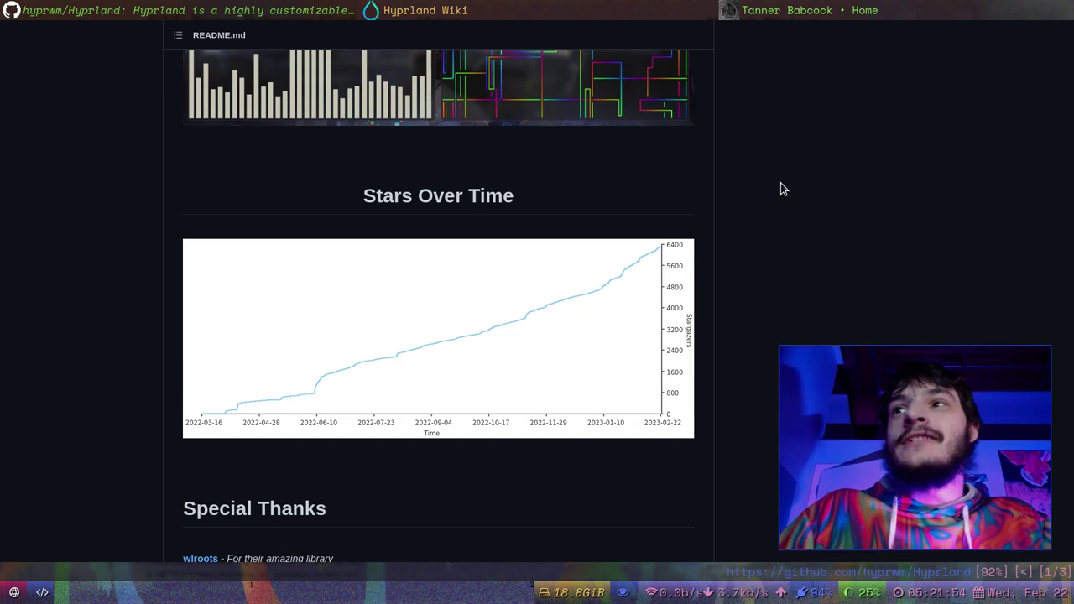
scroll(781, 183, "down", 1)
scroll(773, 197, "down", 3)
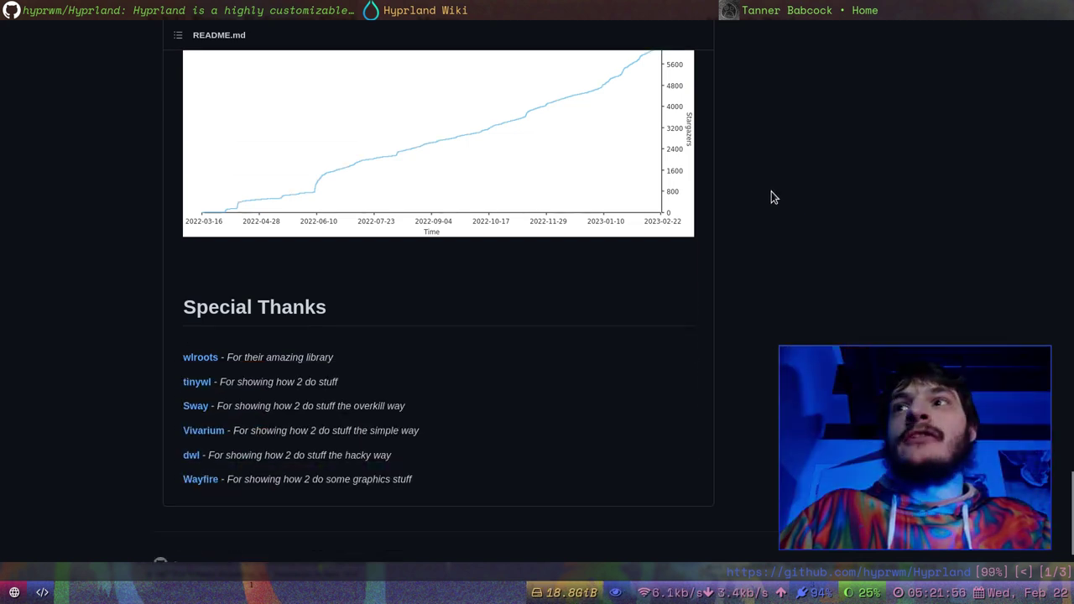
- Scroll back up the README toward the top of the repository page
scroll(747, 211, "up", 2)
scroll(533, 300, "up", 13)
scroll(541, 296, "up", 8)
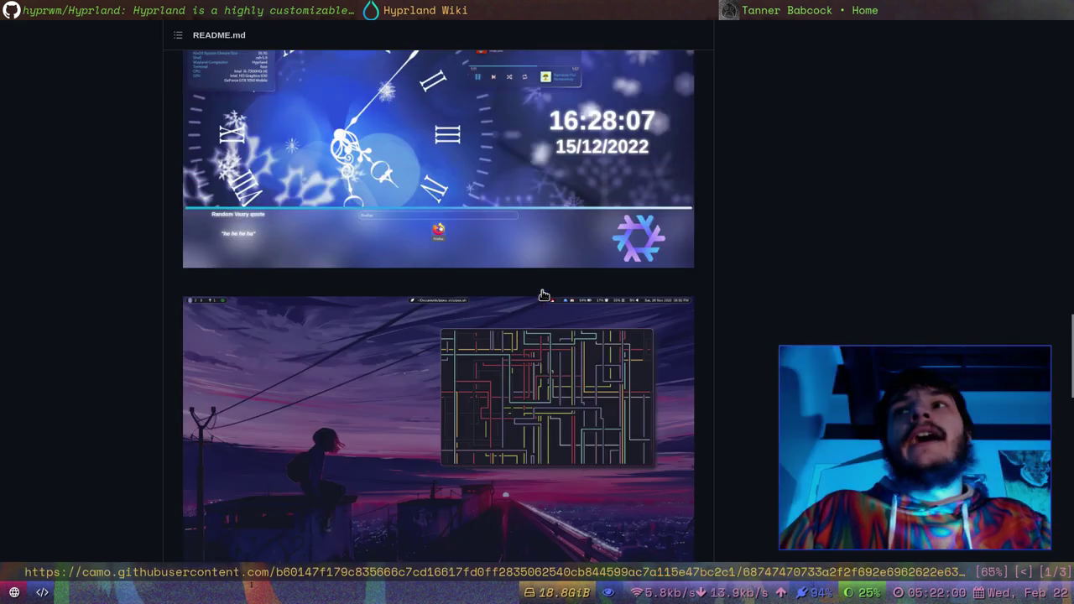
scroll(827, 263, "up", 4)
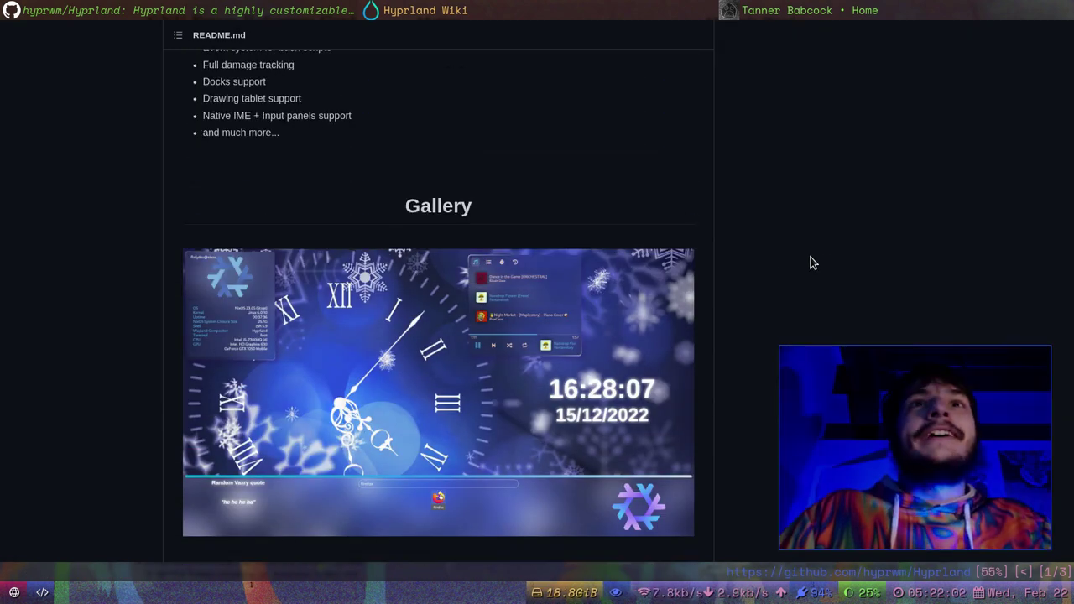
scroll(806, 260, "up", 4)
scroll(781, 277, "up", 2)
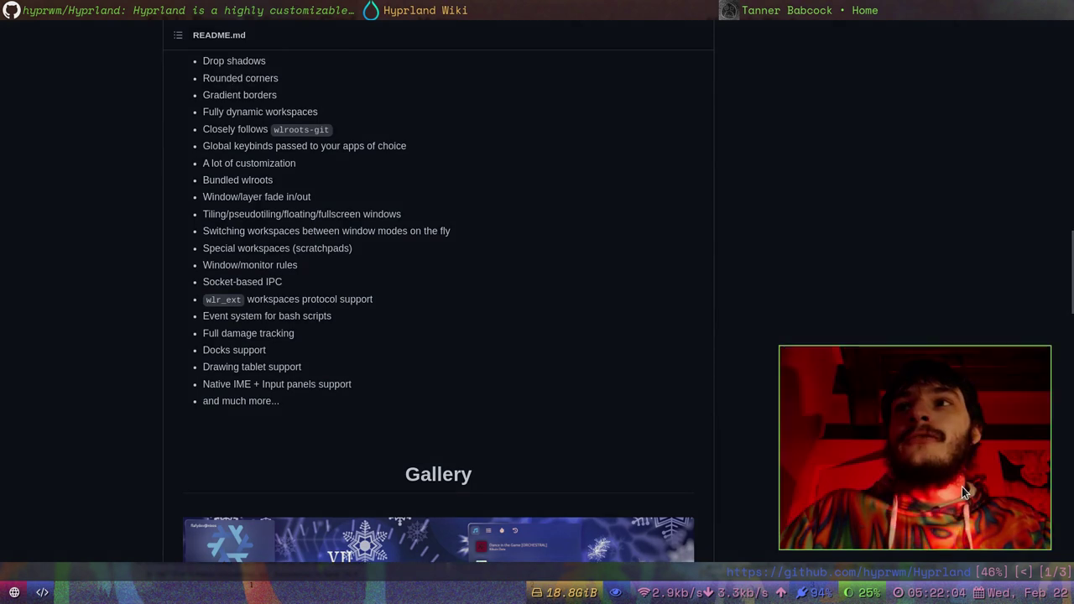
scroll(688, 313, "up", 5)
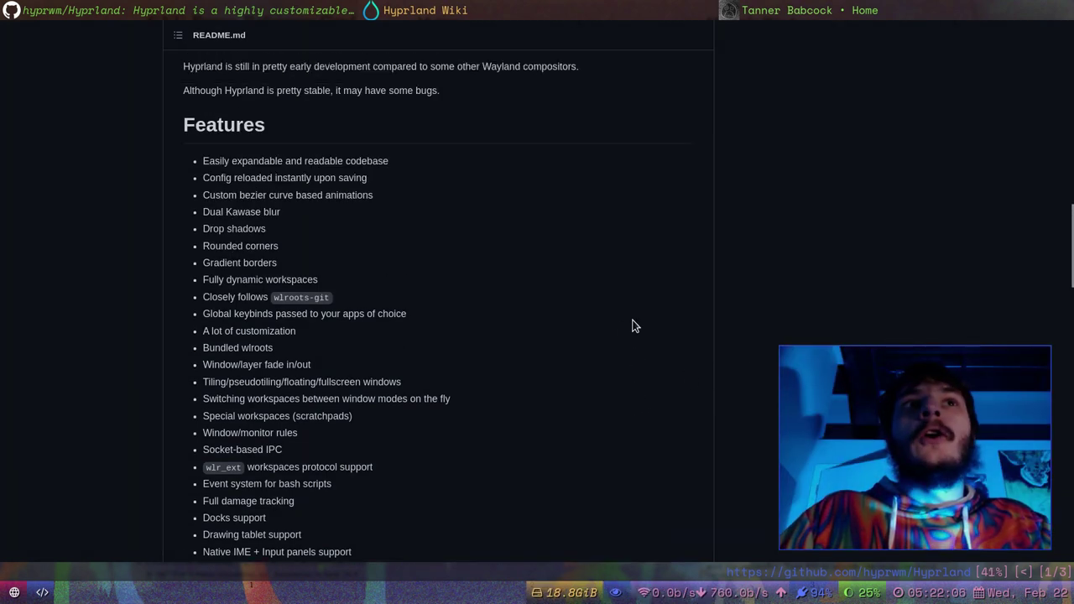
scroll(531, 375, "up", 1)
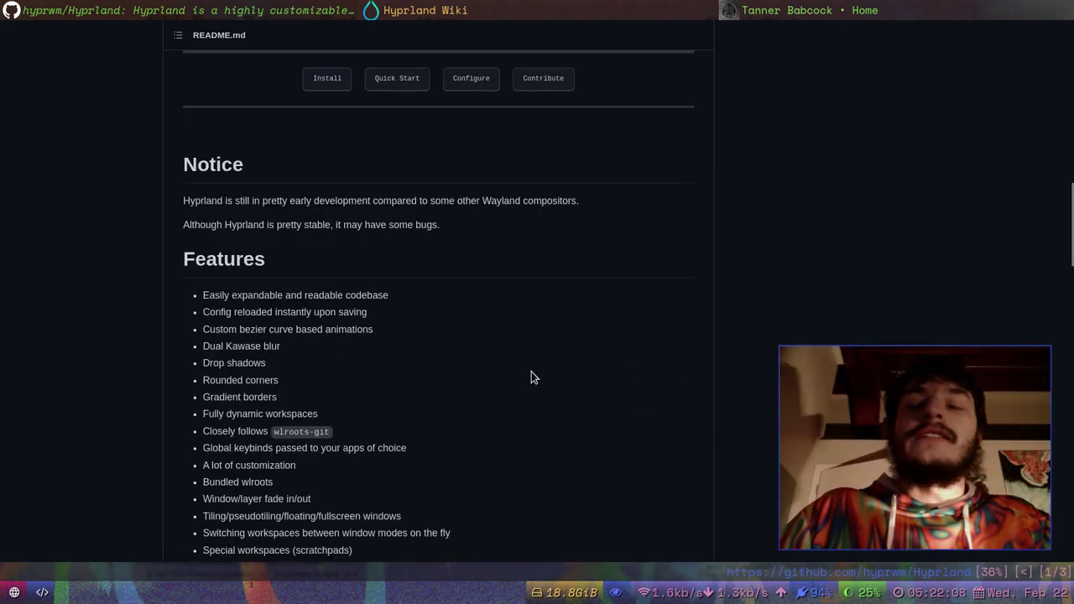
scroll(532, 377, "up", 8)
scroll(547, 407, "up", 3)
left_click(424, 10)
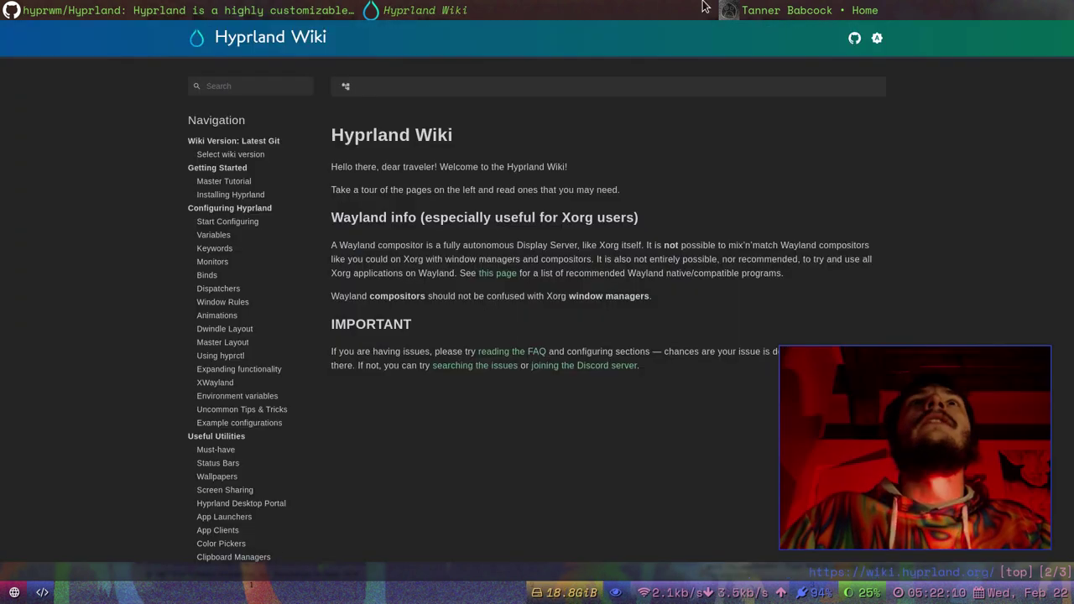
left_click(787, 10)
key("super+2")
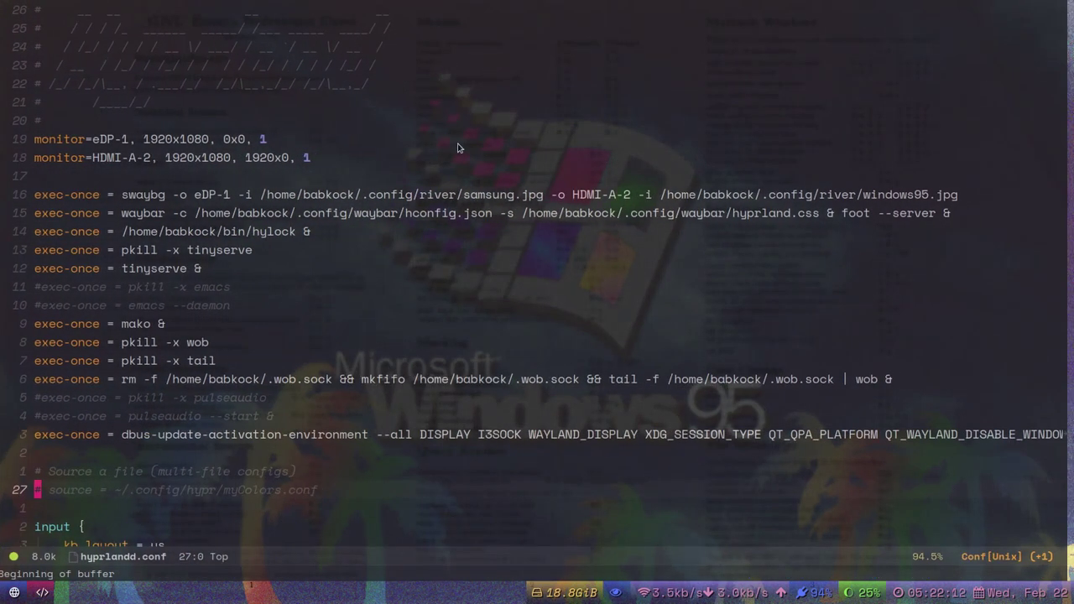
scroll(433, 298, "down", 6)
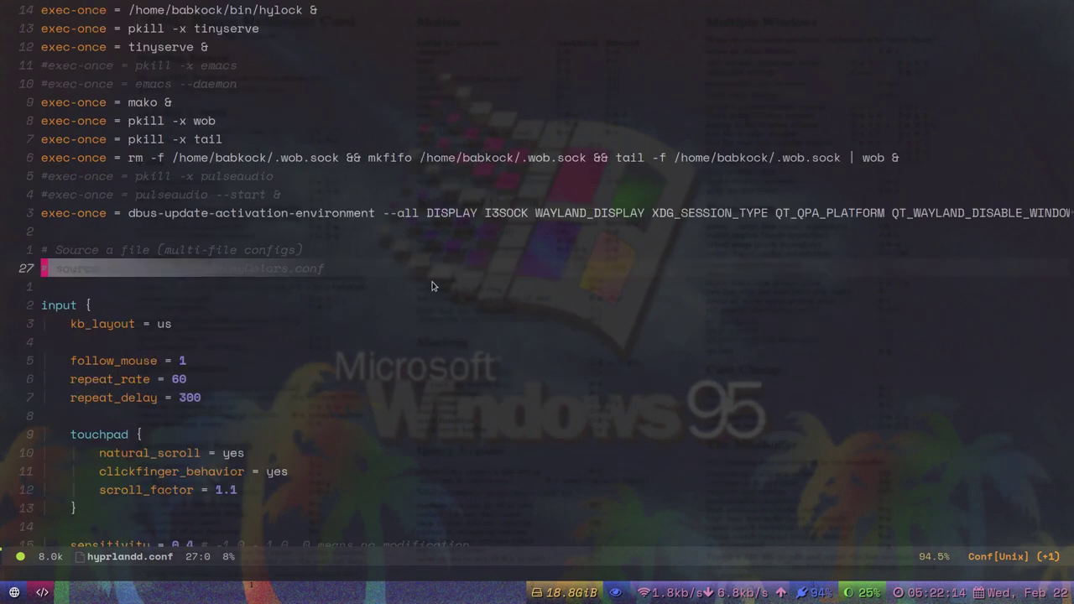
scroll(437, 229, "down", 5)
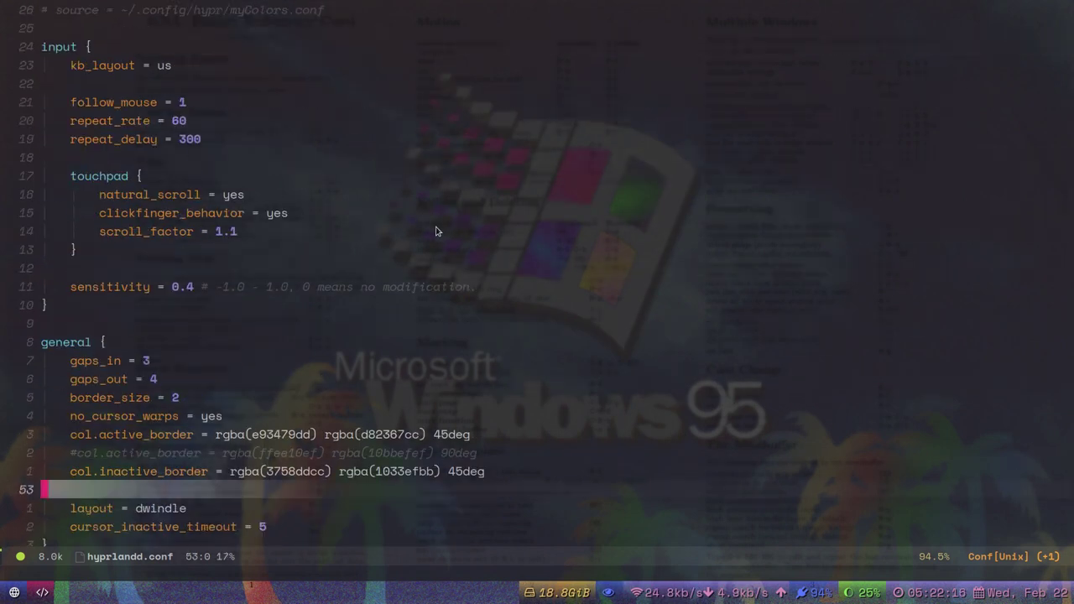
scroll(436, 231, "down", 3)
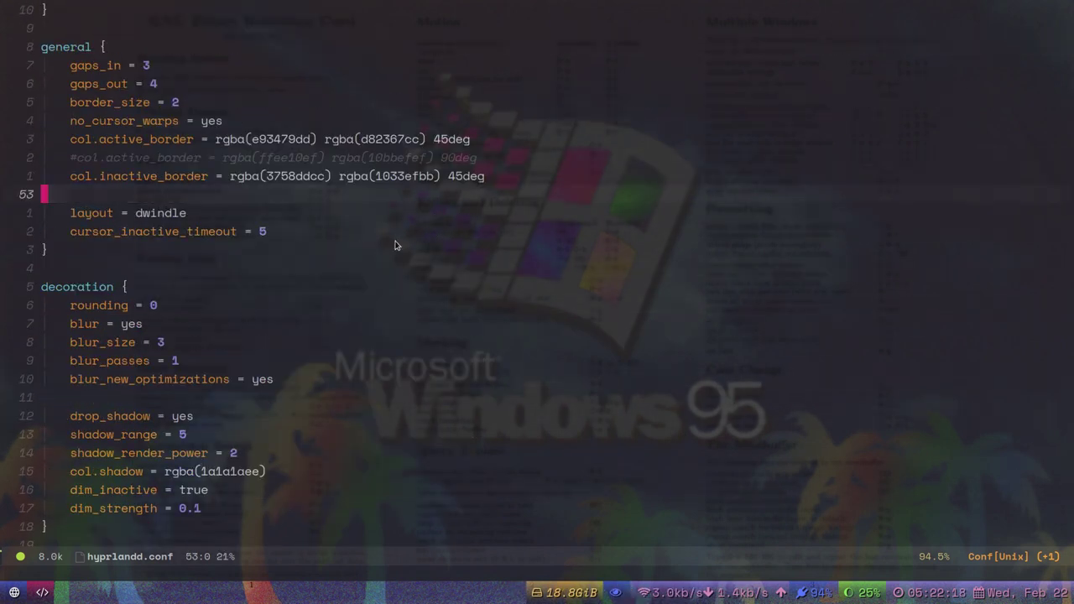
key("super+1")
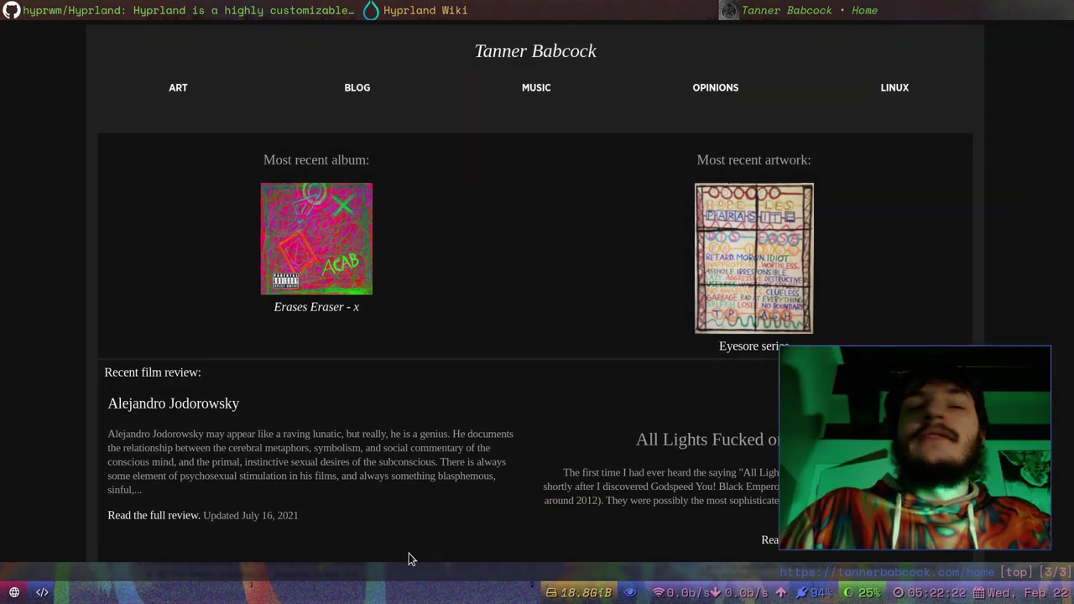
left_click(44, 594)
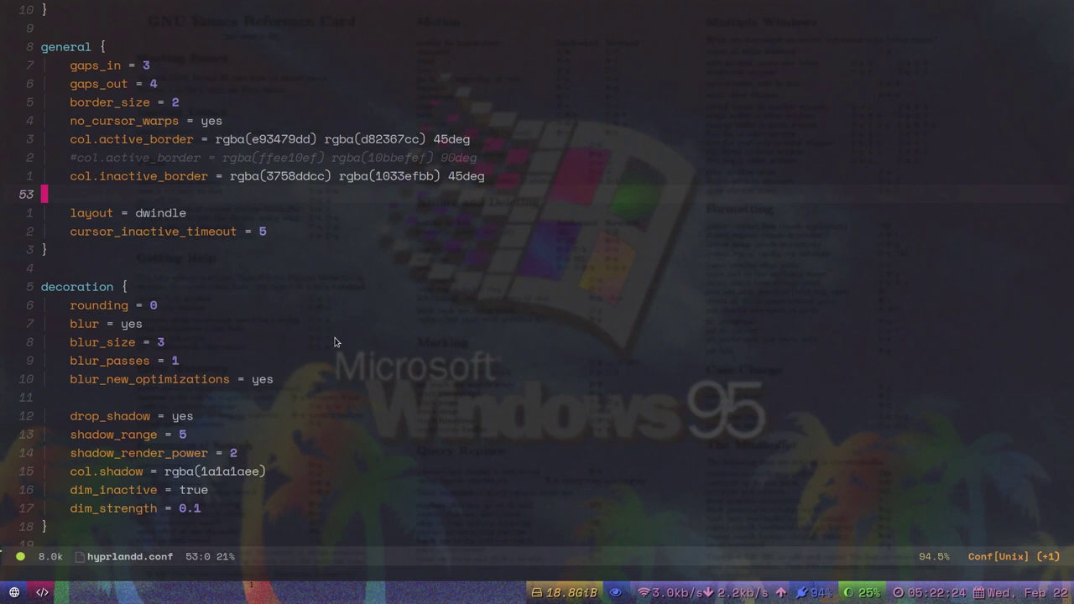
key("braceright")
key("braceright")
key("braceright")
key("braceright")
key("braceright")
key("braceright")
key("super+1")
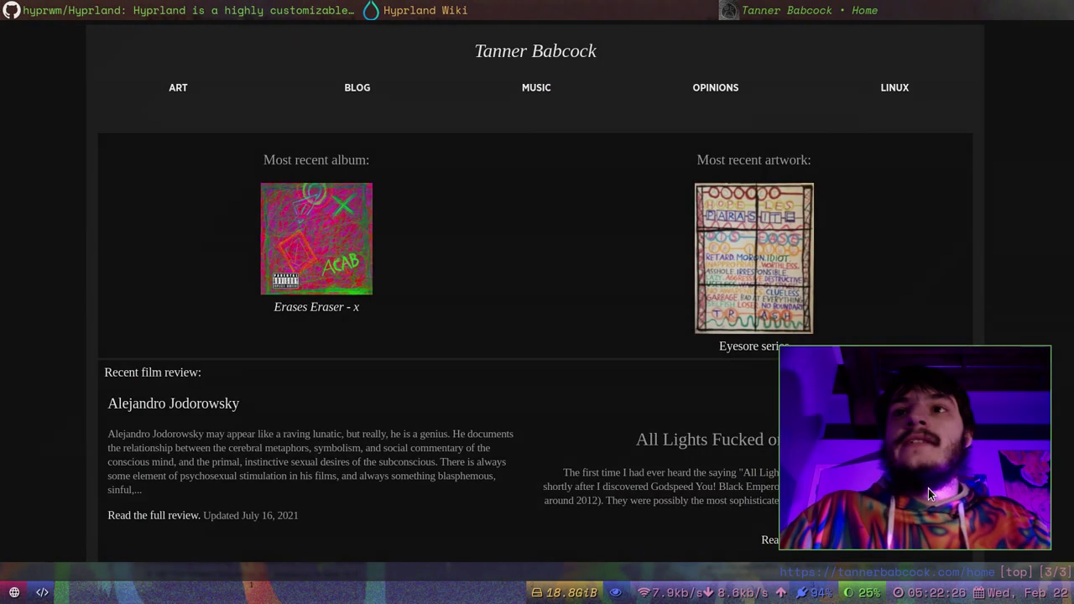
key("super+2")
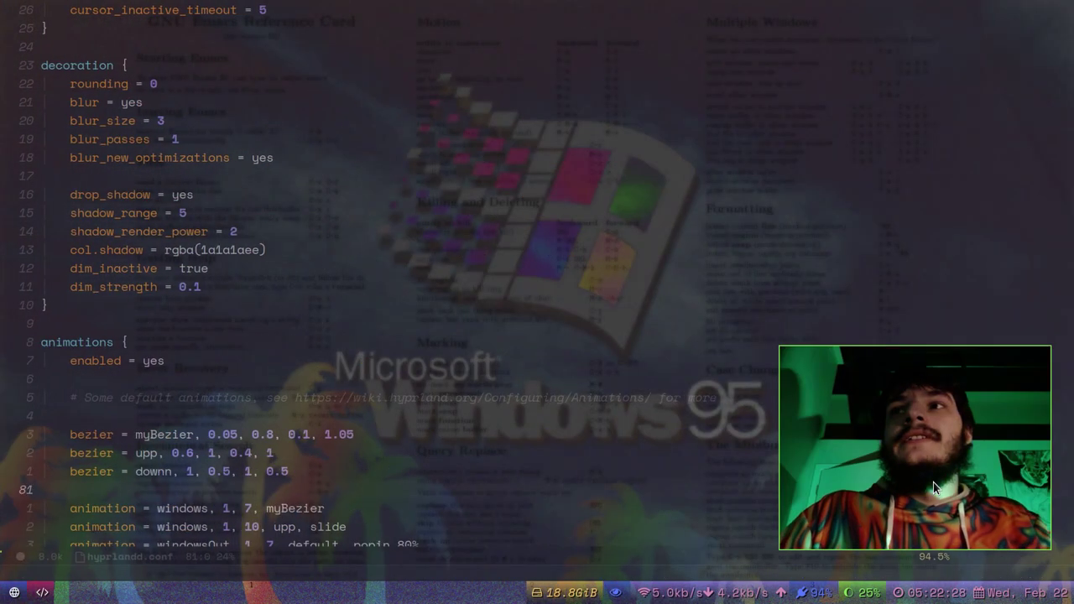
scroll(482, 291, "up", 7)
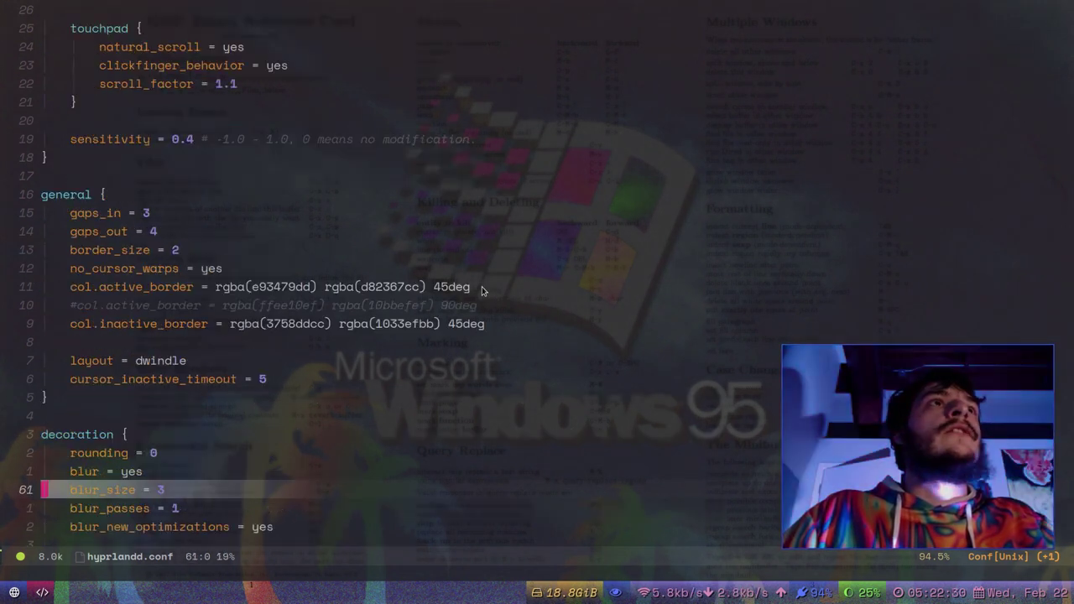
key("super+1")
- Open the wiki's Configuring Hyprland page and skim its opening section
left_click(515, 12)
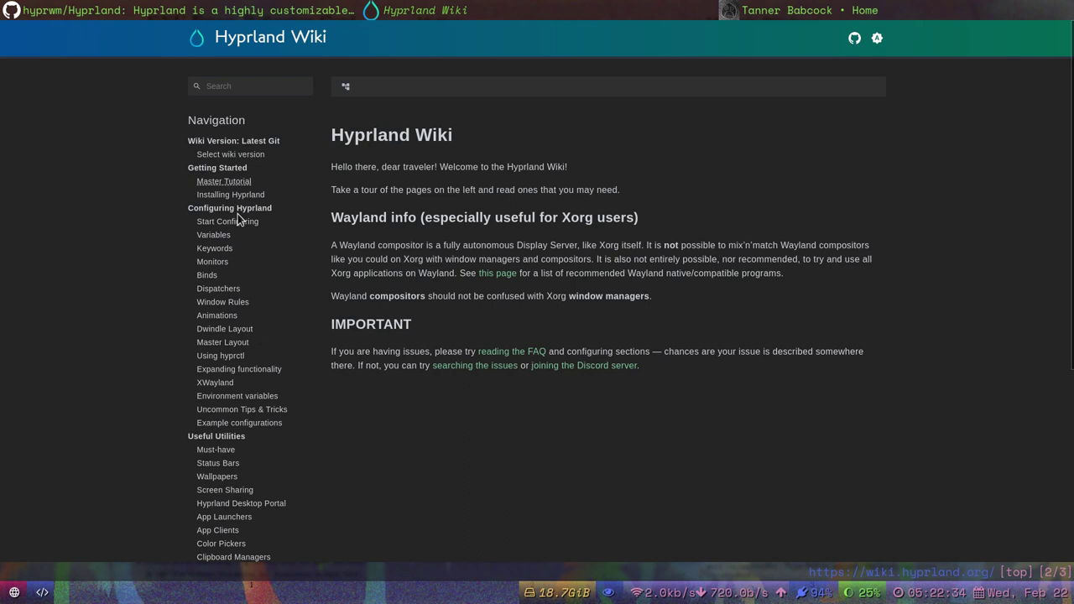
scroll(599, 360, "down", 8)
scroll(816, 366, "up", 5)
scroll(814, 370, "down", 5)
scroll(255, 291, "up", 5)
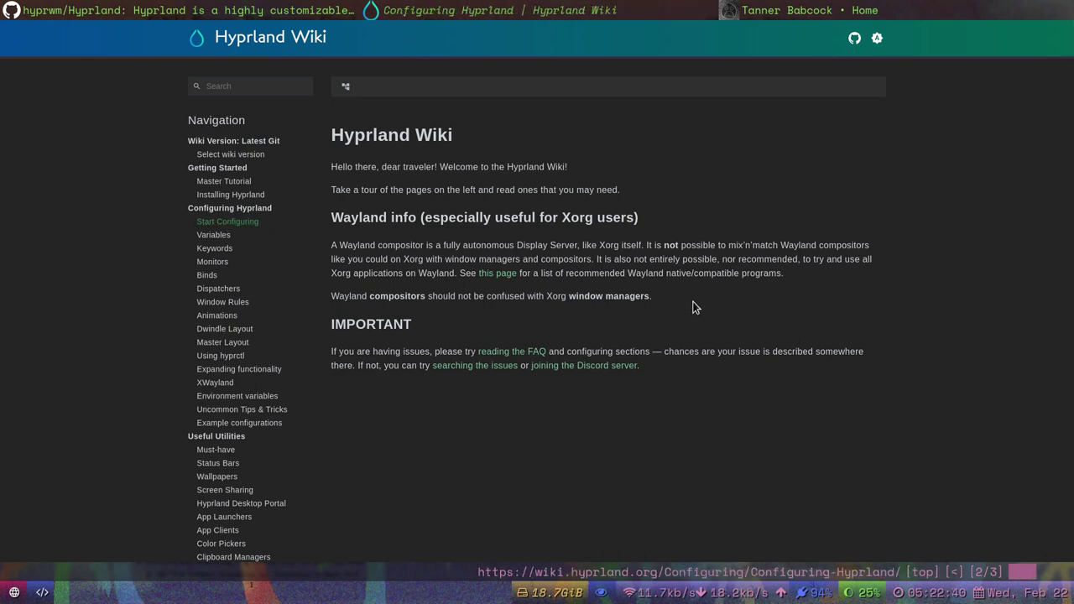
- Scroll further down the page, then return to hyprlandd.conf's general and decoration blocks in Emacs
scroll(695, 298, "down", 4)
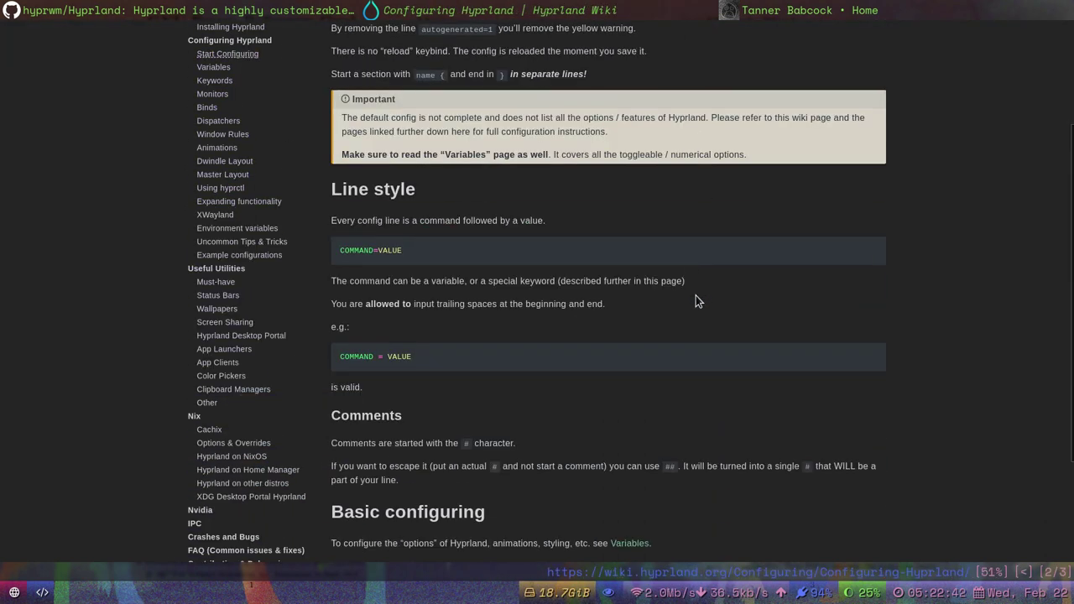
scroll(695, 295, "down", 3)
key("super+2")
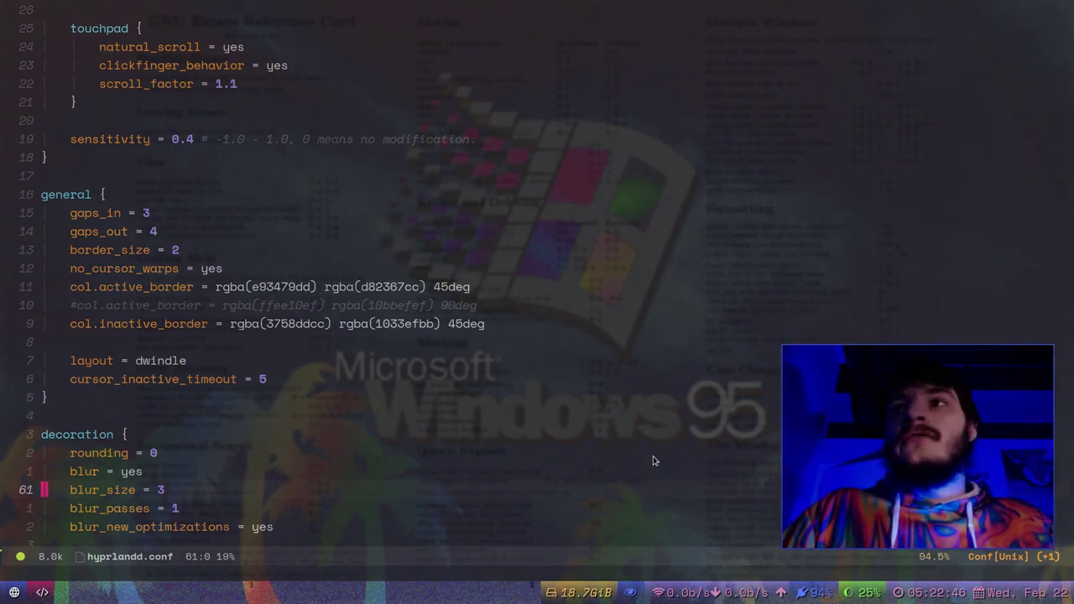
- Scroll hyprland.conf to the general block's border colour settings
scroll(658, 395, "up", 4)
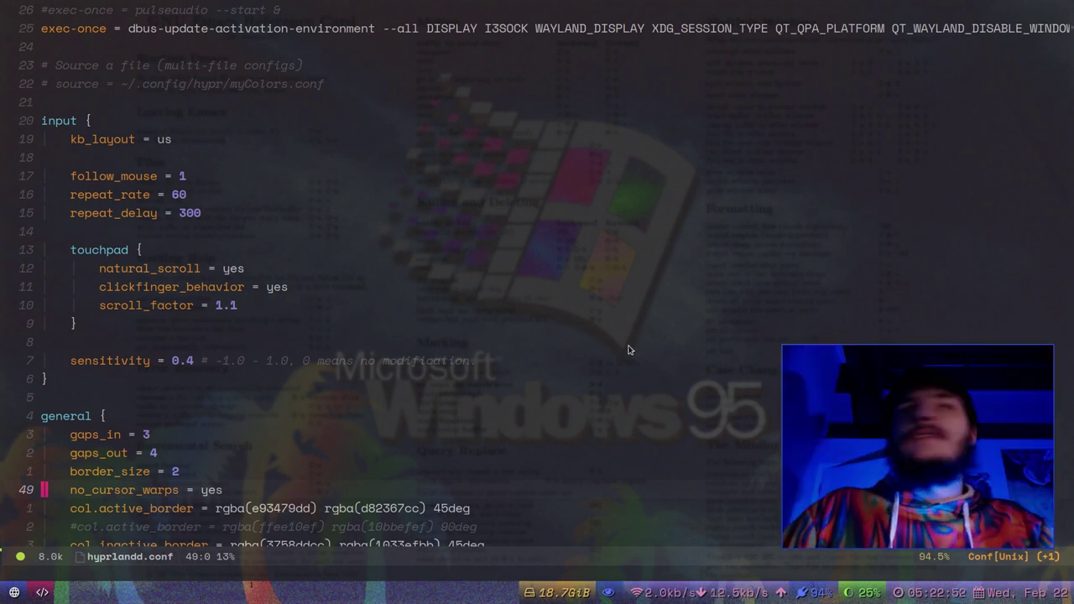
scroll(517, 418, "up", 1)
scroll(517, 414, "up", 1)
scroll(525, 395, "down", 4)
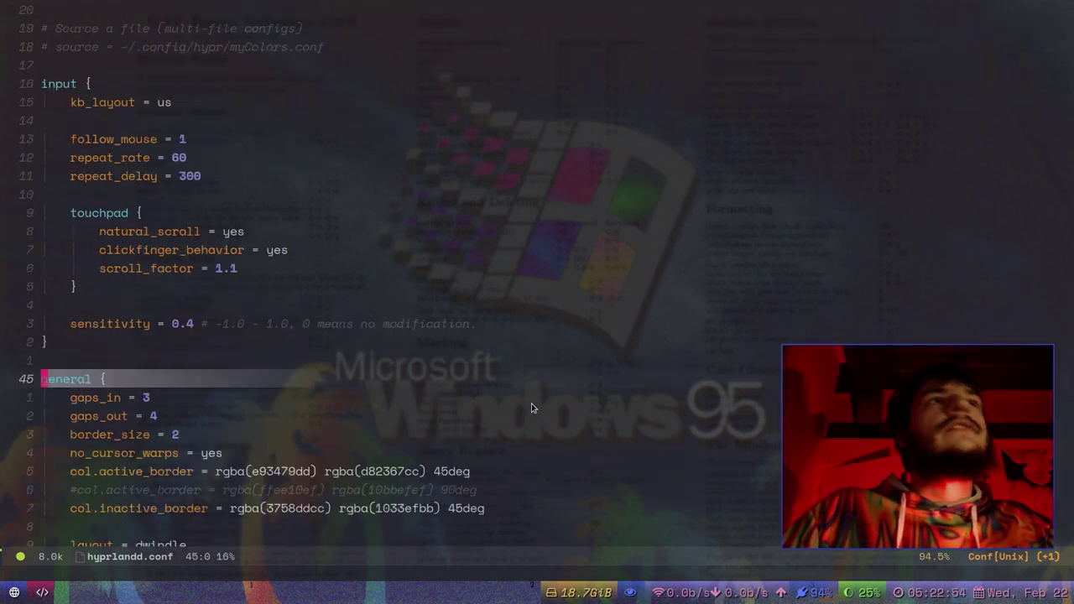
scroll(537, 250, "down", 1)
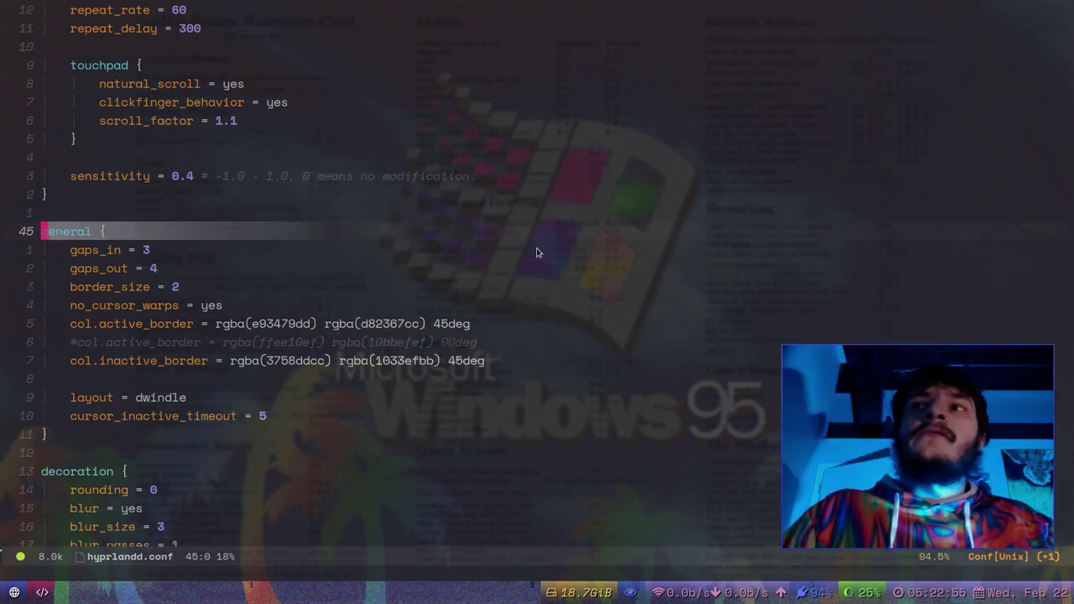
scroll(419, 261, "down", 1)
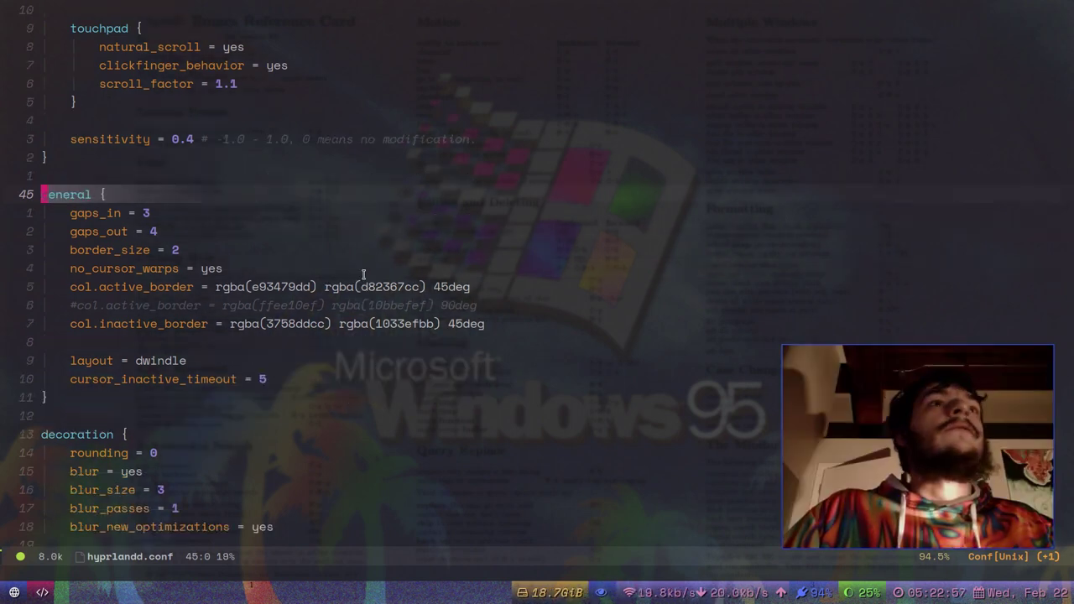
- Place the cursor in the first col.active_border colour and tile a terminal beside Emacs
left_click(322, 286)
left_click(283, 287)
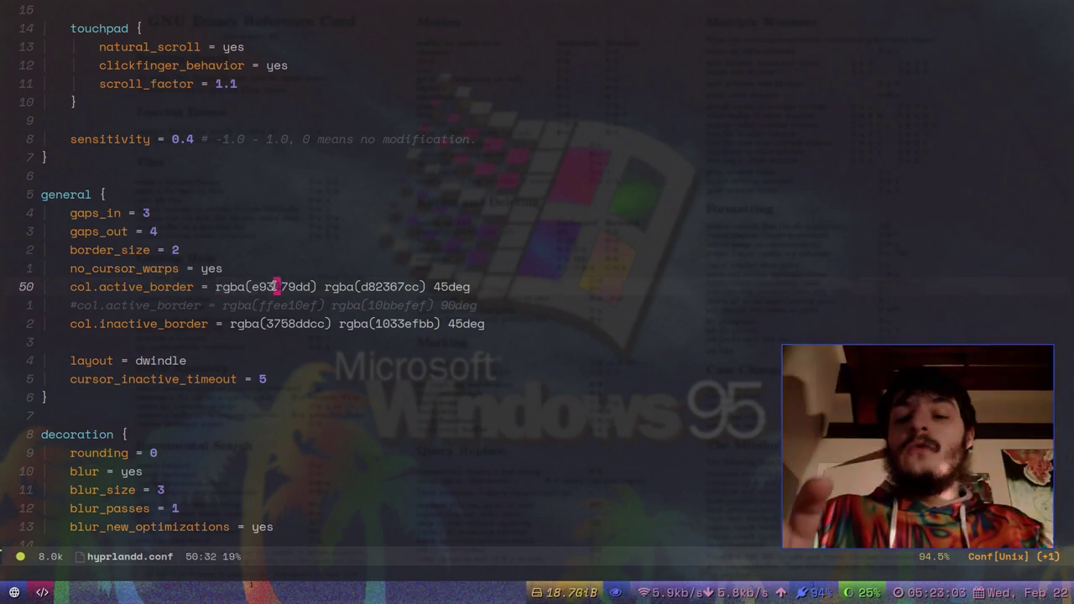
key("super+Return")
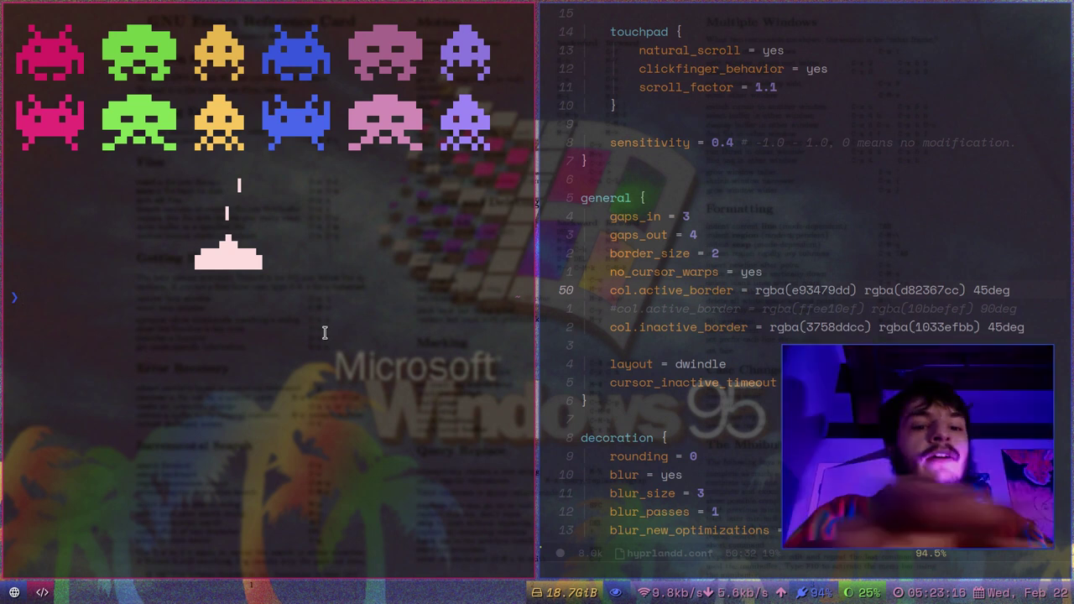
key("super+2")
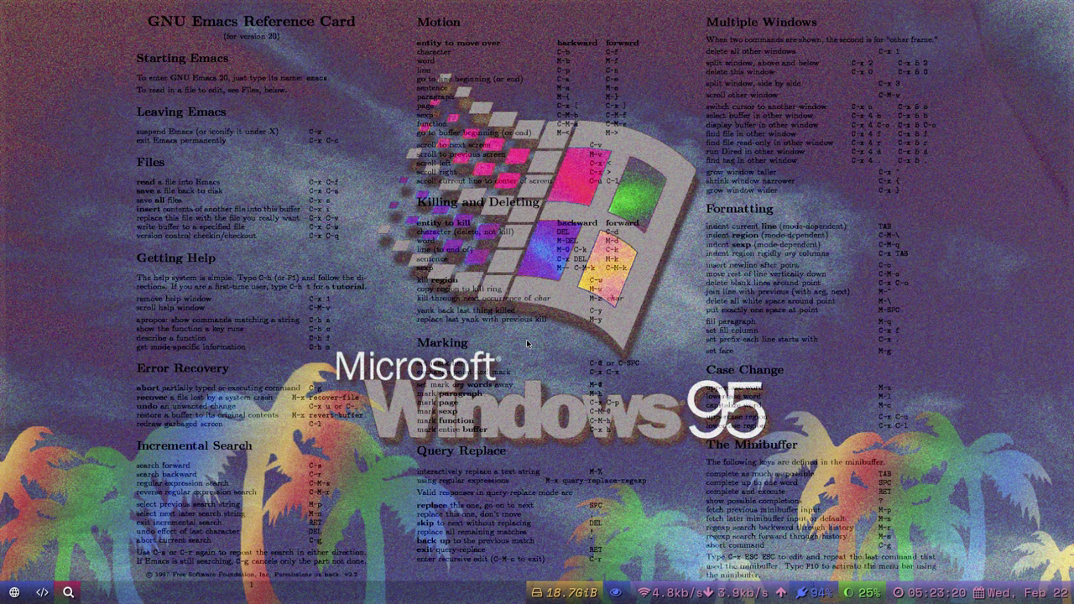
key("super+3")
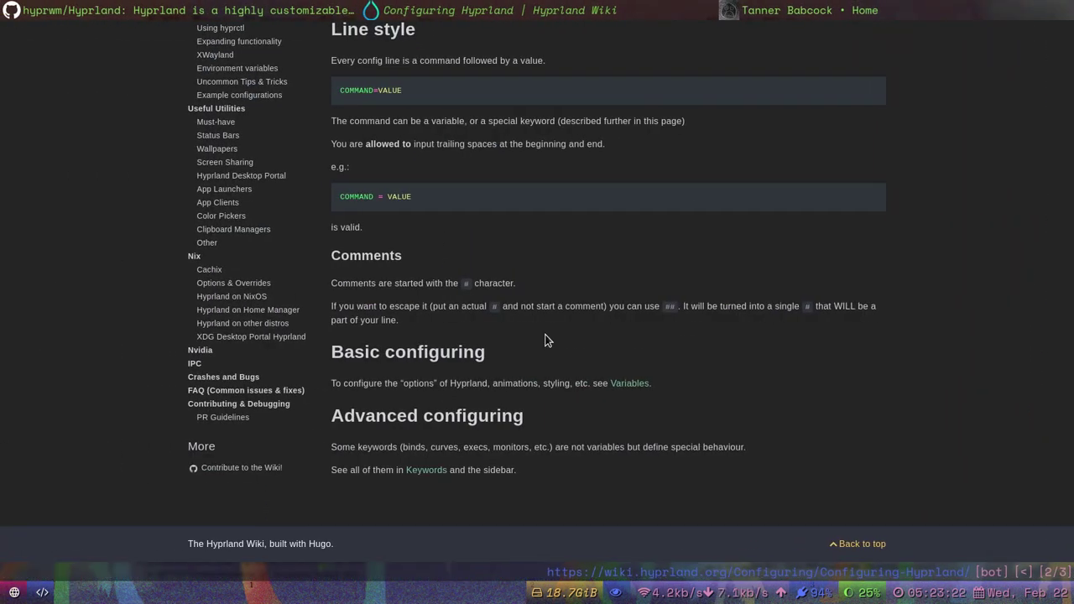
key("super+1")
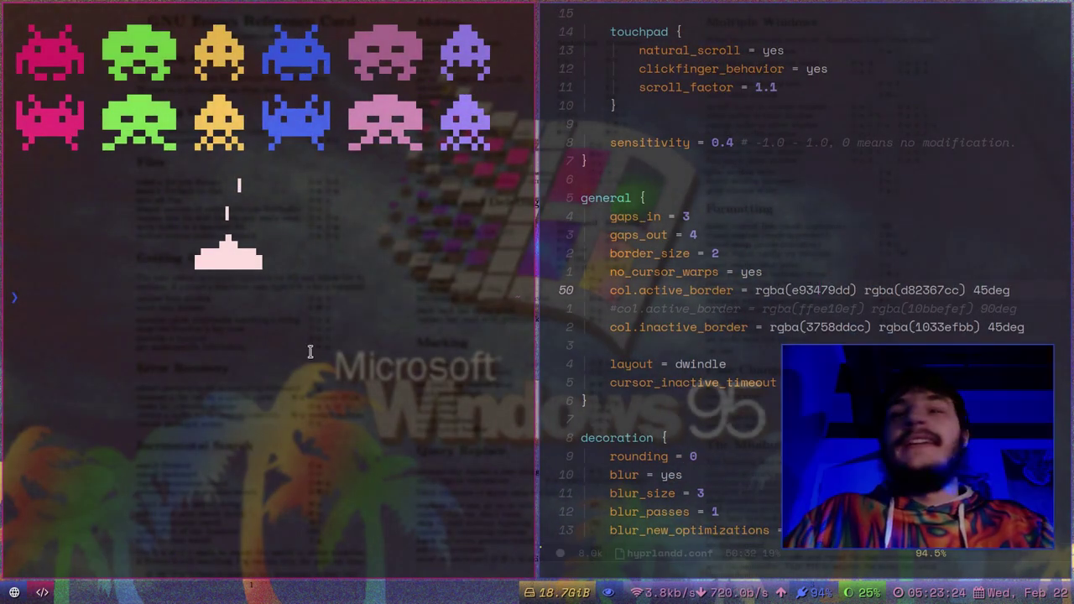
key("super+3")
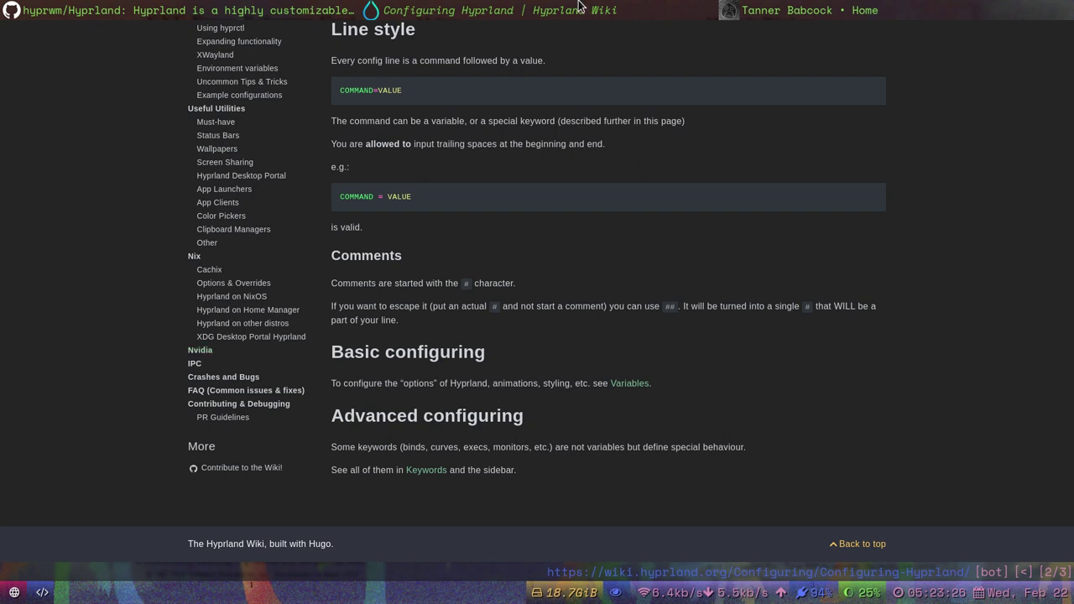
key("super+1")
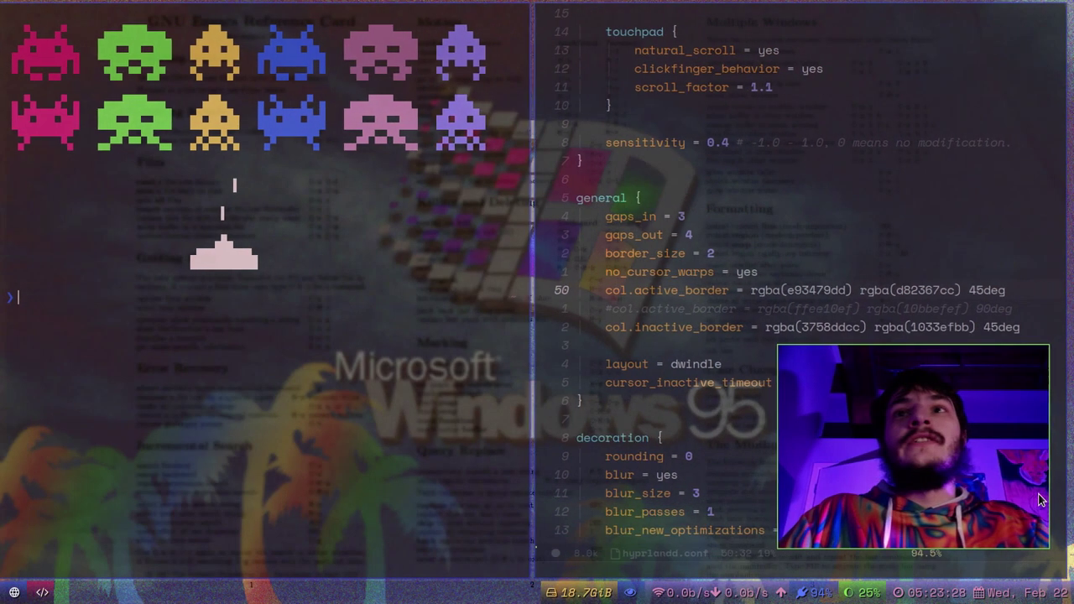
key("super+3")
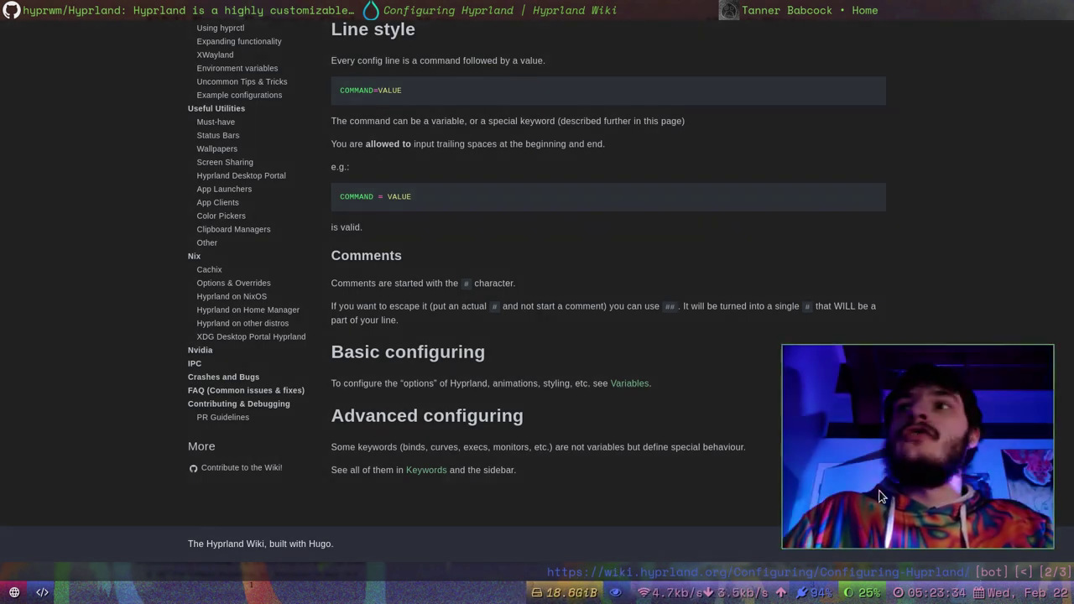
left_click_drag(923, 439, 933, 434)
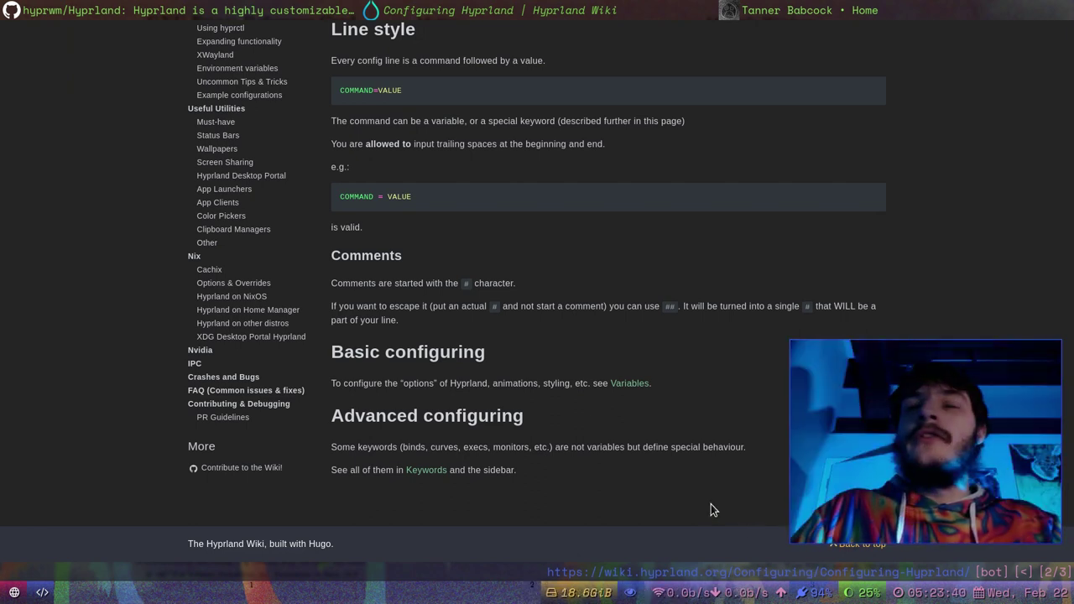
- Spawn and close two extra terminals beside the editor, then go to the Configuring Hyprland wiki page
key("super+2")
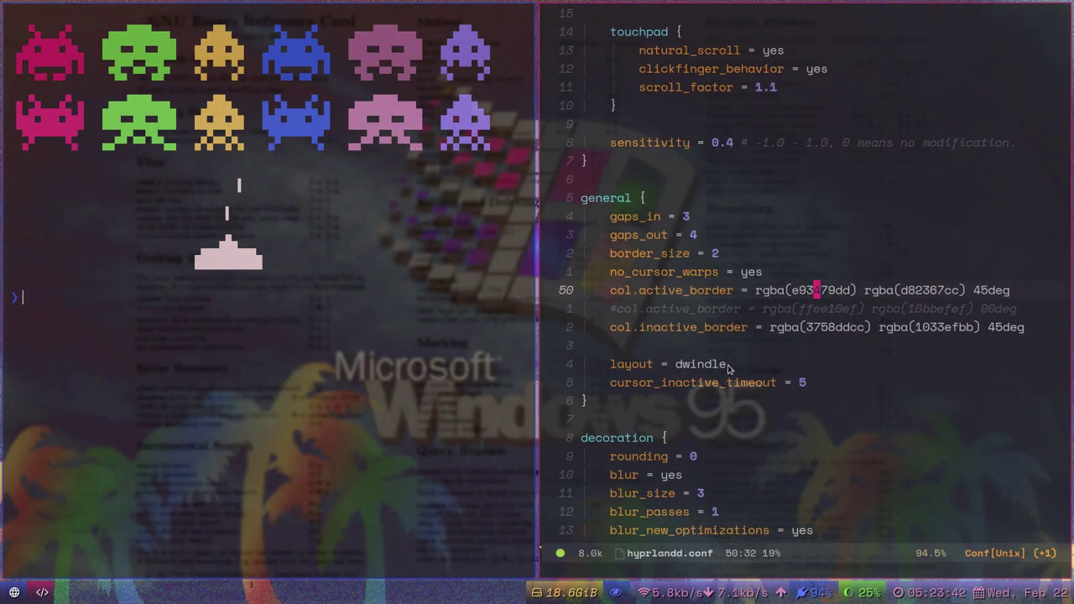
key("super+Return")
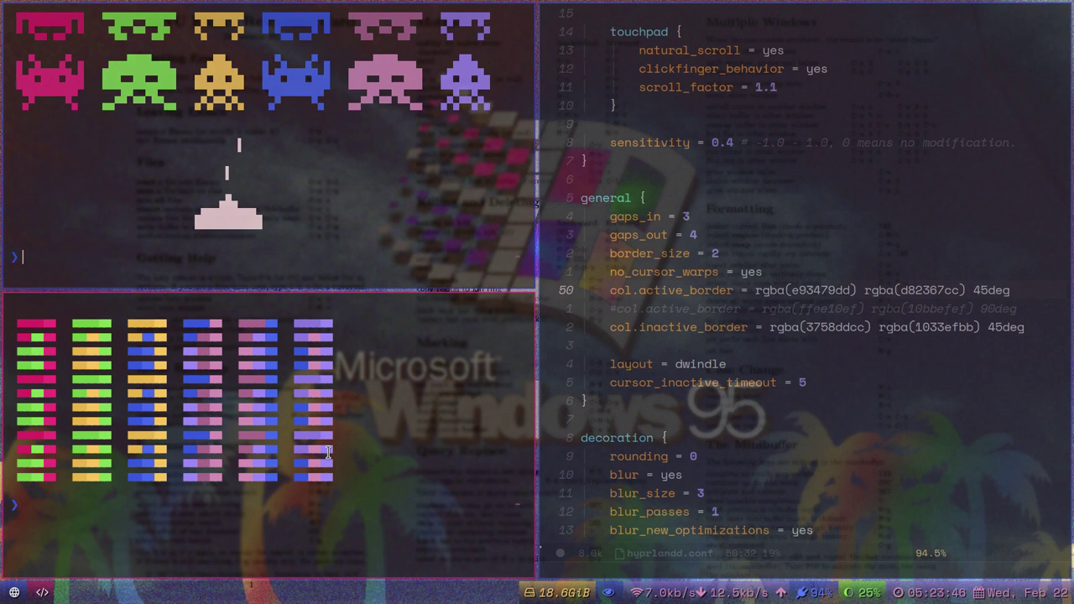
key("super+q")
key("super+Return")
key("super+Return")
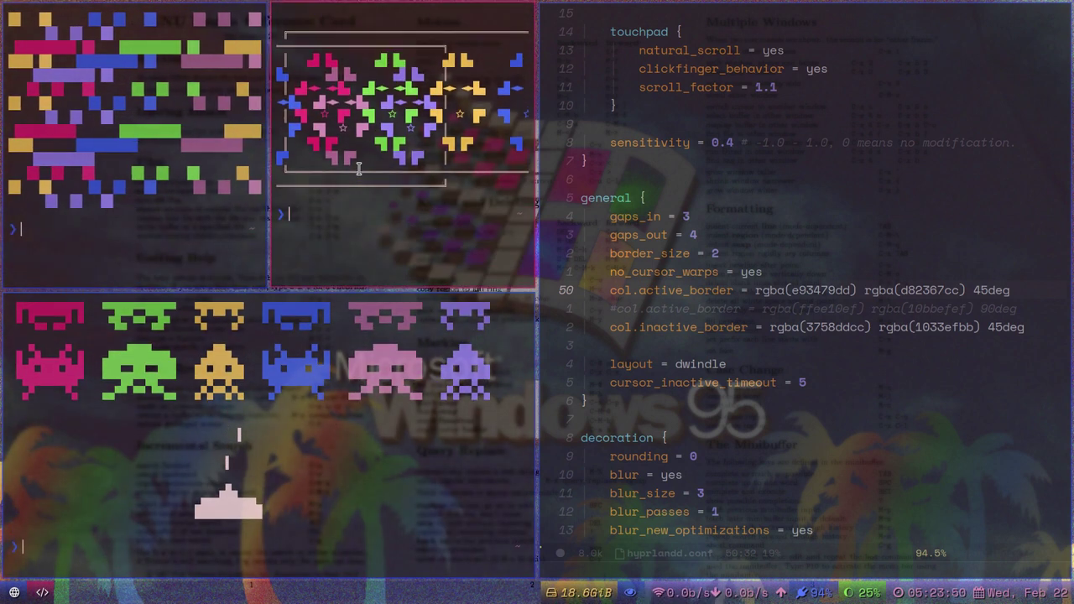
key("super+q")
key("super+q")
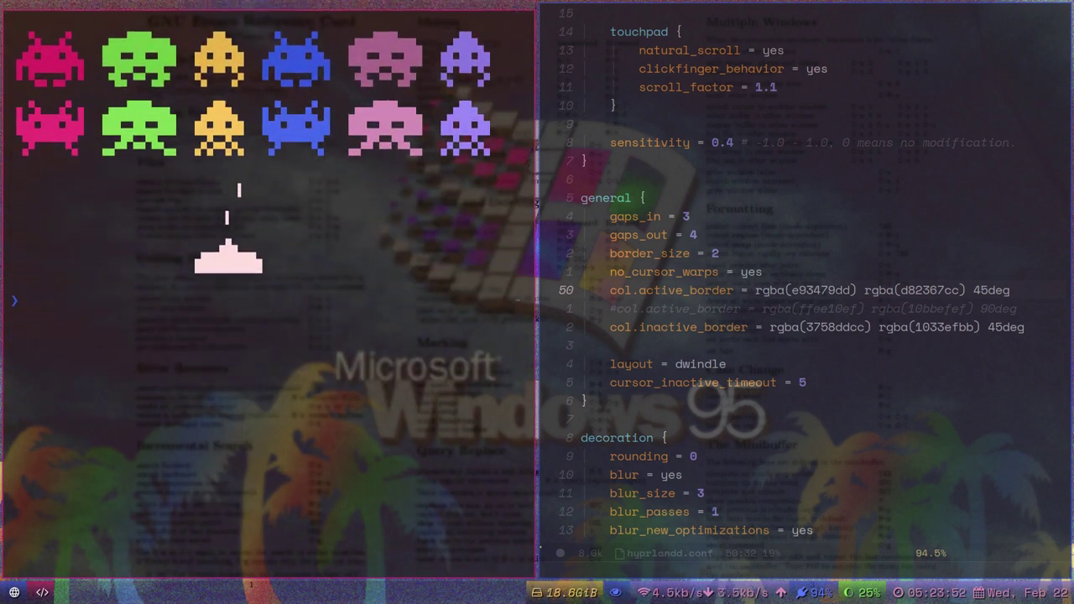
key("super+q")
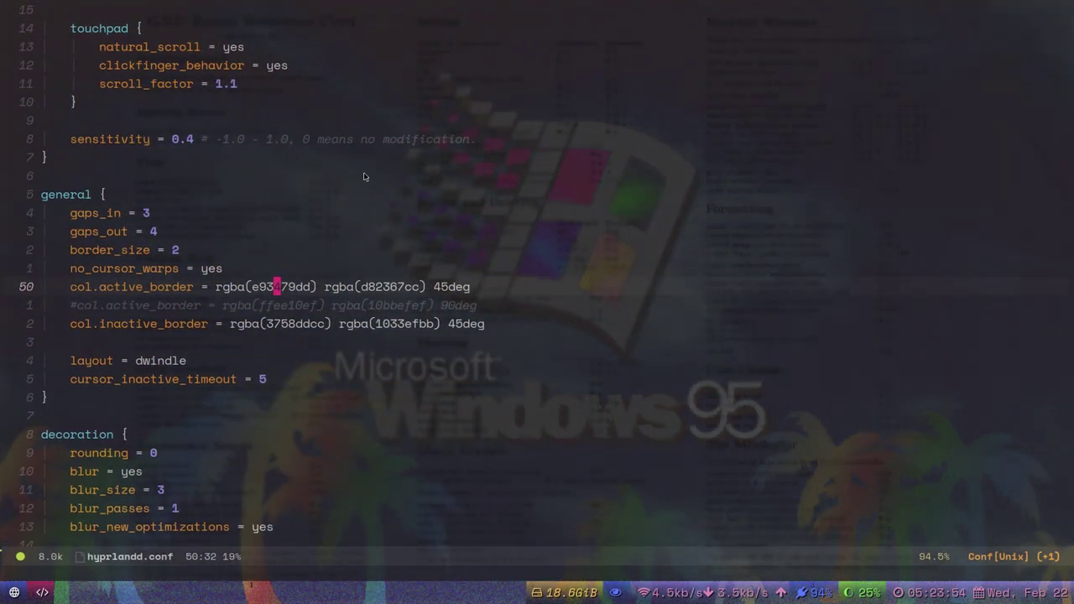
key("super+2")
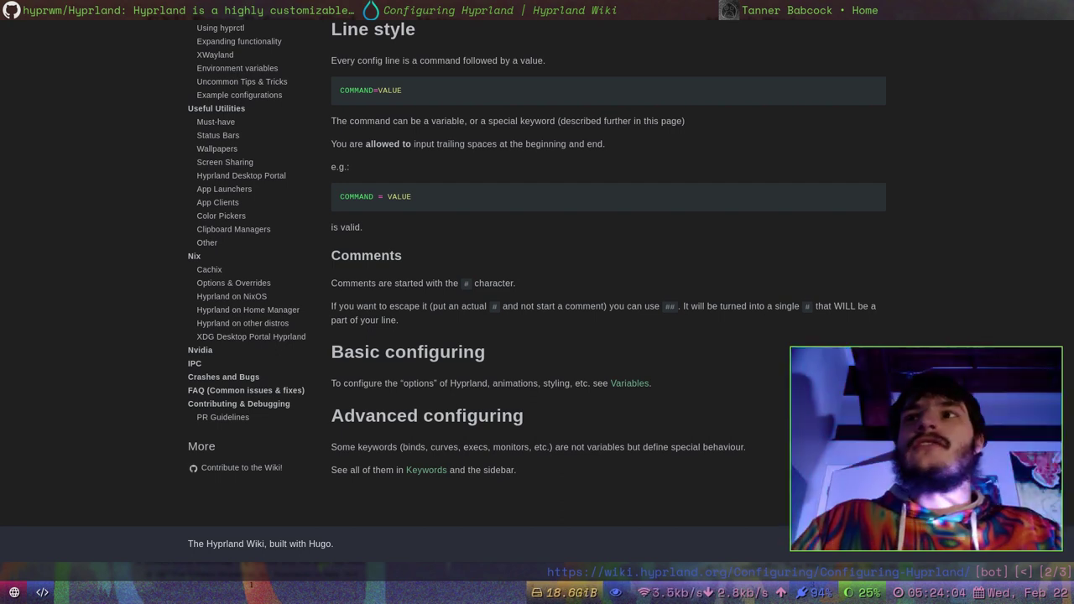
- Scroll to the top of Configuring Hyprland and briefly highlight the config line format sentence
scroll(633, 444, "up", 2)
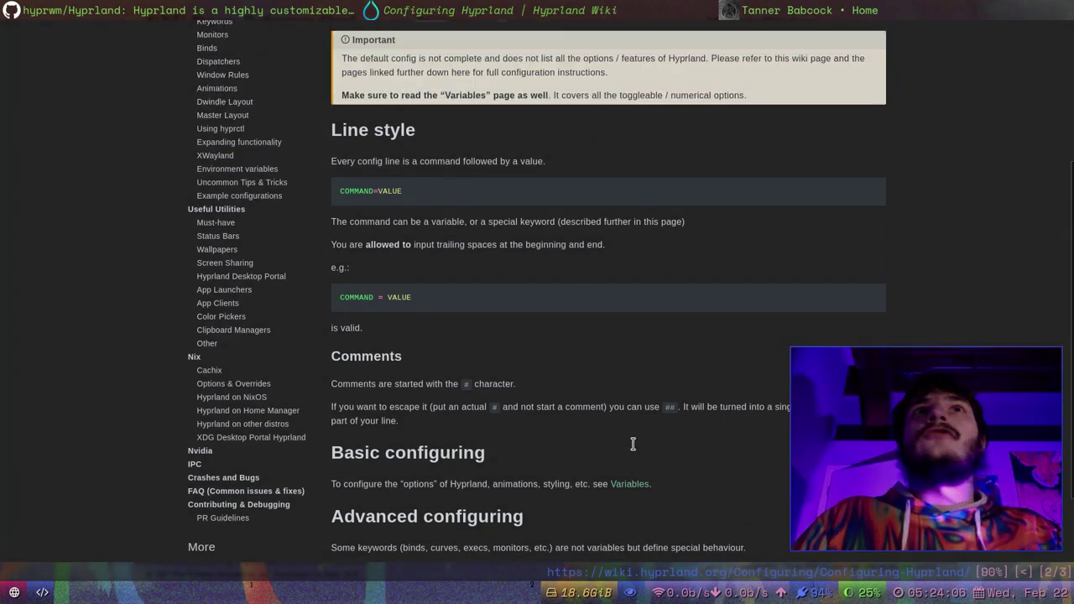
scroll(633, 444, "up", 5)
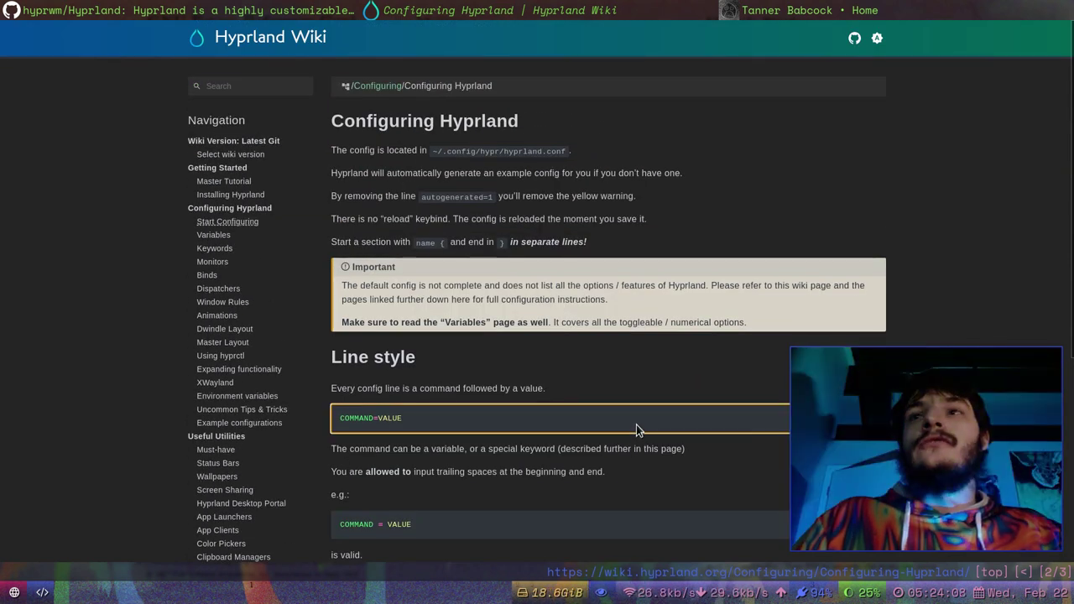
triple_click(647, 381)
left_click(636, 390)
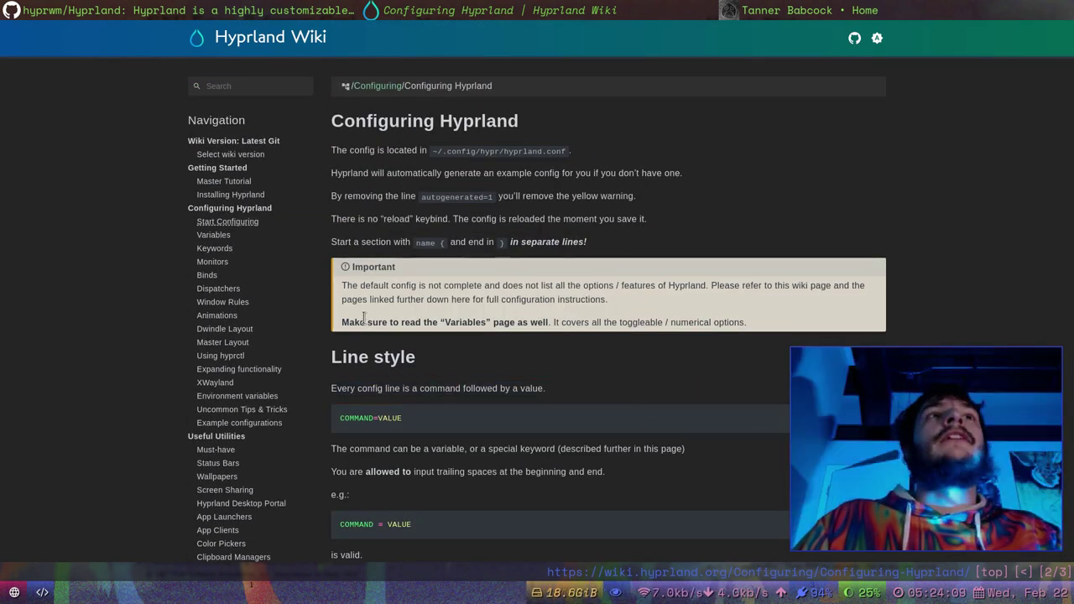
- Open the wiki's Variables page, glancing at the editor workspace and back
left_click(228, 237)
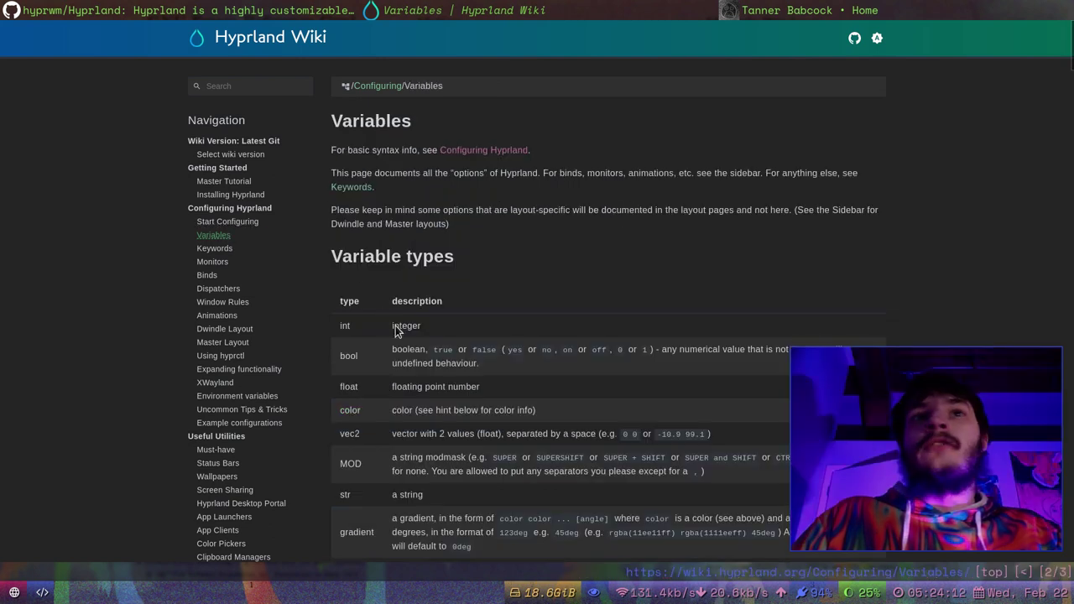
key("super+2")
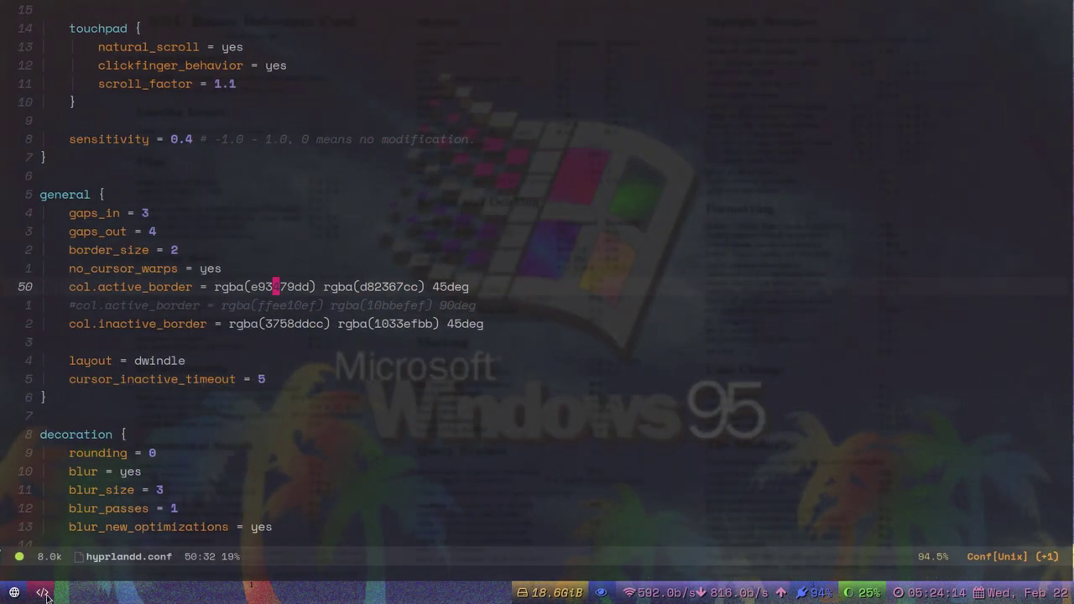
key("super+1")
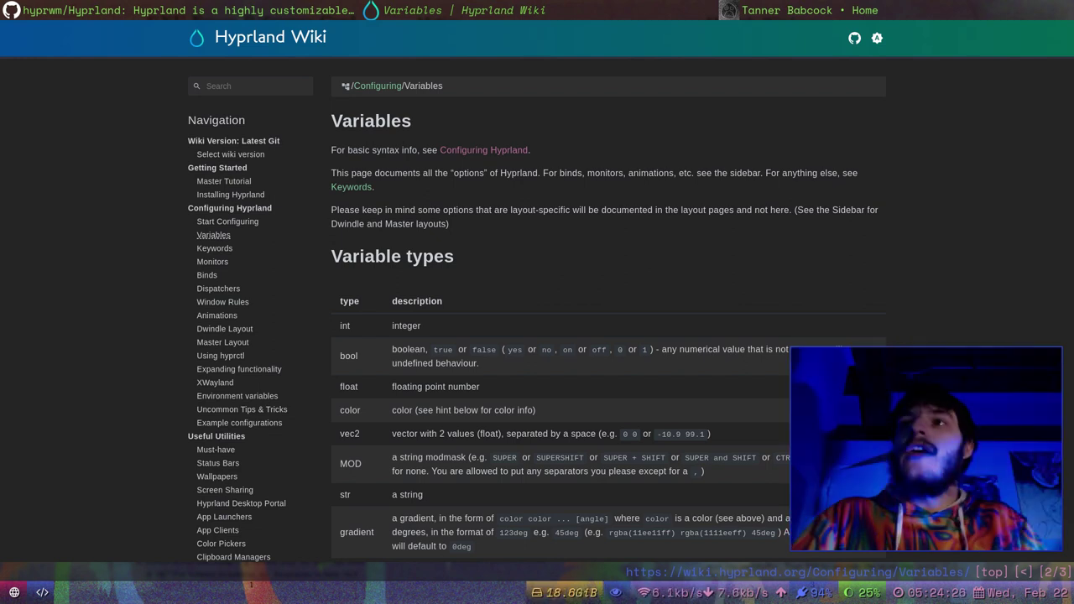
left_click(4, 10)
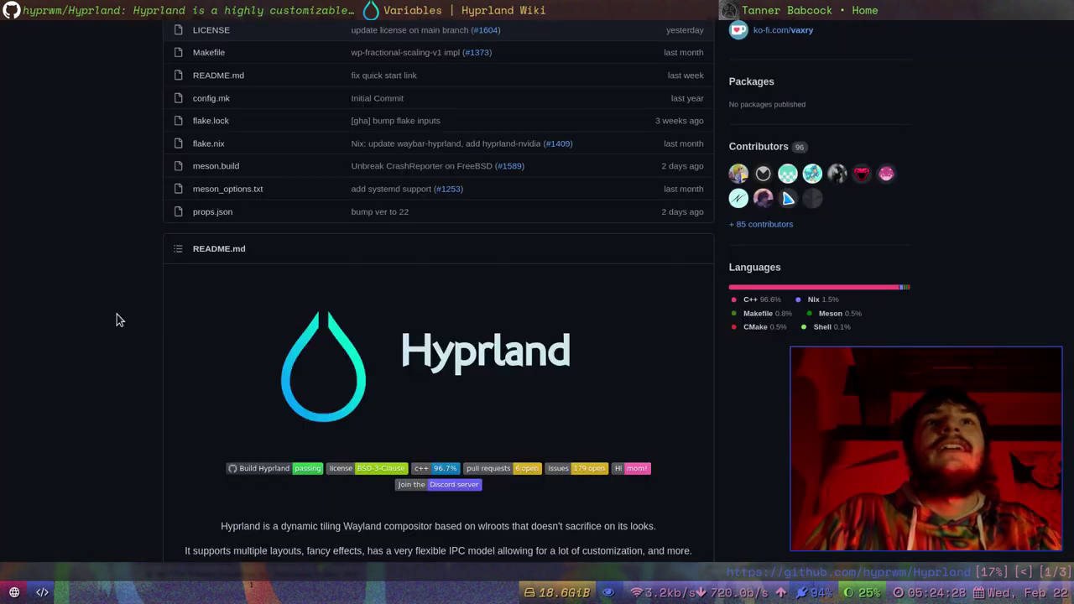
scroll(116, 310, "up", 10)
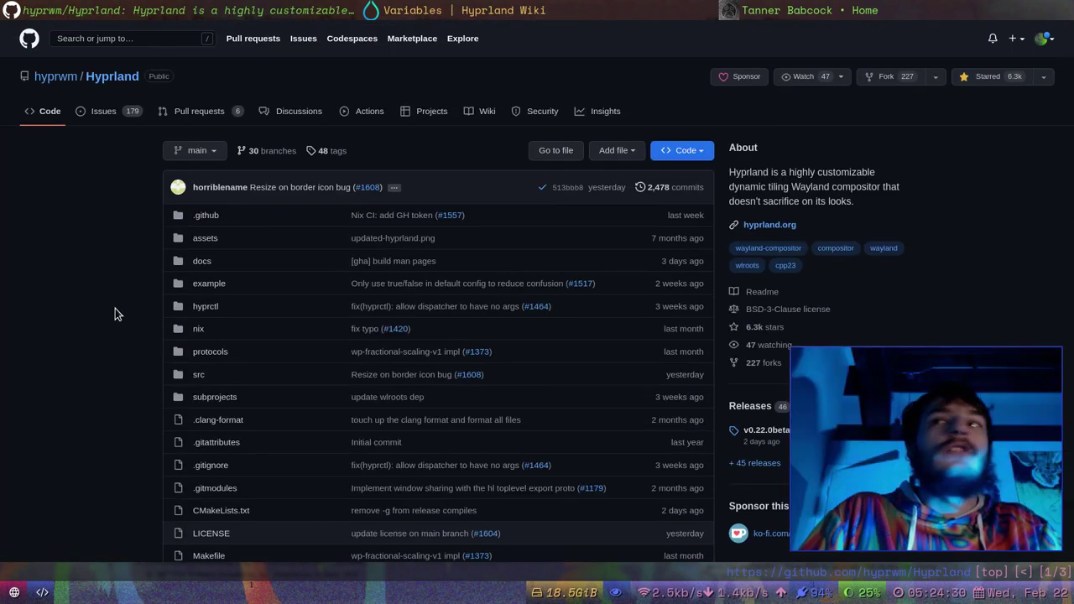
scroll(115, 313, "down", 5)
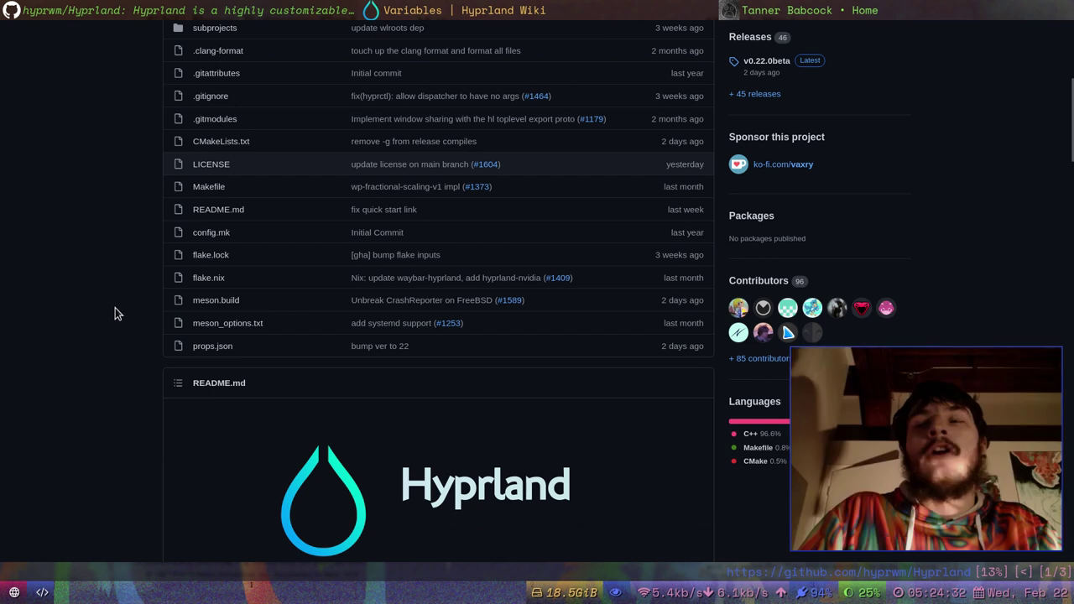
scroll(115, 313, "down", 3)
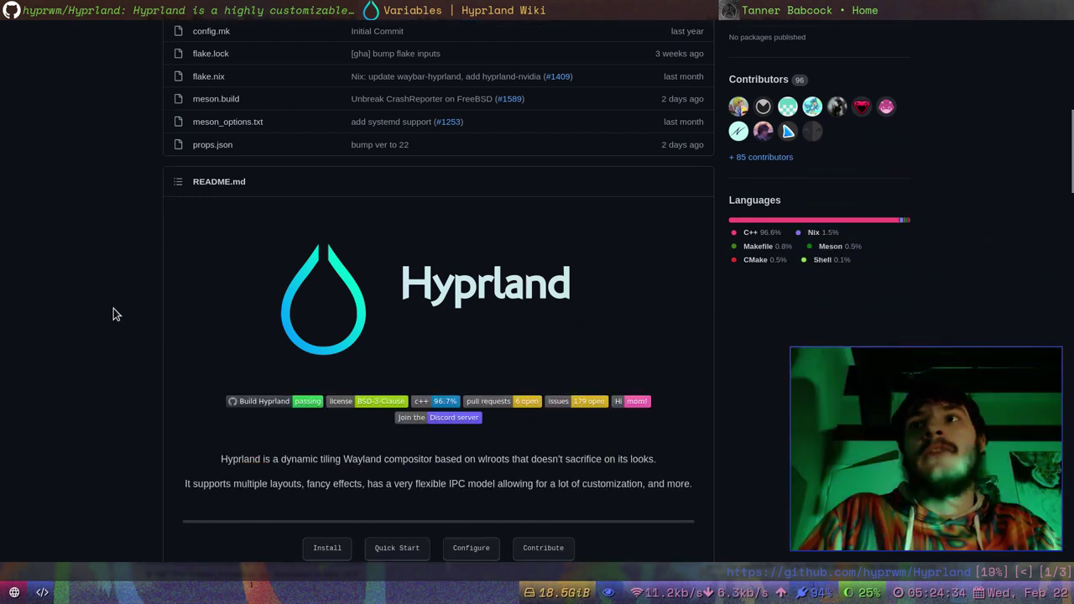
scroll(113, 311, "down", 2)
scroll(424, 329, "down", 2)
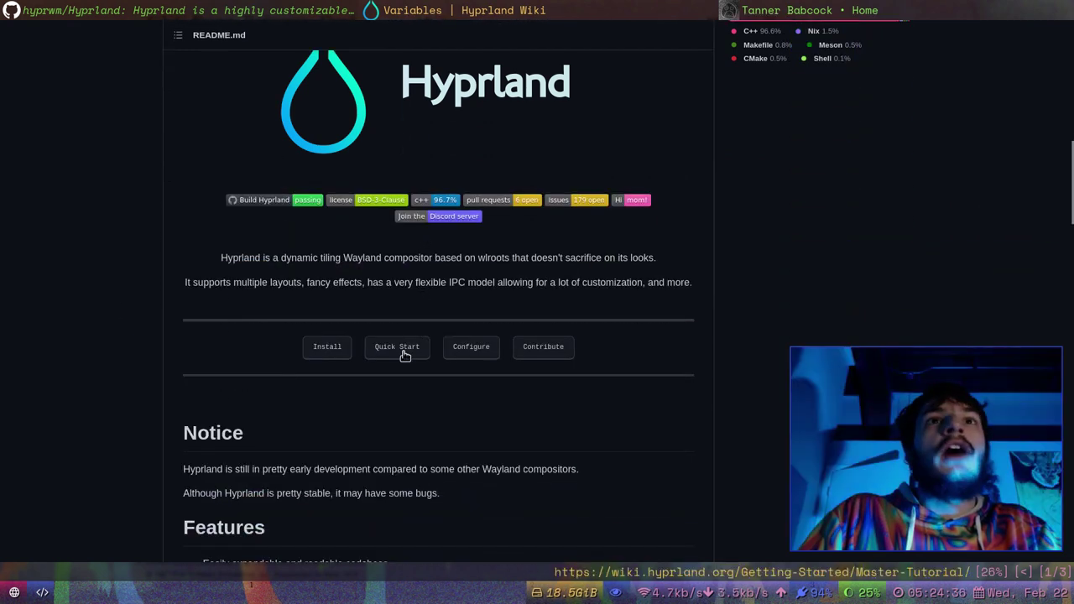
scroll(607, 366, "down", 2)
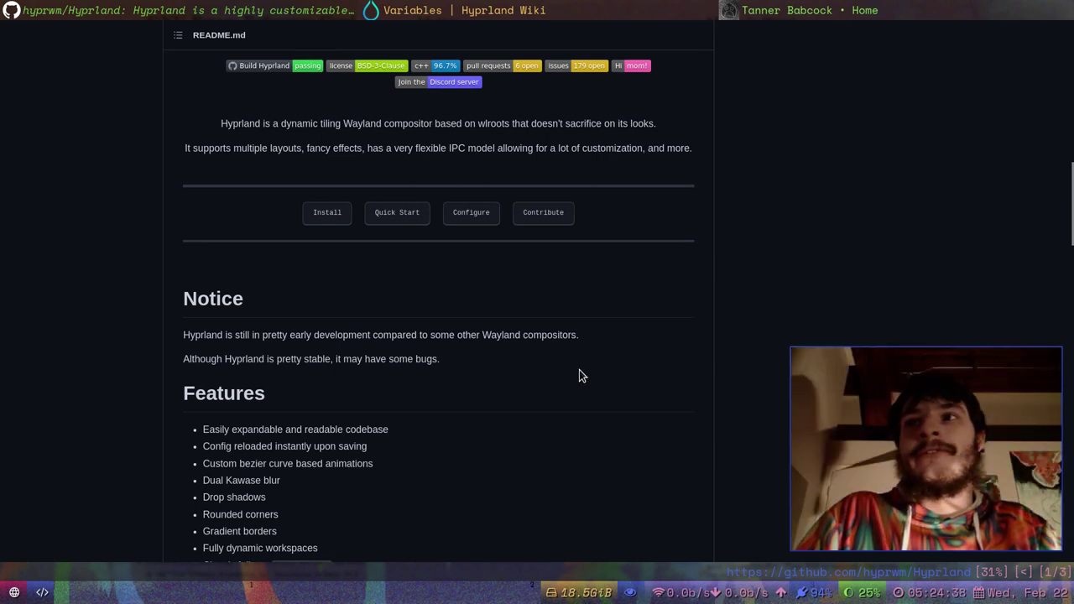
scroll(563, 387, "down", 3)
scroll(560, 391, "down", 2)
scroll(554, 391, "up", 2)
scroll(531, 416, "up", 3)
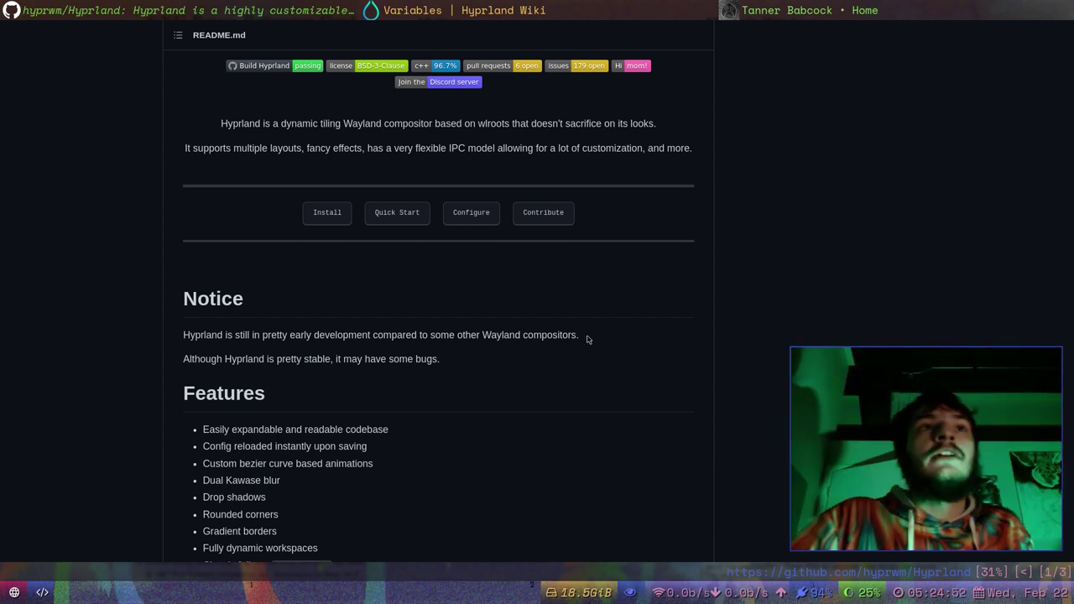
scroll(554, 312, "up", 15)
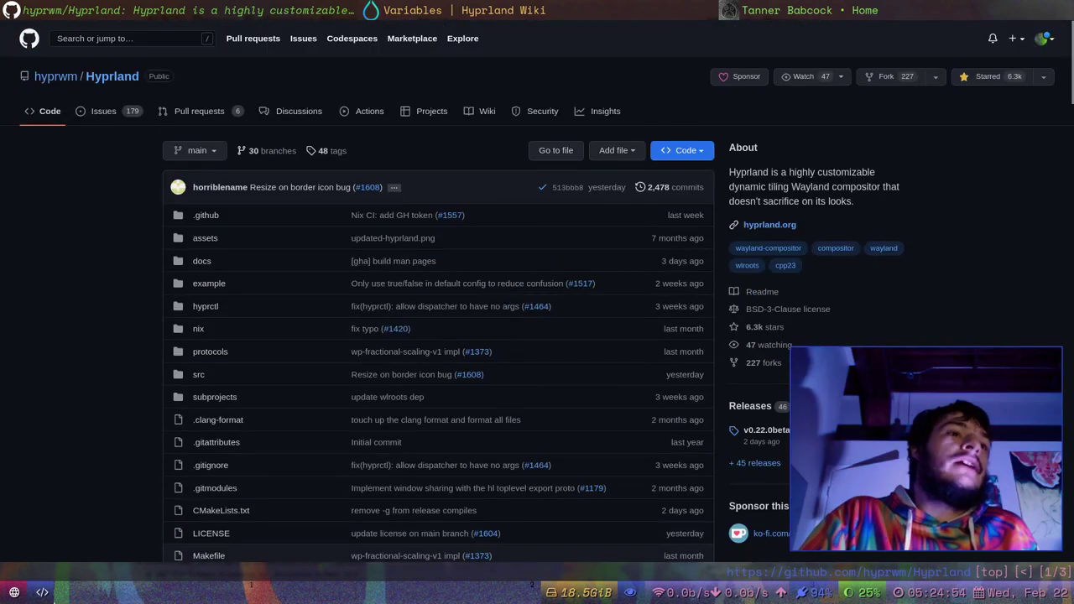
left_click(40, 596)
left_click(16, 594)
scroll(373, 319, "down", 5)
scroll(453, 336, "up", 5)
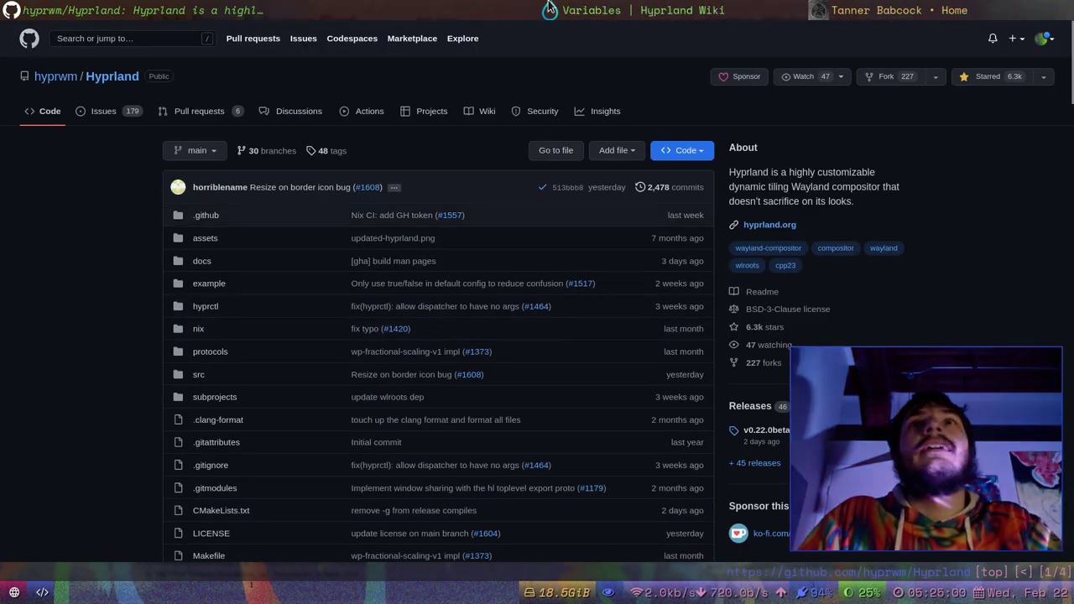
- Switch to the 'Variables | Hyprland Wiki' tab and scroll through the General settings table
left_click(585, 8)
scroll(381, 287, "down", 5)
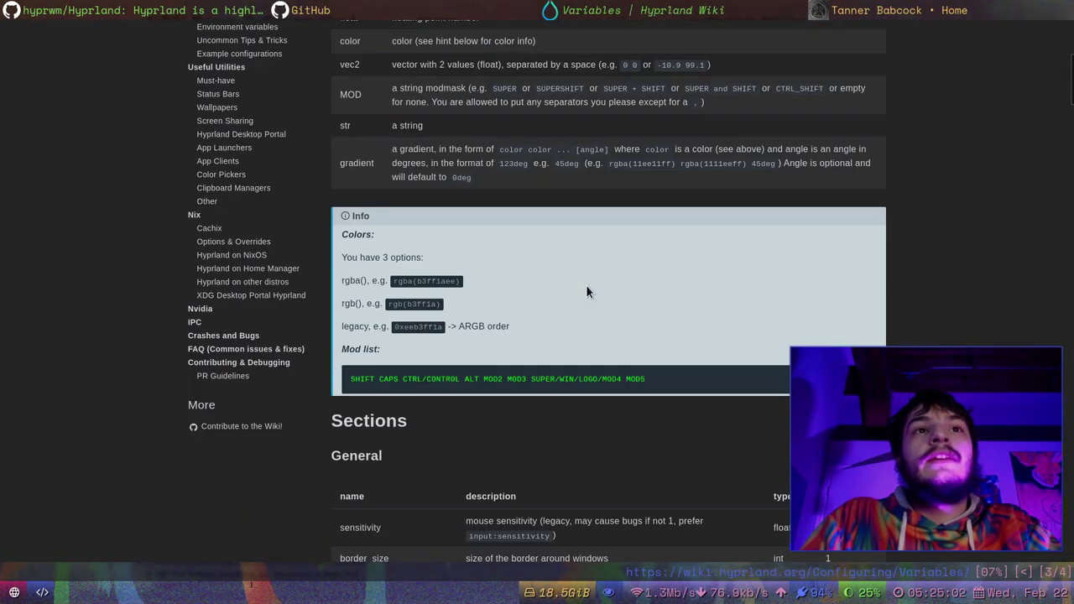
scroll(587, 287, "down", 3)
scroll(652, 277, "down", 3)
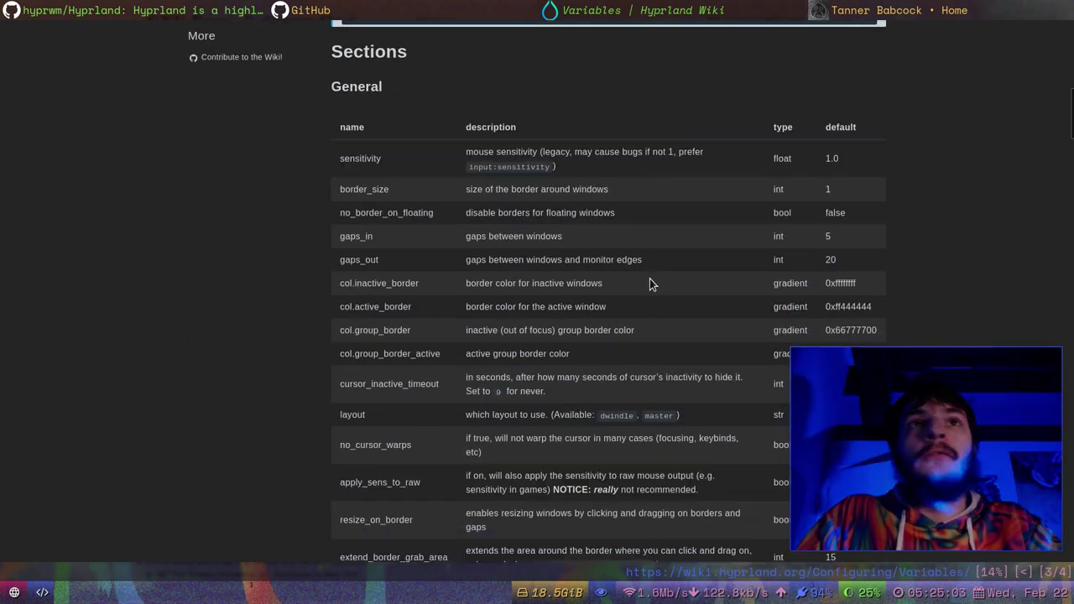
scroll(650, 283, "down", 2)
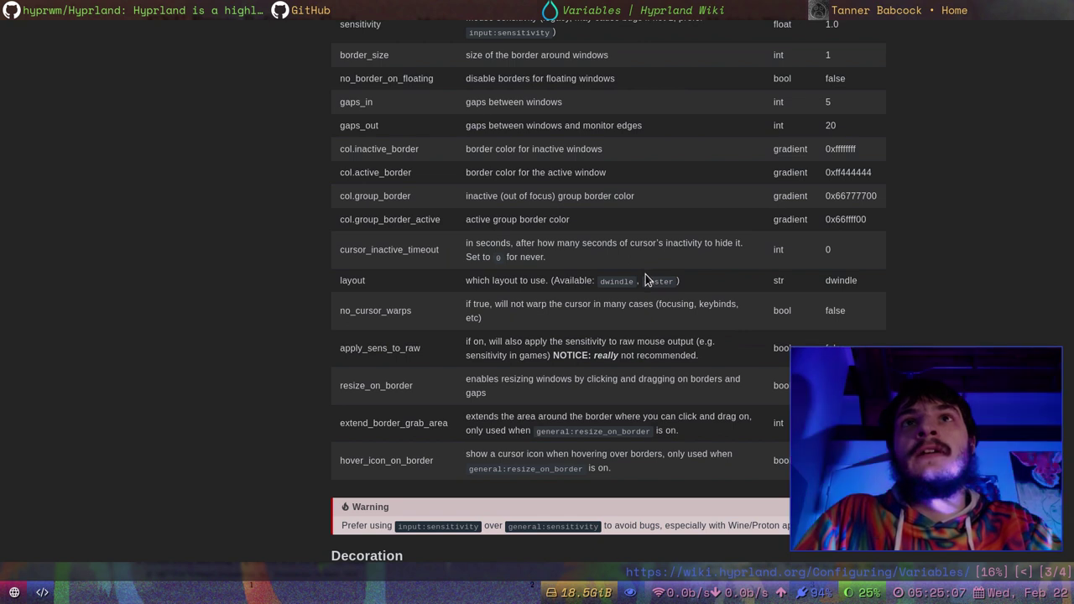
scroll(648, 277, "down", 2)
scroll(648, 277, "up", 2)
scroll(667, 252, "up", 1)
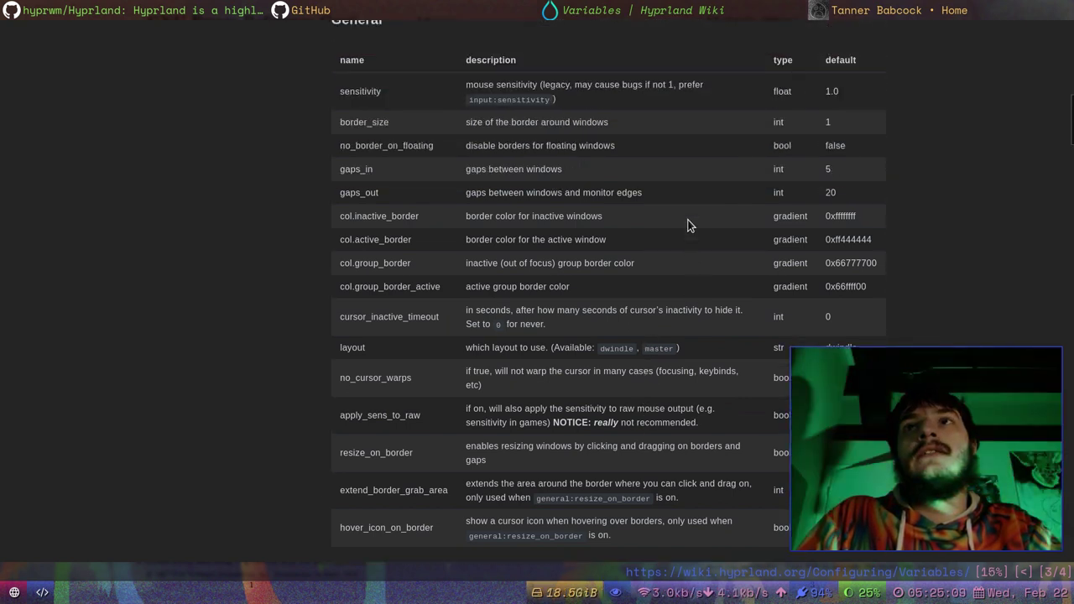
- Select col.inactive_border's gradient type, then scroll on through the Decoration and Animations tables
double_click(790, 217)
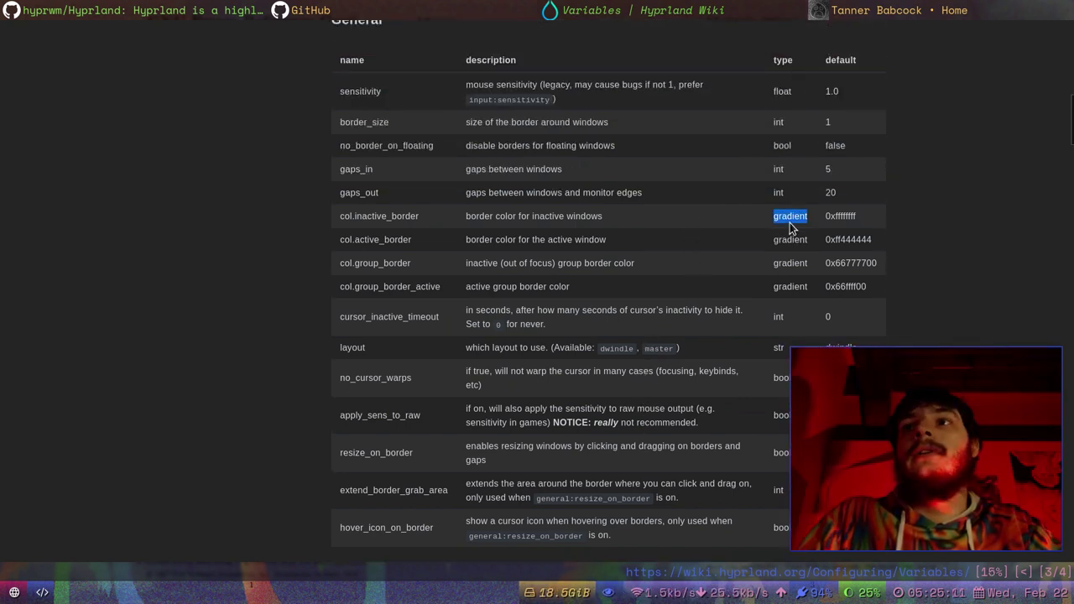
left_click(791, 218)
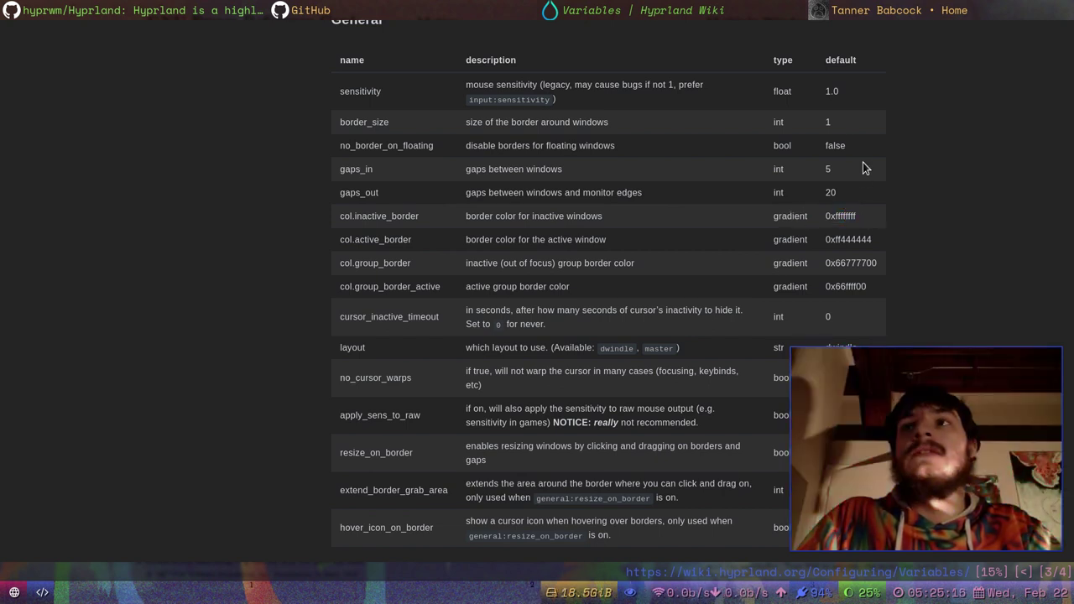
scroll(864, 168, "down", 7)
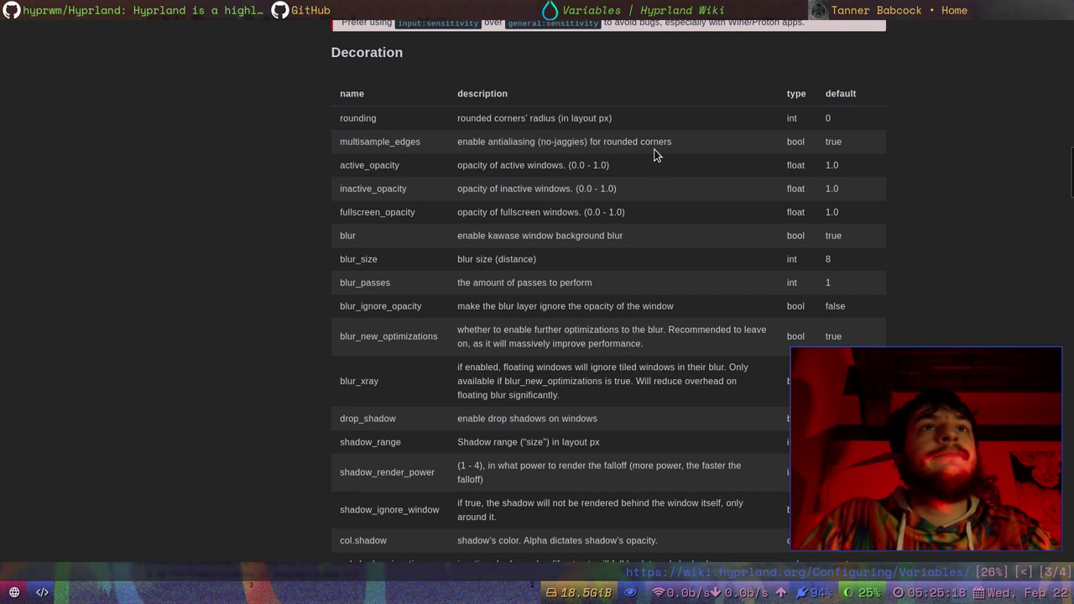
scroll(654, 155, "down", 9)
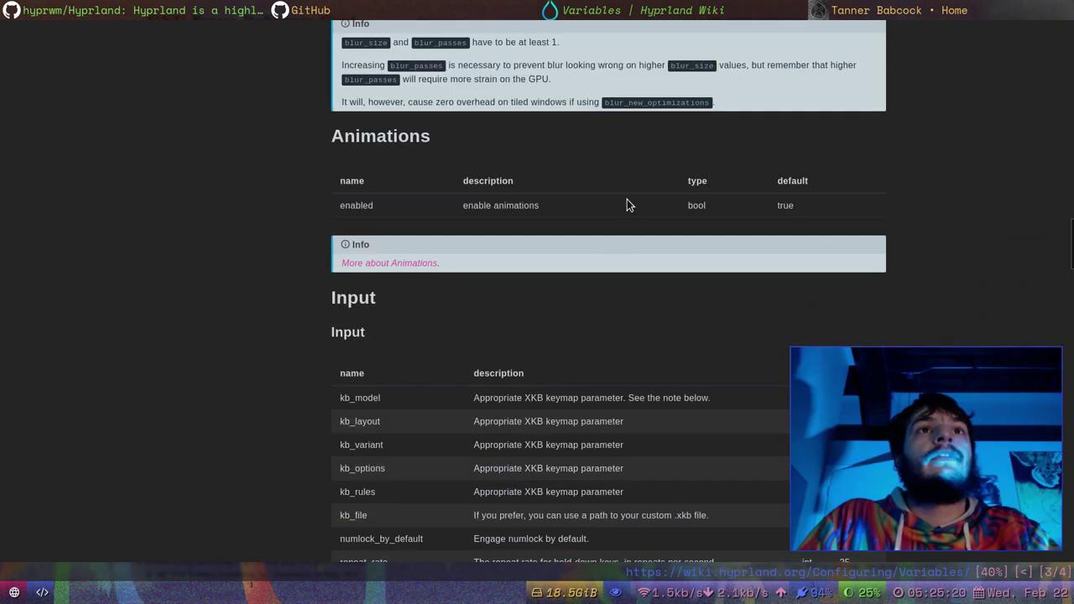
scroll(613, 238, "down", 2)
key("super+1")
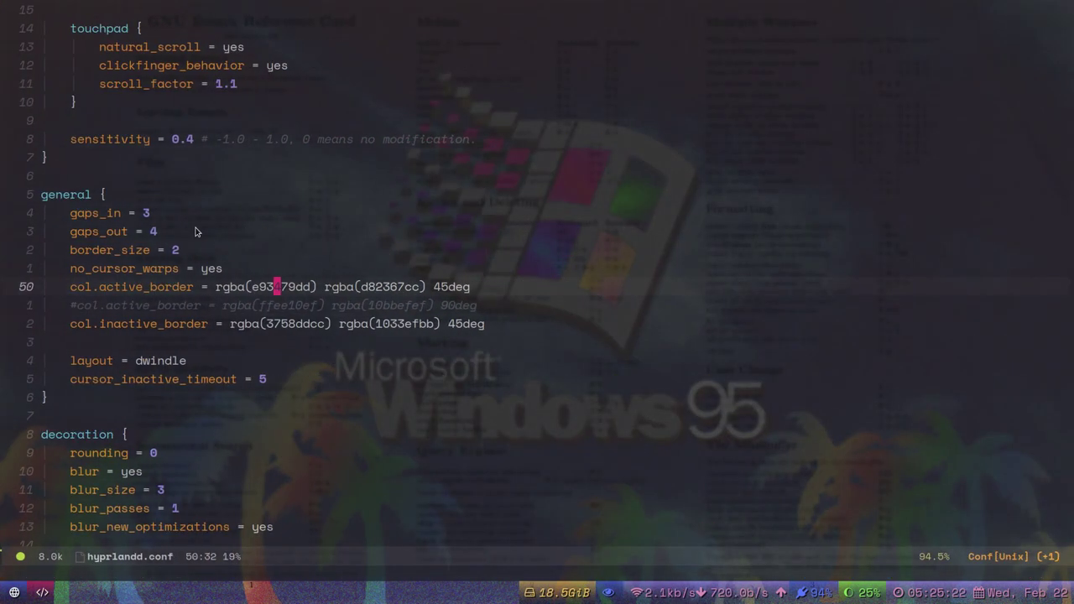
key("ctrl+u")
key("8")
key("k")
key("ctrl+d")
scroll(160, 221, "down", 3)
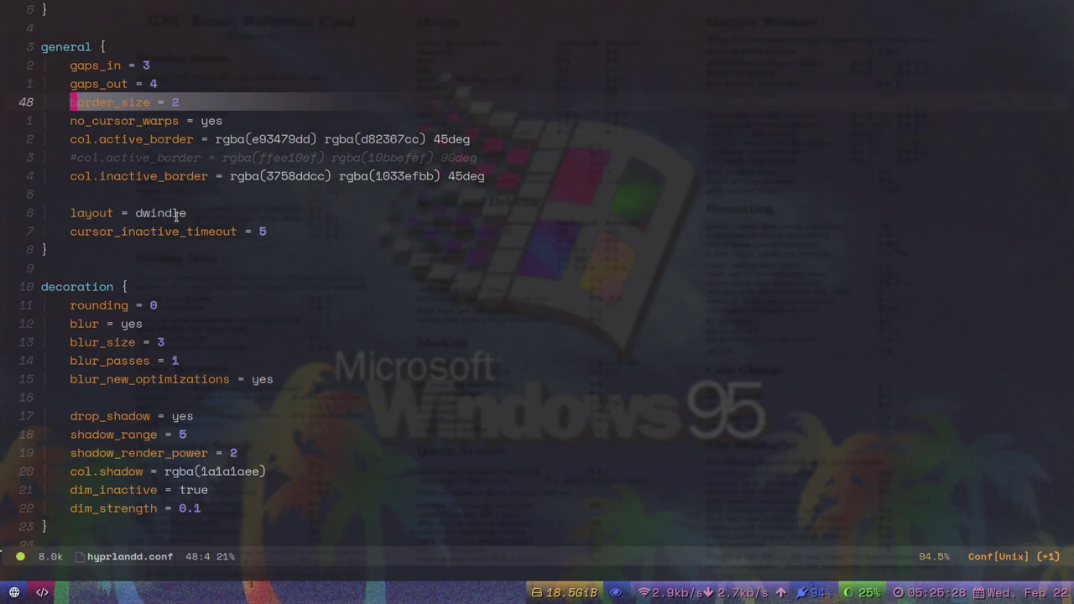
scroll(475, 287, "up", 5)
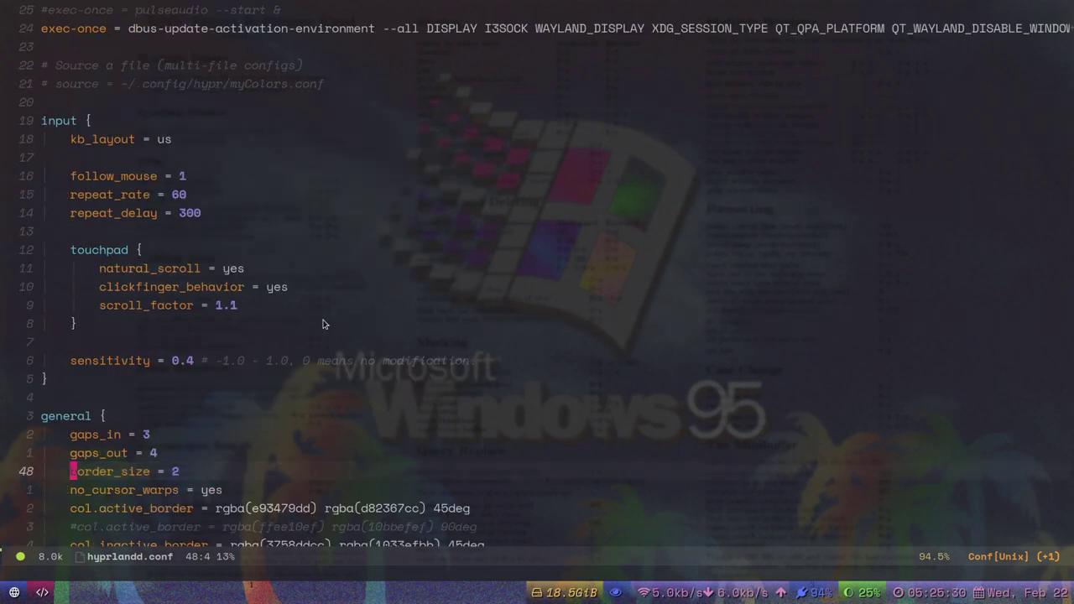
scroll(323, 324, "down", 8)
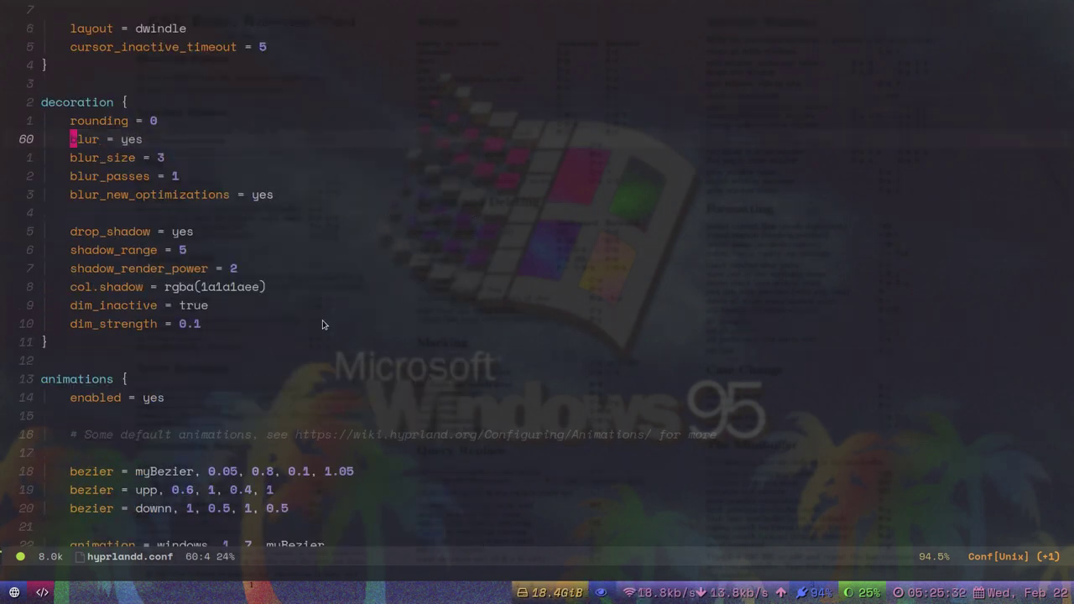
scroll(323, 324, "down", 4)
key("super+2")
key("super+1")
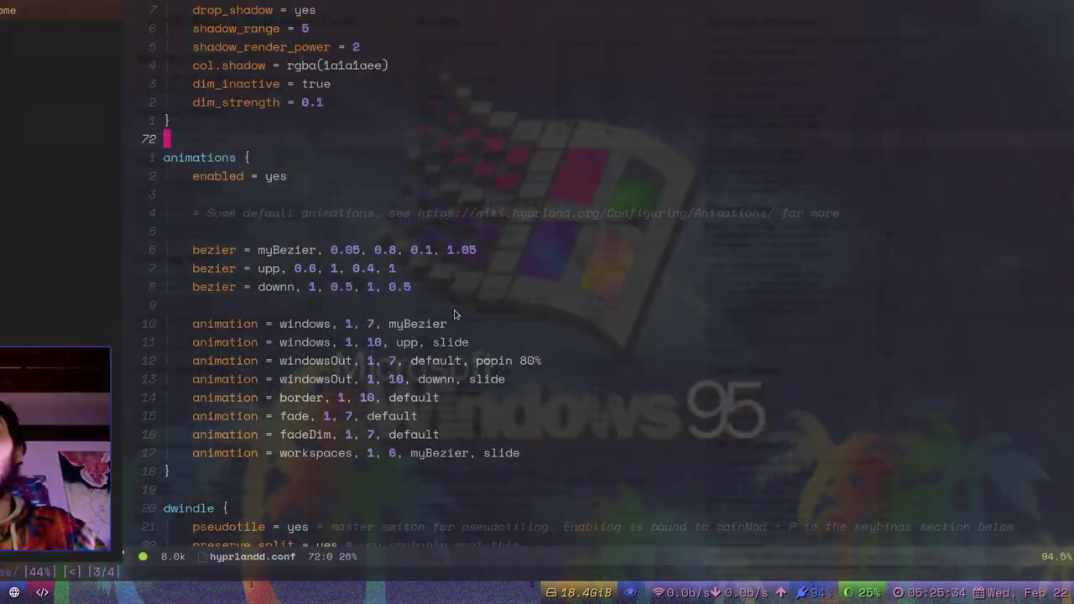
scroll(419, 309, "up", 7)
scroll(420, 309, "up", 2)
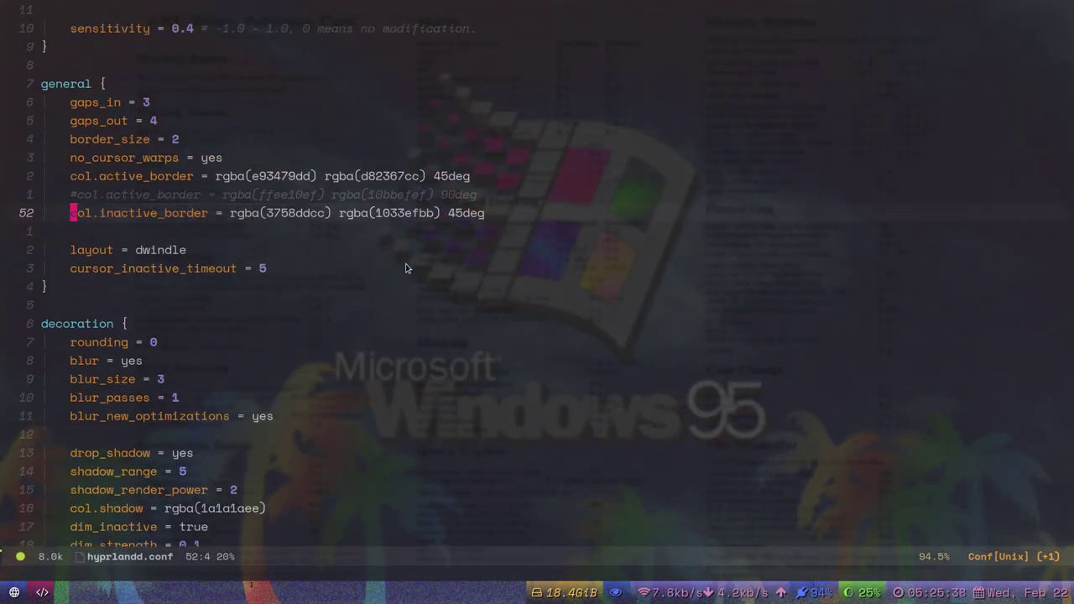
- Tile a terminal beside the editor, peek at the wiki workspace, and return to hyprlandd.conf
key("super+Return")
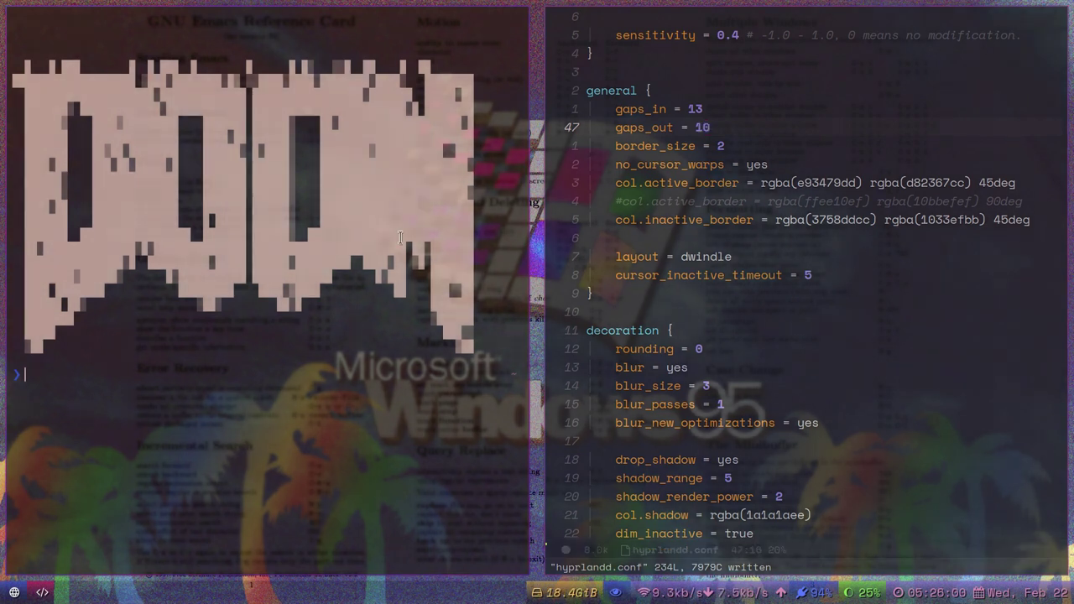
key("super+2")
key("super+1")
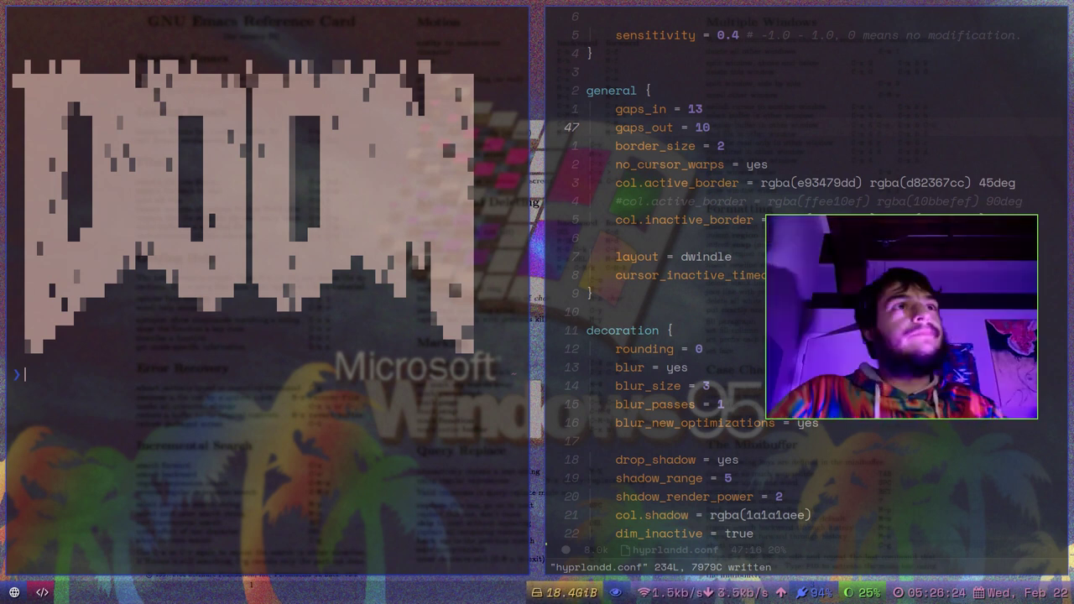
- Close the terminal, move below the border settings, and cycle through workspaces 1 to 3
key("ctrl+d")
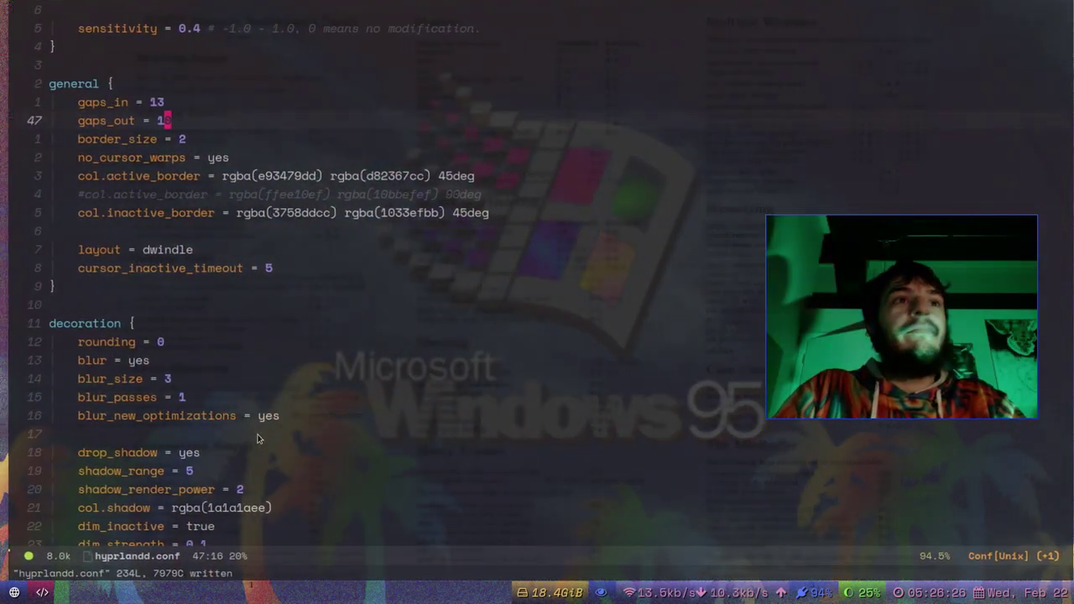
key("j")
key("j")
key("j")
key("j")
key("j")
key("j")
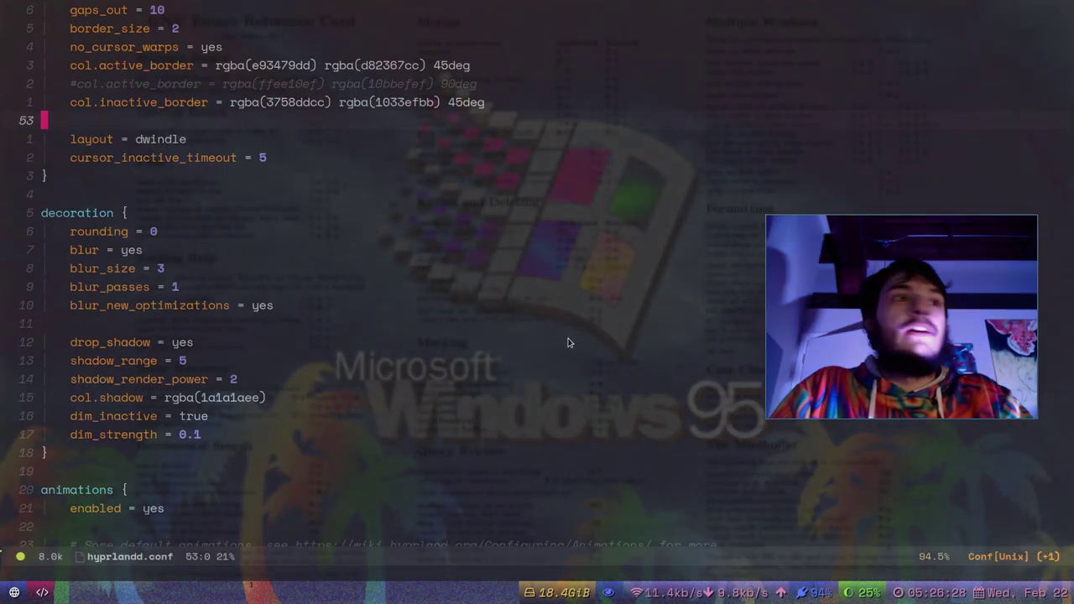
key("super+1")
key("super+2")
key("super+3")
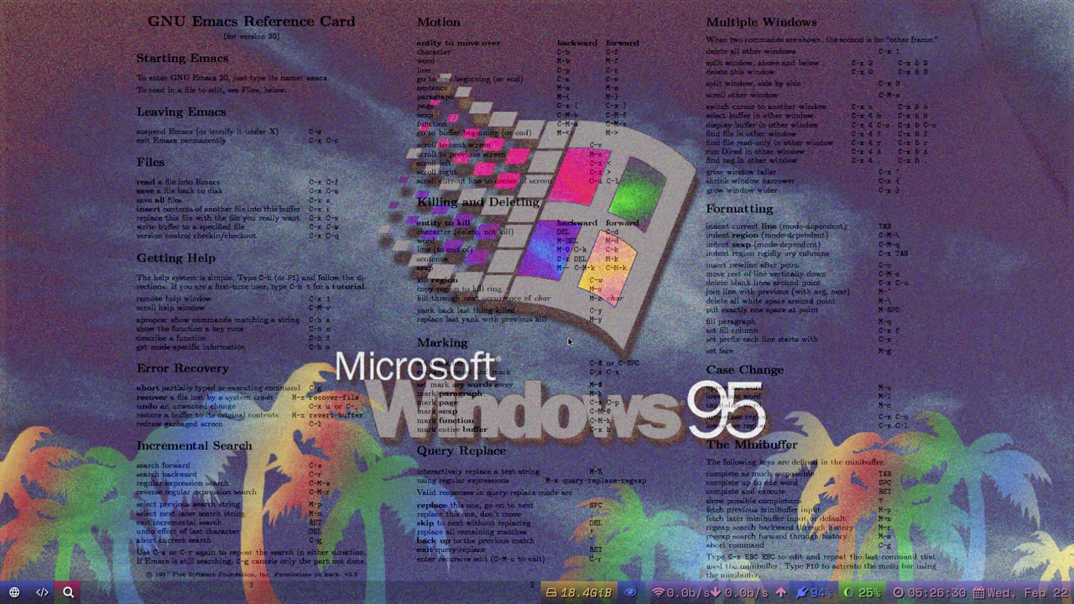
key("super+1")
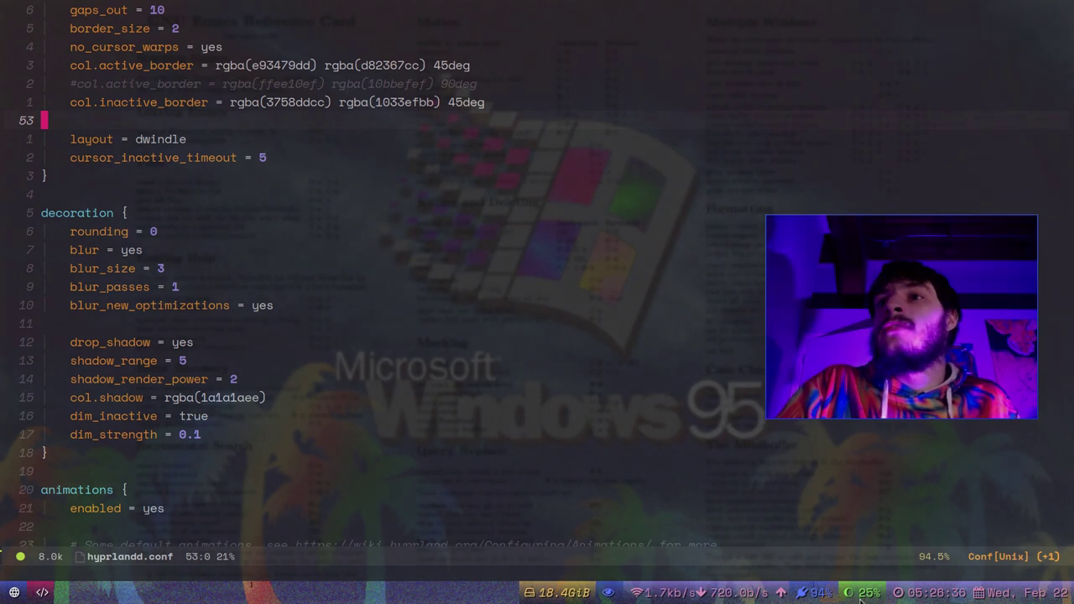
- Scroll the config, then flip between the browser, editor and an empty workspace
scroll(860, 596, "down", 3)
scroll(860, 600, "up", 2)
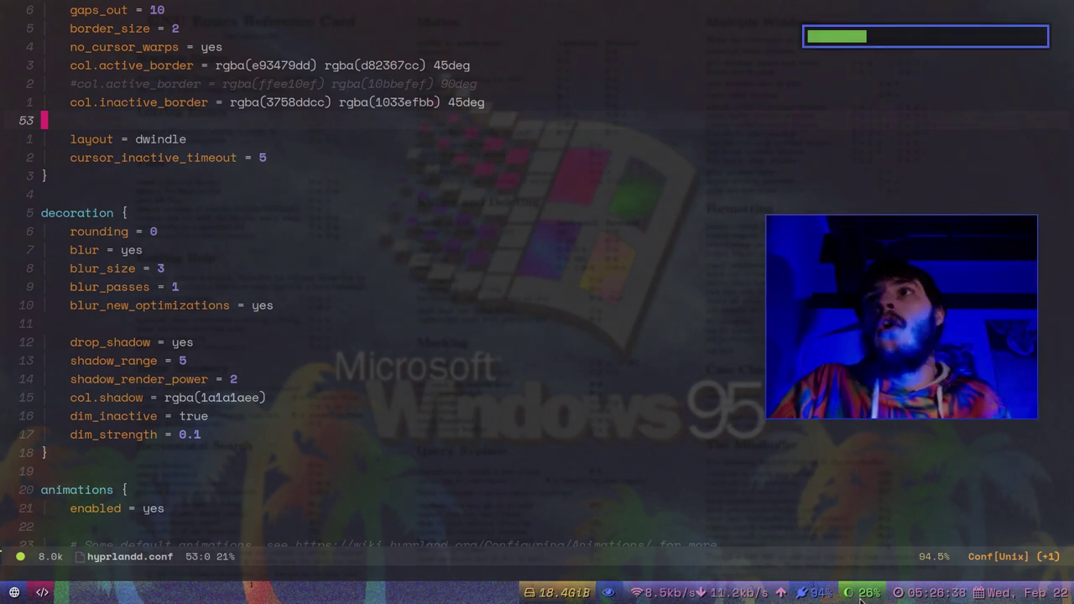
scroll(861, 597, "up", 1)
key("super+2")
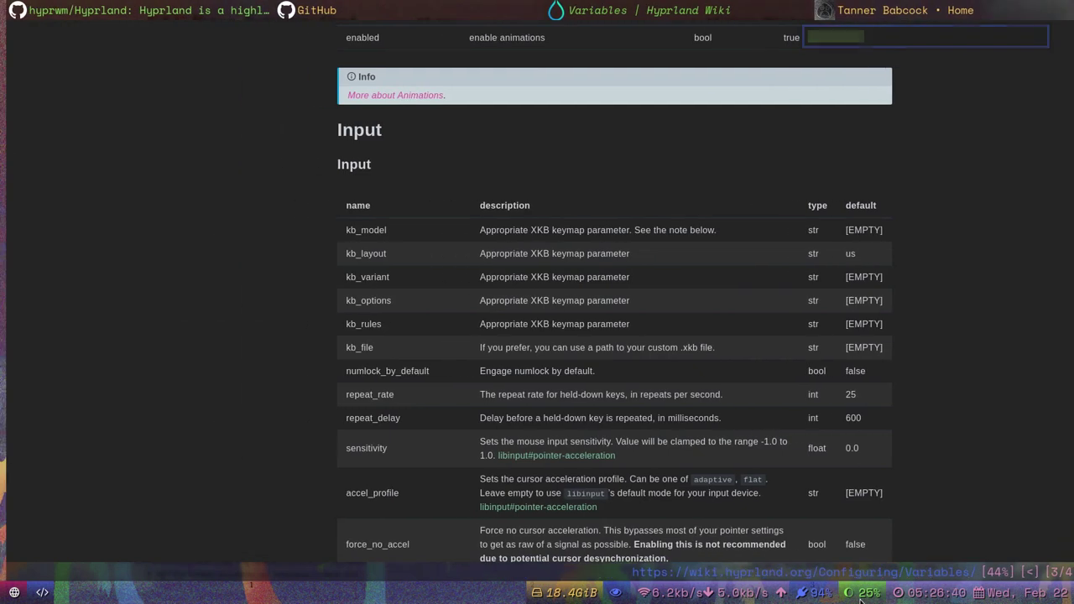
key("super+1")
key("super+3")
- Send a 'Hello world' notification from a floating terminal, then close it
key("super+Return")
type("\\ne")
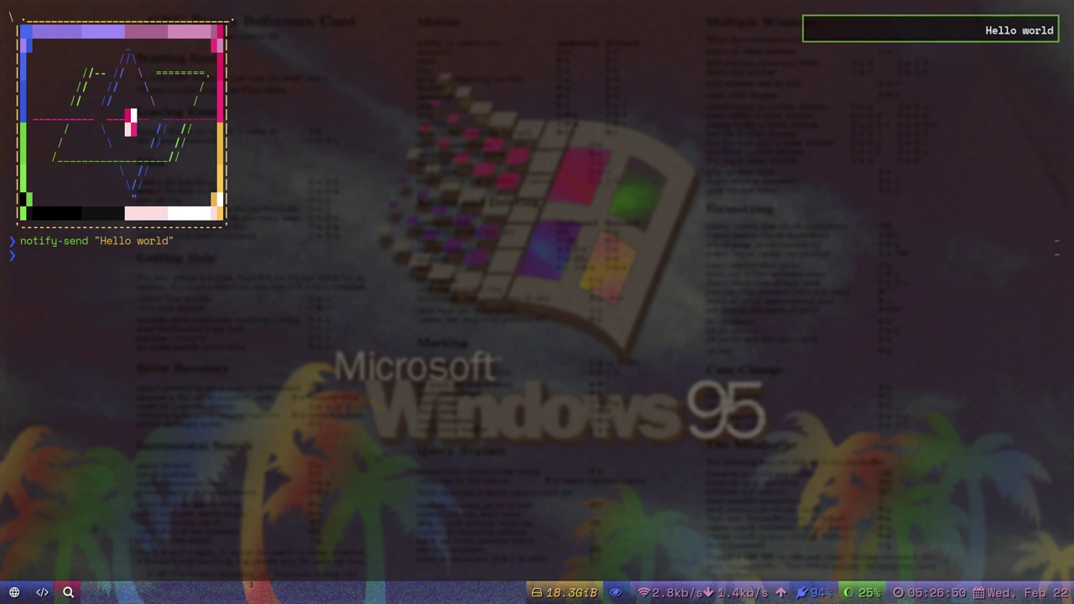
key("ctrl+d")
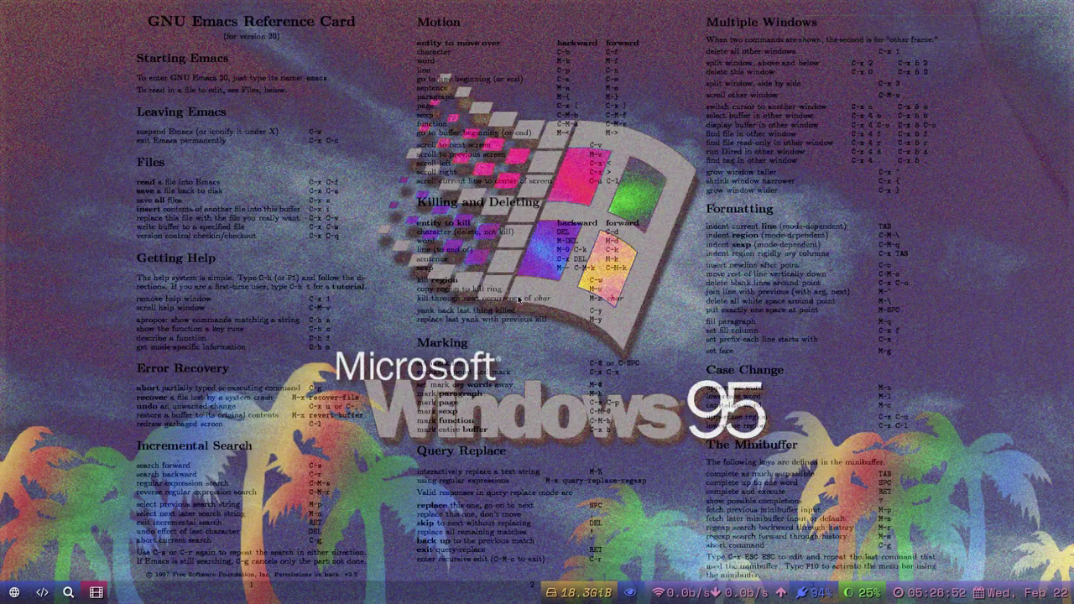
- Open the Super+D command launcher, browse its entries, and dismiss it
key("super+d")
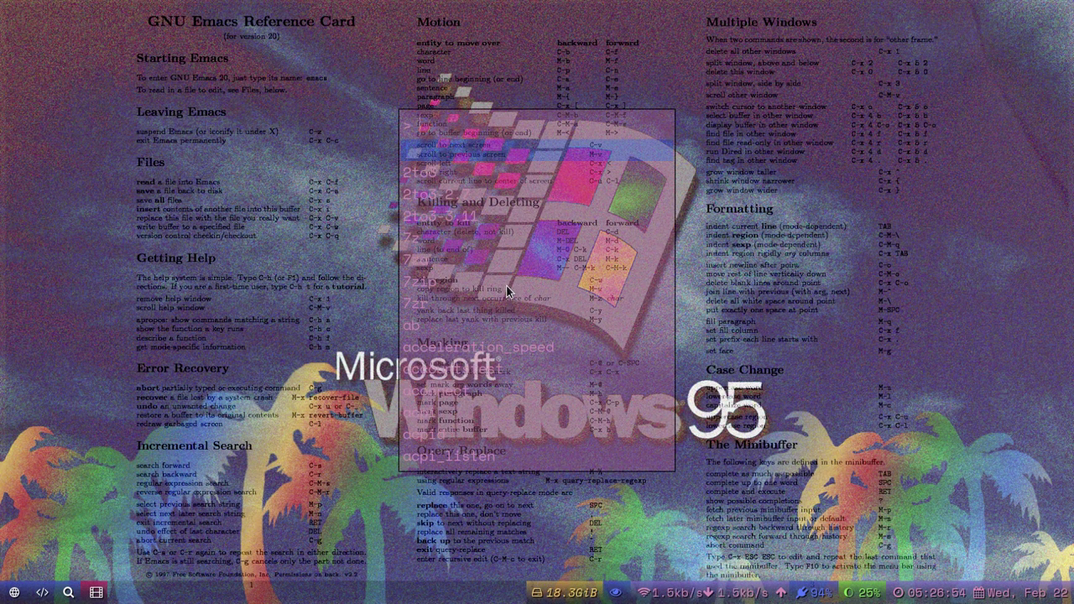
key("Down")
key("Down")
key("Down")
key("Down")
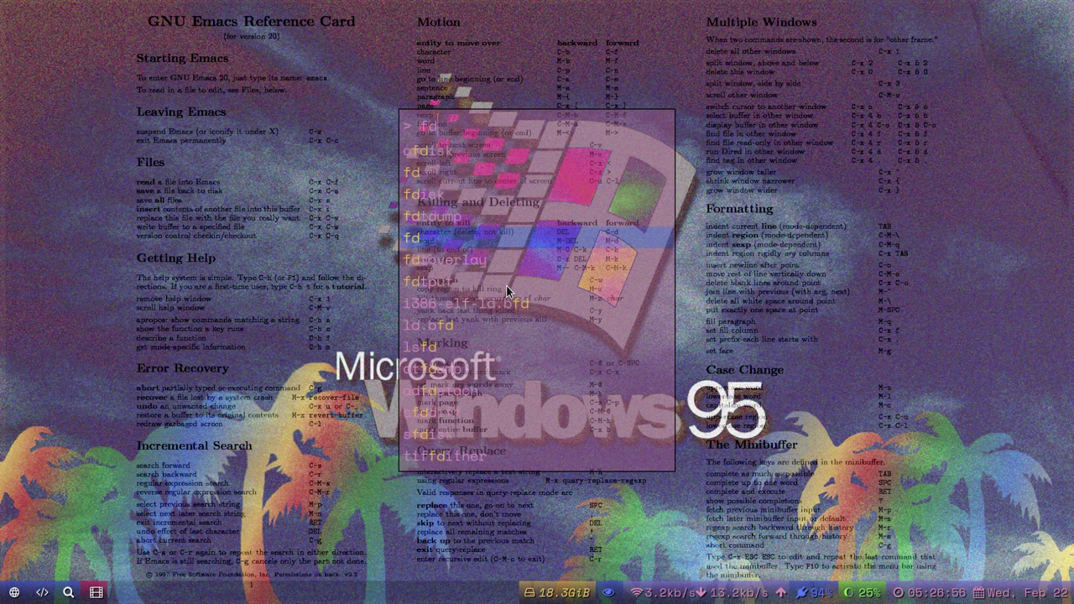
key("Escape")
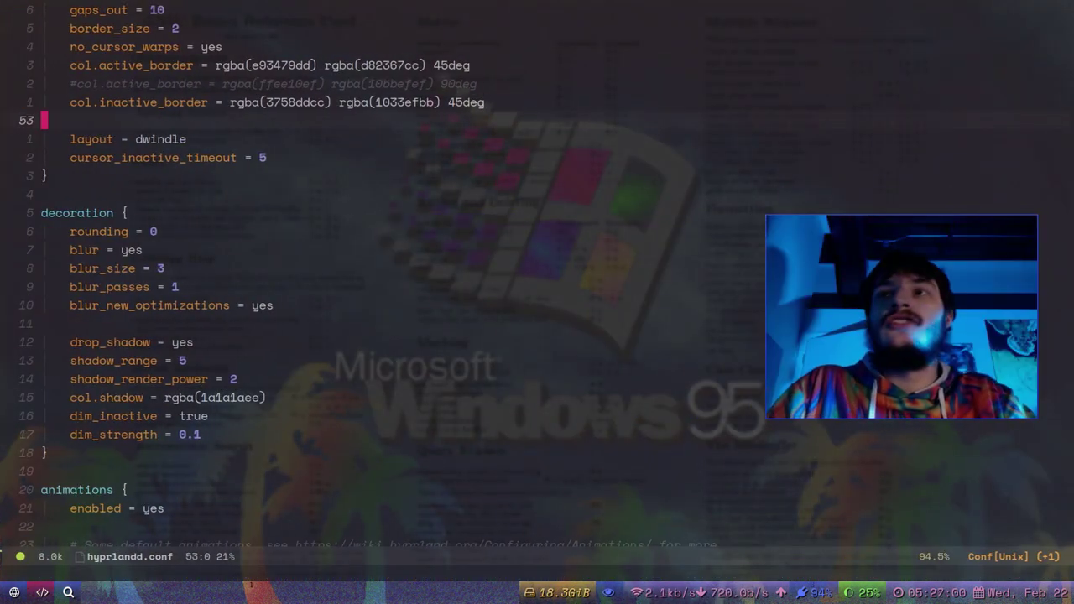
- Move the floating video preview aside and inspect the decoration block's col.shadow rgba colour
left_click_drag(988, 392, 1017, 474)
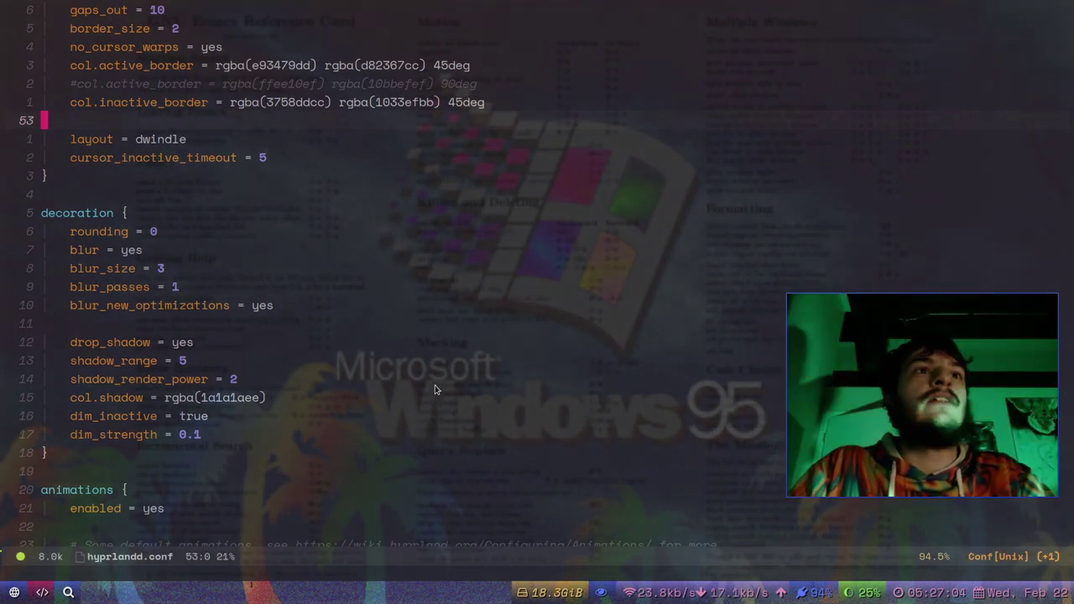
scroll(435, 385, "down", 7)
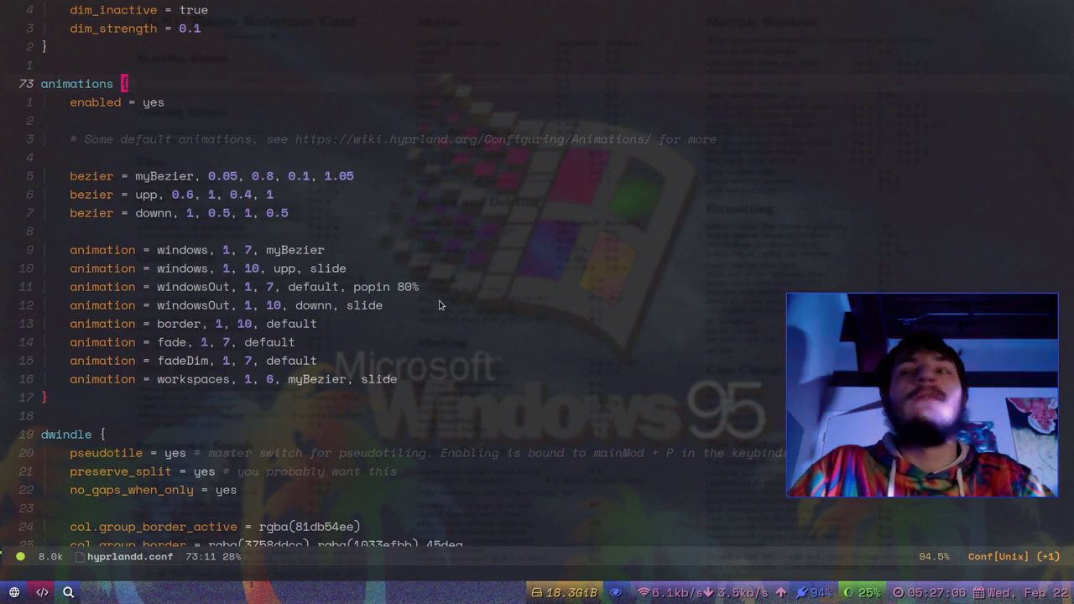
scroll(436, 322, "up", 4)
left_click(295, 218)
scroll(304, 213, "up", 2)
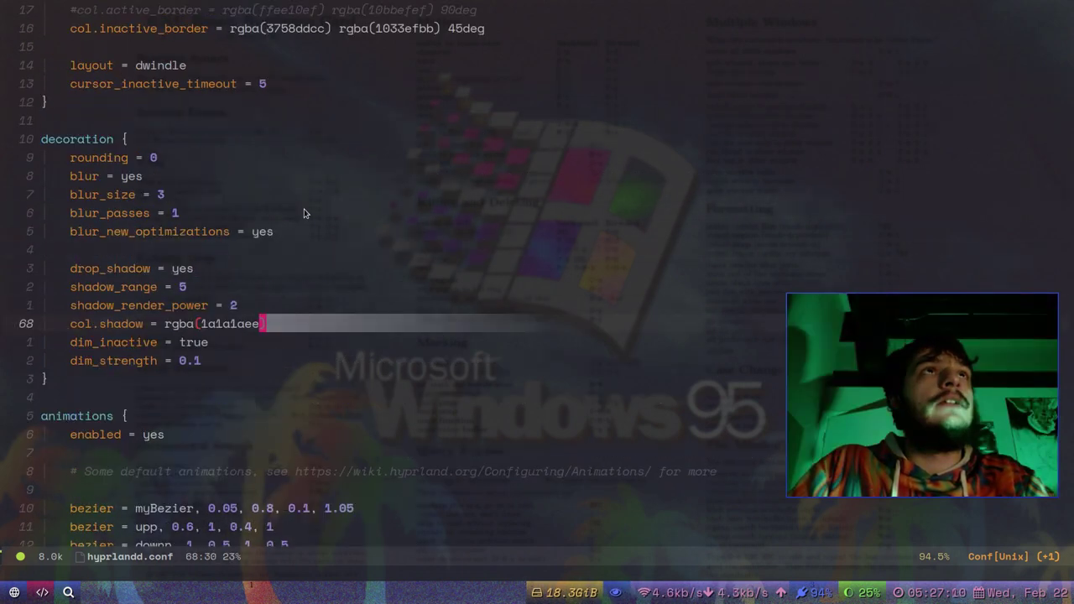
left_click(185, 327)
left_click(246, 323)
- Look over the animations block, visiting the fadeDim line and the animations wiki comment
scroll(246, 323, "down", 4)
scroll(246, 323, "down", 3)
left_click(246, 323)
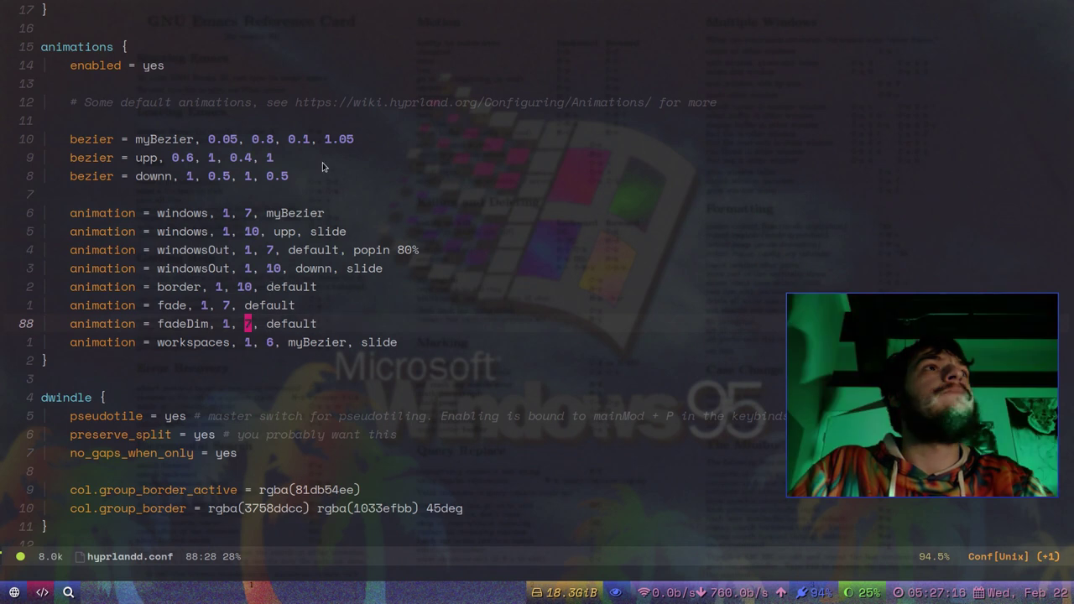
scroll(285, 235, "up", 1)
left_click(321, 134)
key("c")
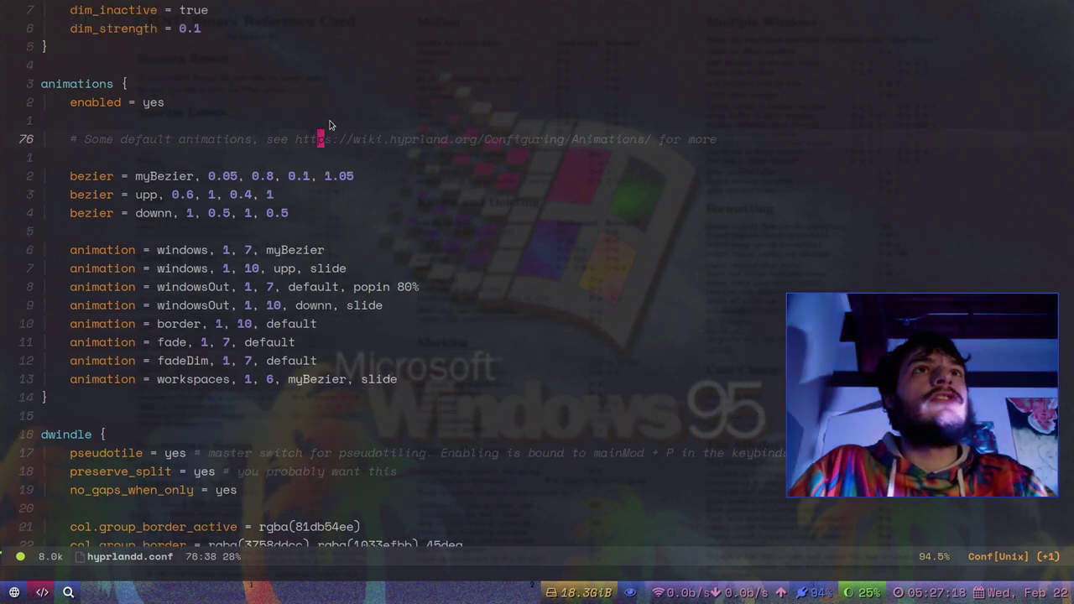
left_click(330, 123)
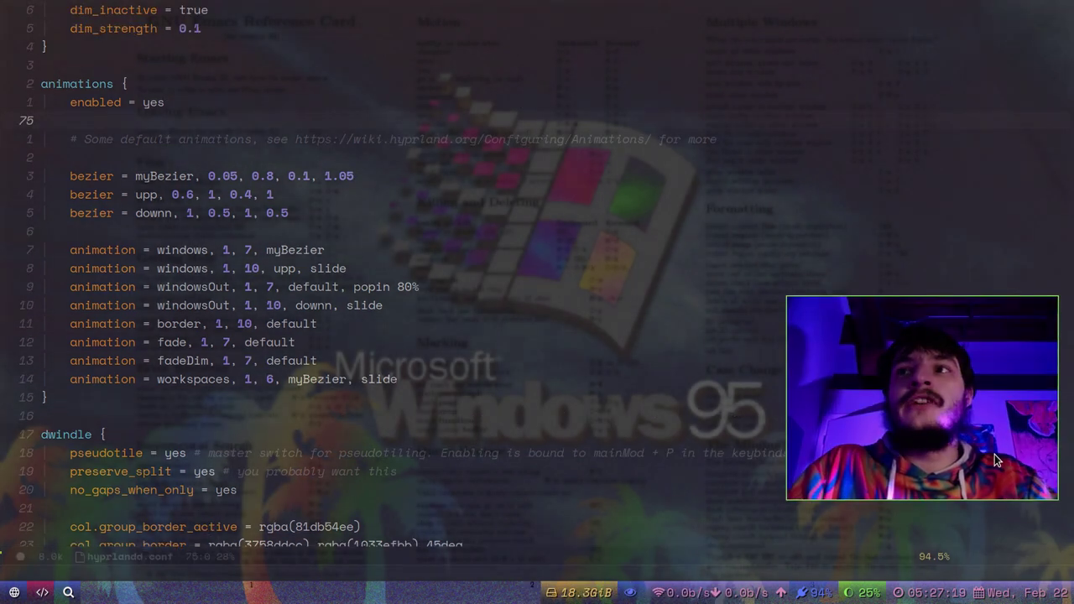
- Lower the video preview and bring up the wiki Variables page at its Variable types table
left_click_drag(995, 459, 998, 491)
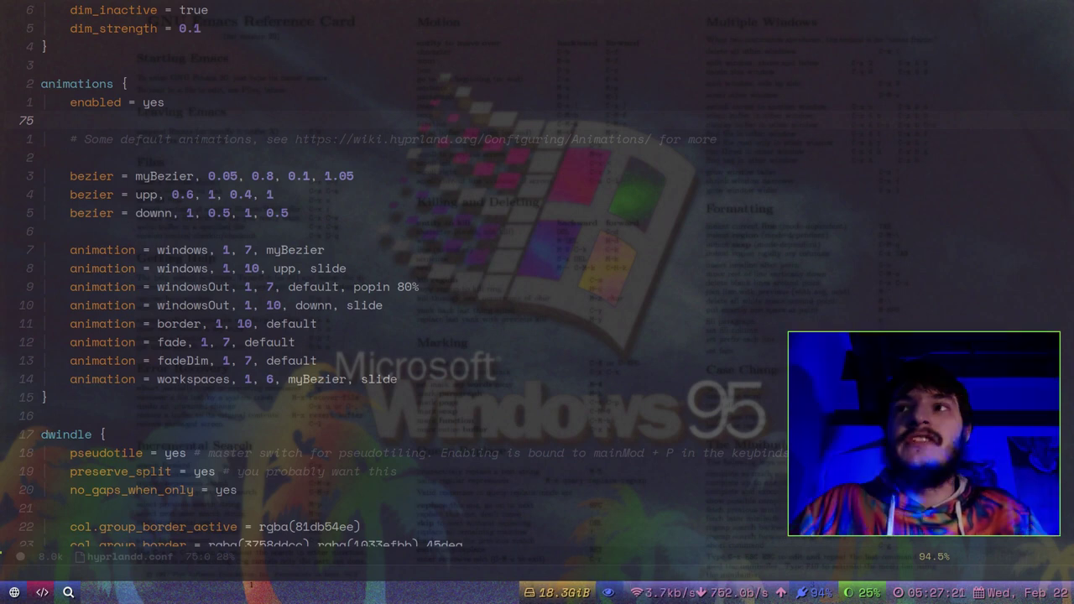
key("super+2")
scroll(475, 259, "up", 3)
scroll(475, 259, "up", 20)
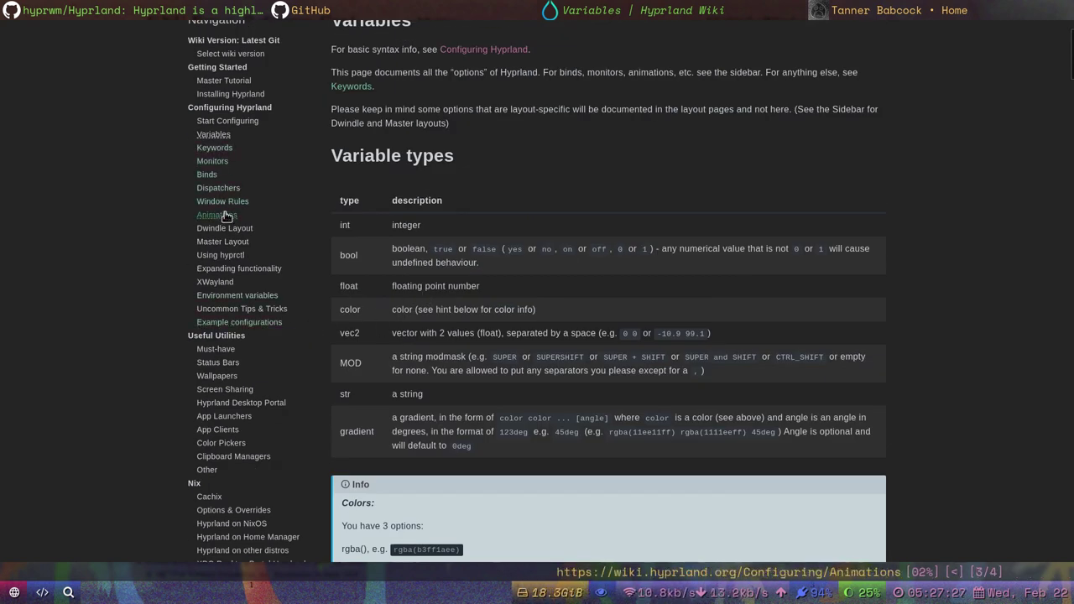
- Read the animation tree on the wiki's Animations page, then go back to hyprland.conf
left_click(216, 215)
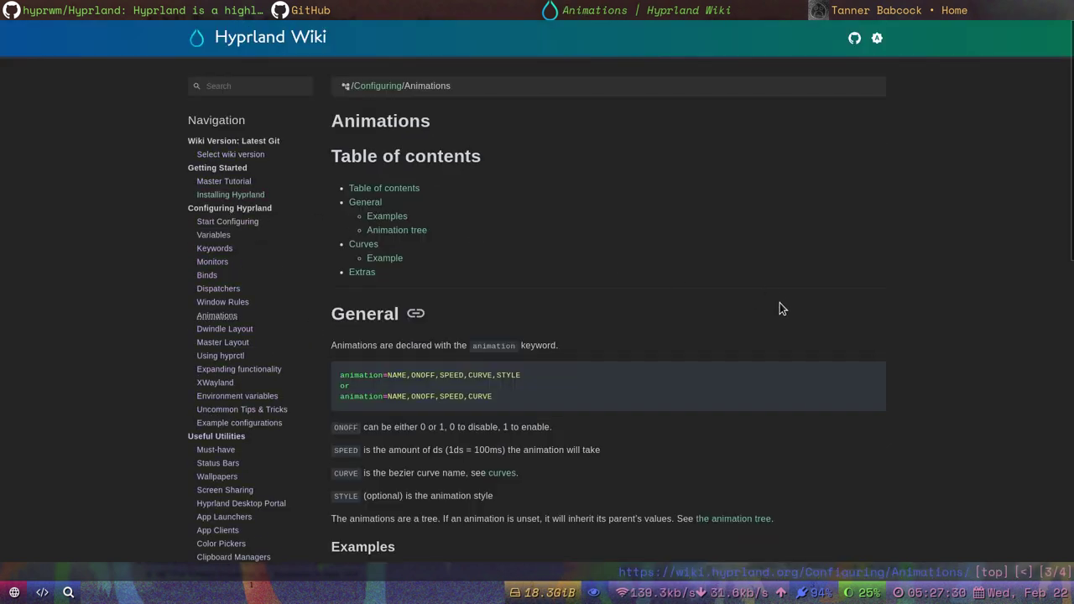
scroll(789, 299, "down", 2)
scroll(793, 296, "down", 8)
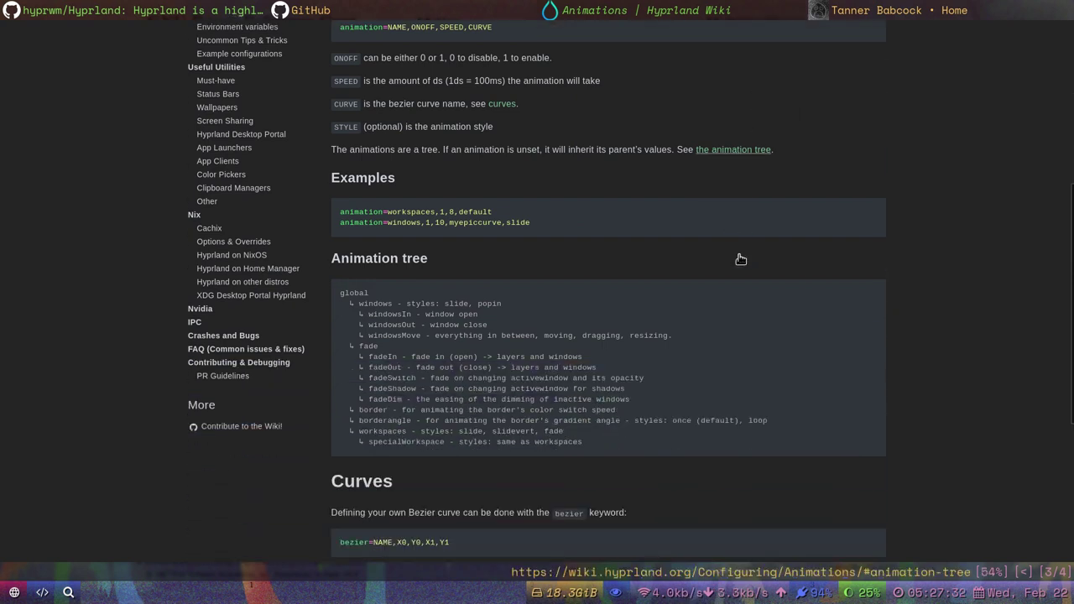
left_click_drag(771, 346, 768, 387)
left_click(769, 395)
scroll(739, 319, "down", 3)
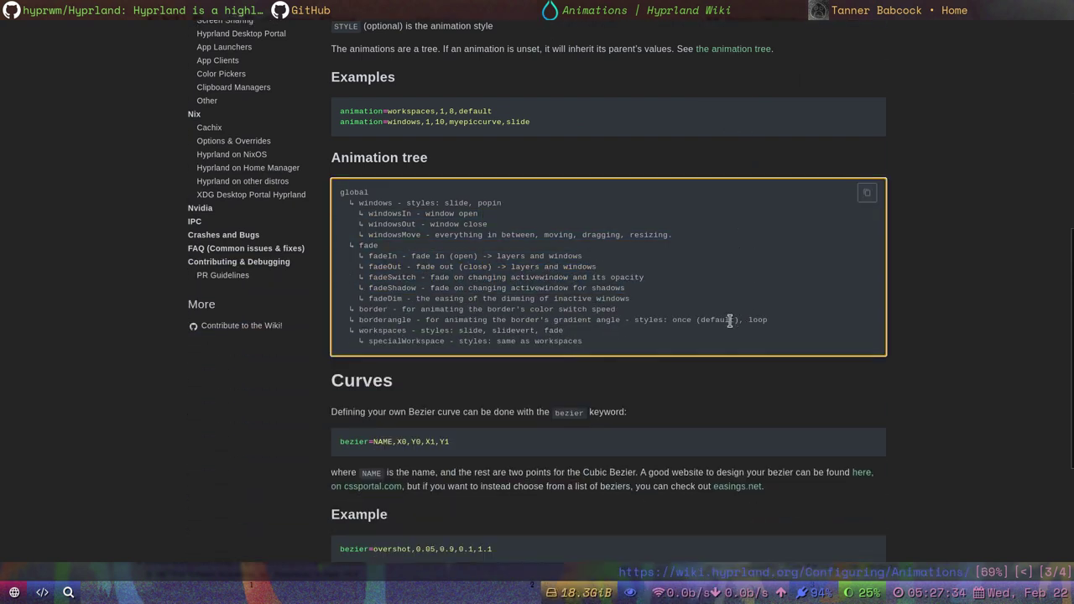
left_click(41, 592)
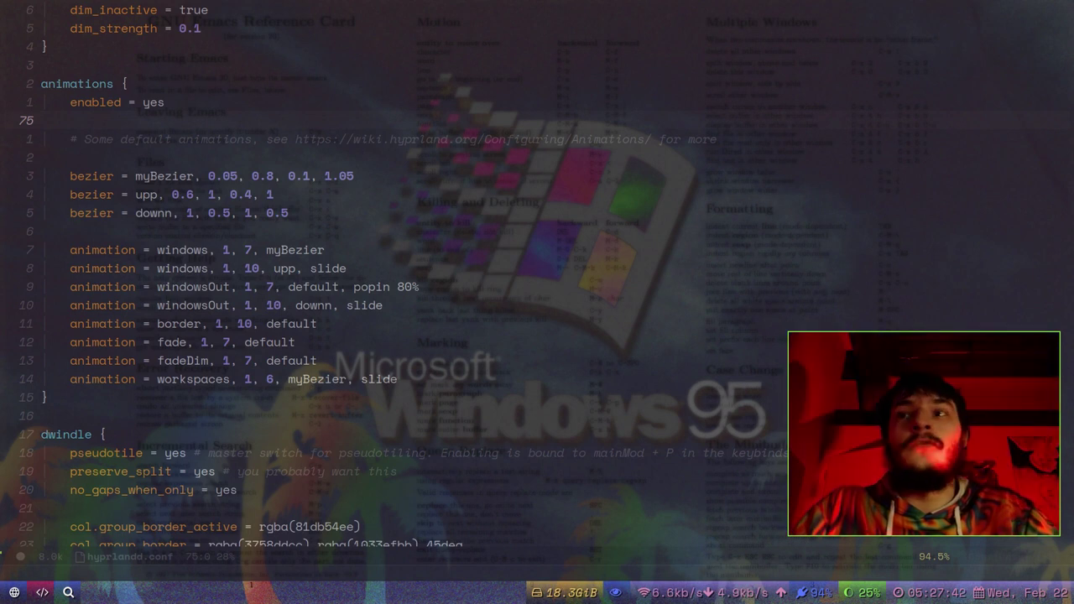
- Scroll past the animations block to the Gaming Mouse device settings and mark those lines
mouse_move(566, 416)
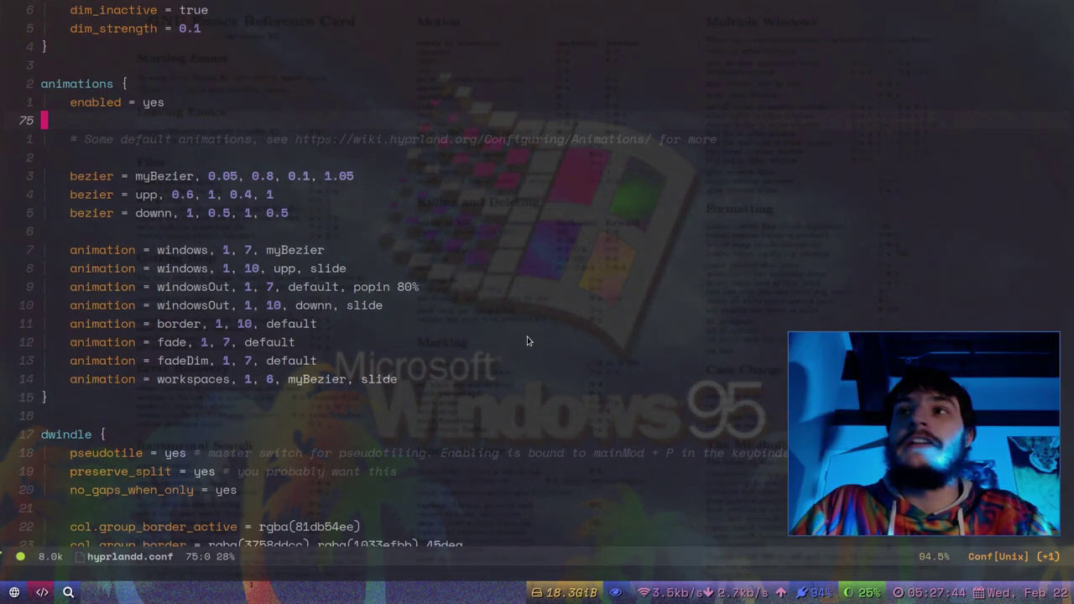
scroll(503, 176, "down", 4)
scroll(504, 178, "down", 3)
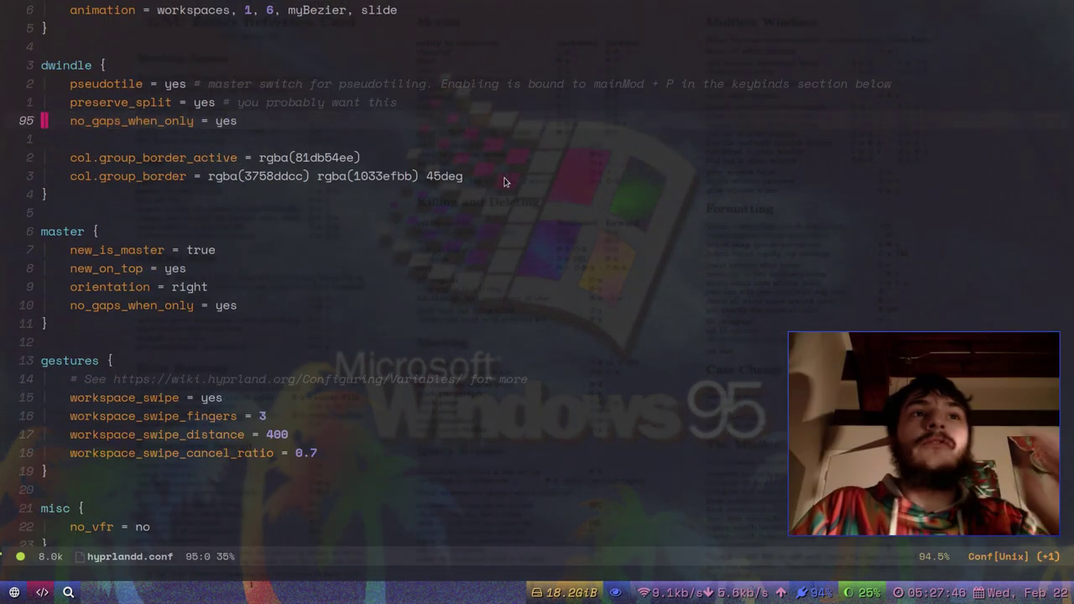
scroll(449, 168, "down", 2)
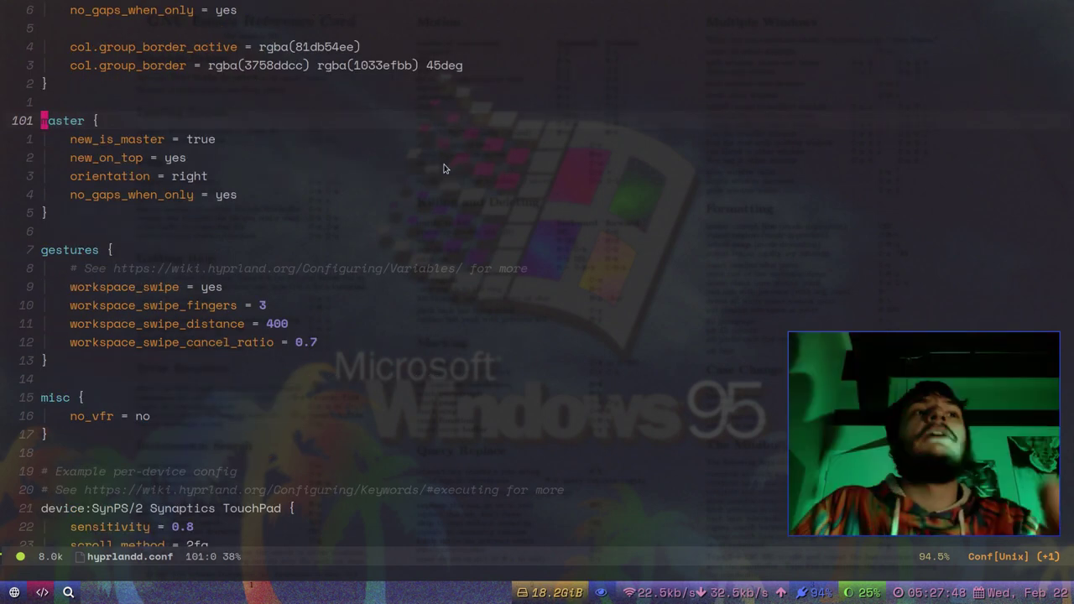
scroll(434, 183, "down", 3)
scroll(433, 189, "down", 8)
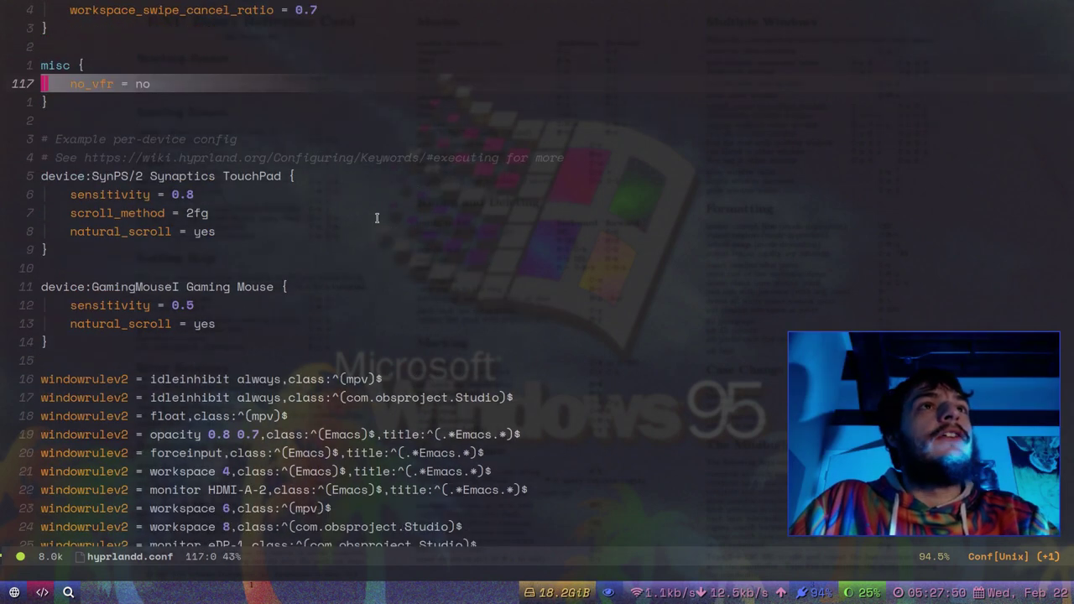
left_click(292, 342)
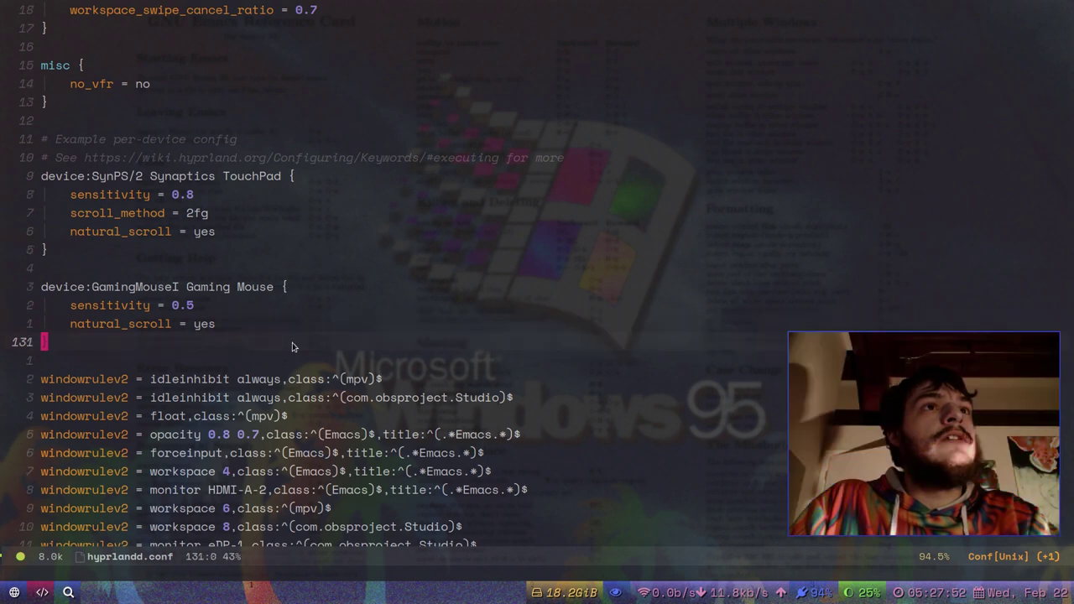
left_click_drag(295, 355, 330, 126)
left_click(331, 126)
- Step through the windowrulev2 rules, including the Gimp rules, toward the $mainMod bind lines
scroll(331, 129, "down", 2)
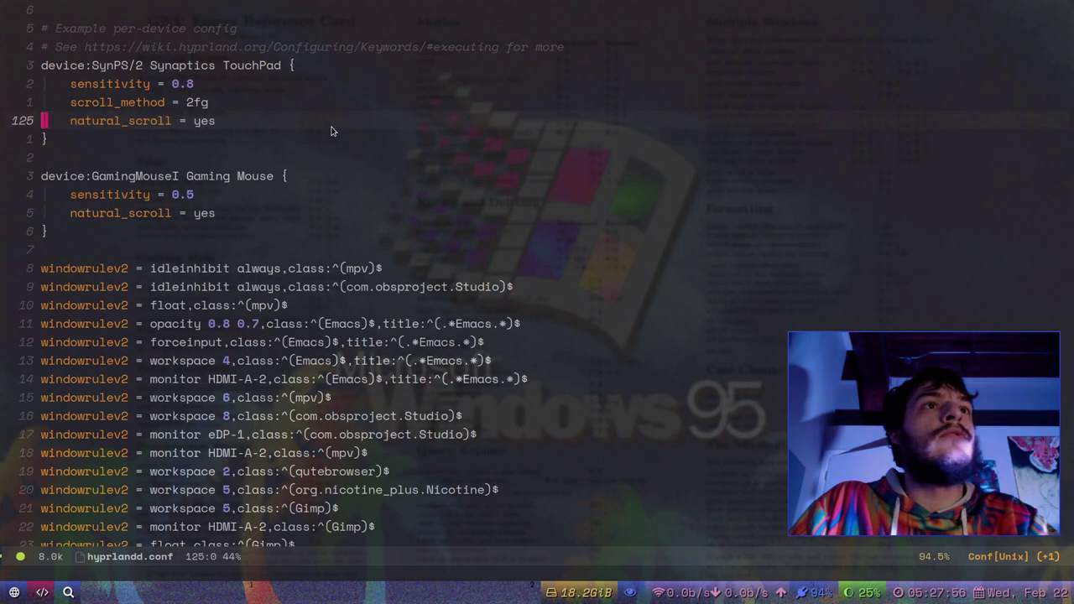
scroll(331, 131, "down", 2)
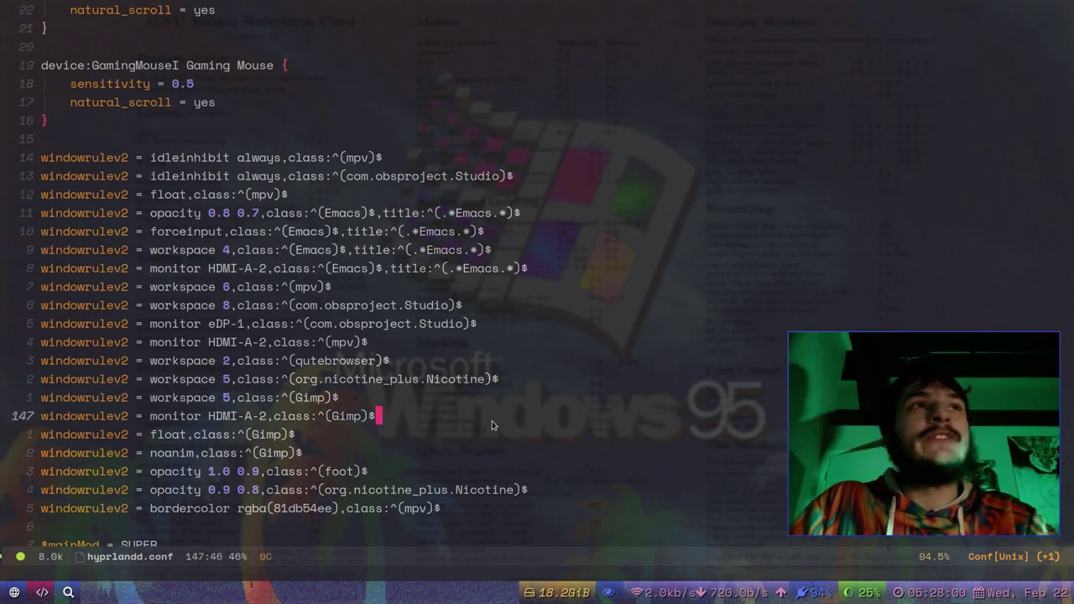
key("Escape")
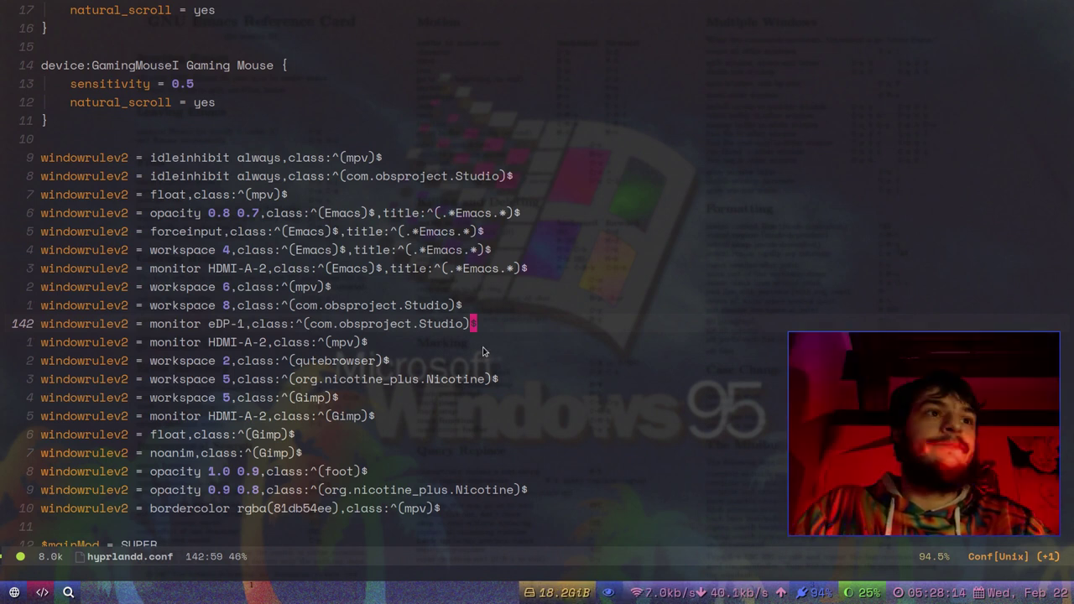
scroll(470, 323, "down", 2)
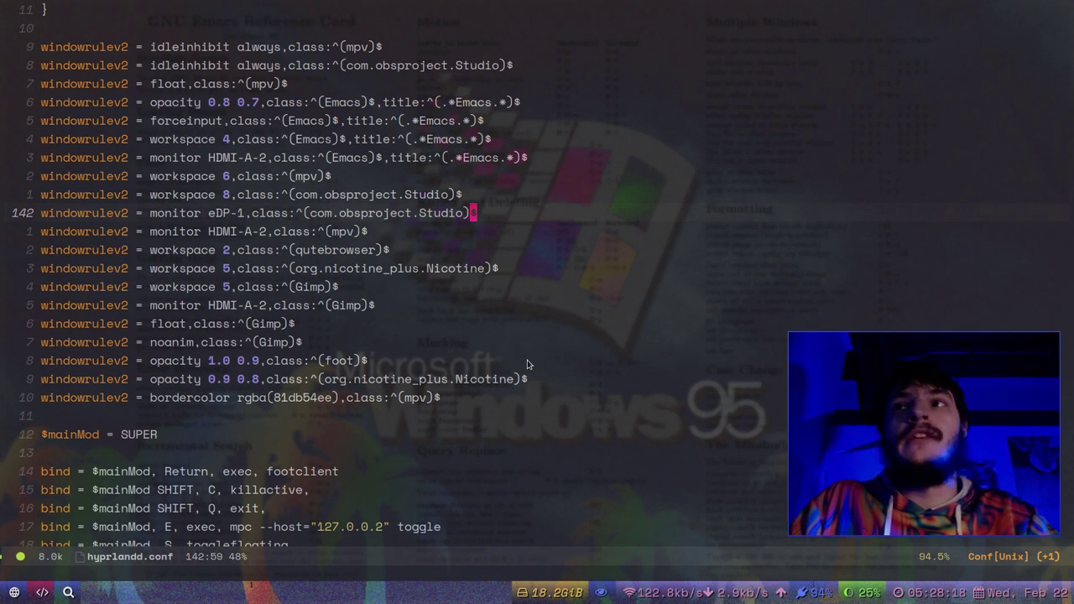
key("j")
key("j")
key("j")
key("j")
key("j")
key("j")
key("j")
key("k")
key("k")
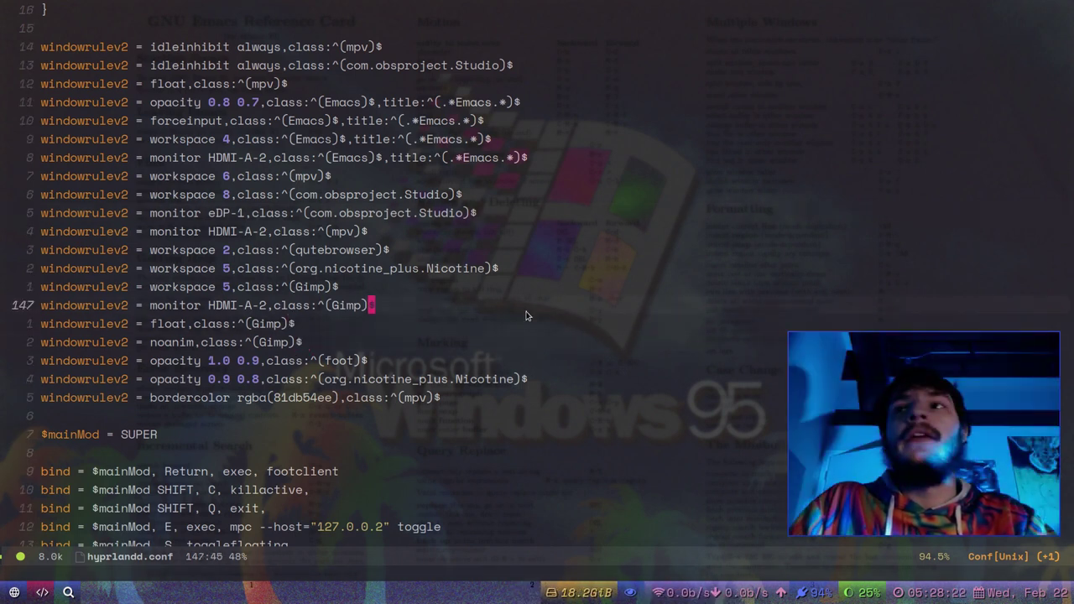
scroll(526, 312, "down", 2)
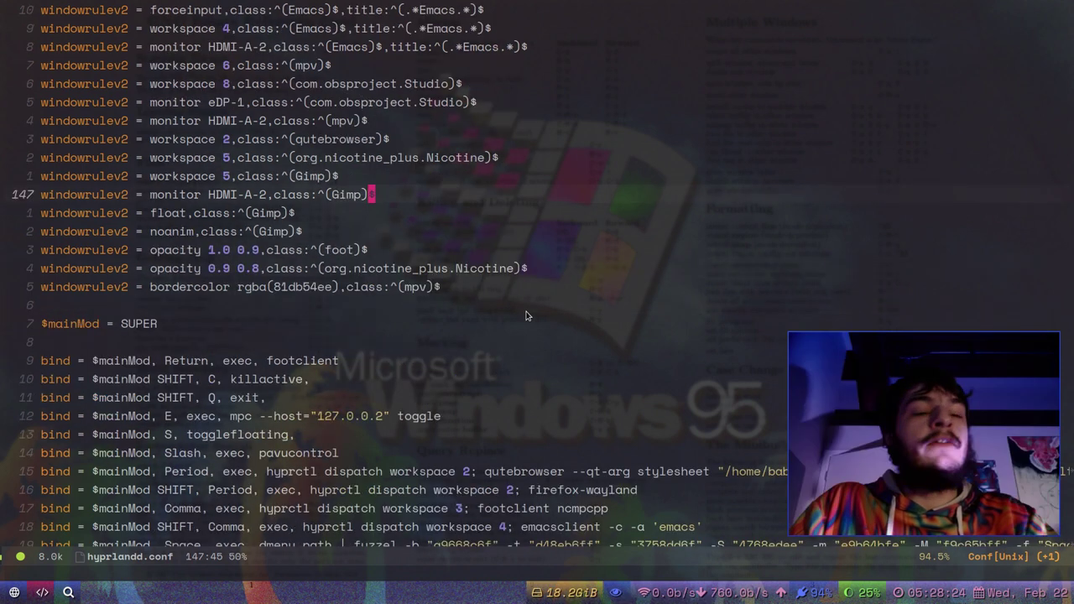
key("super+2")
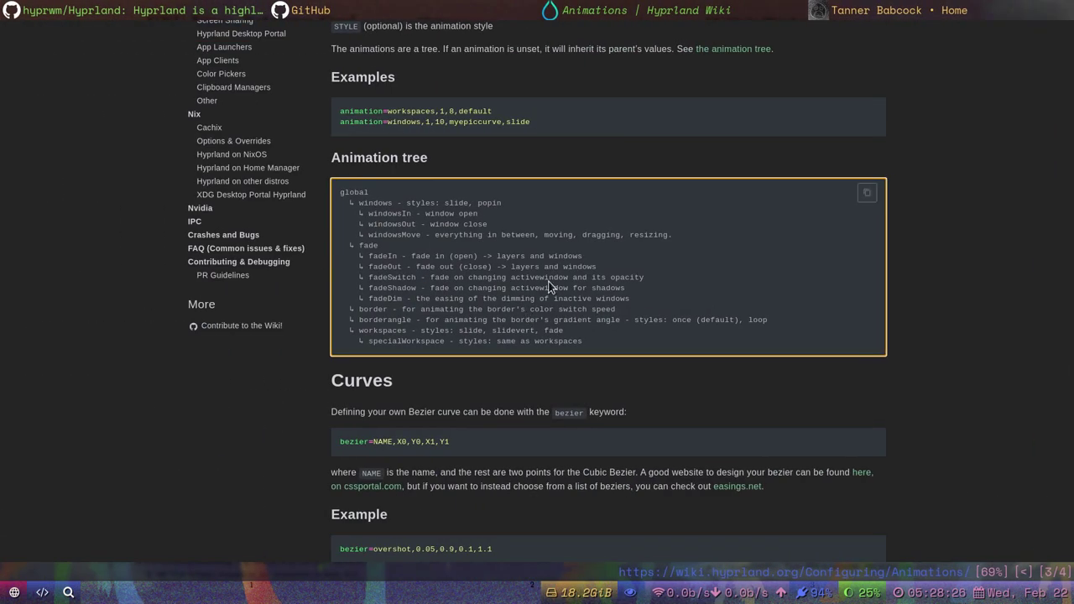
scroll(562, 235, "up", 2)
scroll(564, 235, "up", 4)
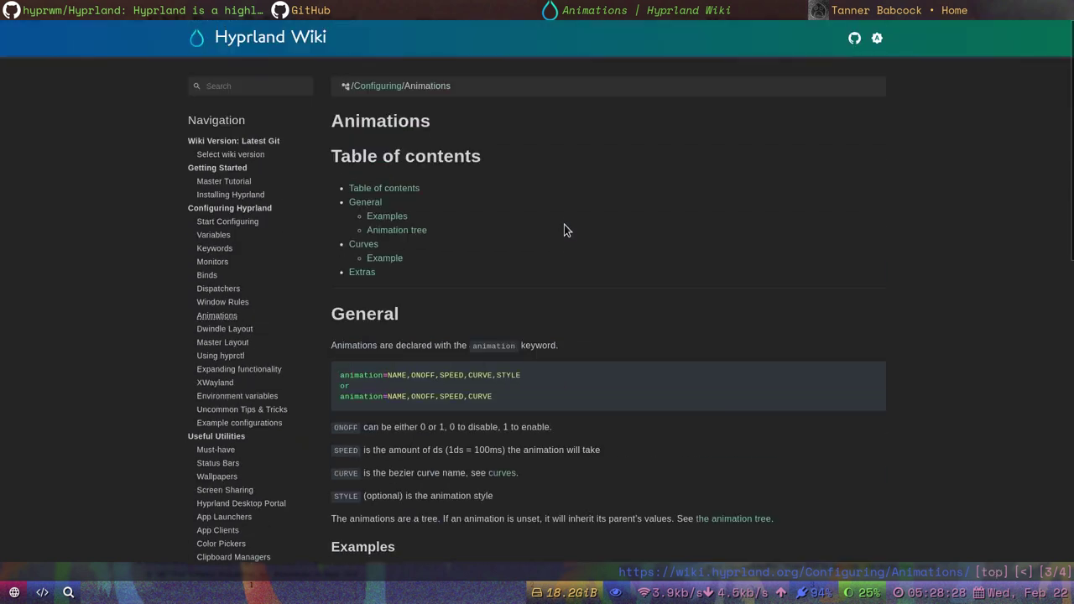
key("super+4")
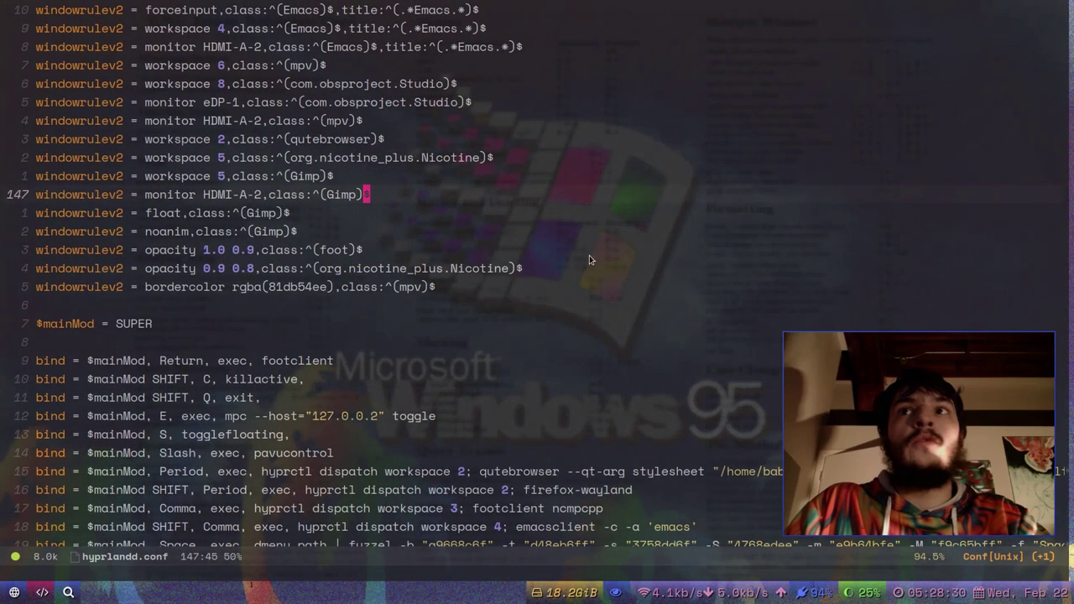
left_click_drag(1004, 459, 945, 321)
key("super+Return")
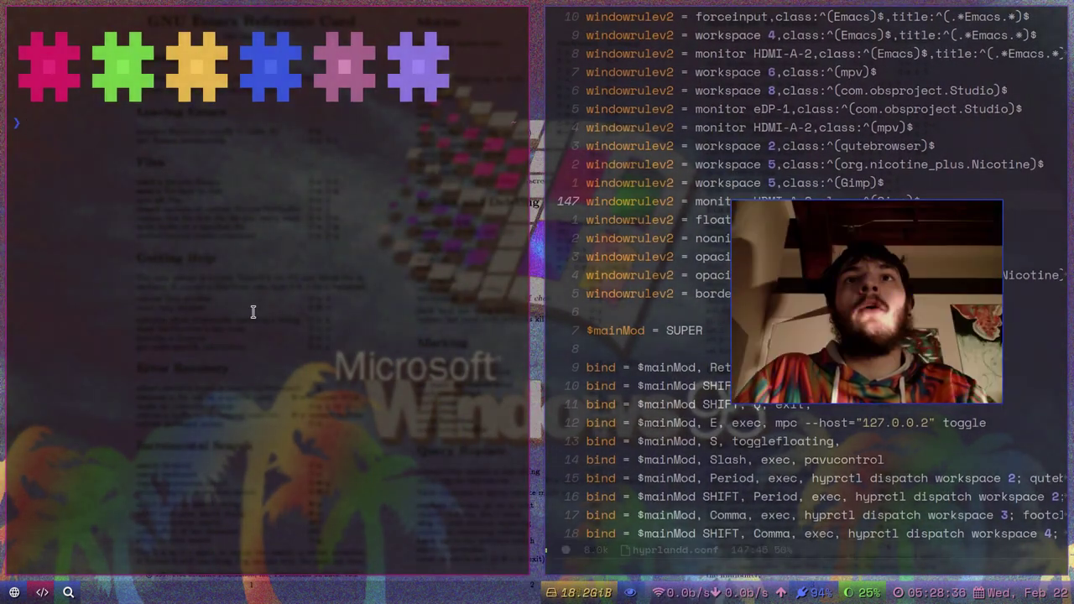
key("super+shift+c")
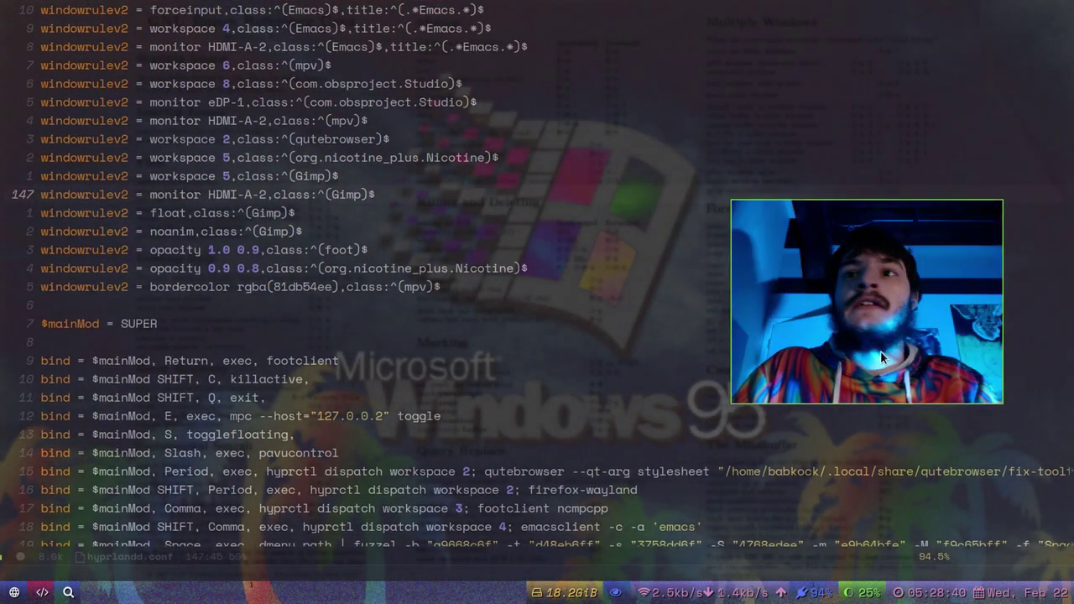
left_click_drag(880, 351, 923, 409)
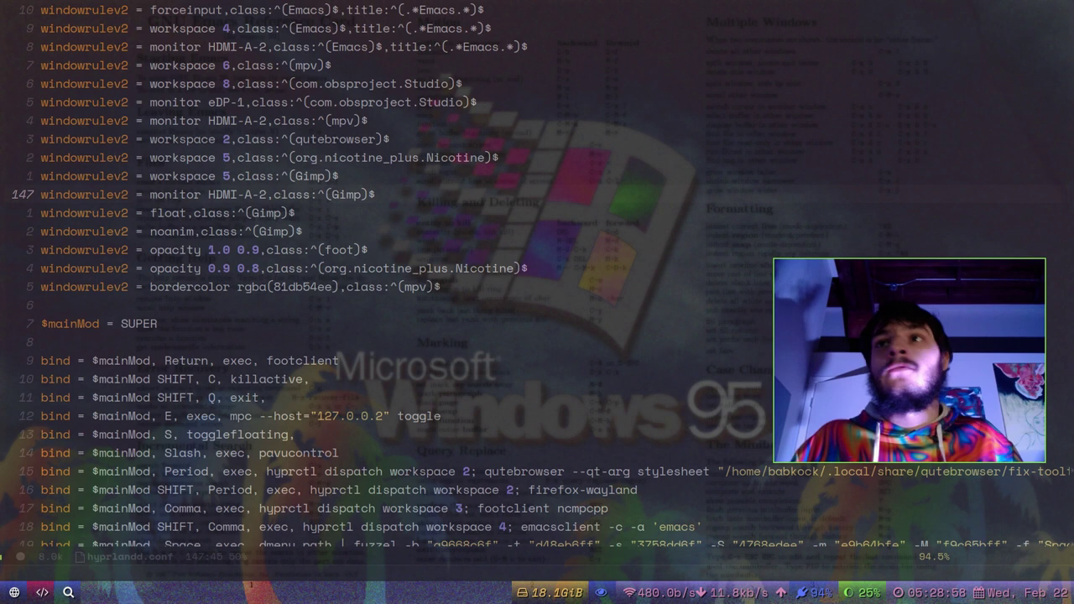
scroll(648, 317, "down", 3)
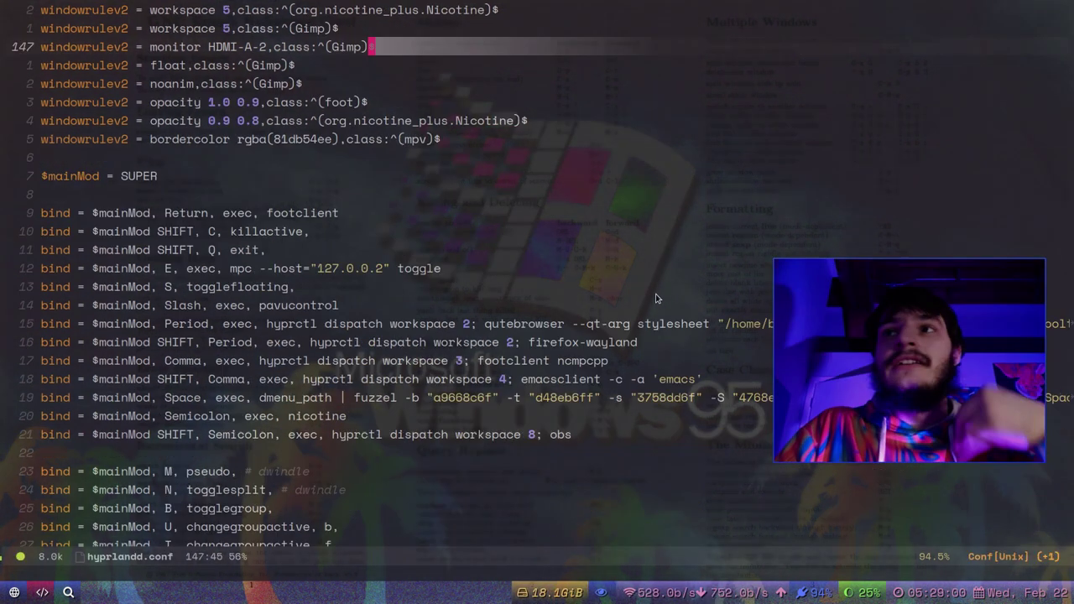
key("1")
key("6")
key("j")
scroll(482, 287, "down", 4)
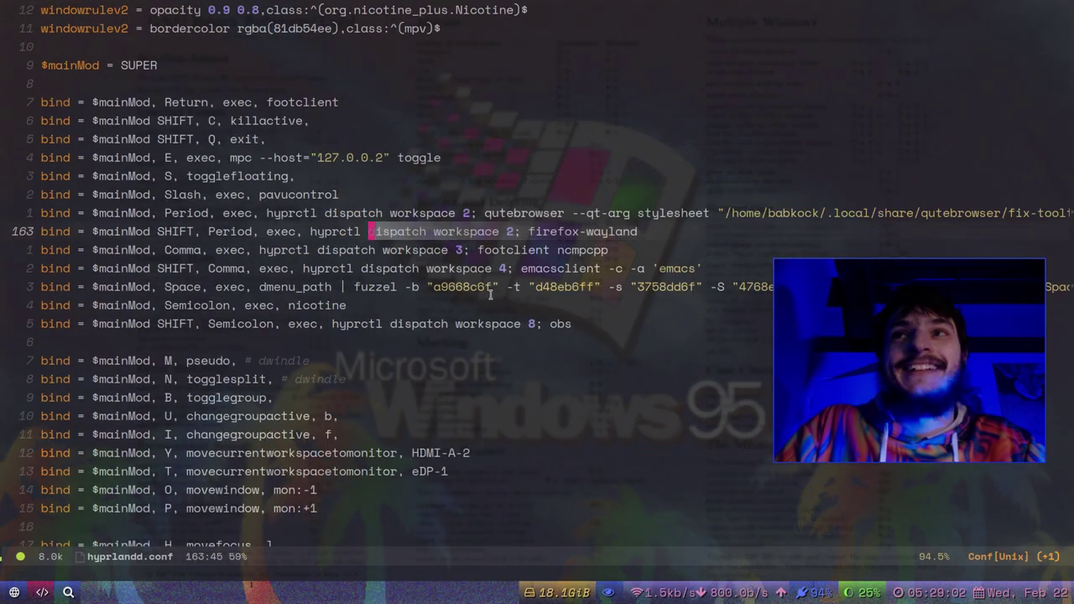
left_click(460, 425)
left_click(474, 417)
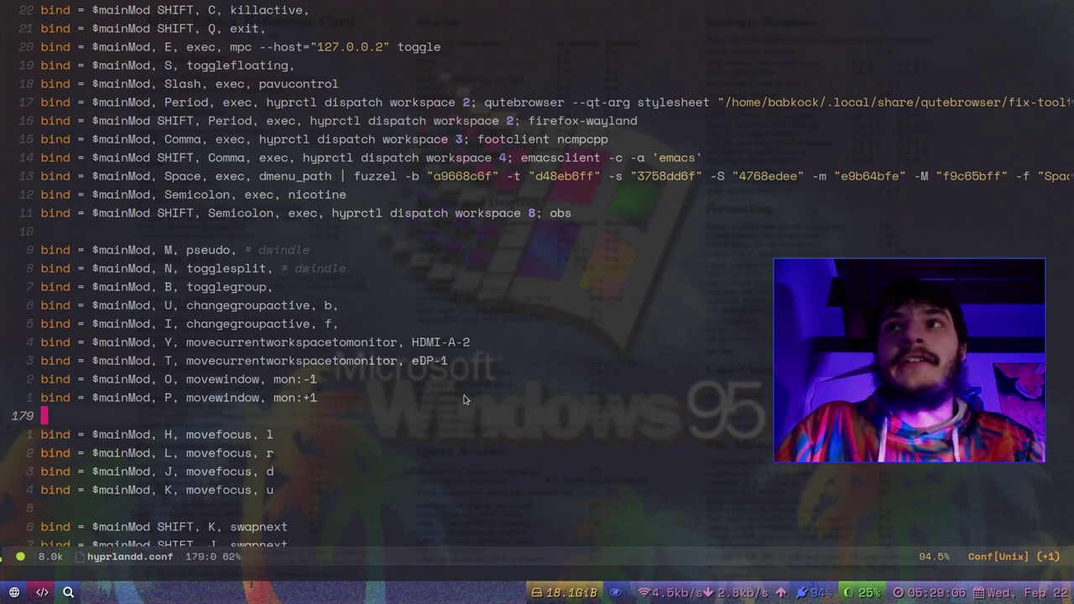
left_click(467, 397)
left_click(459, 408)
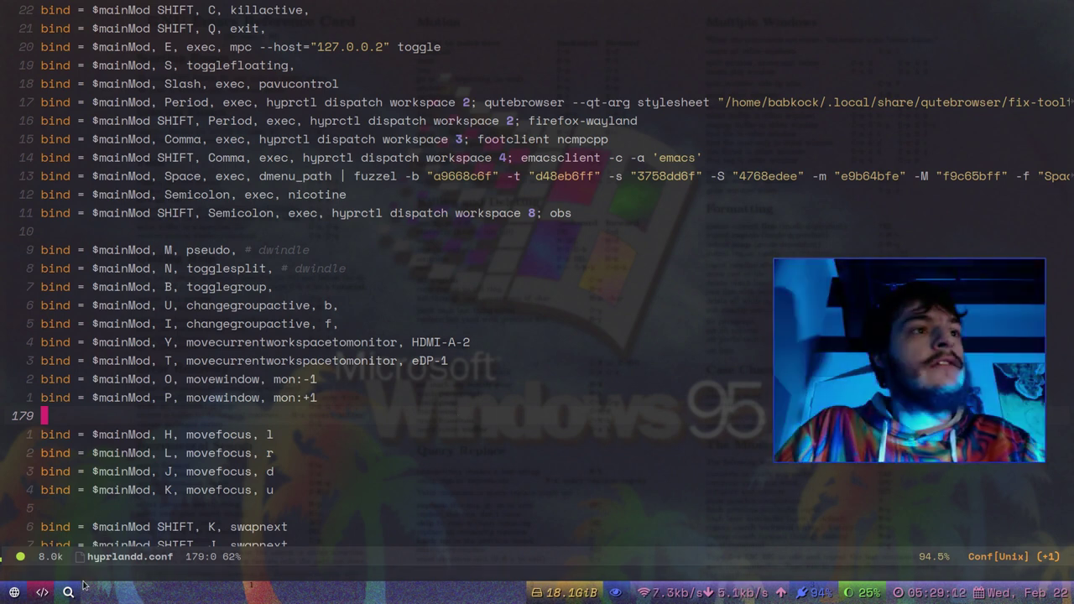
- Glance at the GitHub and Hyprland Wiki Animations tabs in the browser, then return to Emacs
key("super+2")
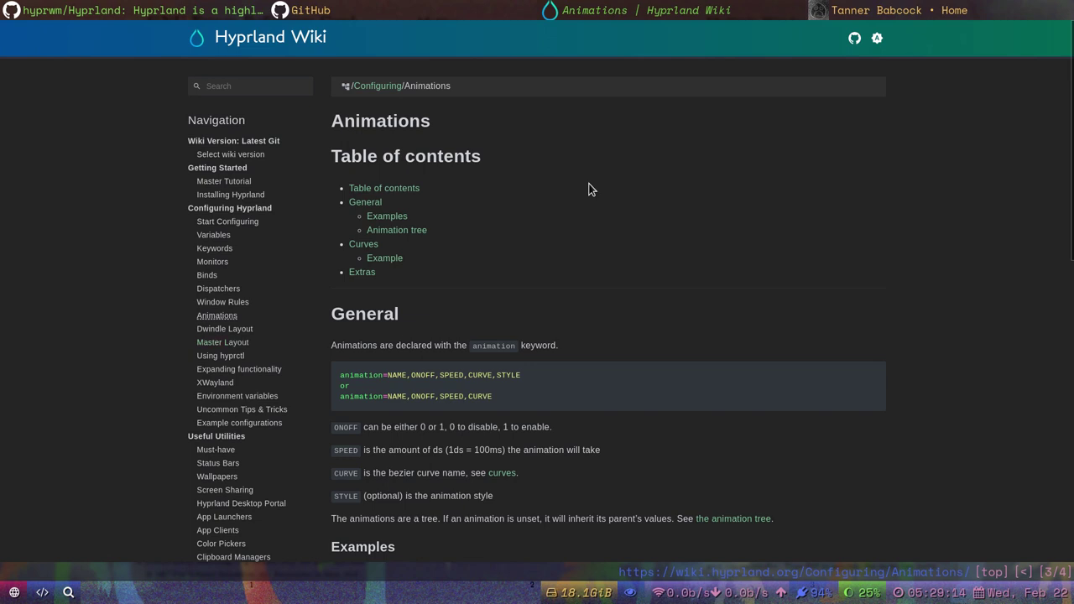
left_click(411, 6)
left_click(558, 7)
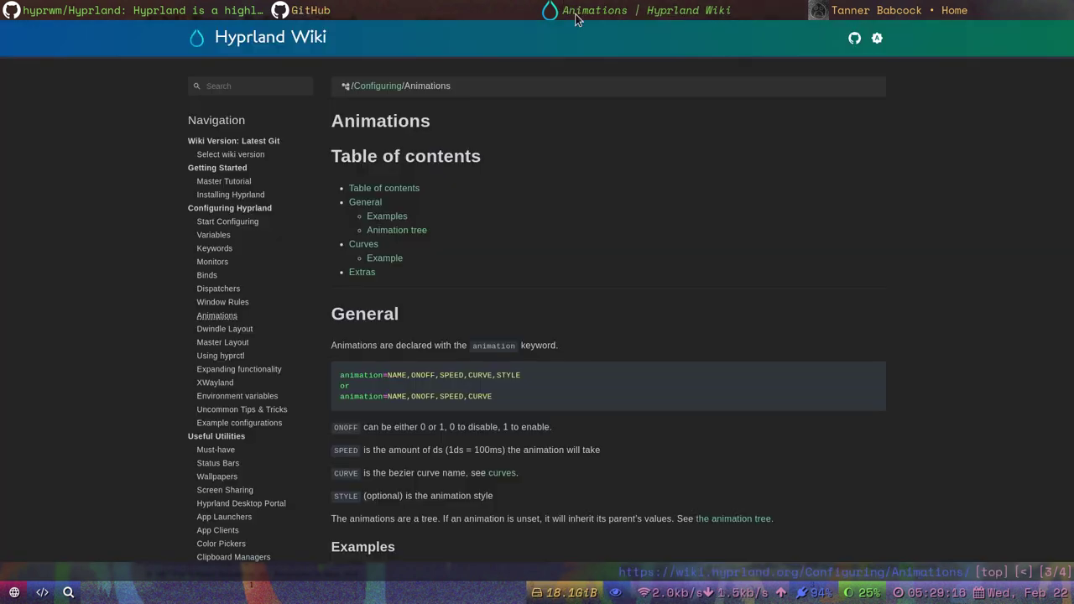
key("super+4")
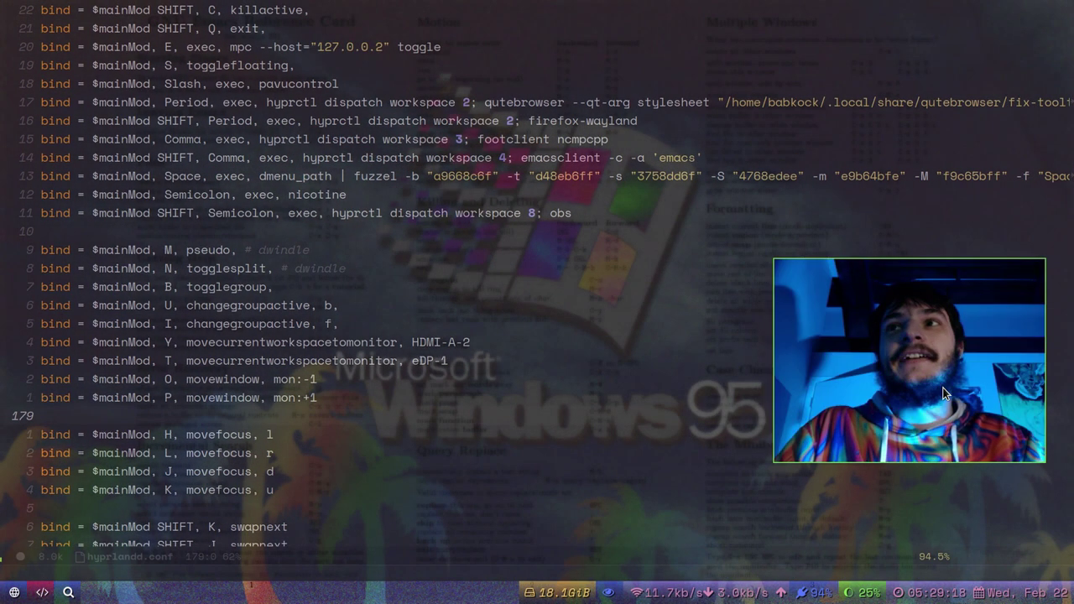
- Bring the keybindings to the top and move down to the movetoworkspace bindings
key("z")
key("t")
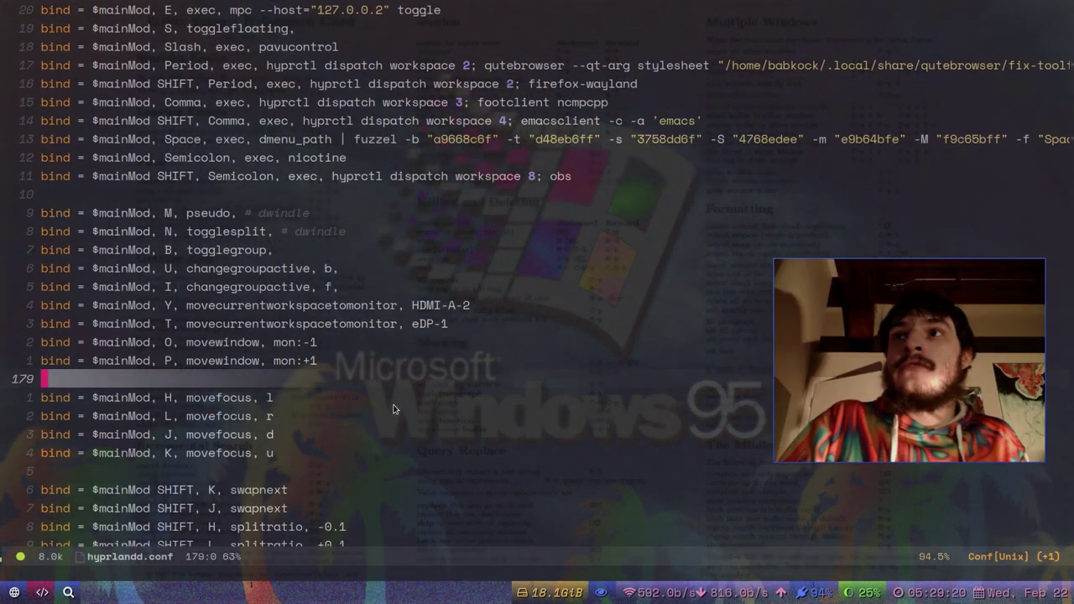
key("2")
key("6")
key("j")
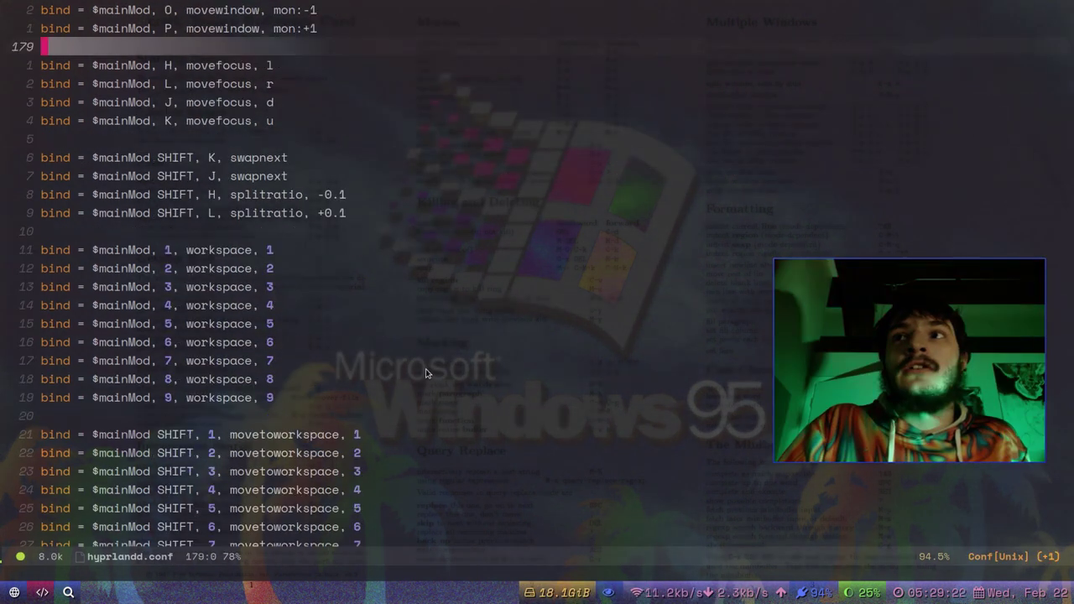
key("z")
key("z")
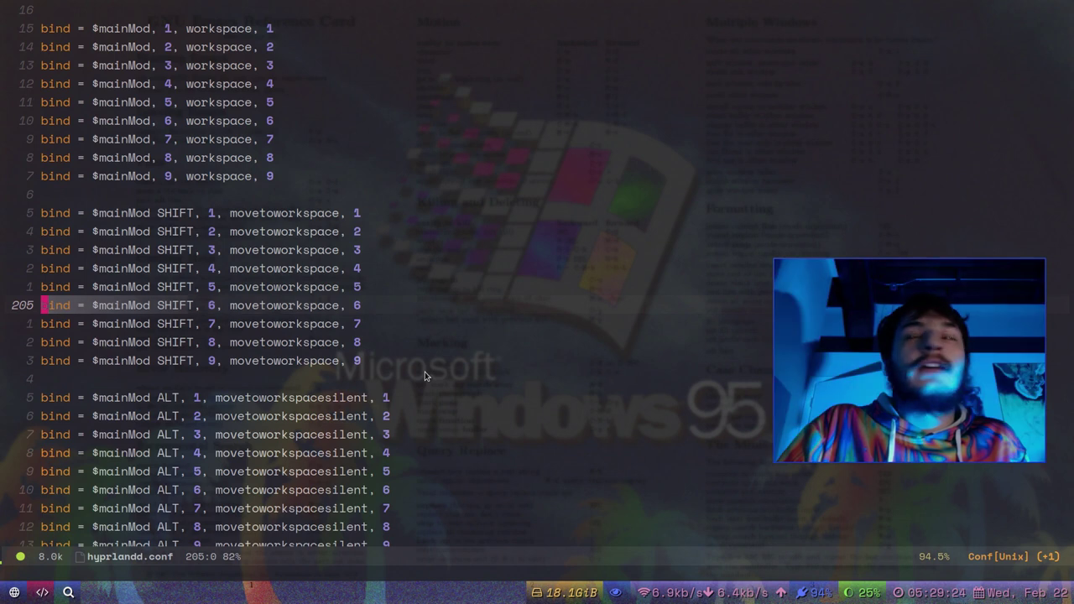
- Jump down to the wsbind lines at the end, then scroll back up through the binds
key("z")
key("t")
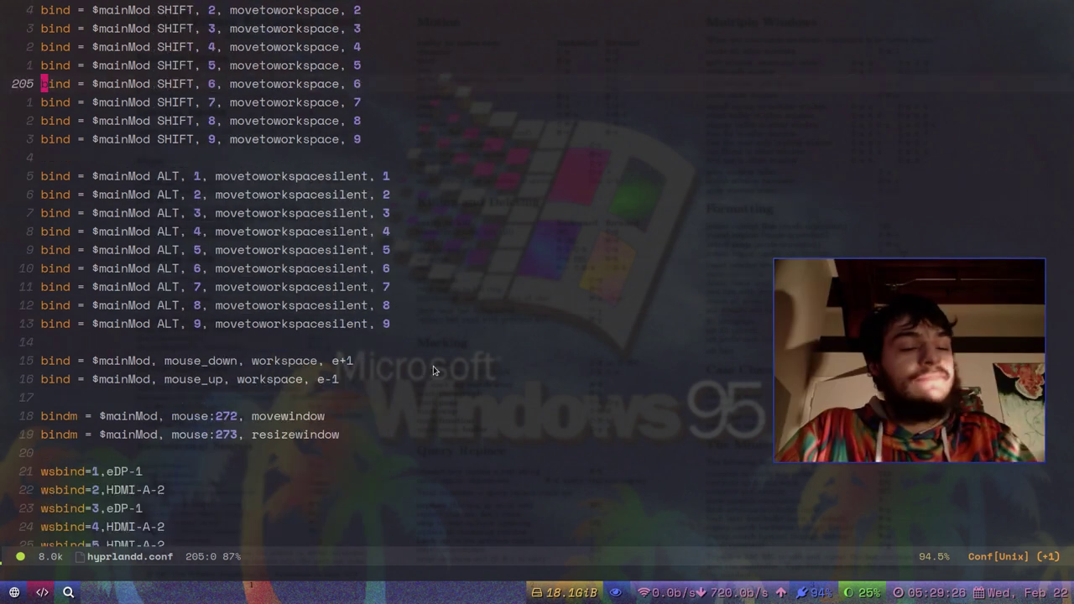
key("2")
key("2")
key("j")
scroll(443, 367, "down", 1)
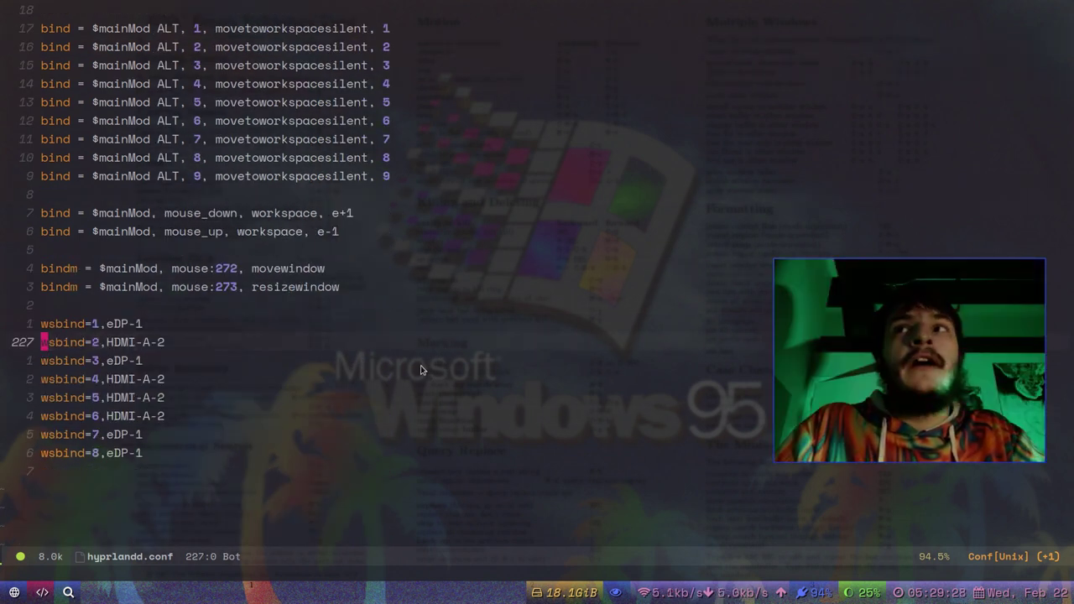
scroll(421, 370, "up", 2)
scroll(422, 370, "up", 4)
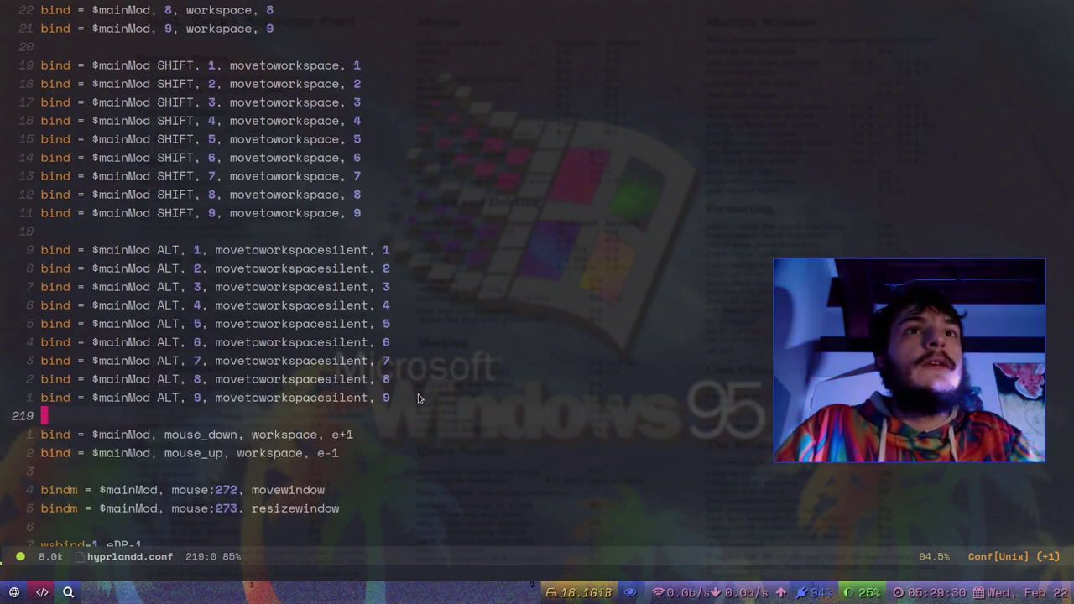
scroll(418, 395, "up", 9)
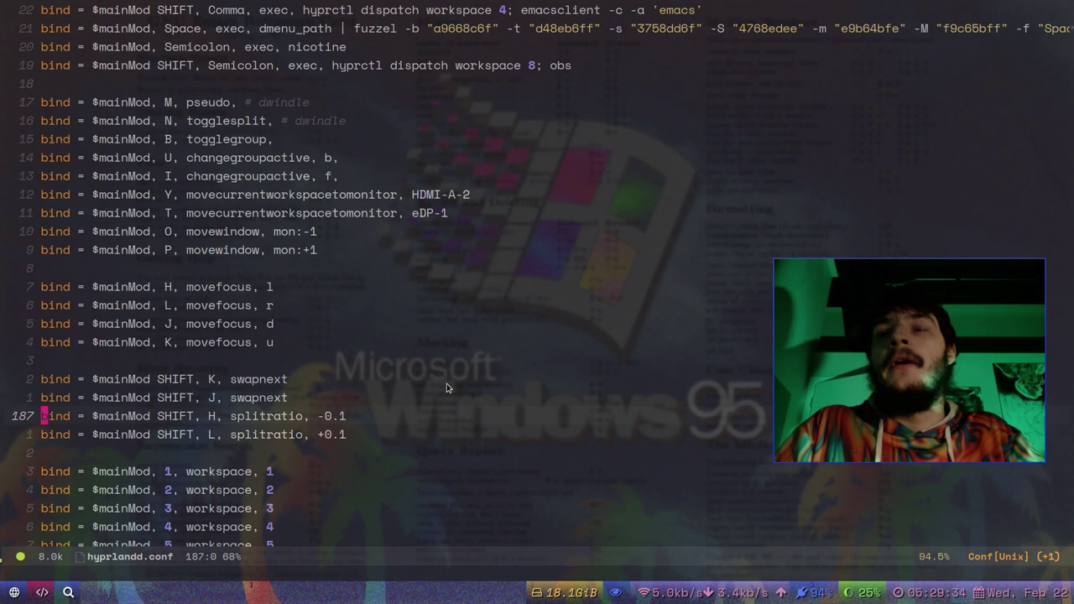
scroll(469, 432, "up", 1)
key("y")
key("y")
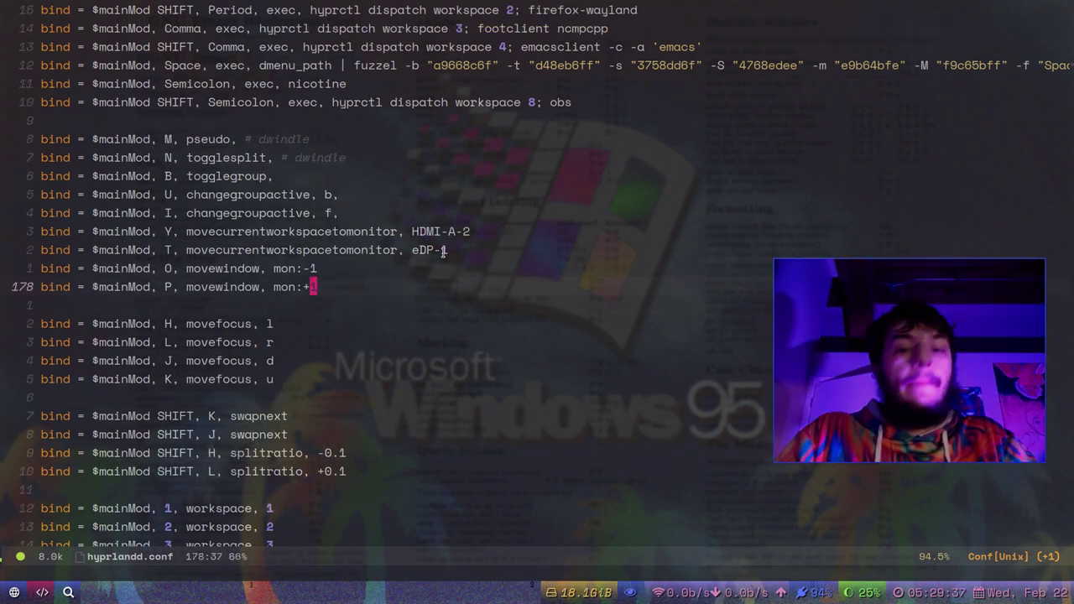
- Toggle the editor away to show the wallpaper, then launch a foot terminal with the colour palette
key("super+p")
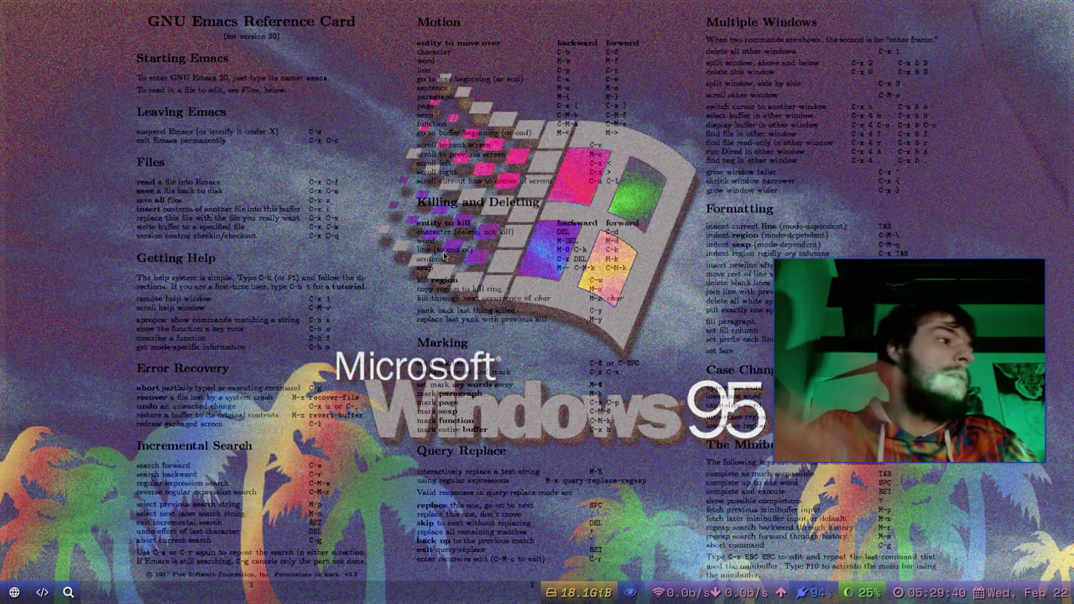
key("super+p")
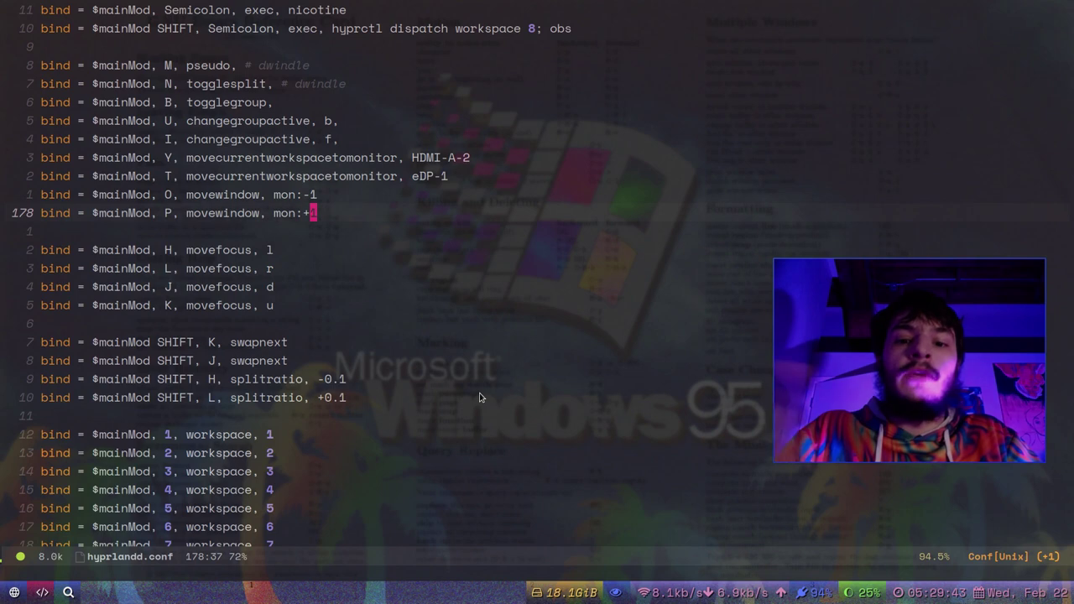
key("super+p")
key("super+p")
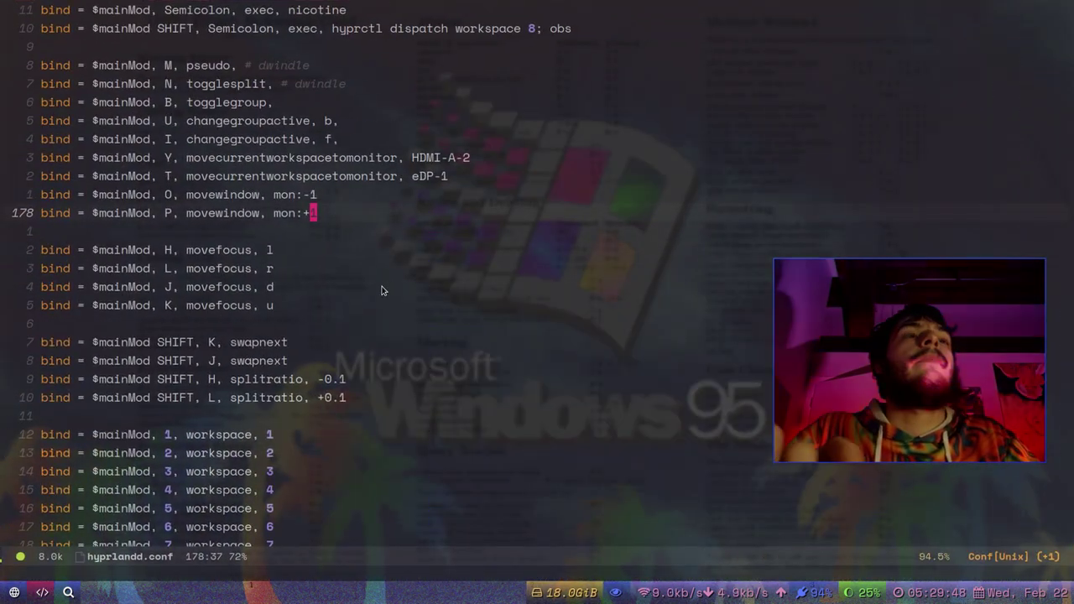
key("super+Return")
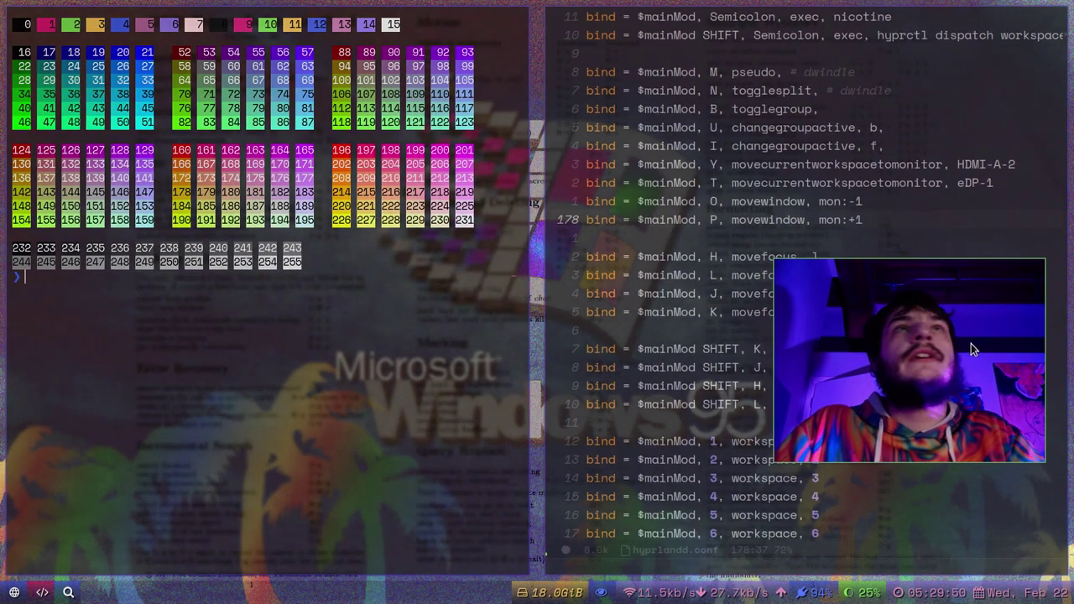
left_click_drag(981, 353, 997, 492)
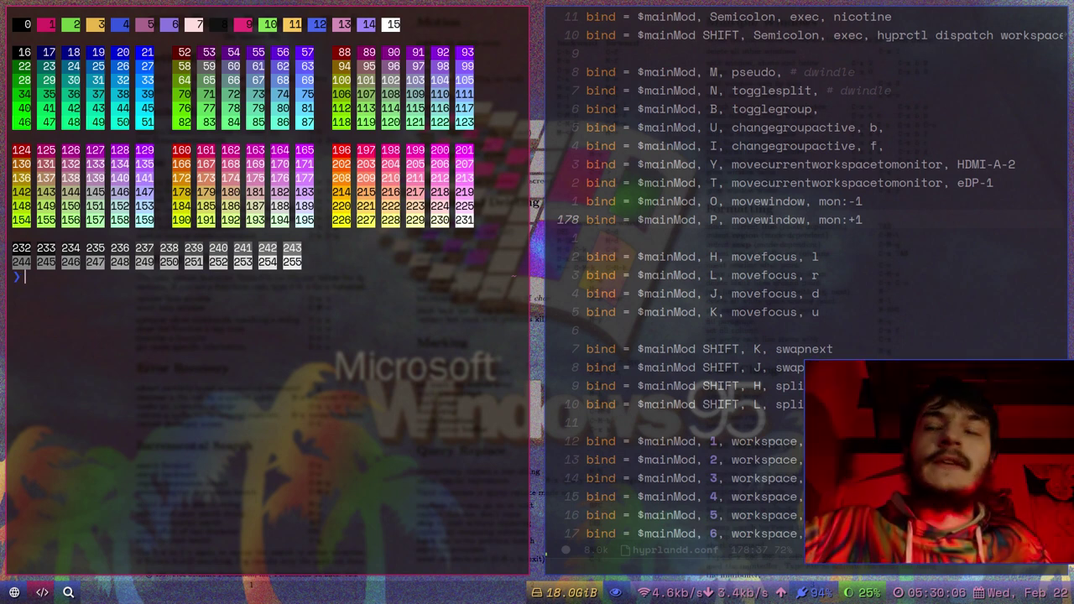
- Close the colour-palette terminal so Emacs's hyprland.conf fills the workspace
key("super+shift+c")
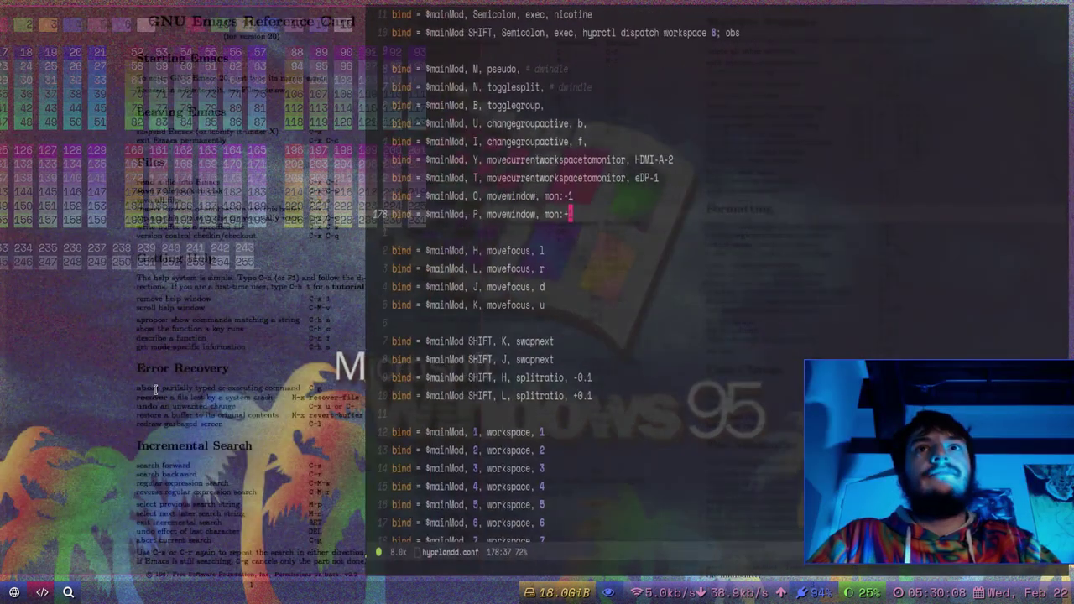
scroll(421, 215, "up", 4)
scroll(389, 333, "up", 3)
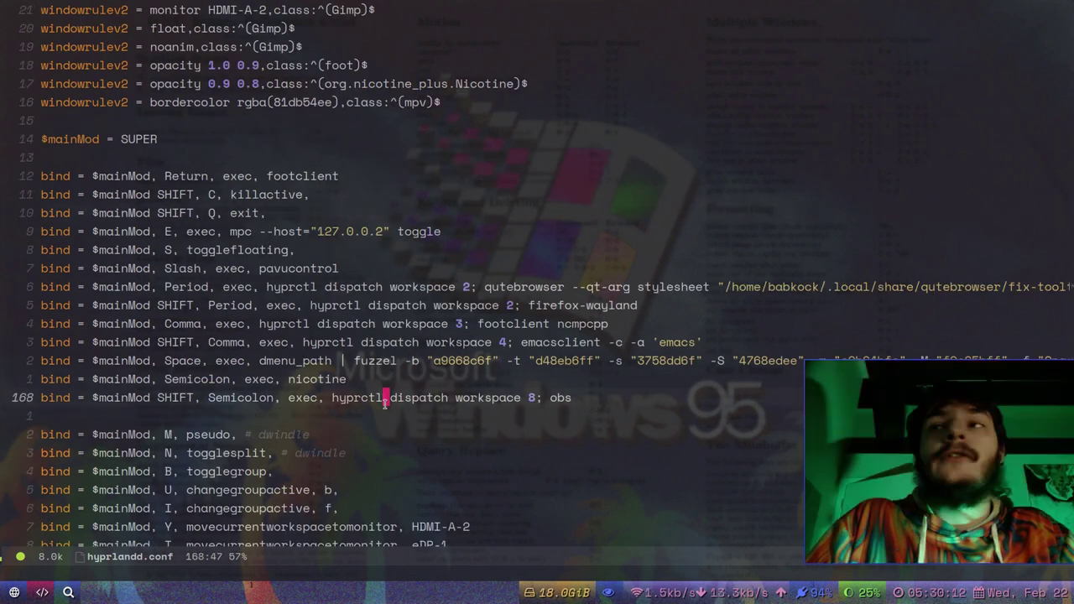
scroll(472, 414, "up", 1)
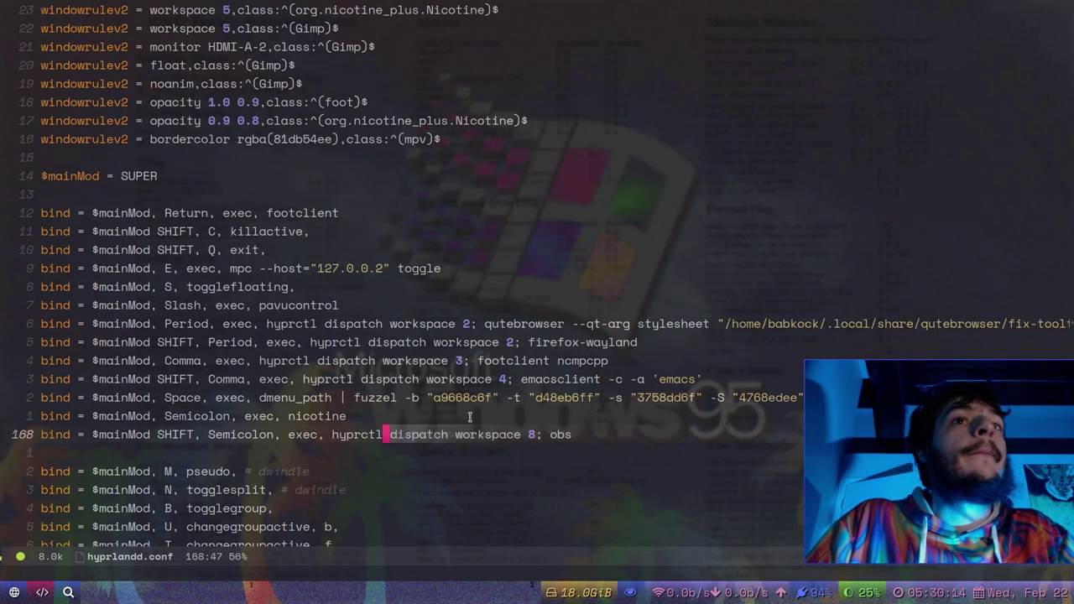
scroll(481, 395, "down", 2)
- Inspect the emacsclient, mpc toggle, qutebrowser and fuzzel binds, ending on the pavucontrol binding
left_click(576, 269)
left_click(439, 165)
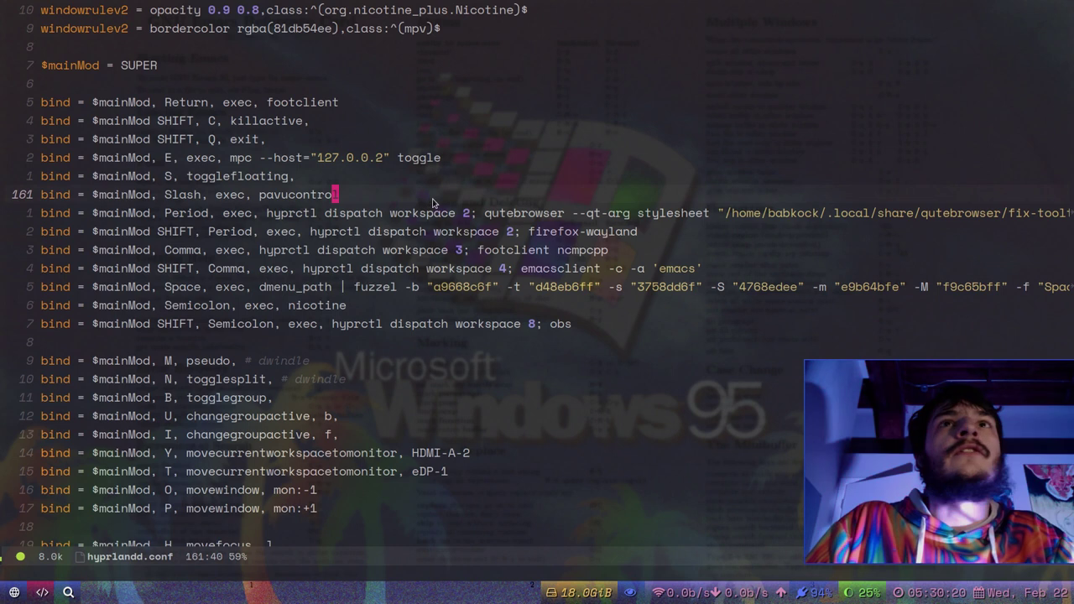
left_click(468, 213)
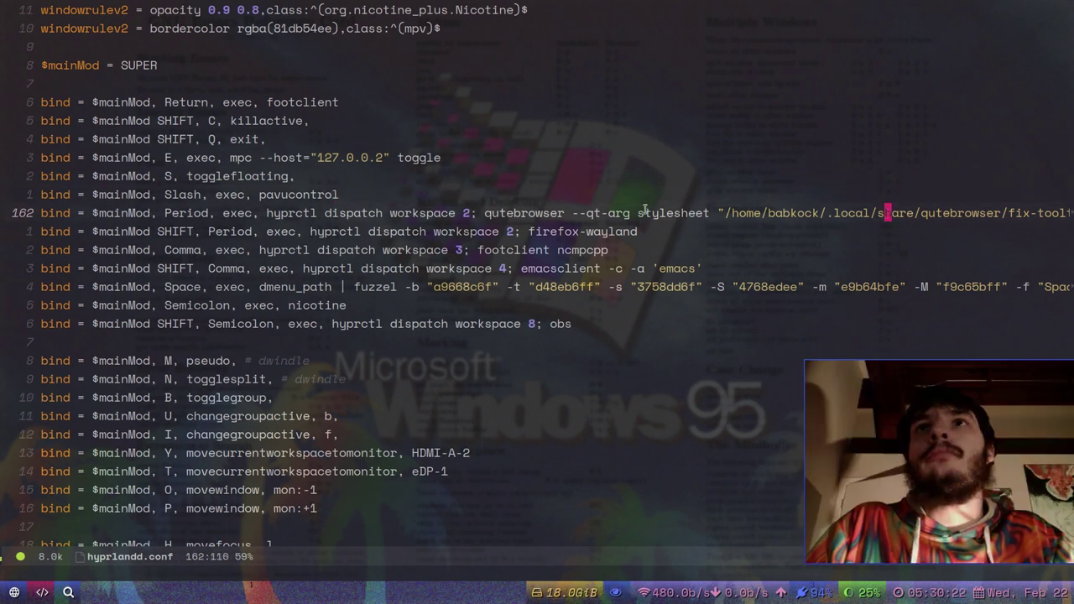
left_click(579, 213)
left_click(509, 268)
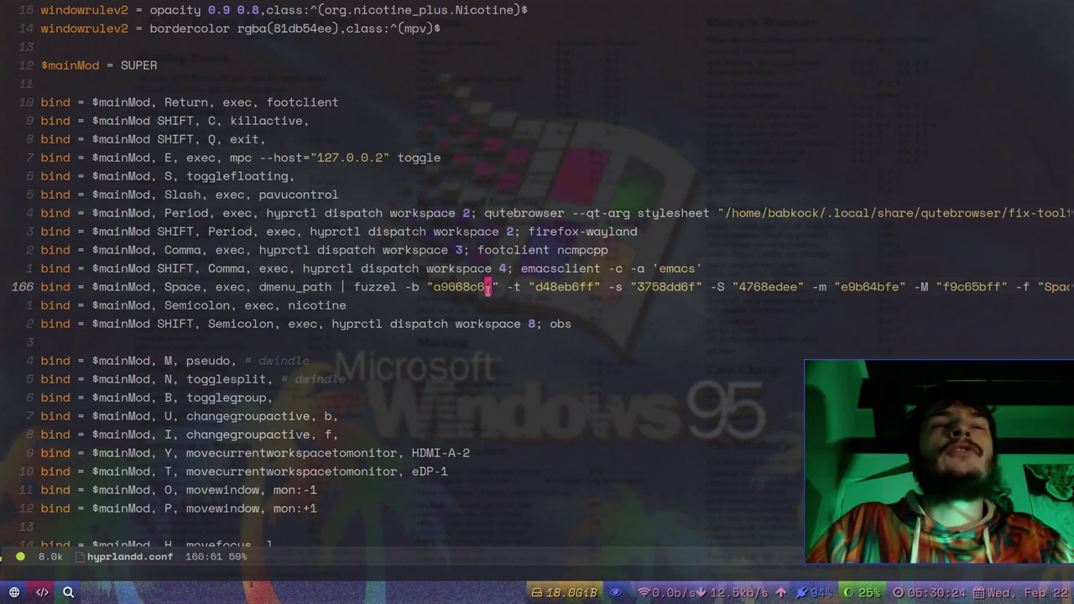
left_click(343, 286)
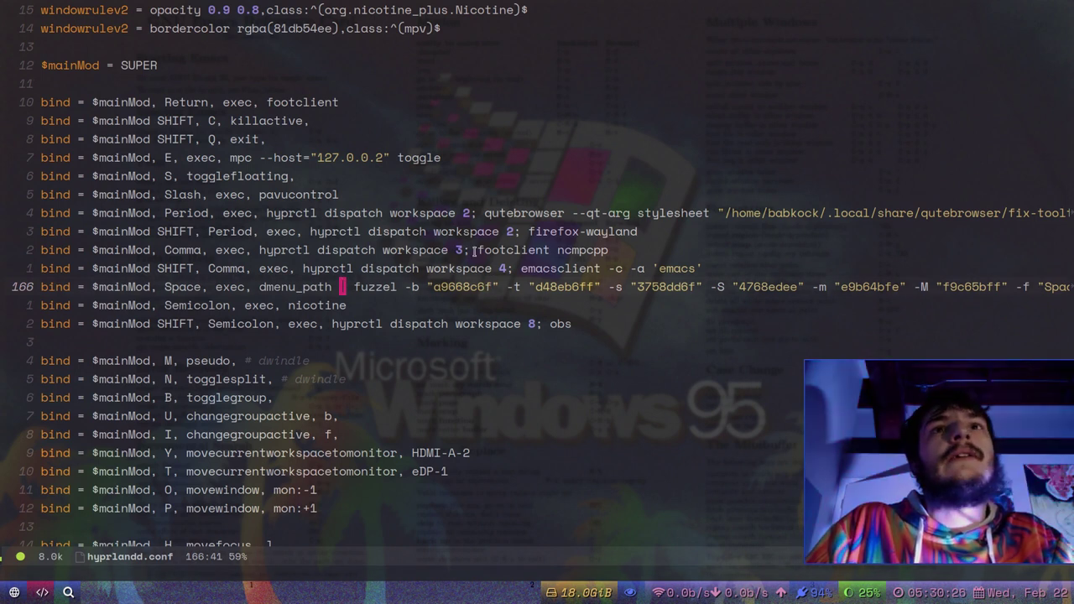
scroll(469, 331, "up", 2)
key("5")
key("k")
scroll(466, 345, "up", 4)
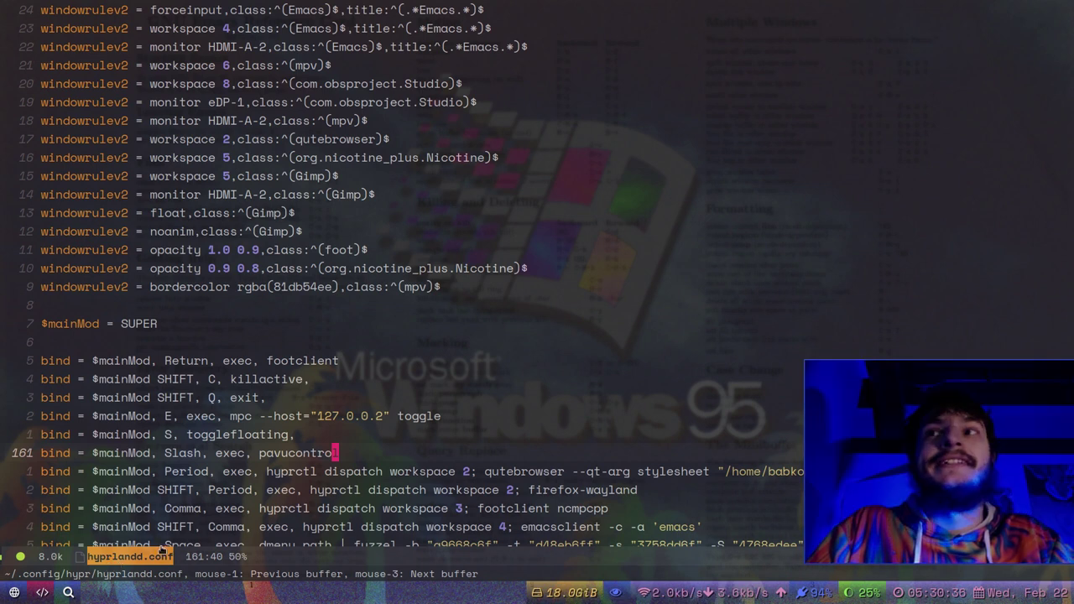
- Search GitHub for 'Waybar' and open the Alexays/Waybar repository
key("super+2")
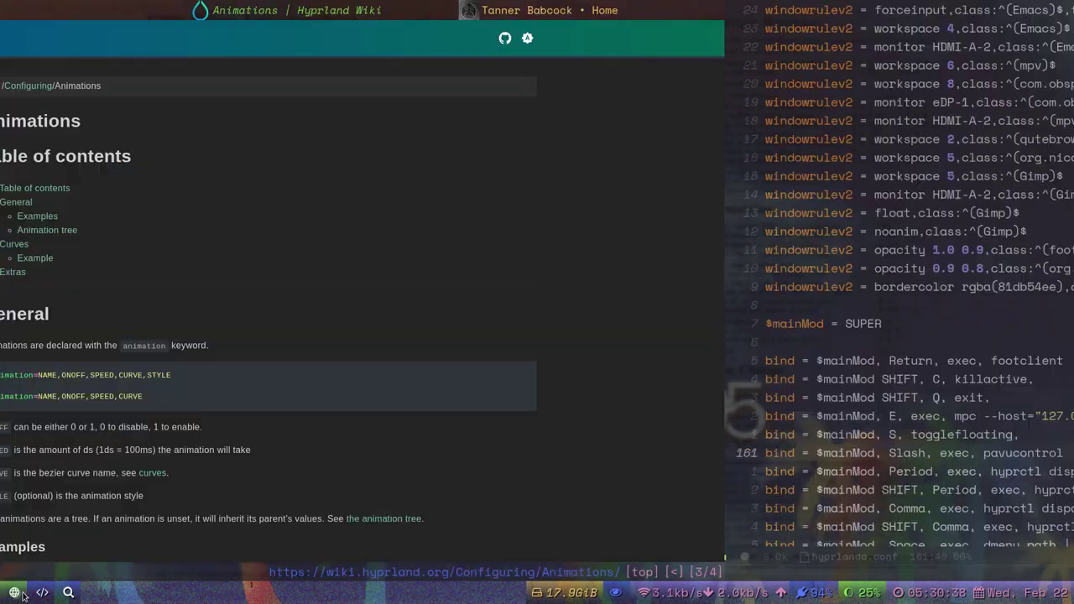
left_click(252, 10)
left_click(445, 7)
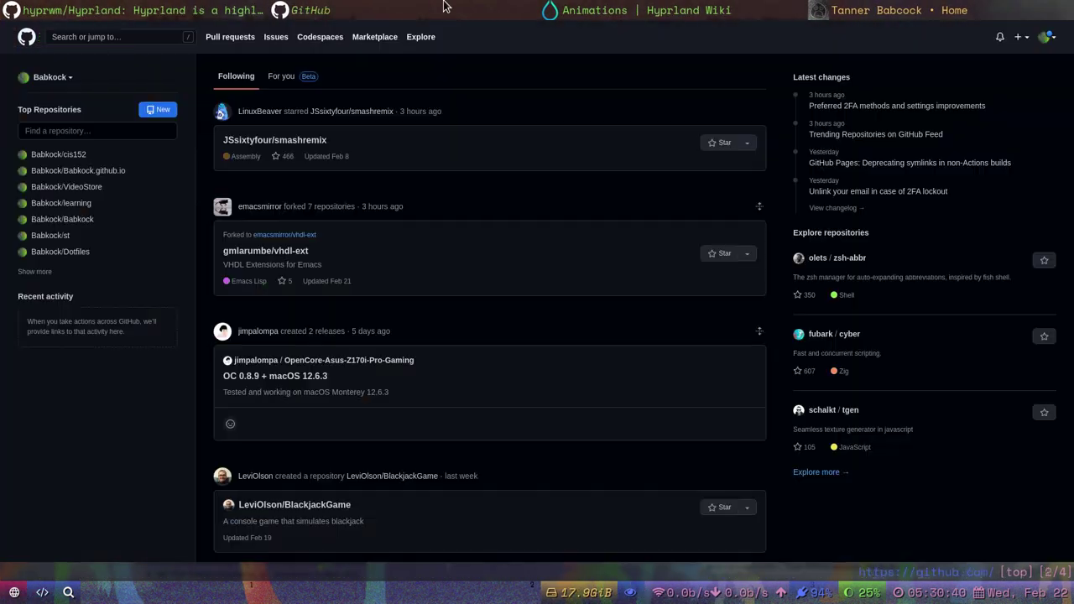
key("super+4")
key("super+2")
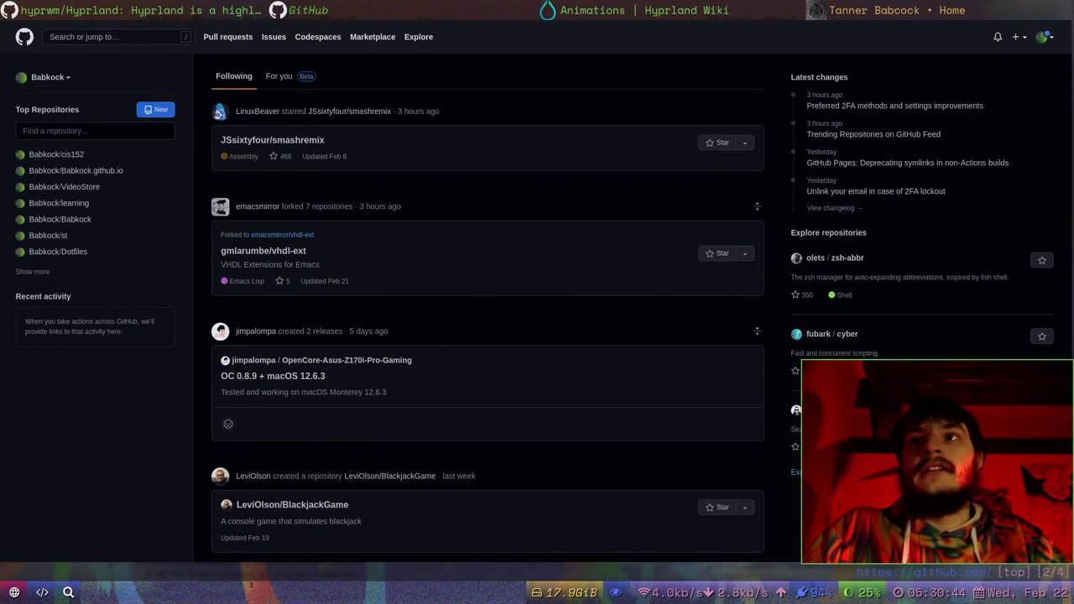
left_click(120, 35)
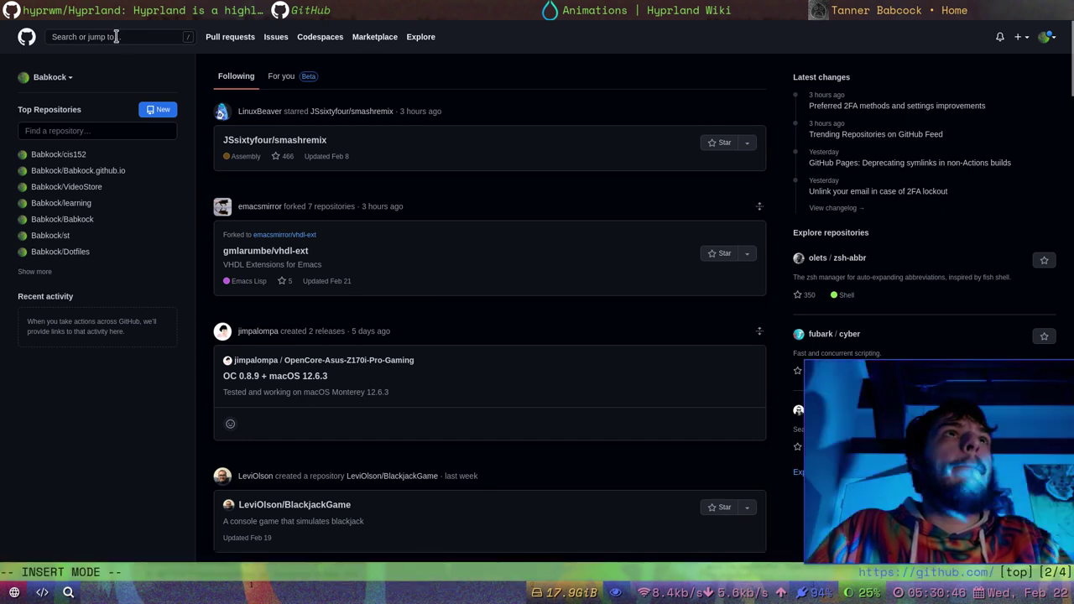
type("Waybar")
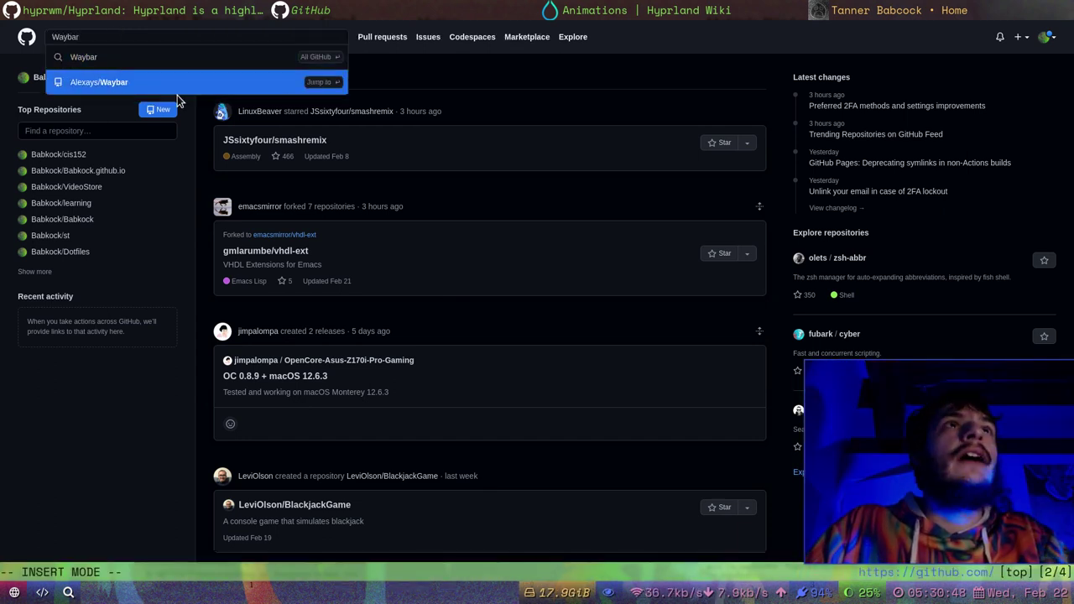
left_click(172, 83)
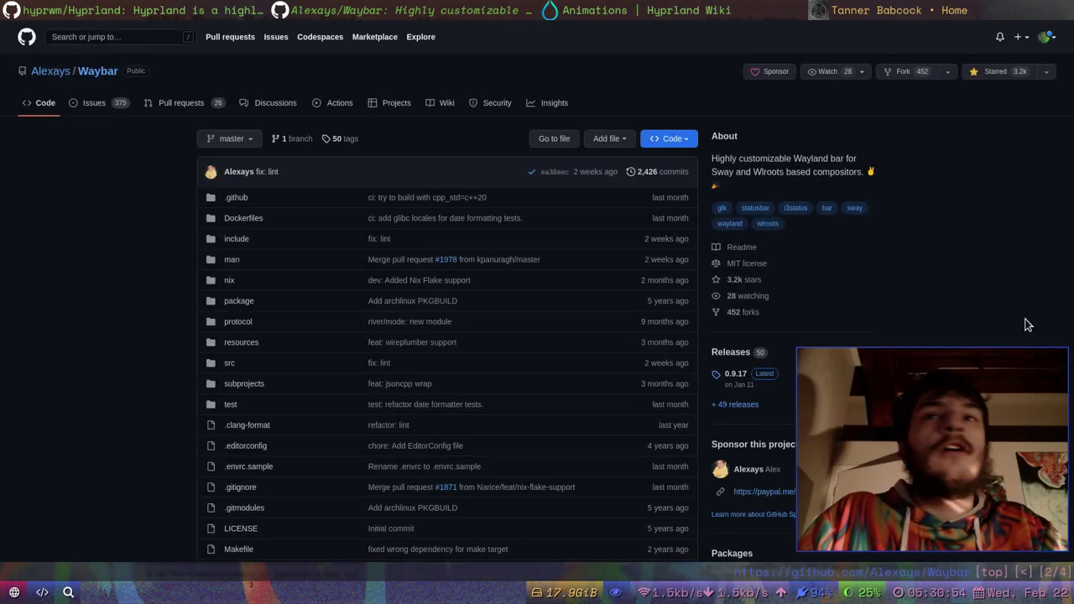
- Read through the Waybar README, including its Dependencies list
scroll(1024, 303, "down", 6)
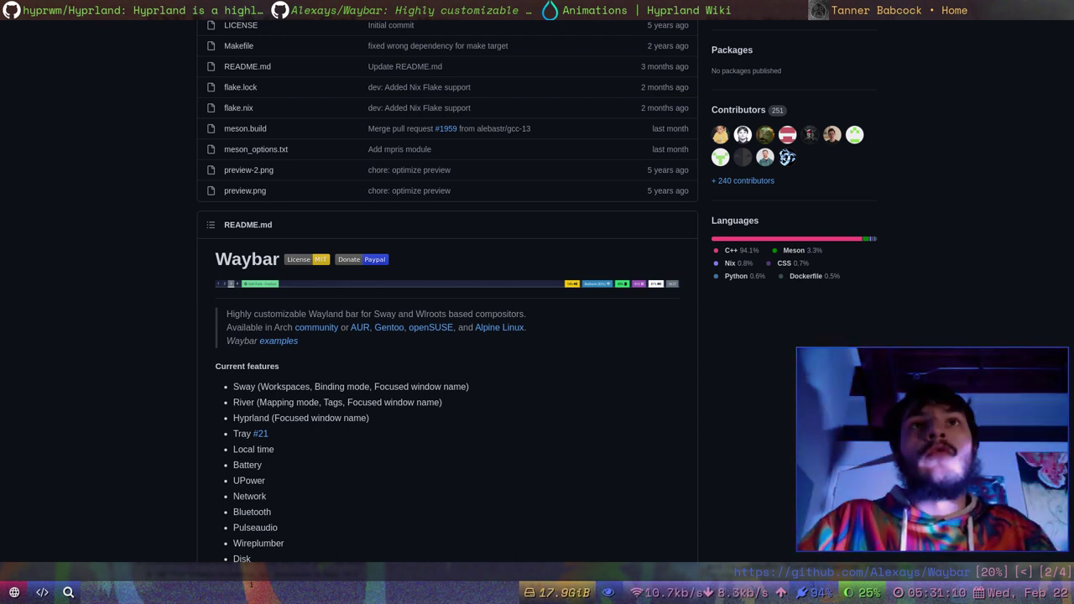
scroll(467, 419, "down", 5)
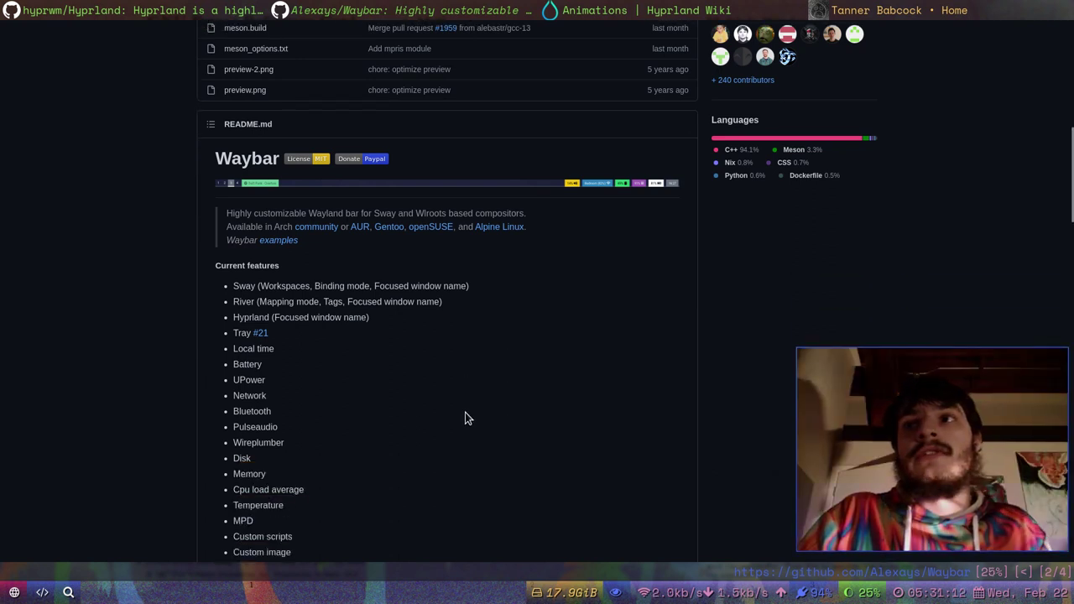
scroll(515, 305, "down", 18)
scroll(515, 312, "down", 14)
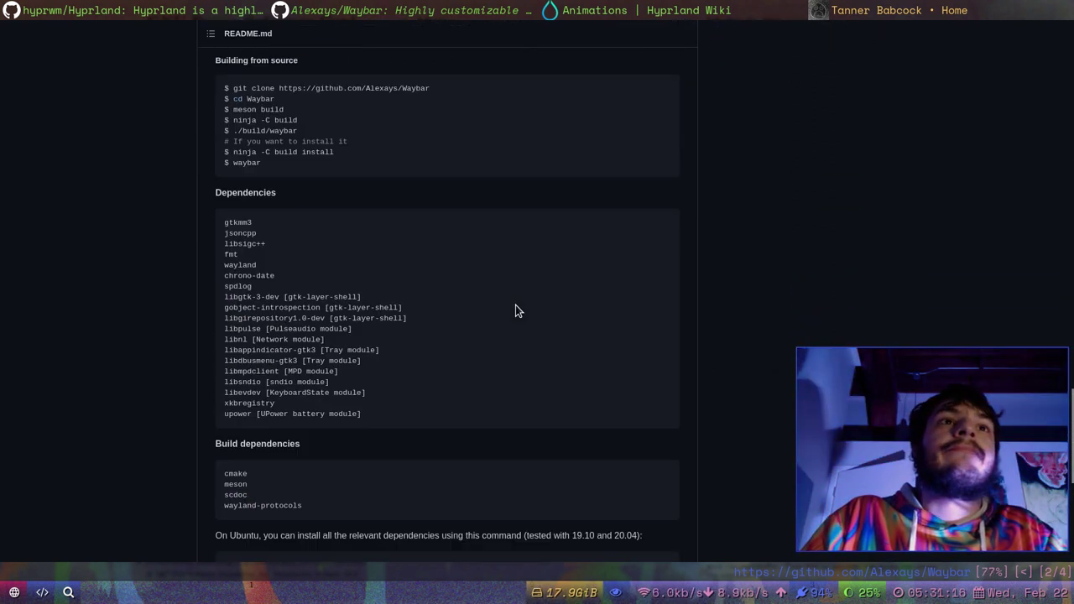
left_click_drag(549, 215, 530, 386)
left_click(534, 388)
scroll(531, 388, "down", 11)
scroll(493, 362, "up", 12)
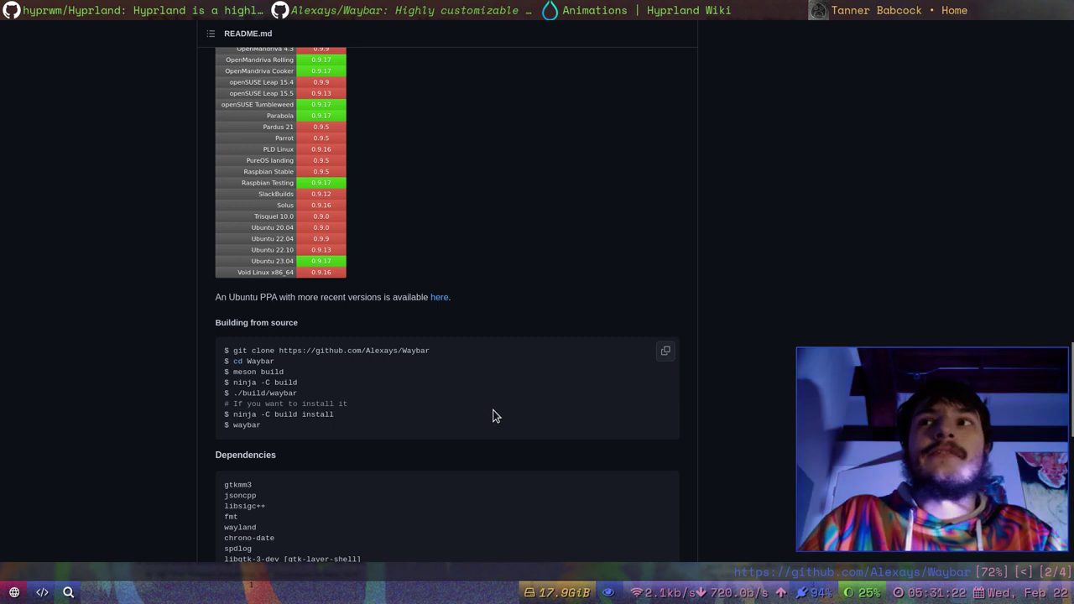
scroll(494, 416, "up", 8)
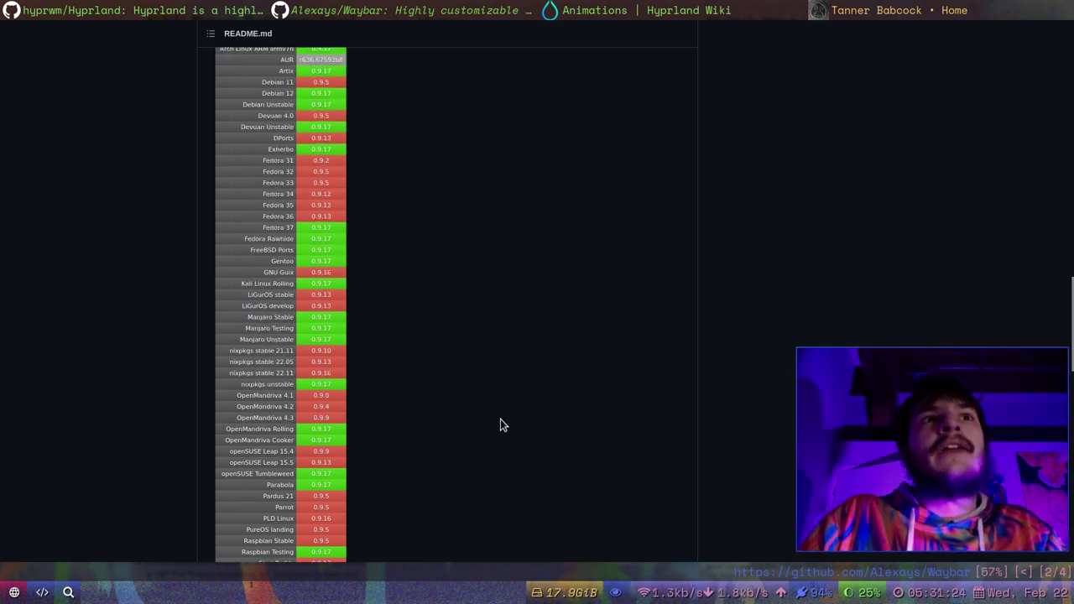
scroll(501, 419, "up", 5)
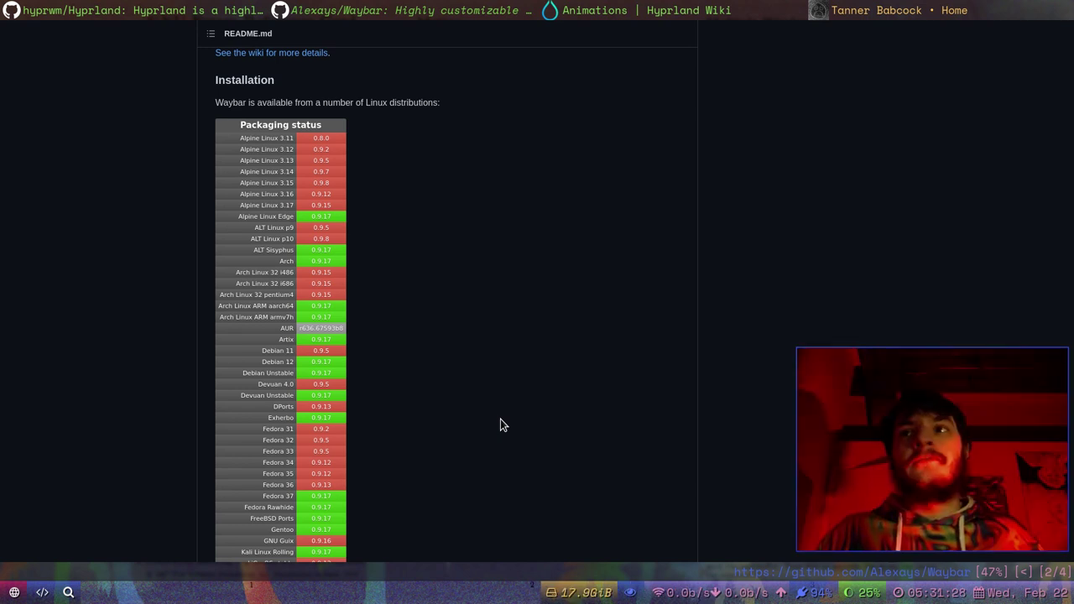
scroll(529, 344, "down", 3)
scroll(529, 343, "up", 4)
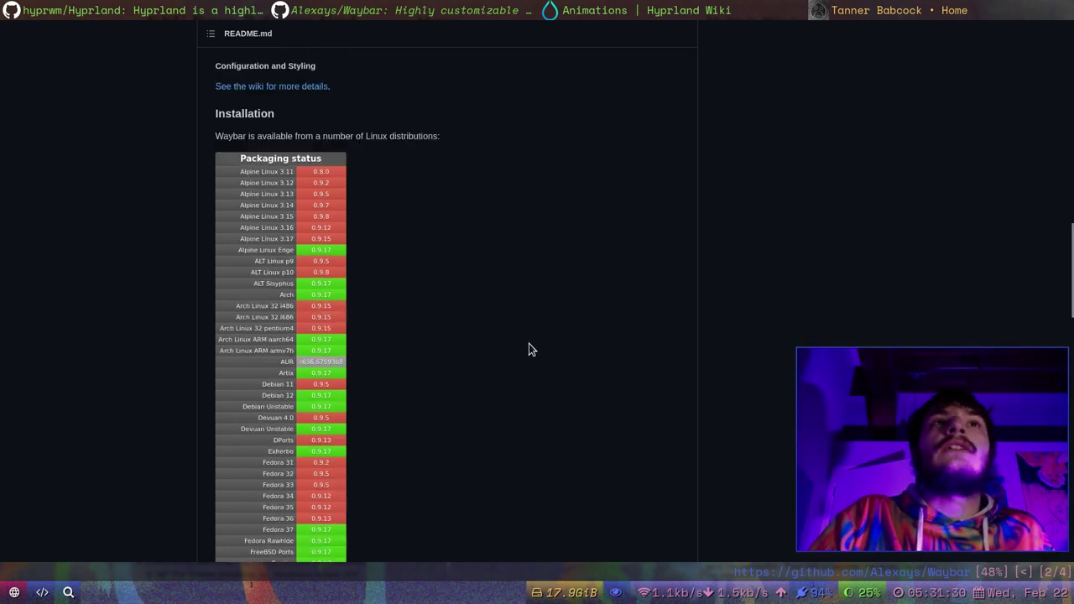
scroll(528, 344, "up", 15)
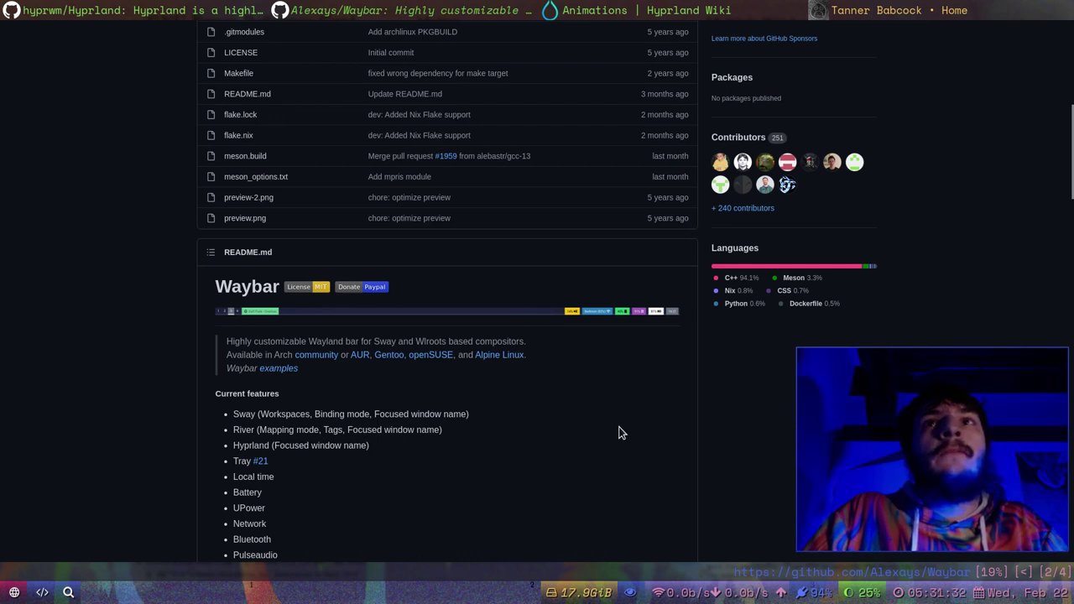
scroll(618, 434, "up", 4)
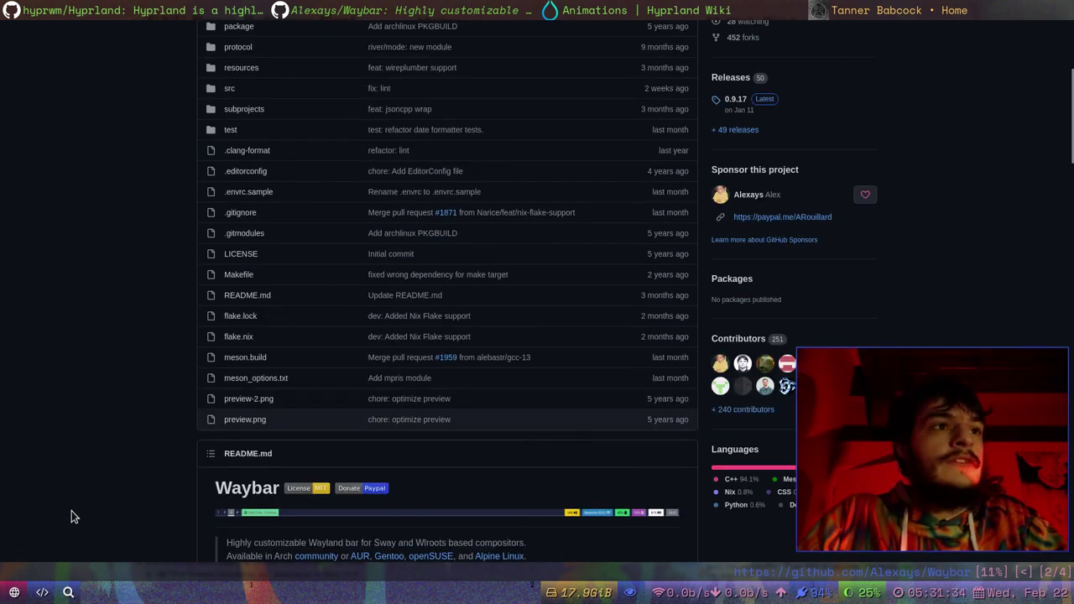
- Briefly visit the other workspaces, then return to the Waybar repository page
key("super+3")
left_click(42, 592)
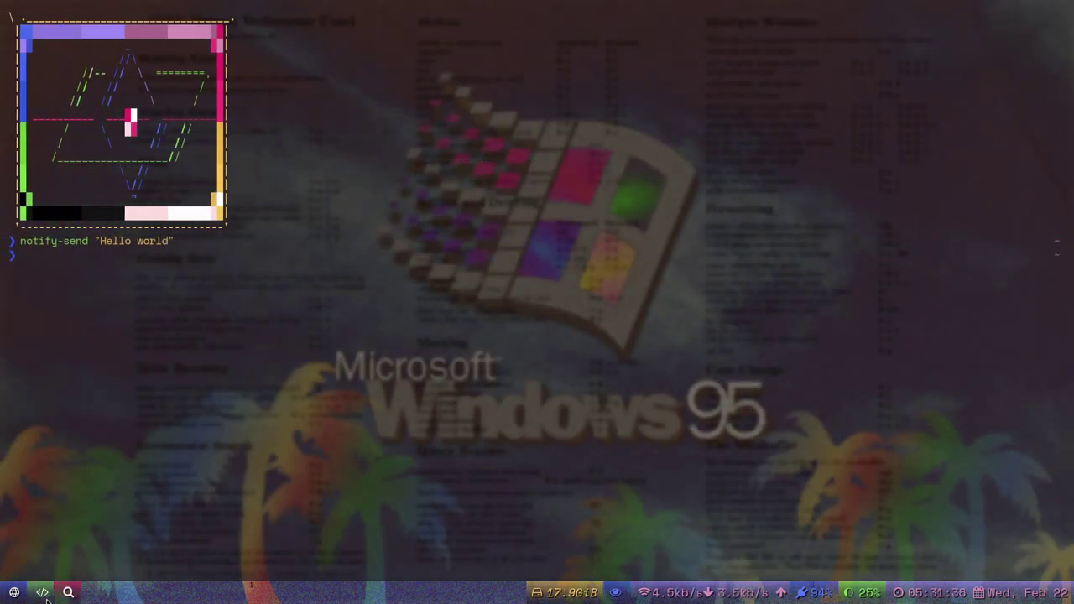
left_click(18, 595)
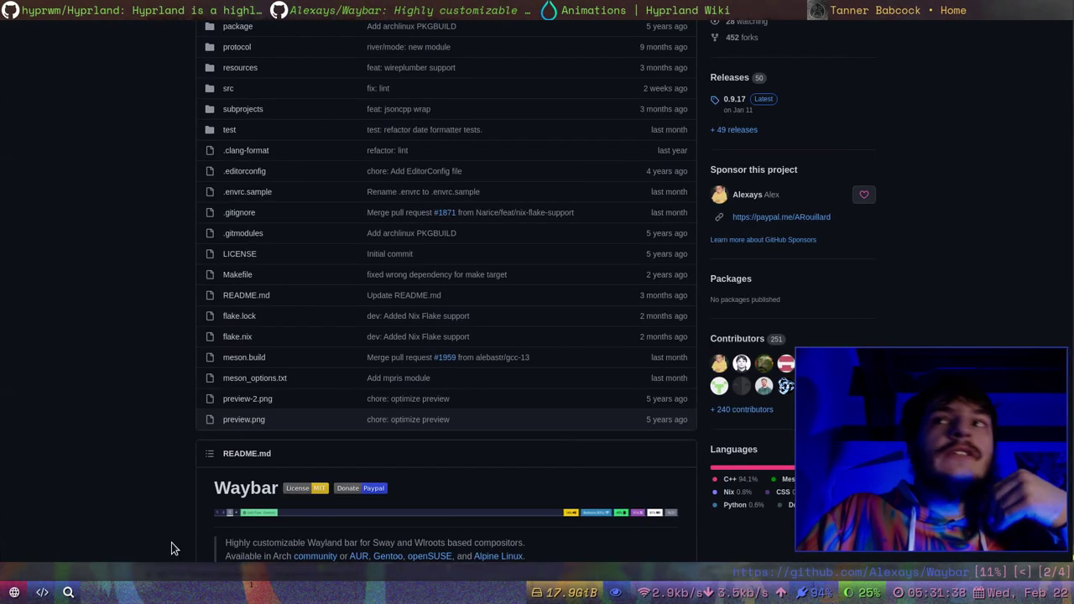
scroll(1024, 277, "up", 4)
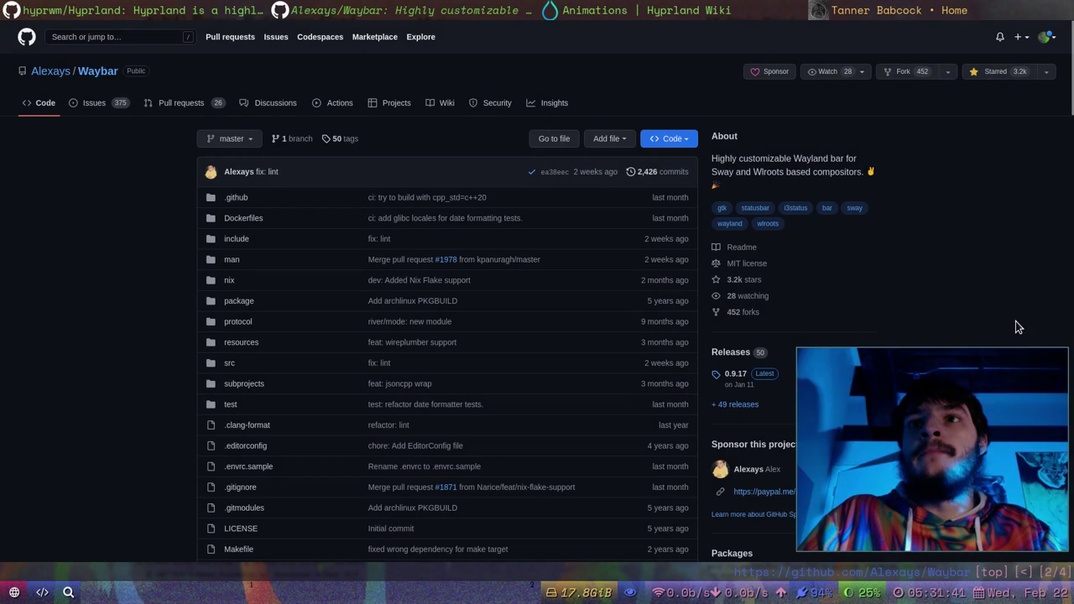
scroll(1023, 323, "down", 4)
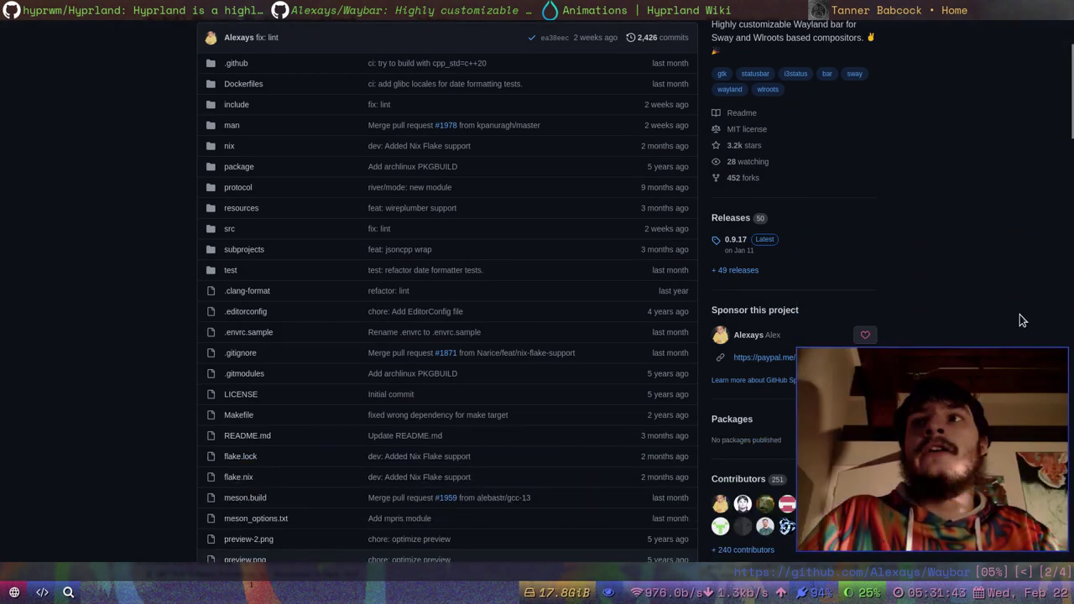
scroll(277, 294, "up", 1)
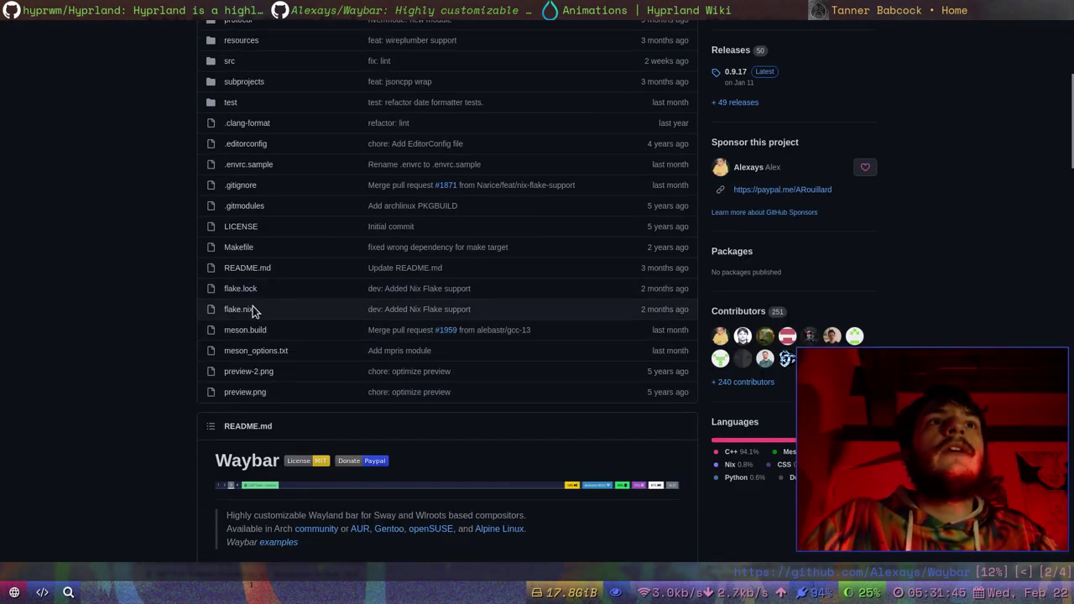
left_click(255, 333)
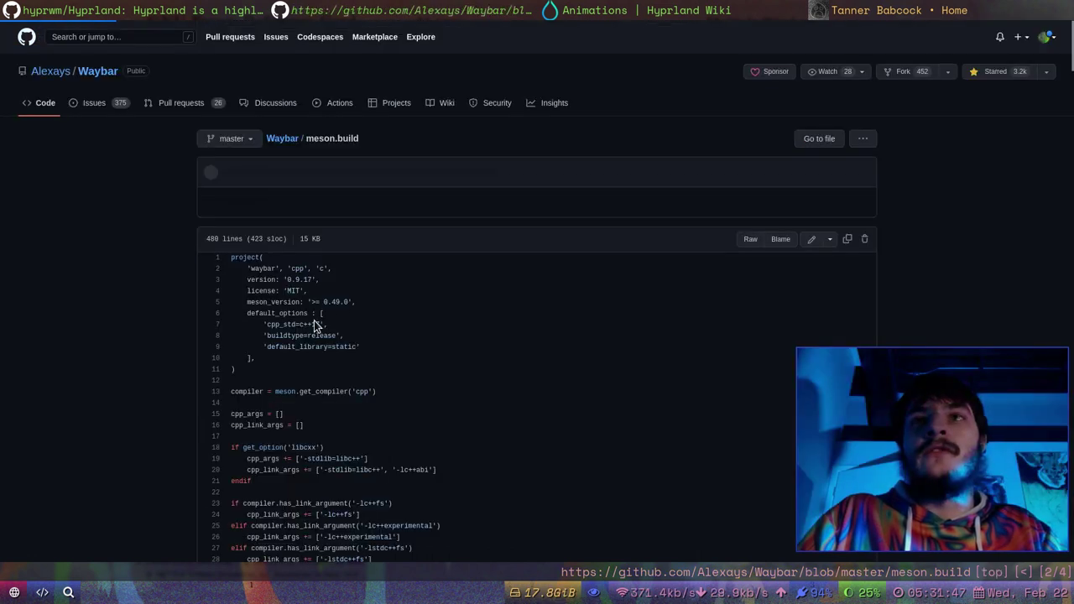
scroll(537, 319, "down", 3)
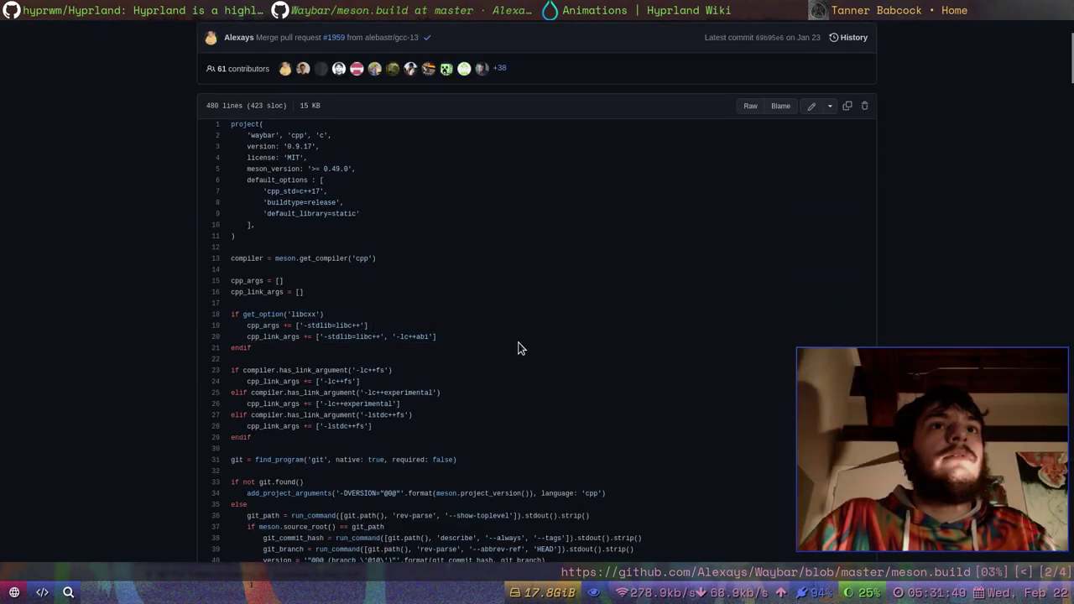
scroll(518, 349, "down", 1)
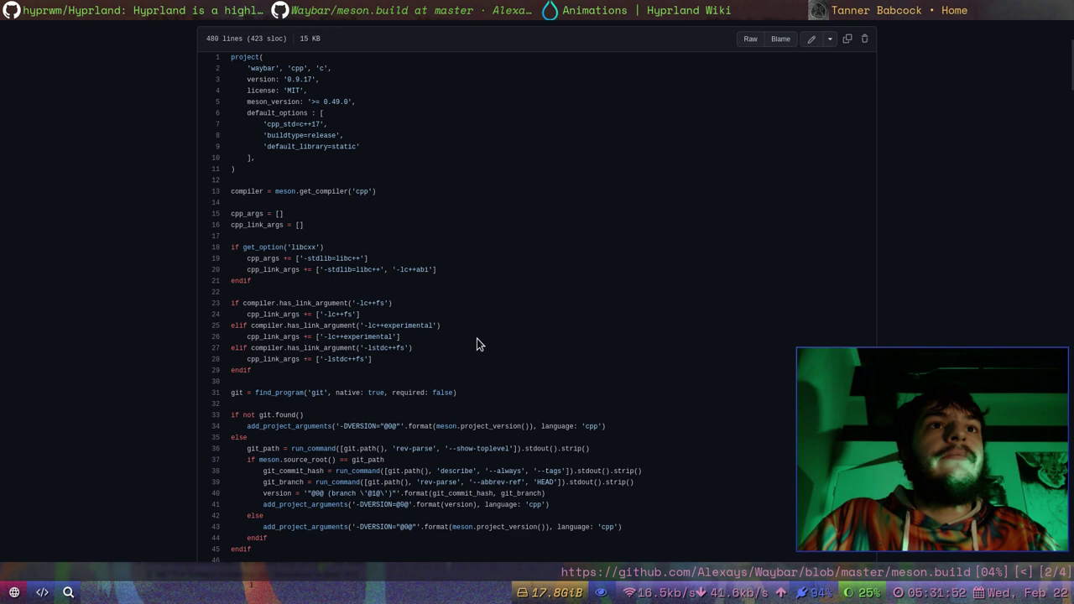
scroll(477, 340, "down", 5)
scroll(477, 340, "down", 7)
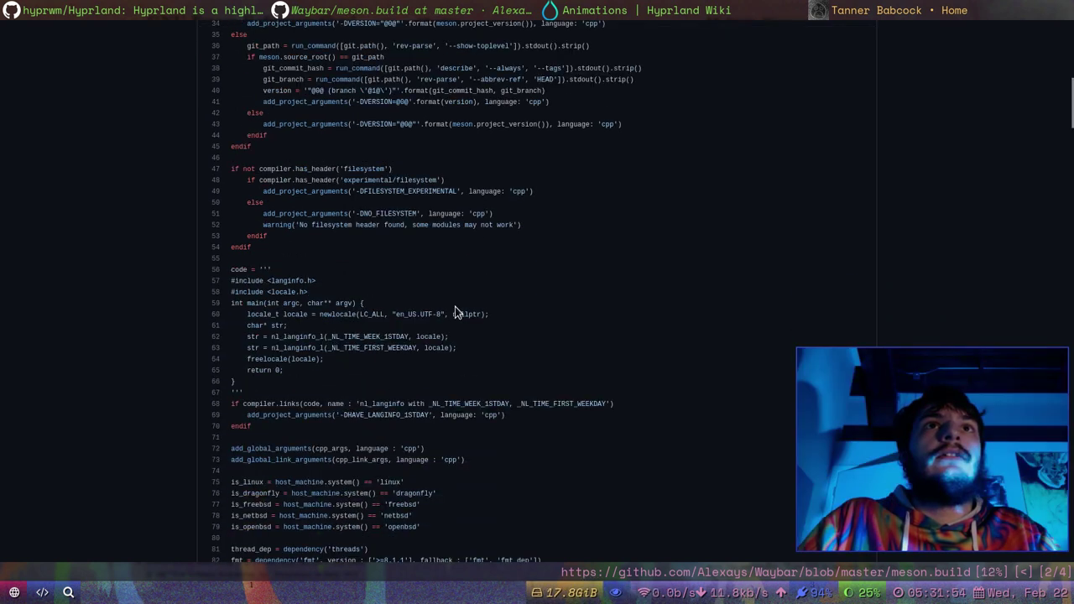
scroll(449, 288, "down", 5)
scroll(449, 269, "down", 14)
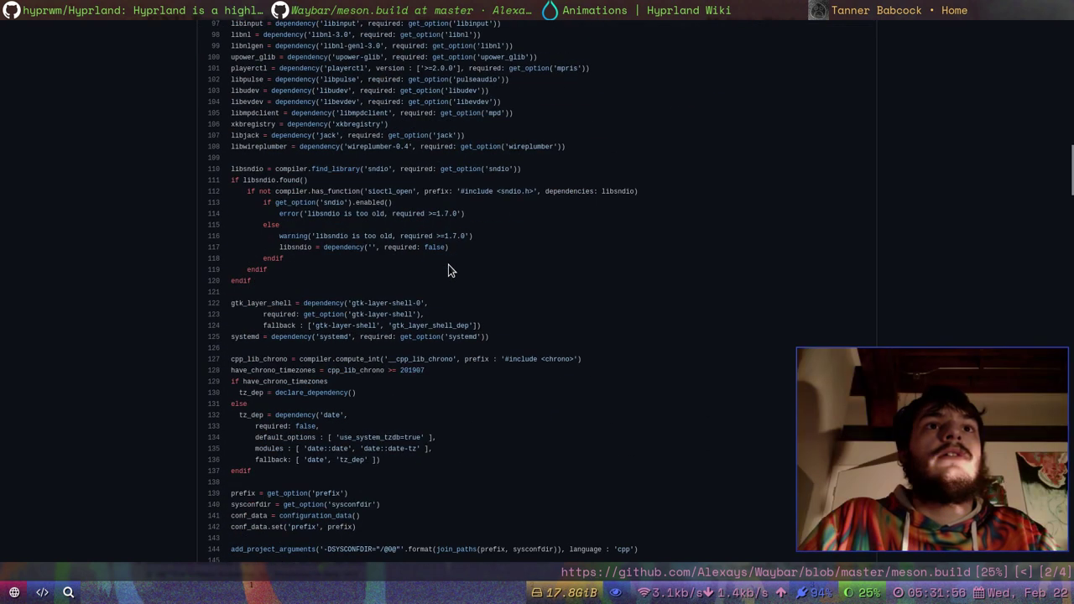
key("slash")
type("exp")
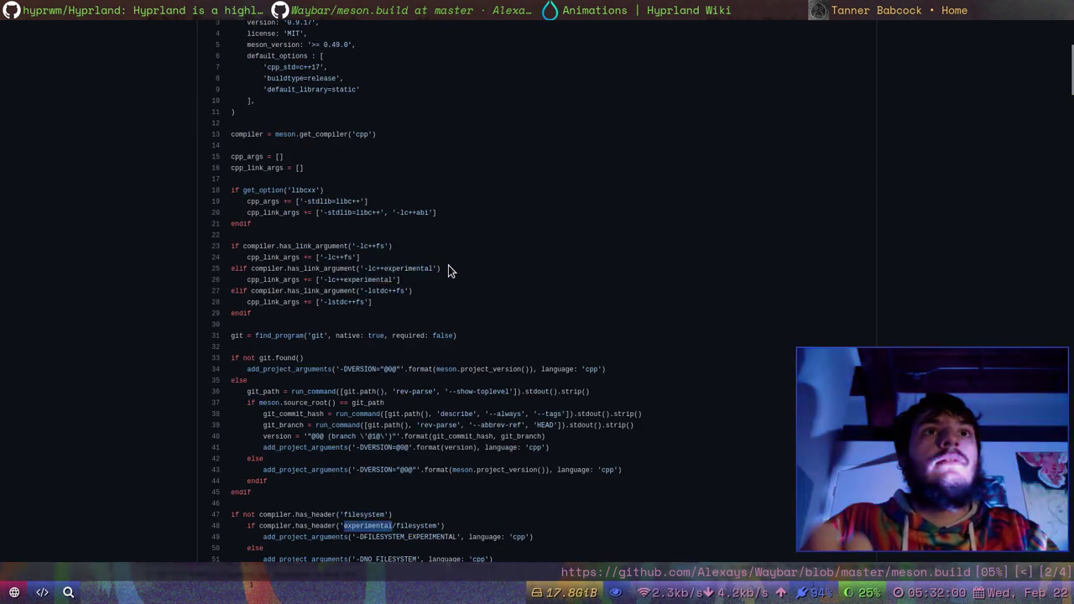
scroll(442, 268, "down", 5)
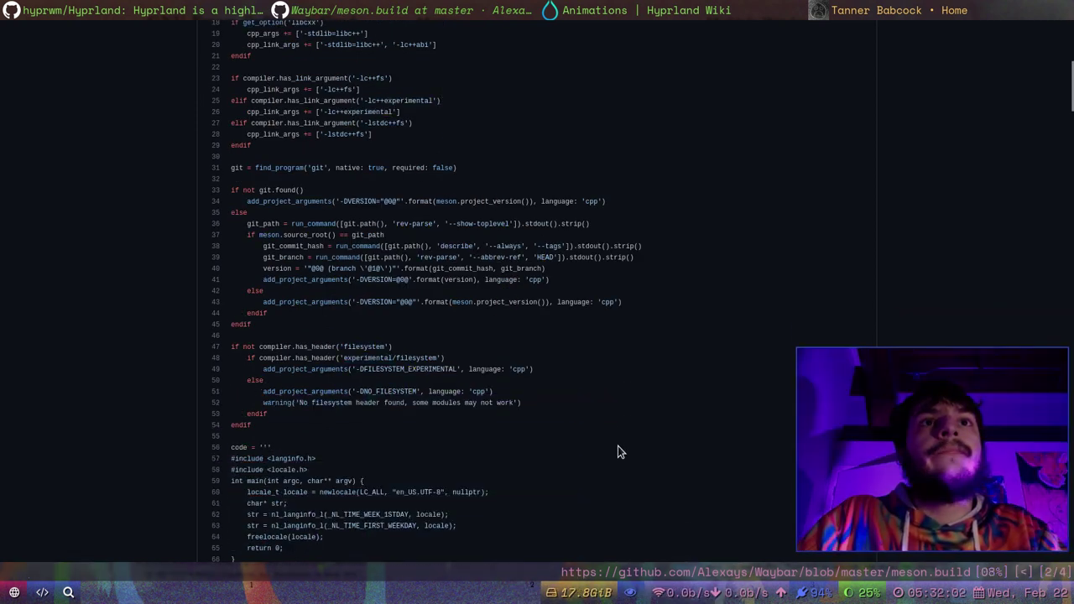
scroll(619, 448, "up", 7)
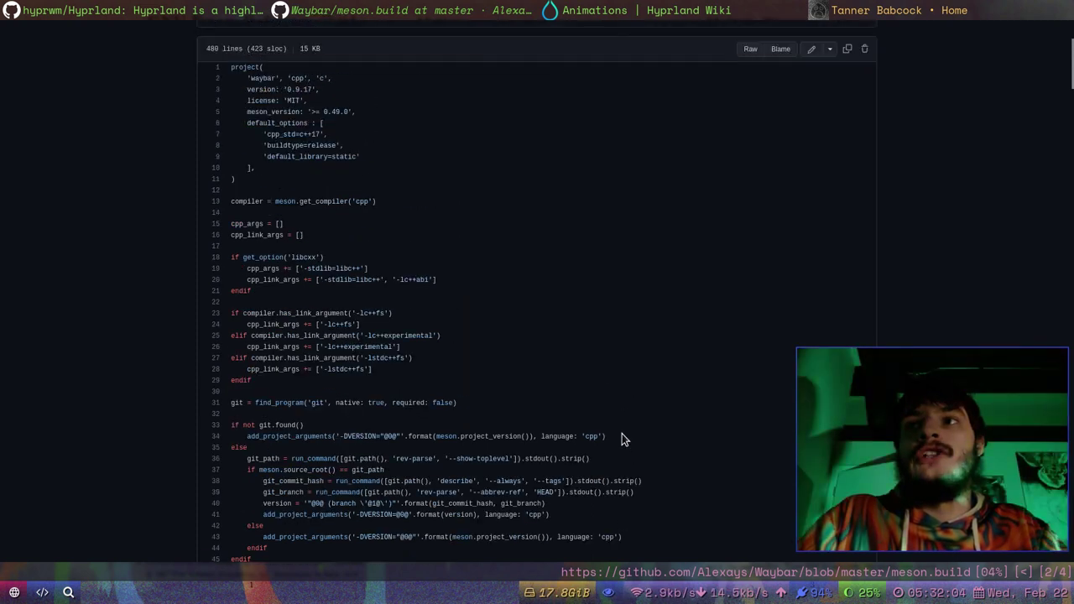
scroll(621, 432, "up", 3)
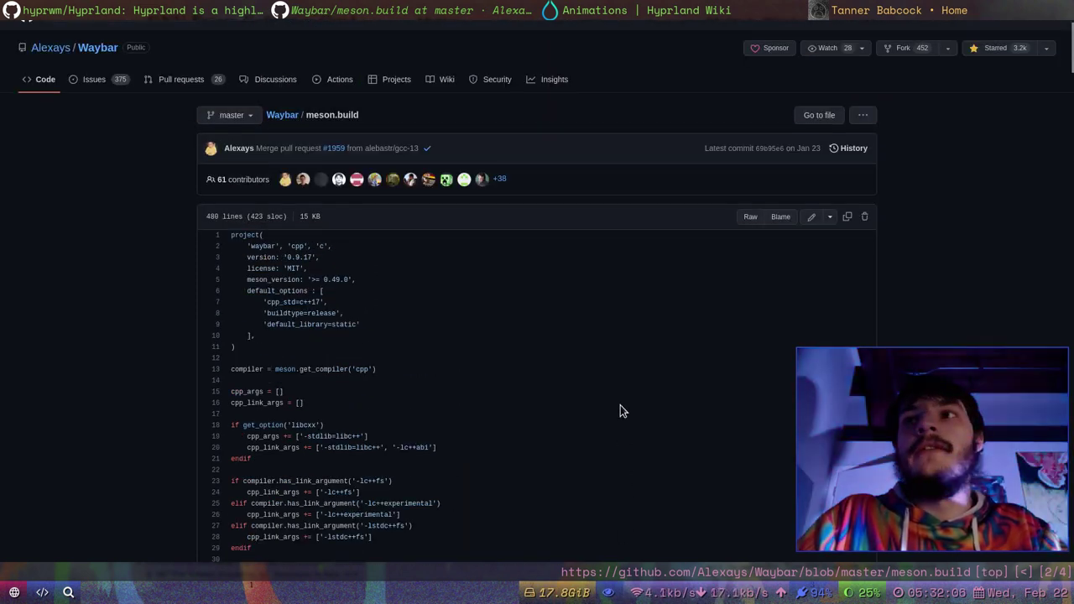
scroll(608, 415, "up", 1)
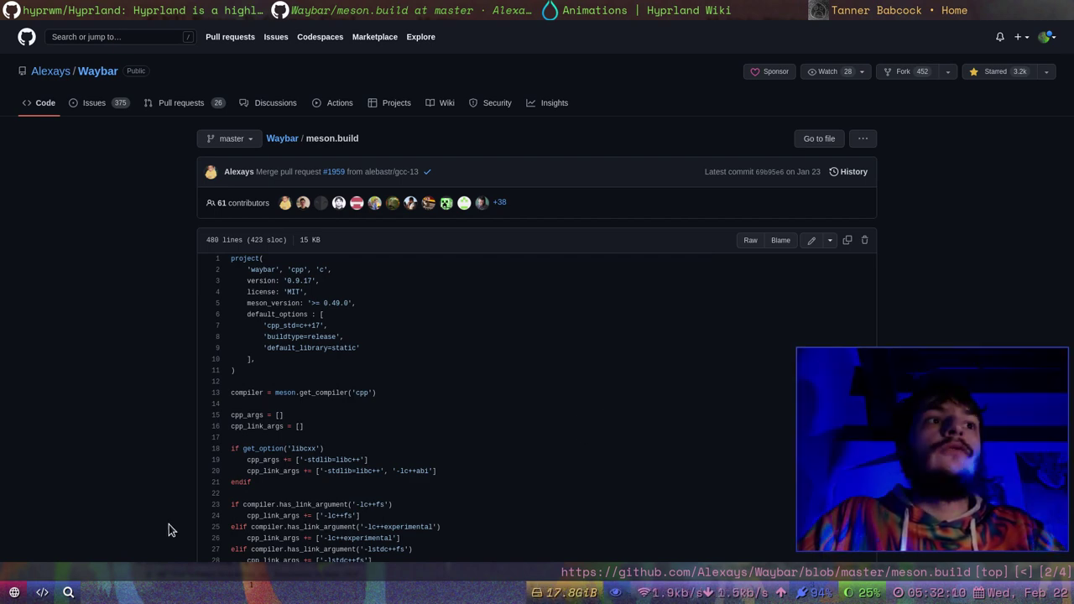
key("super+3")
key("super+2")
key("super+1")
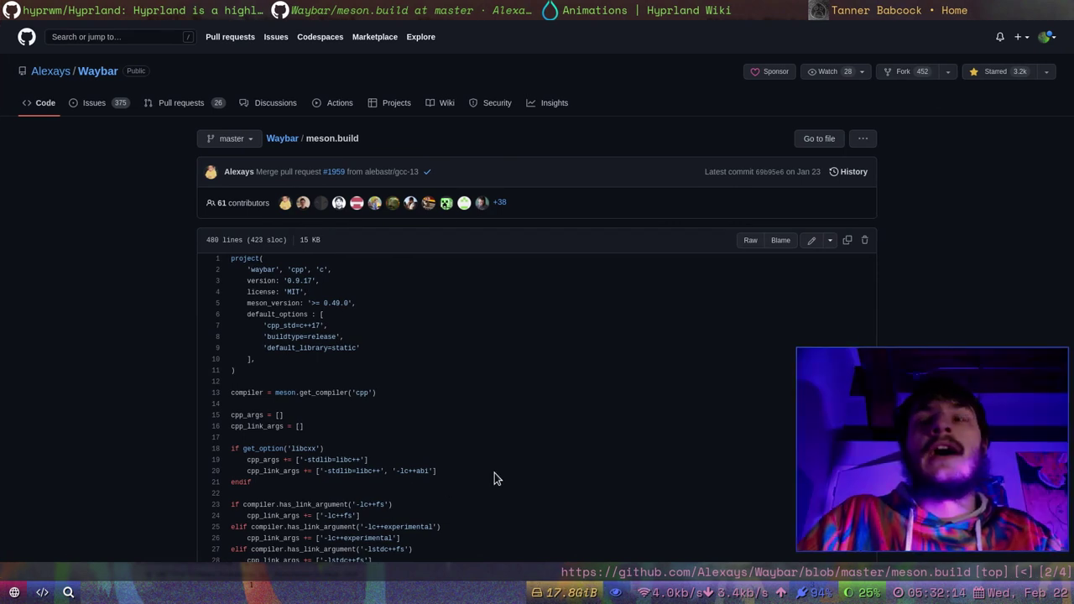
- Return to the Waybar repository root and start the ':open -t !g wayb…' Google search command
left_click(285, 140)
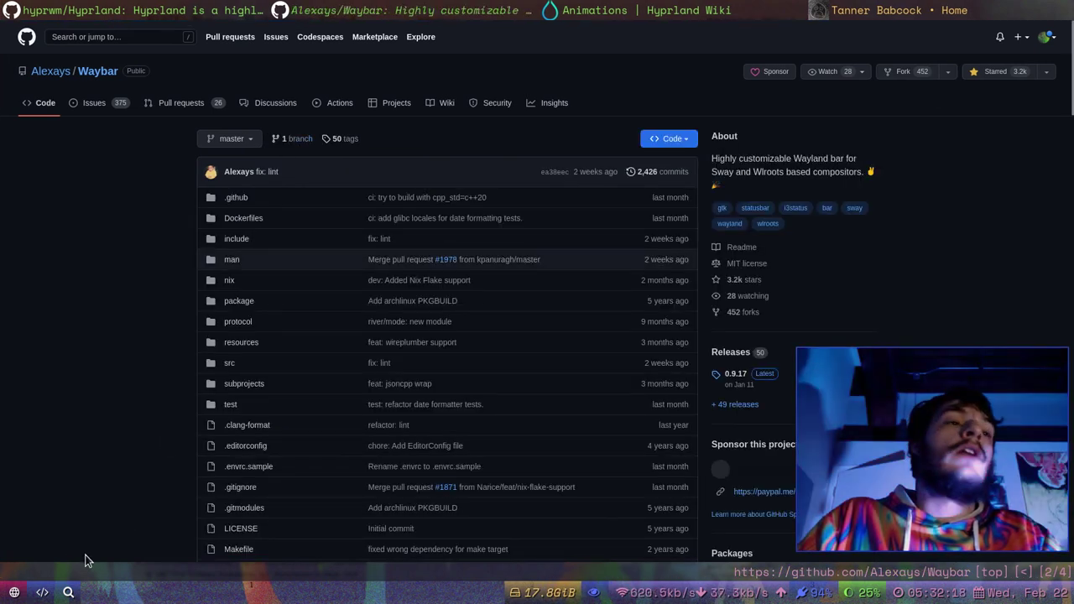
left_click(43, 594)
left_click(42, 594)
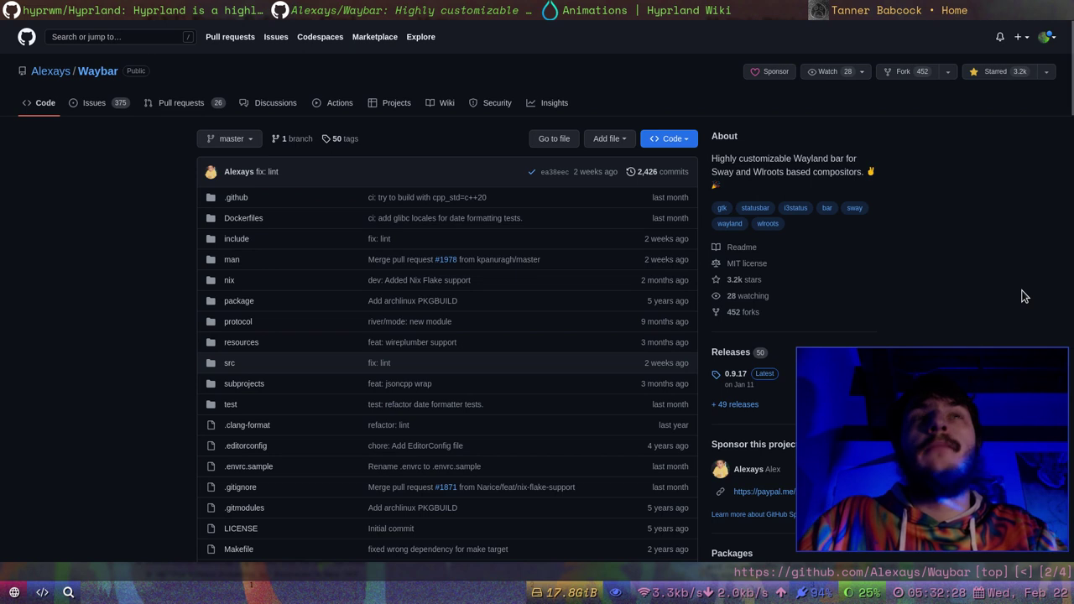
type(":open -t !g")
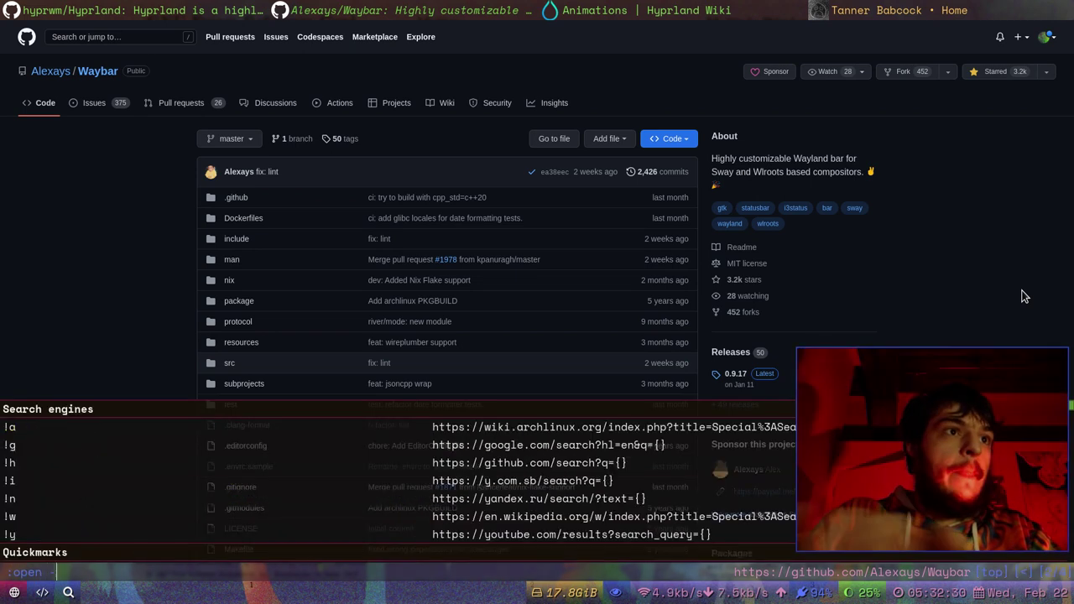
type(" wayb")
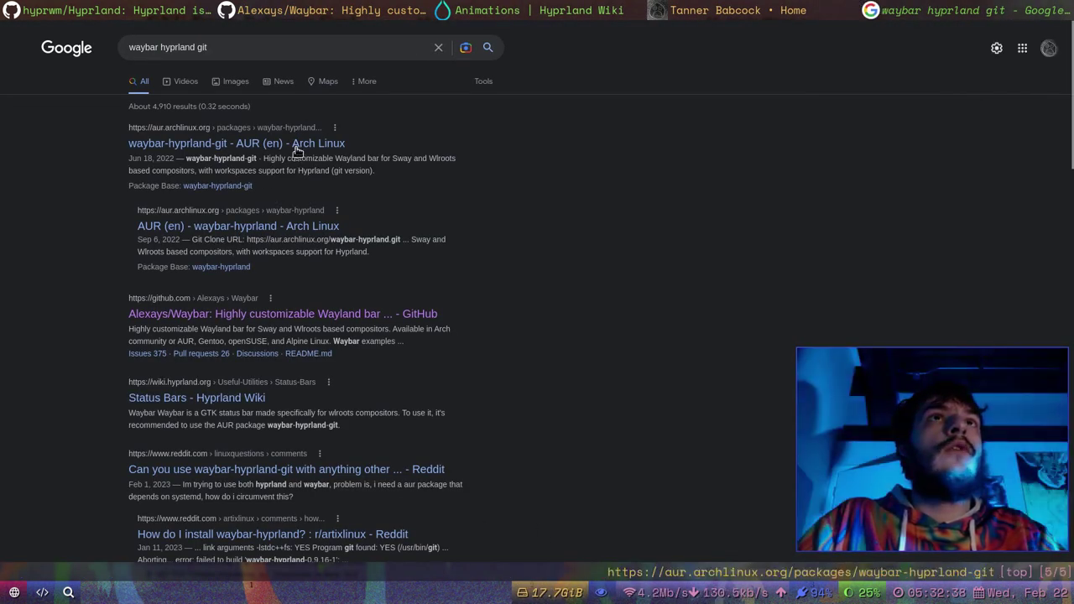
- Open the AUR waybar-hyprland-git package page, zoom in, and look over its details
left_click(300, 145)
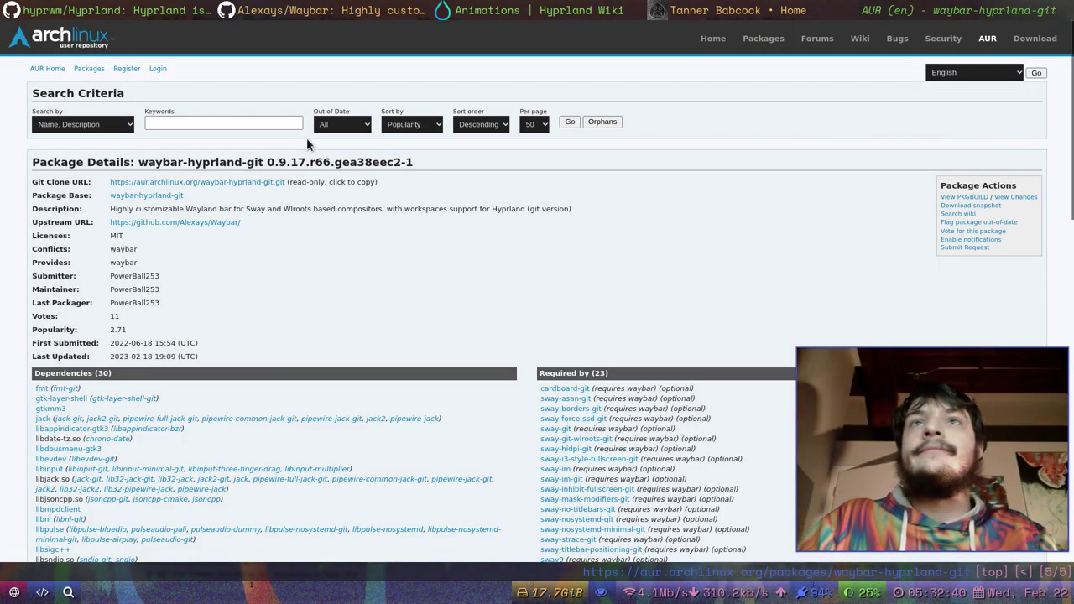
key("plus")
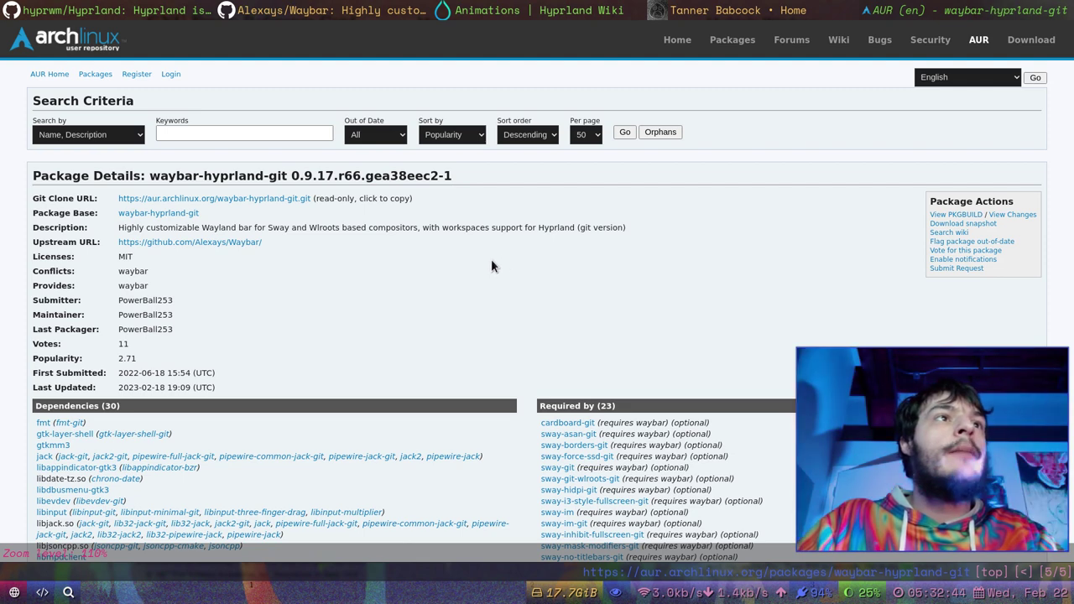
scroll(492, 265, "down", 3)
scroll(492, 256, "down", 3)
scroll(485, 307, "up", 6)
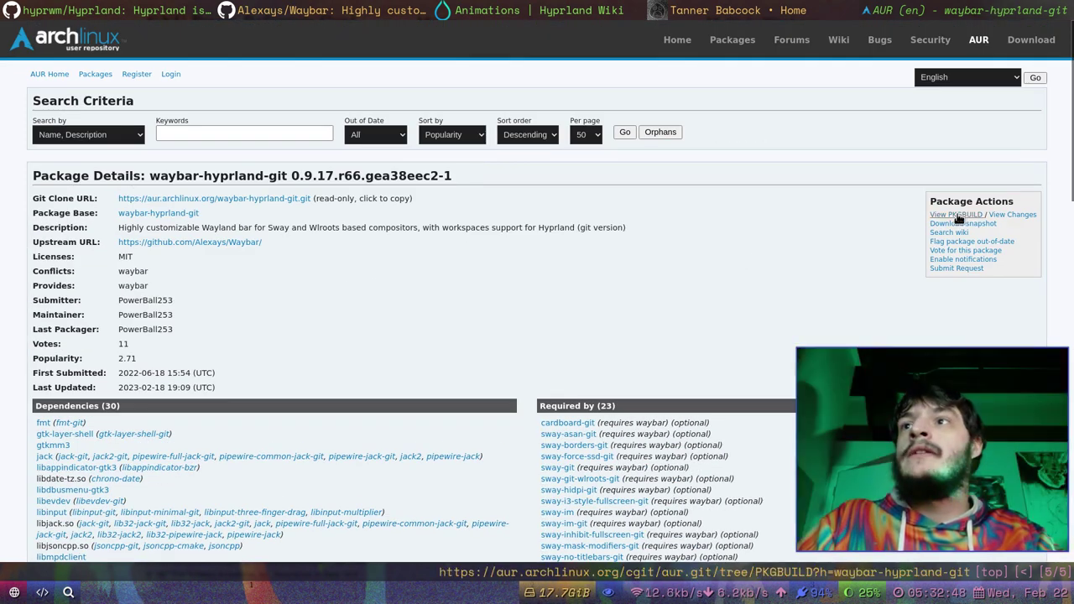
- Open the package's PKGBUILD and highlight the sed command on line 63
left_click(957, 216)
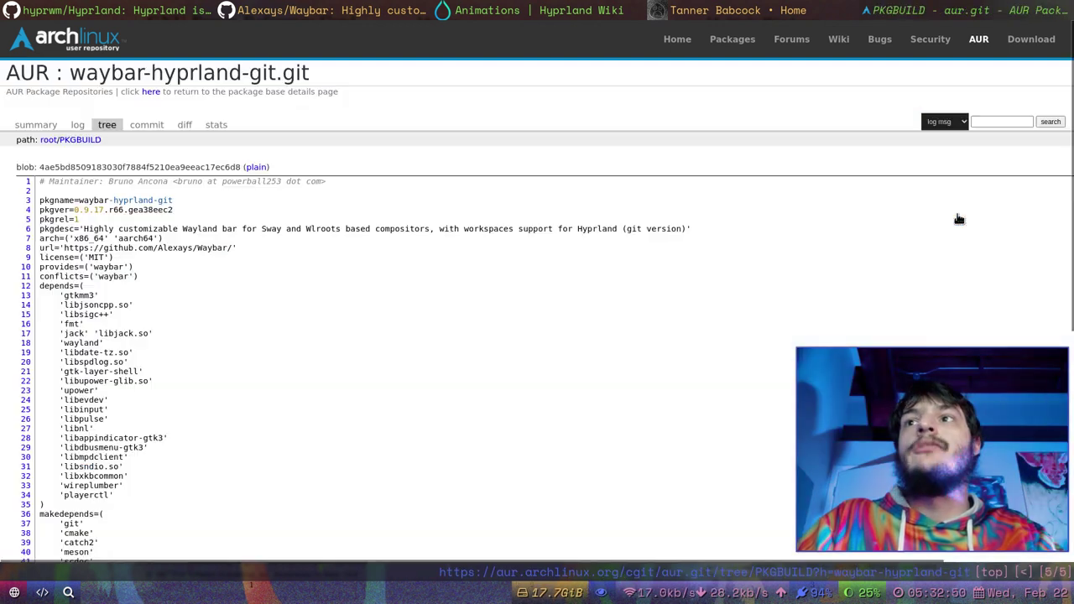
scroll(378, 243, "down", 5)
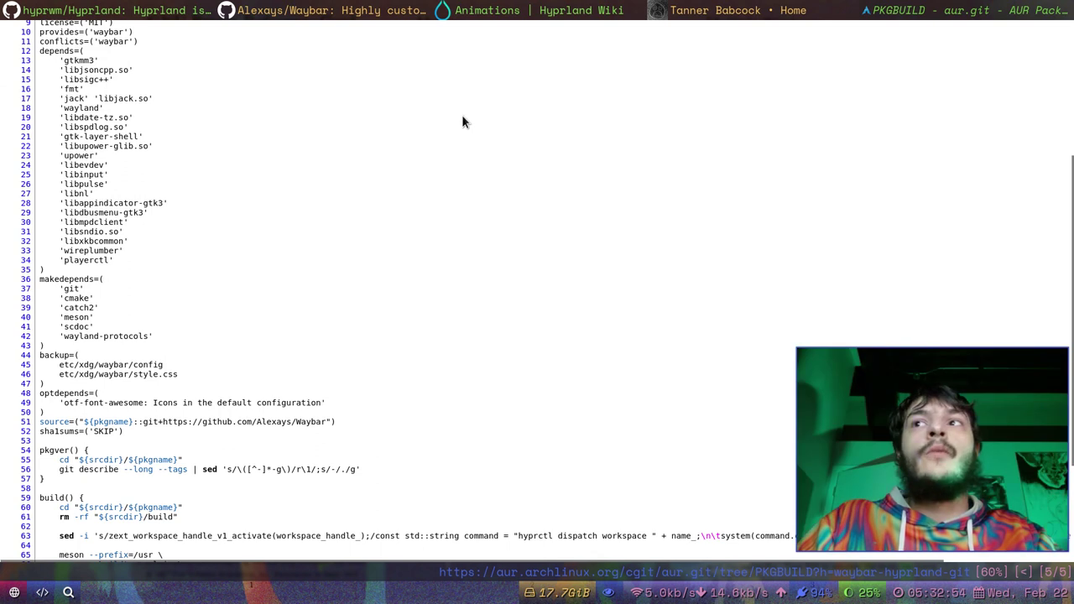
scroll(487, 144, "down", 1)
scroll(493, 148, "down", 3)
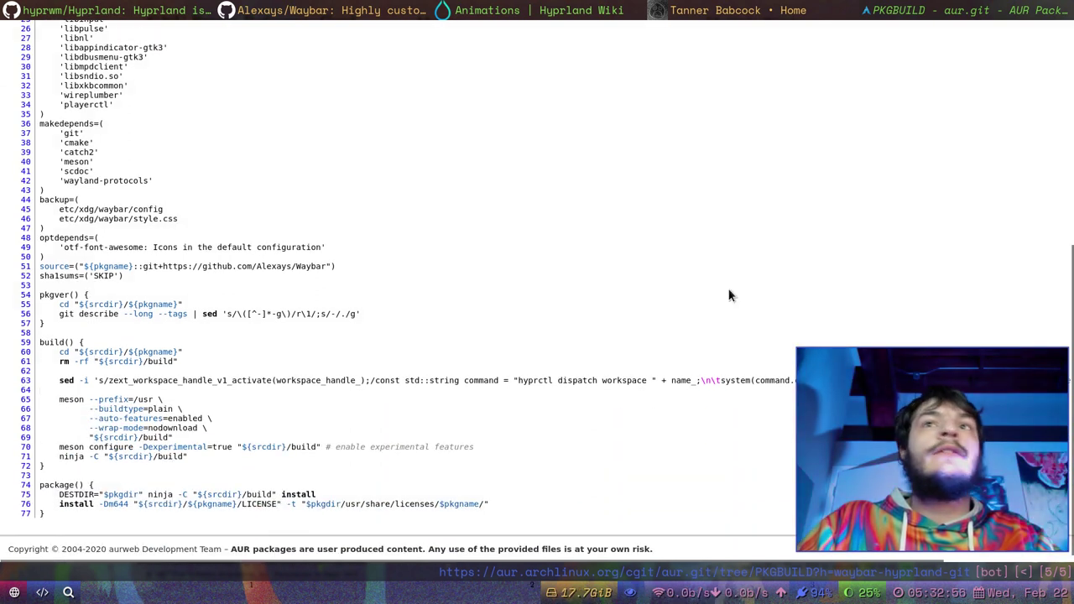
left_click_drag(940, 462, 942, 266)
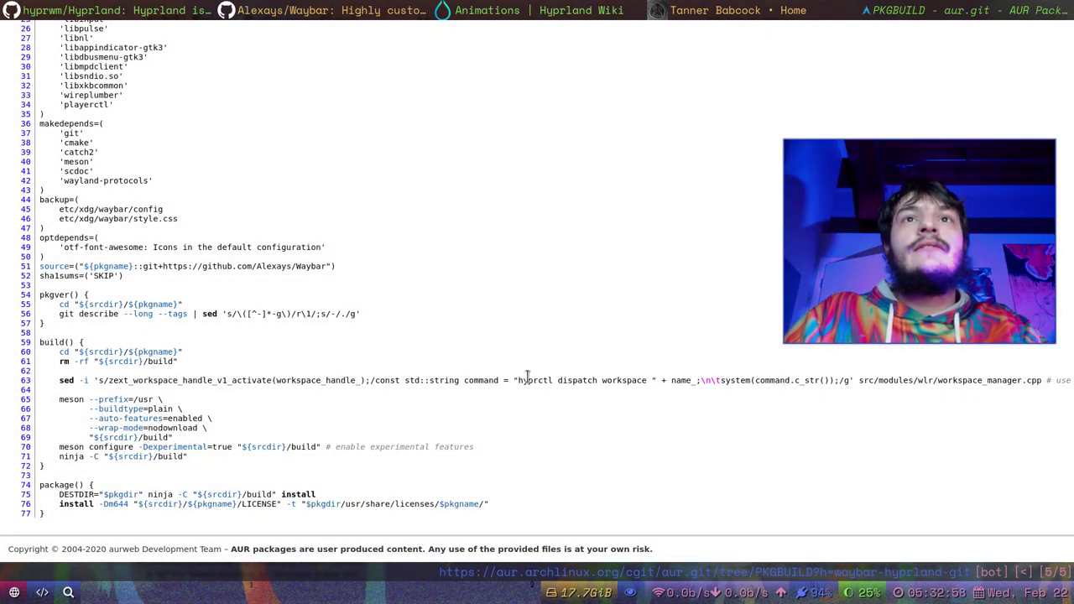
triple_click(529, 381)
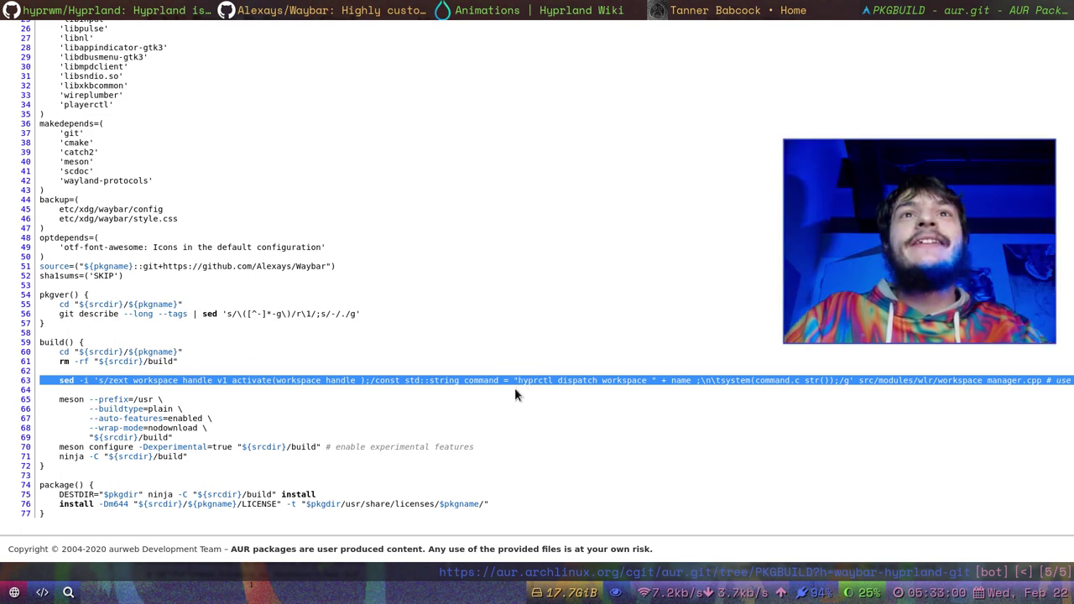
left_click(520, 381)
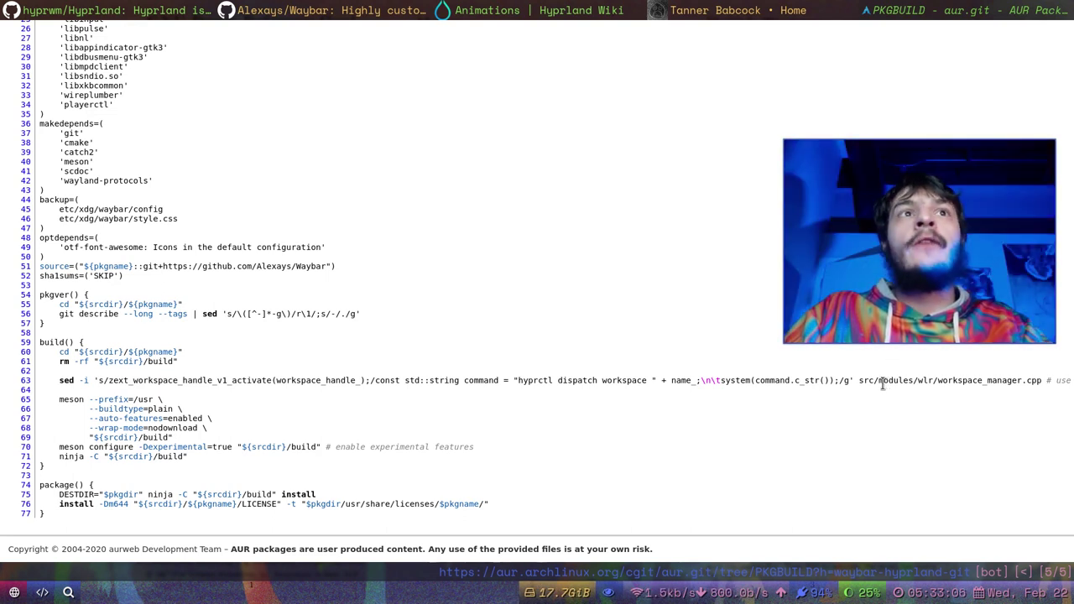
triple_click(329, 380)
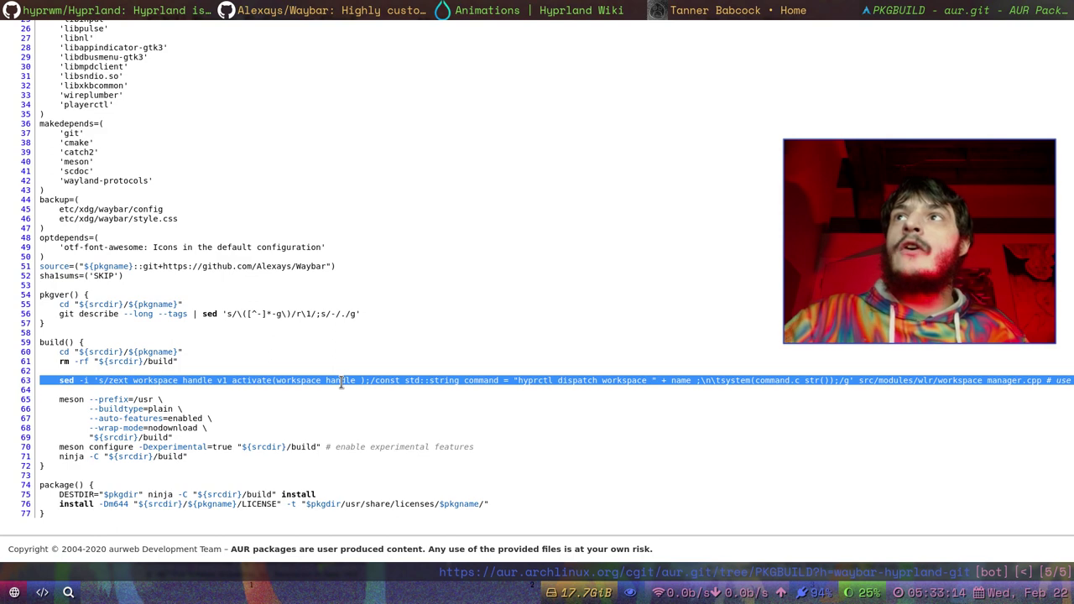
left_click(341, 382)
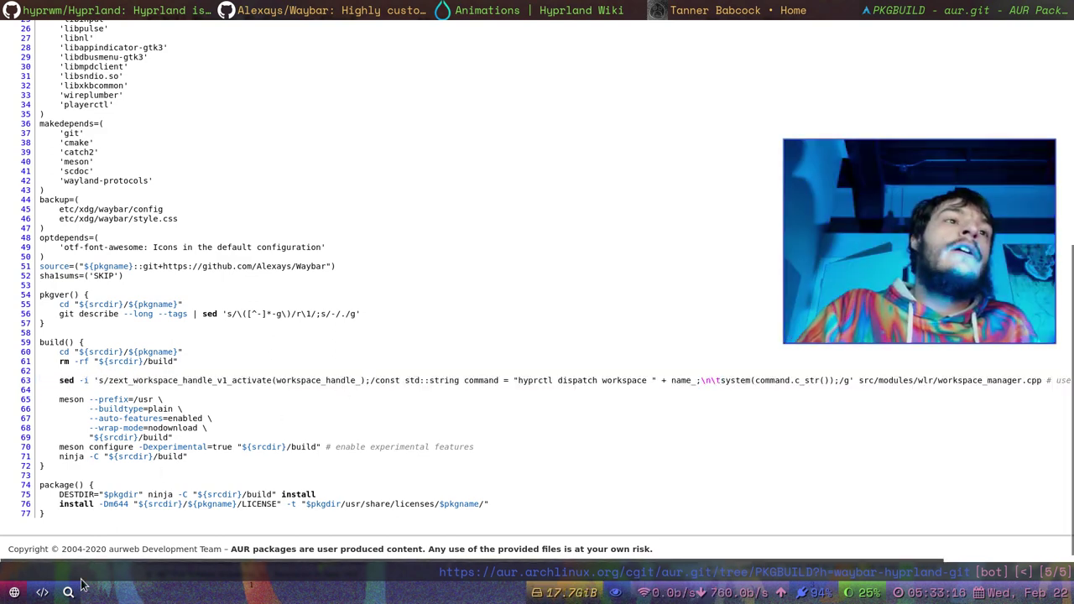
- Briefly switch to the Emacs workspace, then come back to the PKGBUILD build steps
key("super+4")
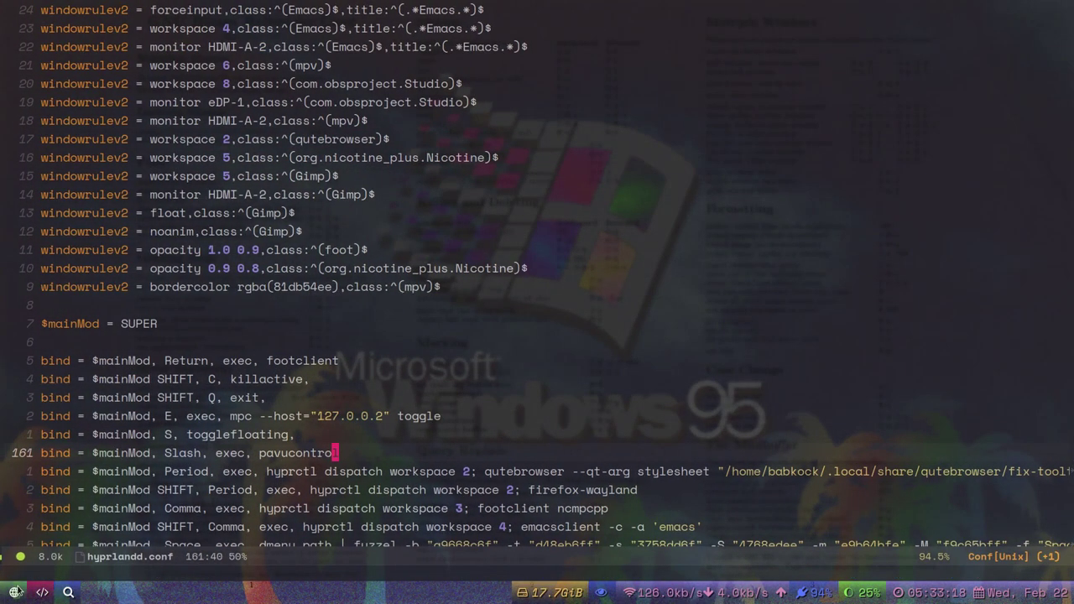
key("super+2")
key("super+1")
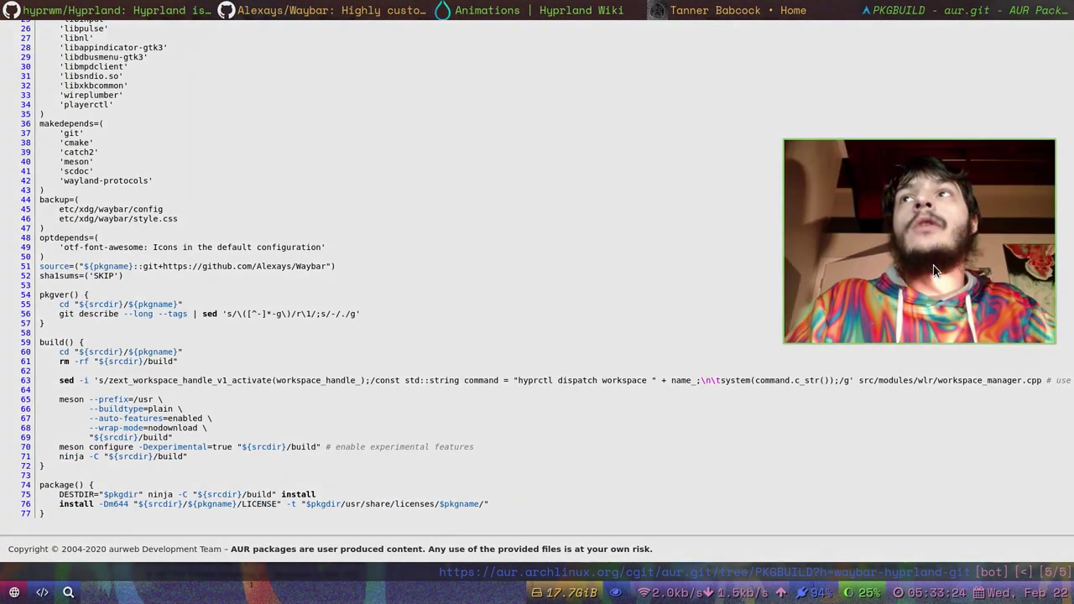
scroll(514, 435, "up", 4)
scroll(514, 435, "up", 3)
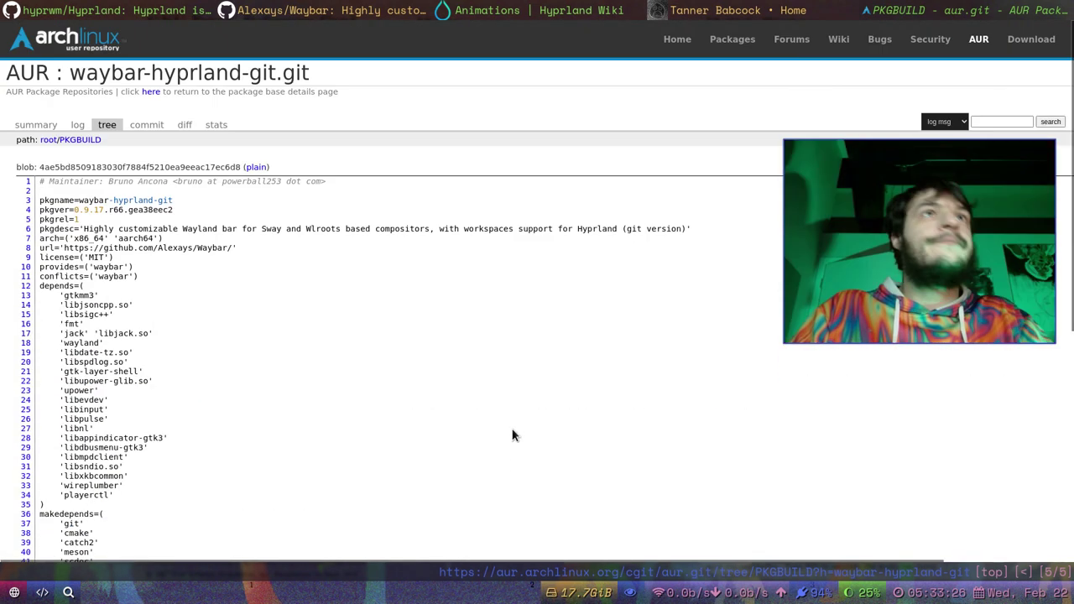
left_click_drag(898, 313, 907, 491)
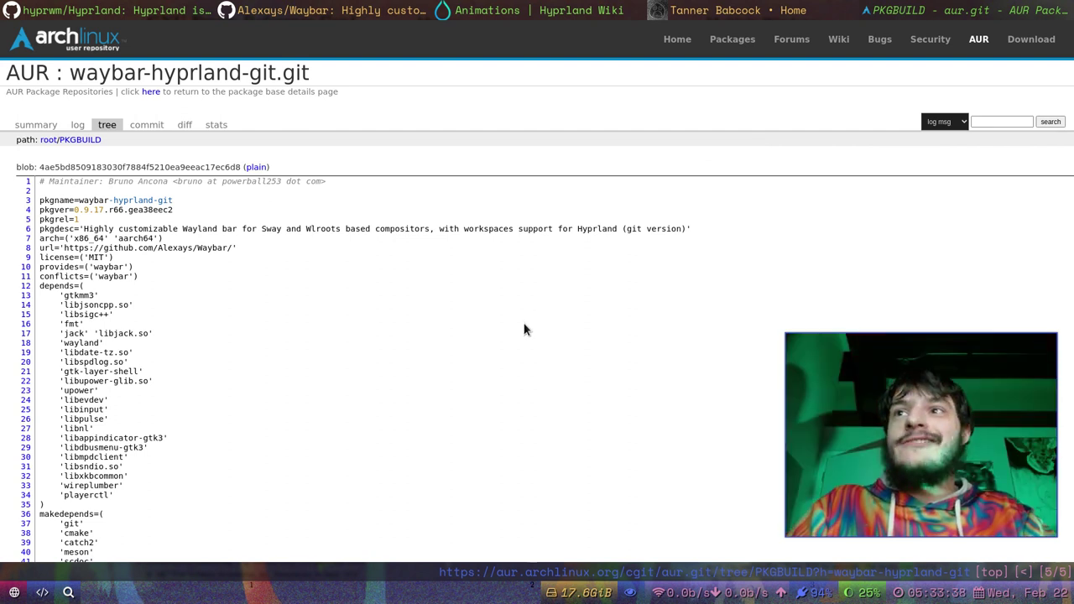
- Highlight the line 63 sed command again, then jump to the top of the PKGBUILD
scroll(524, 329, "down", 5)
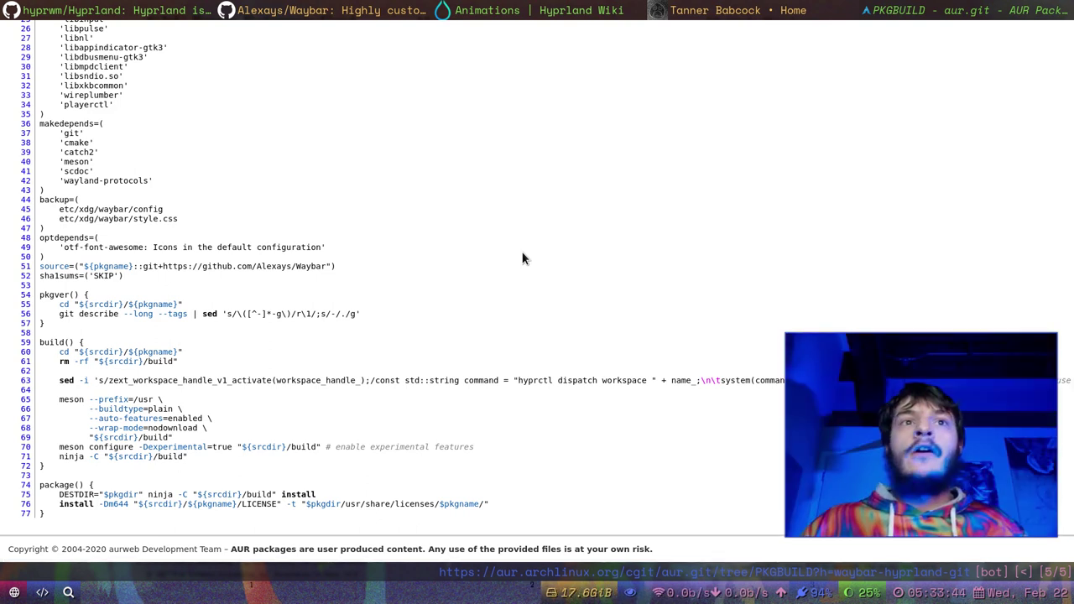
scroll(555, 335, "up", 3)
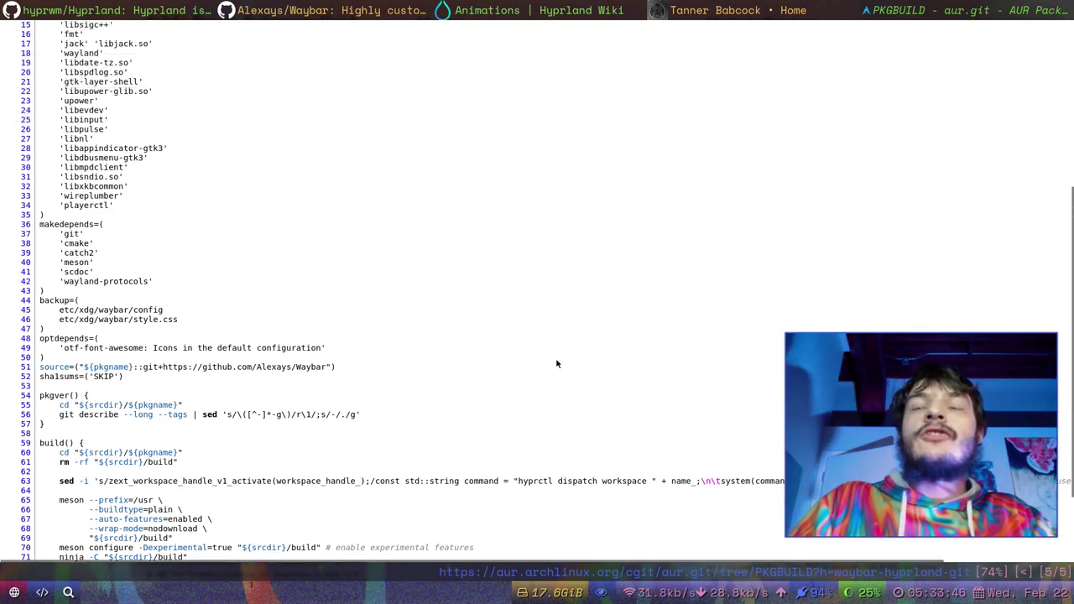
scroll(578, 397, "up", 2)
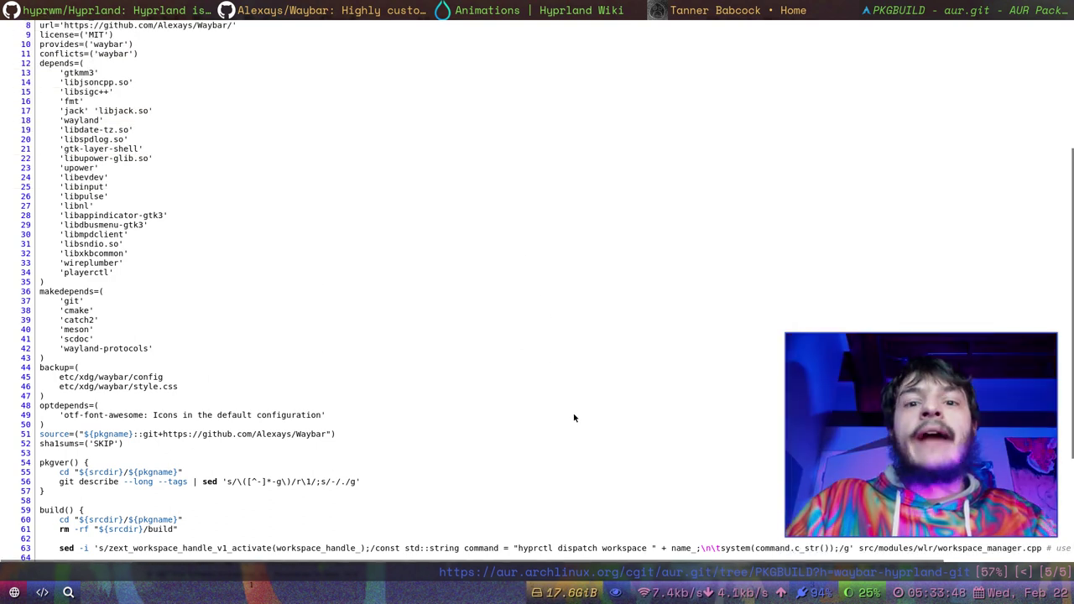
scroll(574, 417, "down", 2)
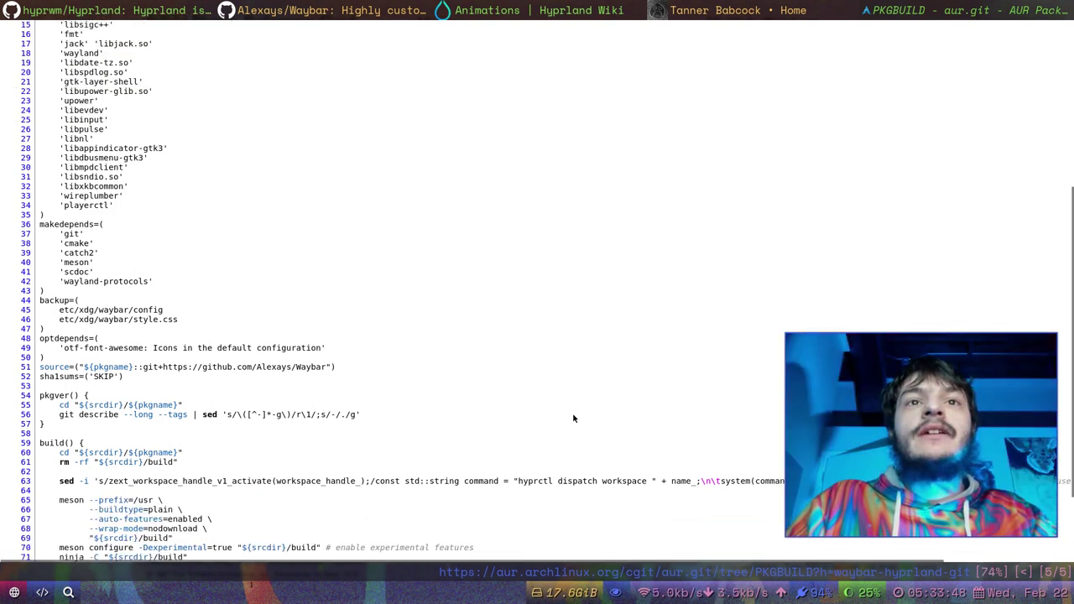
triple_click(574, 484)
left_click(573, 484)
scroll(570, 485, "down", 3)
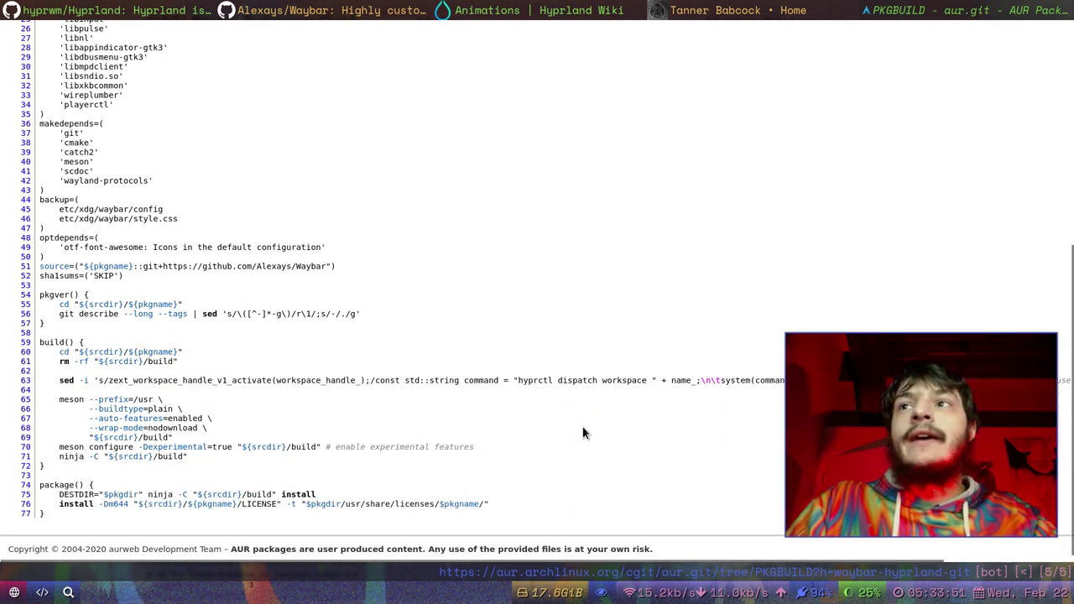
key("g")
key("g")
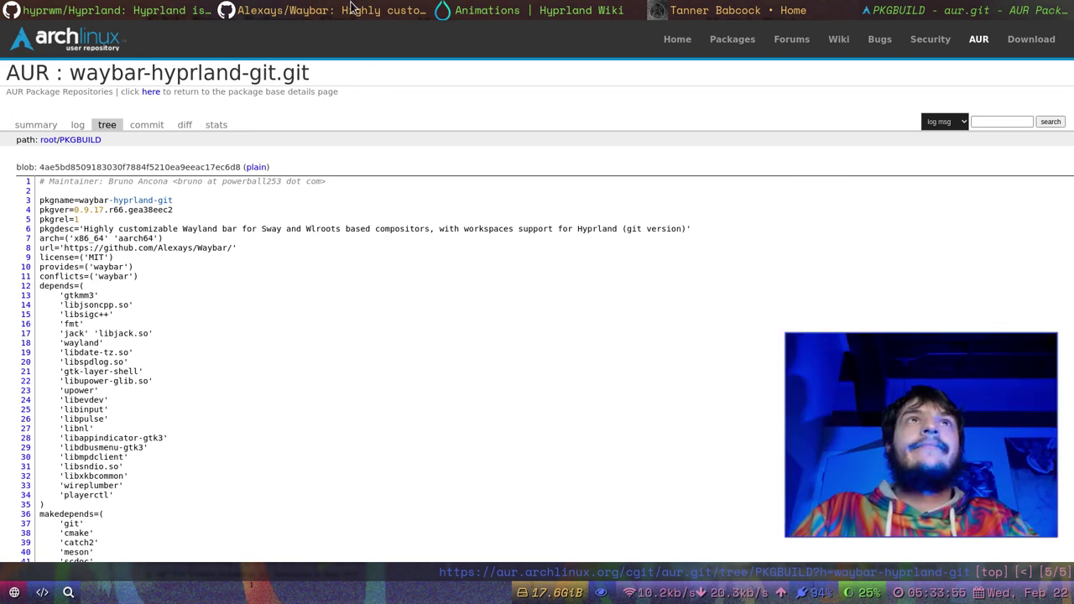
- Close the PKGBUILD tab, zoom the personal homepage, and view its RSS feed before going back
key("d")
left_click(927, 9)
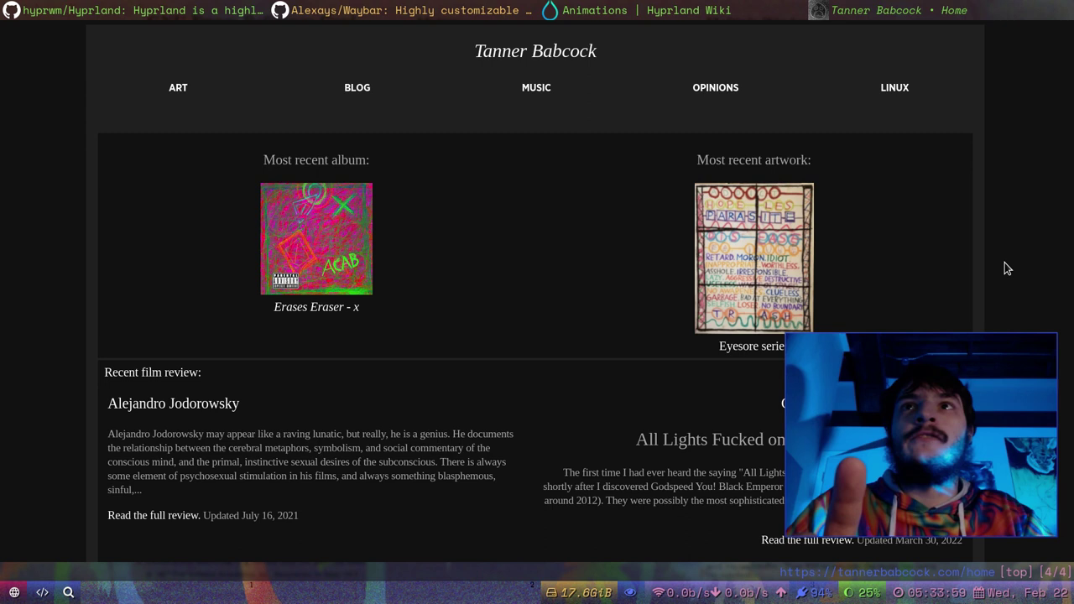
key("plus")
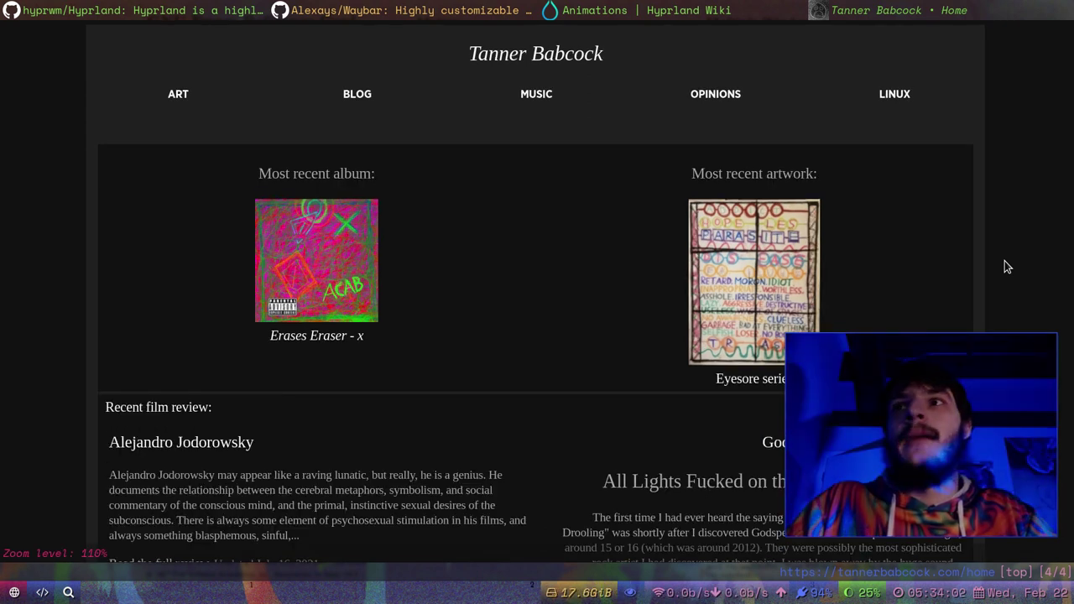
scroll(1007, 268, "down", 5)
scroll(1007, 267, "down", 2)
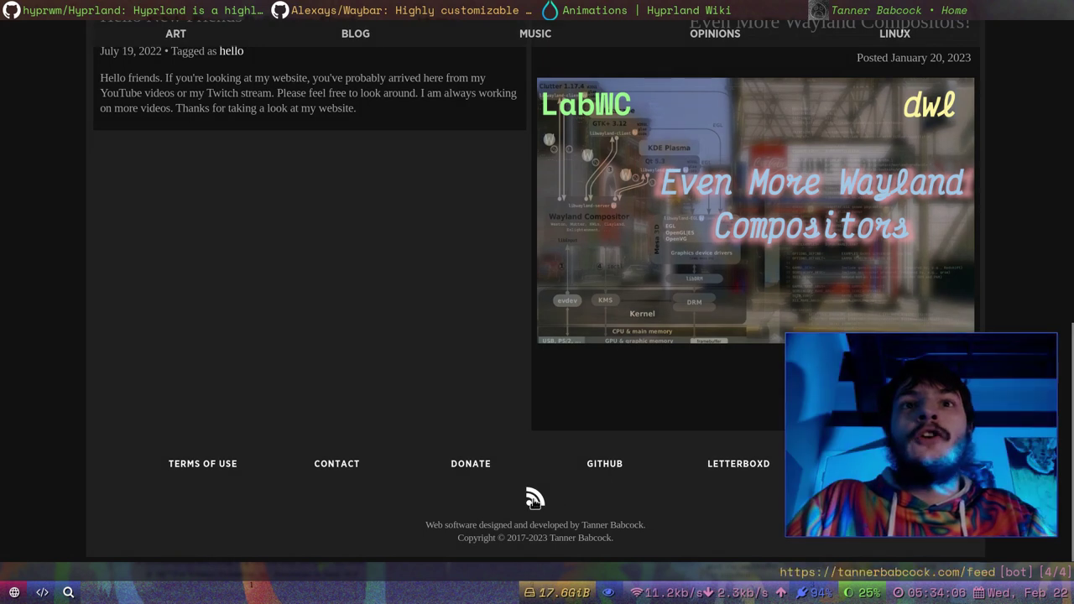
left_click(534, 497)
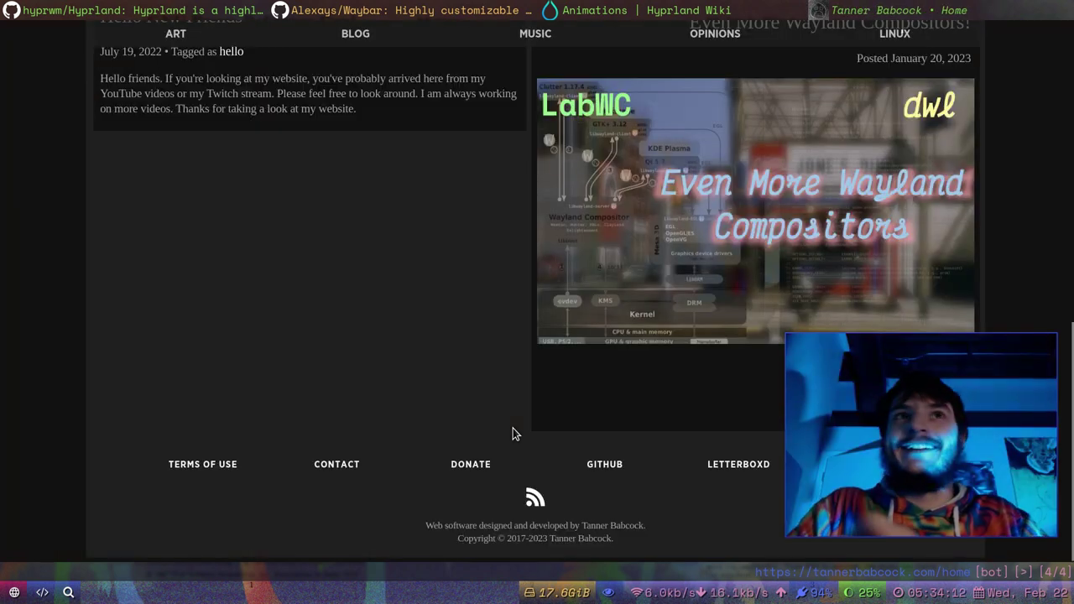
key("shift+h")
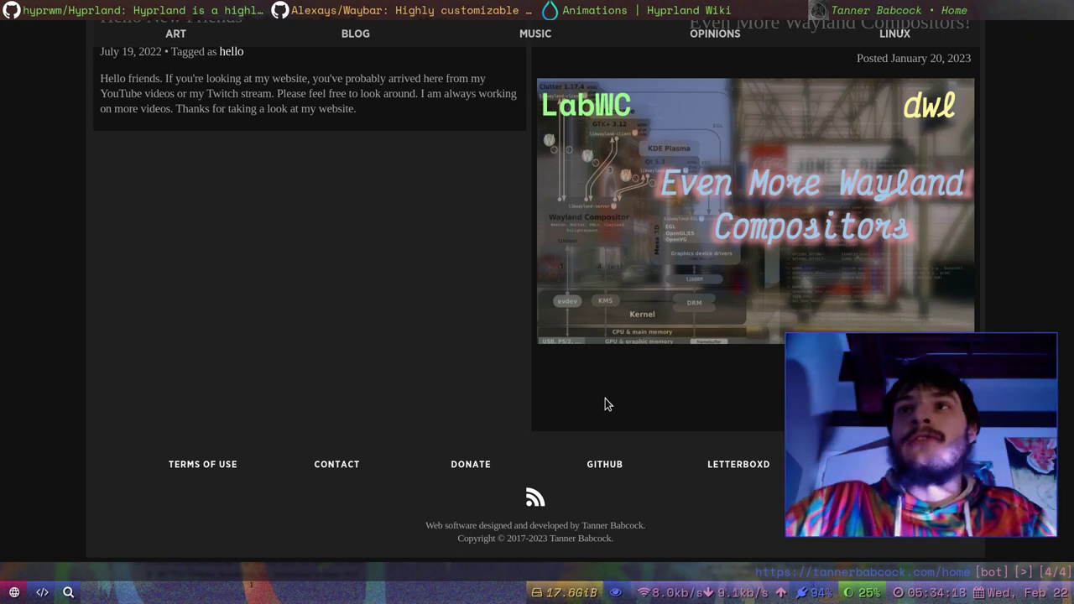
- Scroll back up and open the site's Opinions page
scroll(587, 407, "up", 6)
scroll(524, 407, "up", 7)
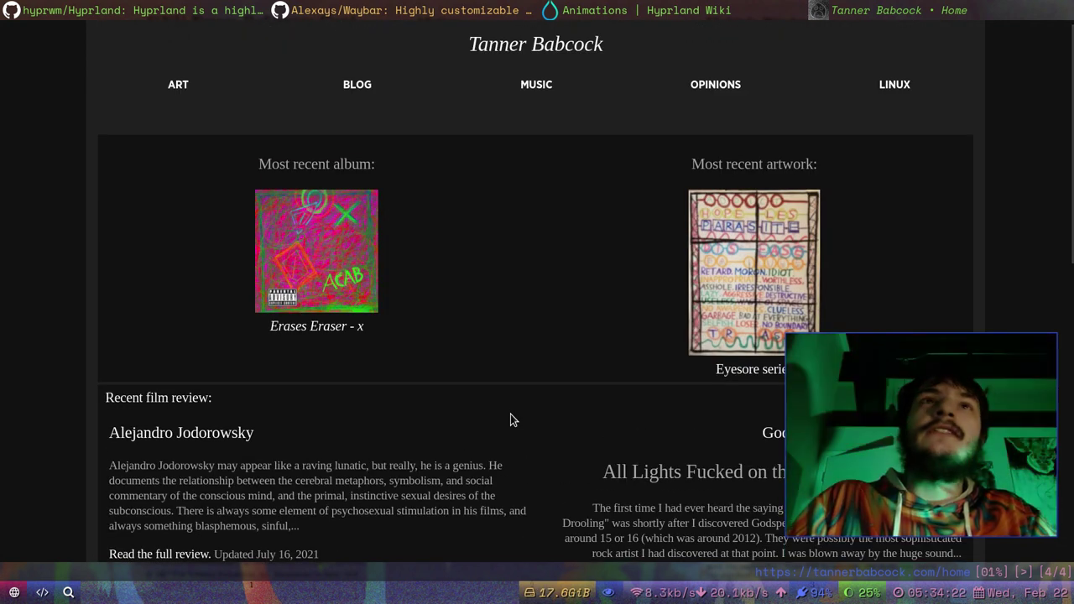
scroll(512, 417, "up", 1)
left_click(733, 99)
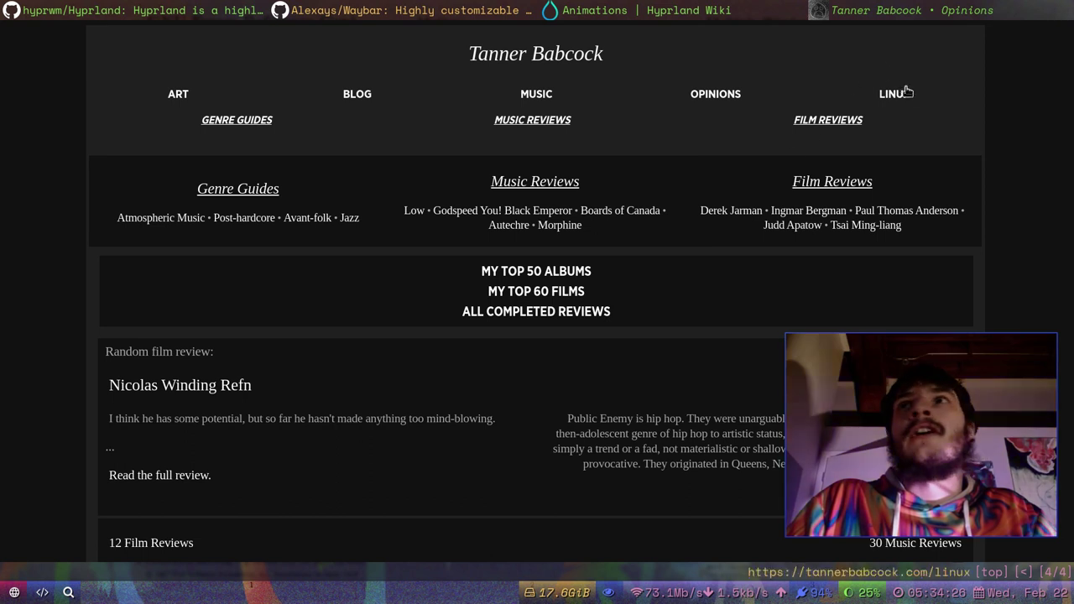
- Open Linux Help's Basic Unix/Linux Shell Commands guide, skim it, and go back to the index
left_click(905, 96)
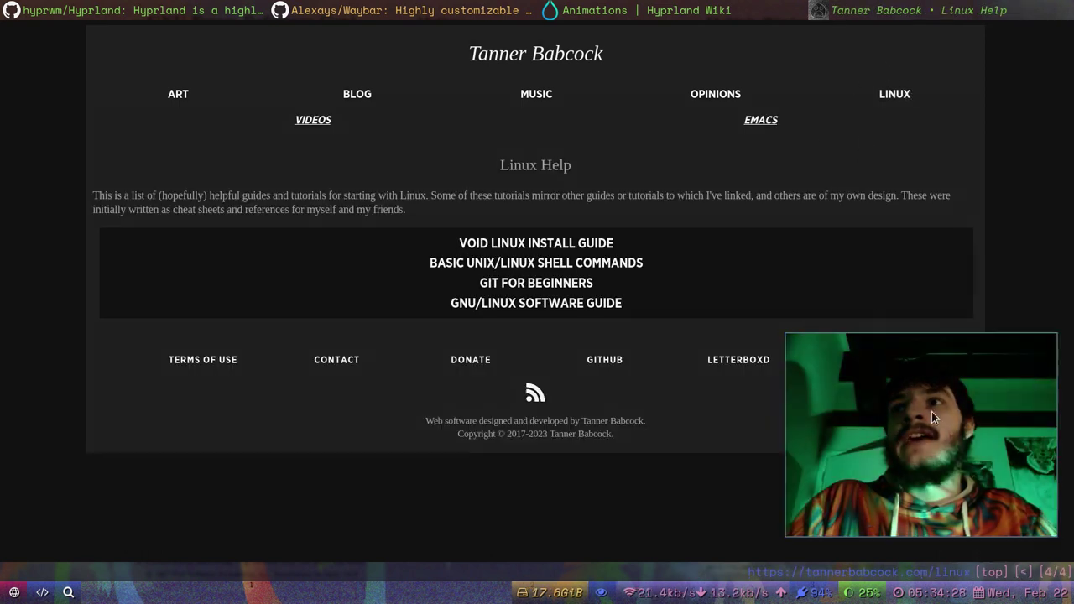
left_click(537, 262)
scroll(637, 313, "down", 3)
scroll(609, 351, "up", 3)
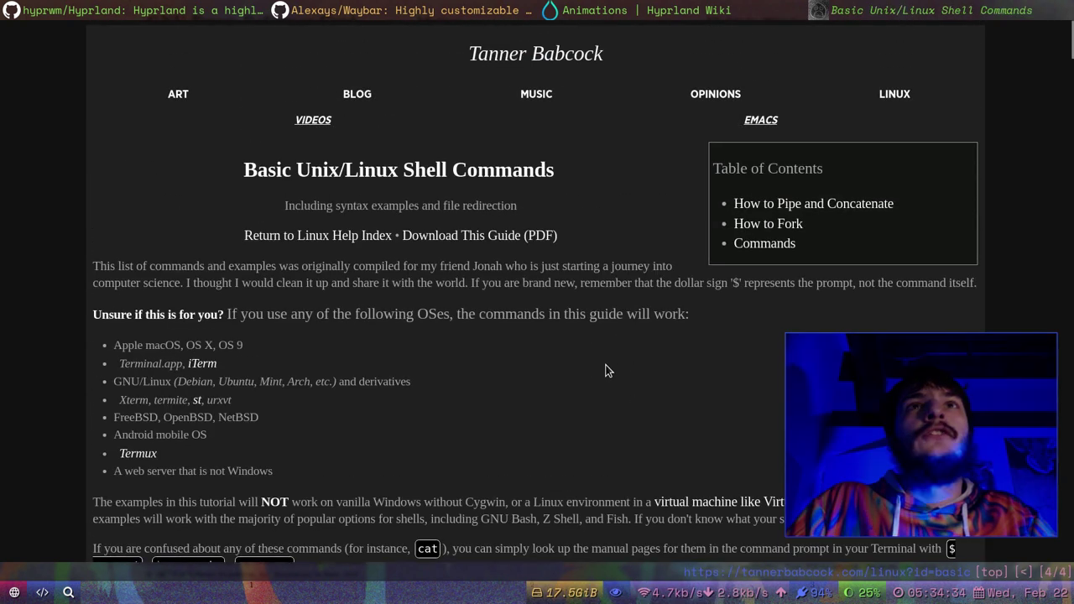
right_click(606, 365)
left_click(613, 373)
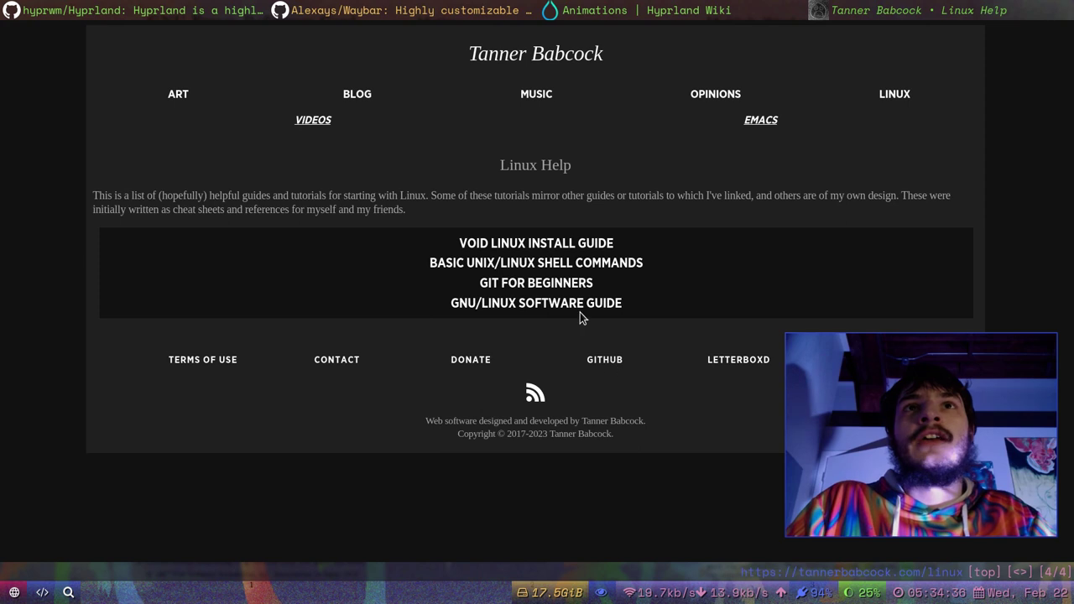
- Skim the Git for Beginners guide and return to the Linux Help index
left_click(549, 283)
scroll(554, 290, "down", 5)
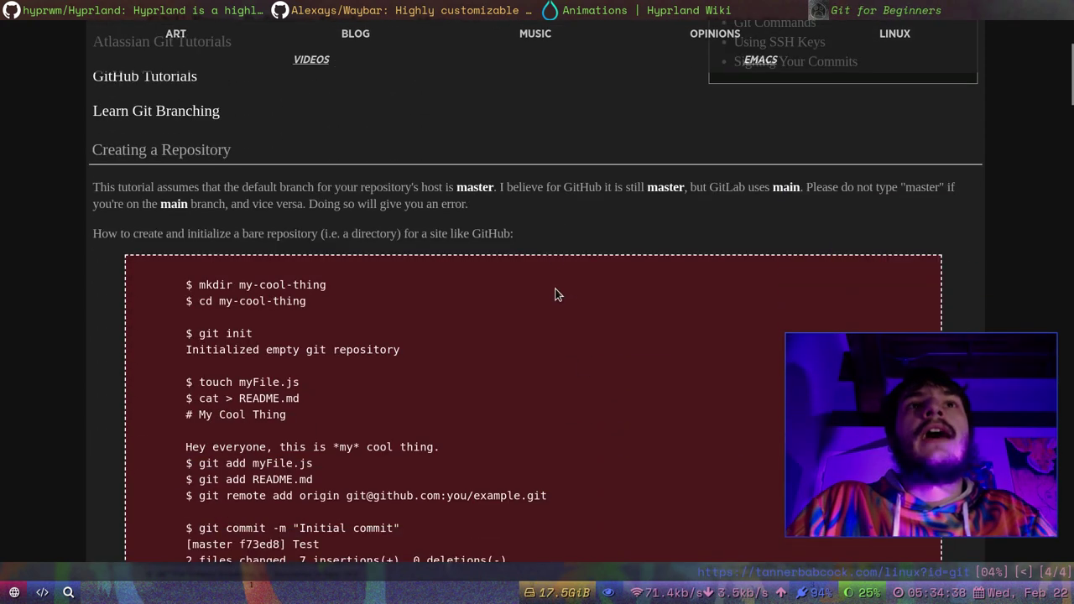
scroll(578, 369, "up", 5)
right_click(579, 308)
left_click(587, 313)
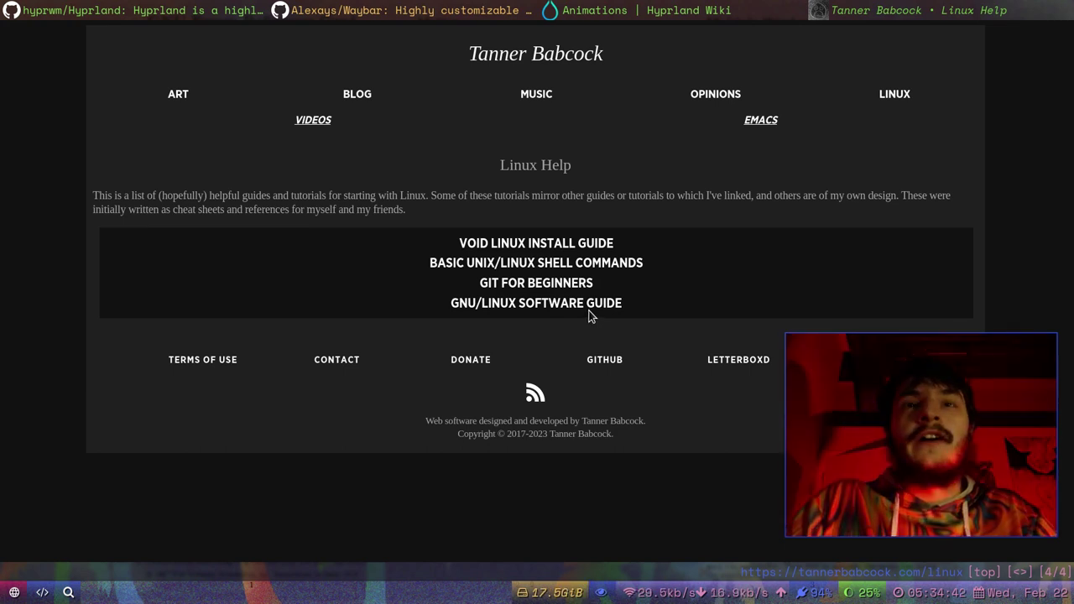
- Switch to the Animations | Hyprland Wiki tab and scroll it briefly
left_click(669, 6)
scroll(399, 361, "down", 3)
scroll(252, 335, "up", 3)
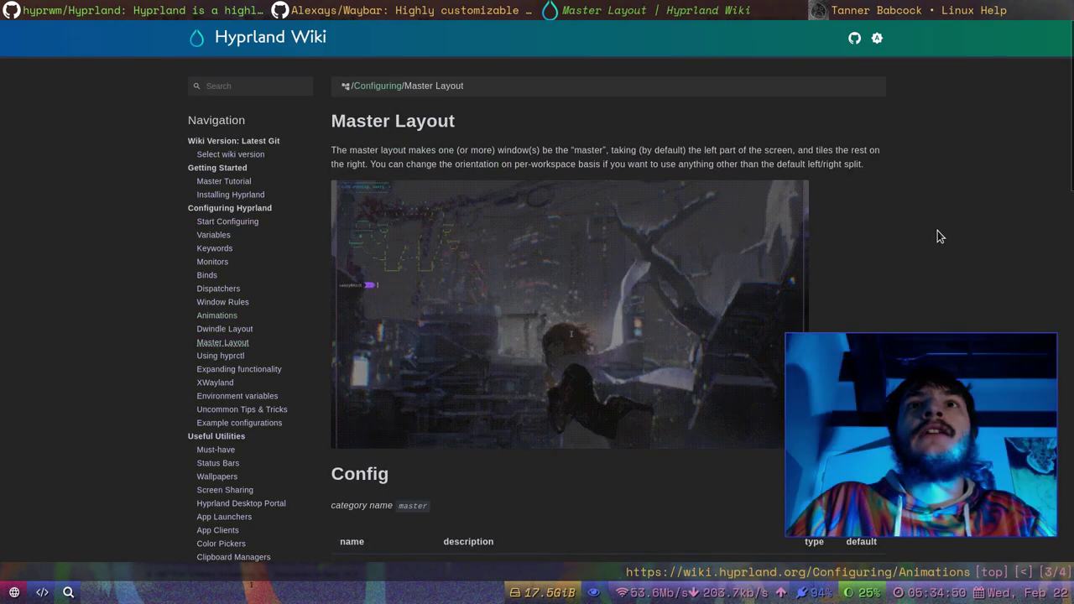
- Scroll through the Master Layout Config table, then switch to Emacs on workspace 1
scroll(469, 193, "down", 3)
scroll(468, 192, "down", 3)
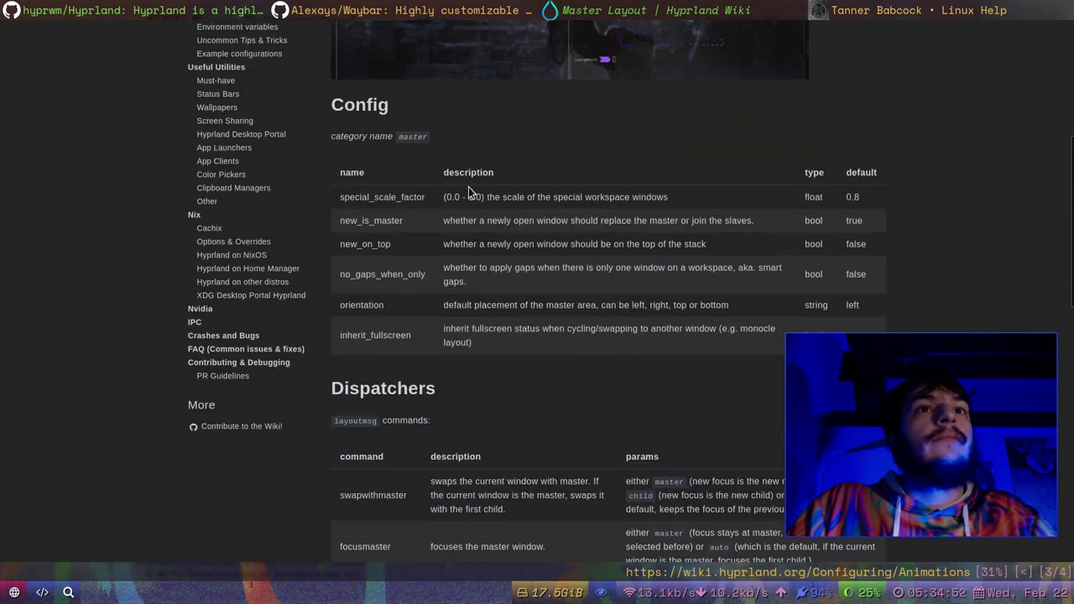
scroll(487, 285, "up", 5)
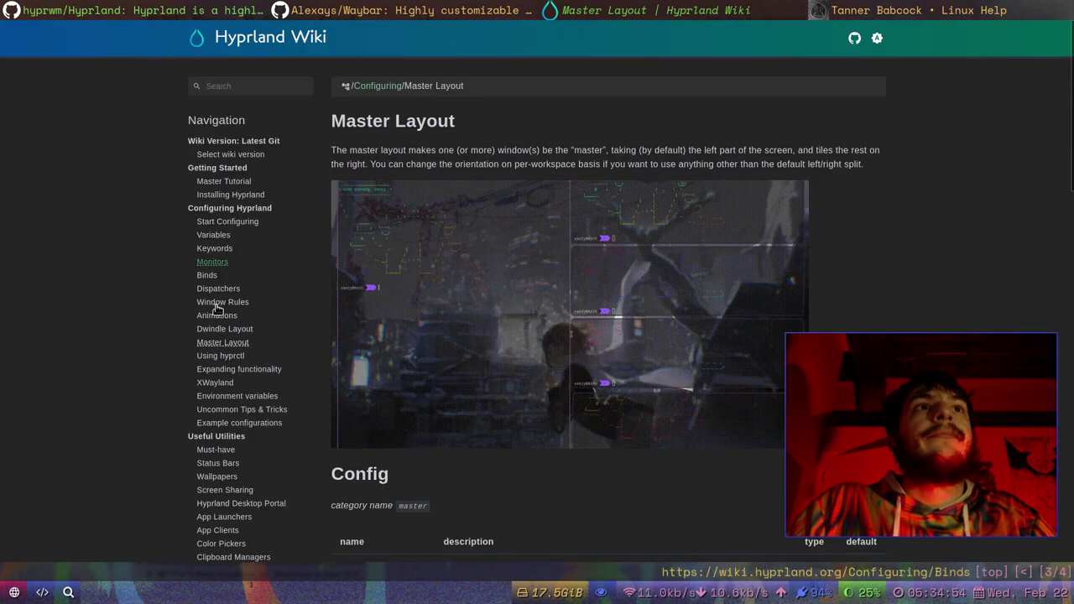
scroll(217, 308, "down", 5)
key("super+1")
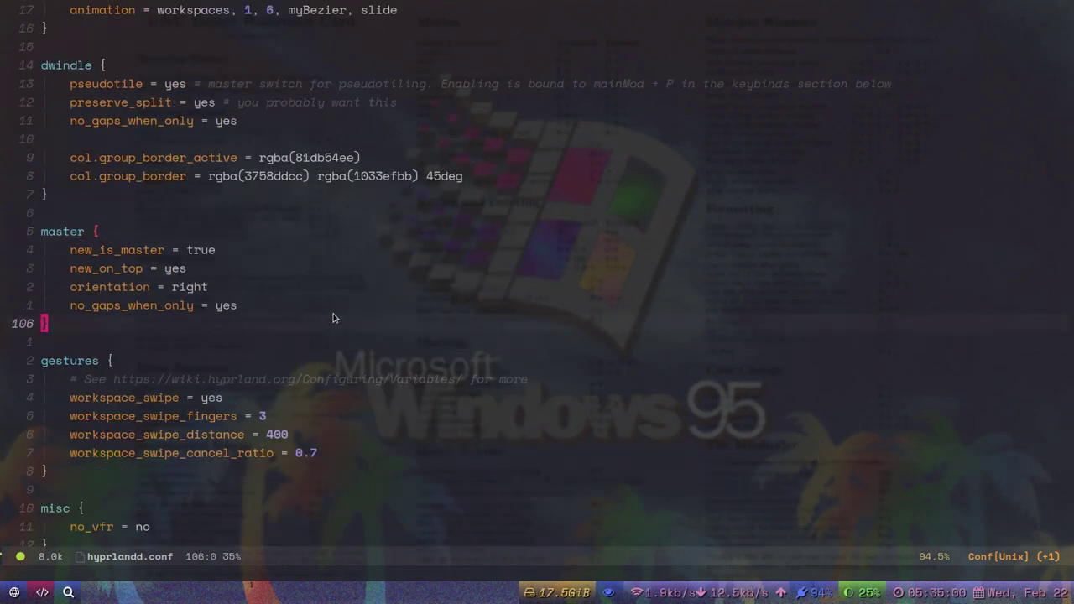
- Scroll hyprland.conf past the master, windowrulev2 and animations blocks, then return to the browser
scroll(344, 306, "down", 5)
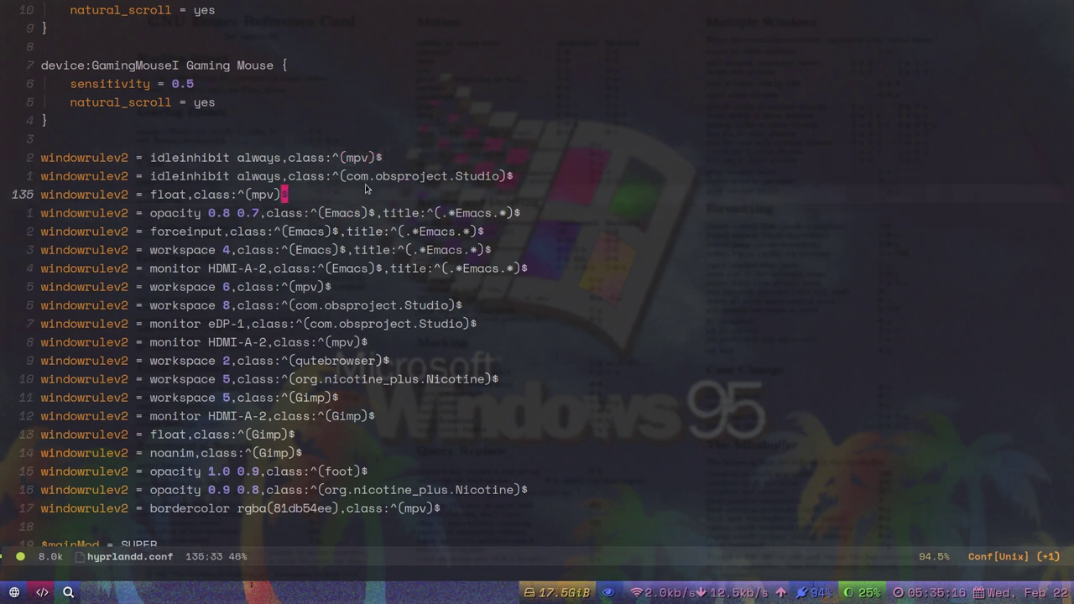
scroll(56, 600, "down", 2)
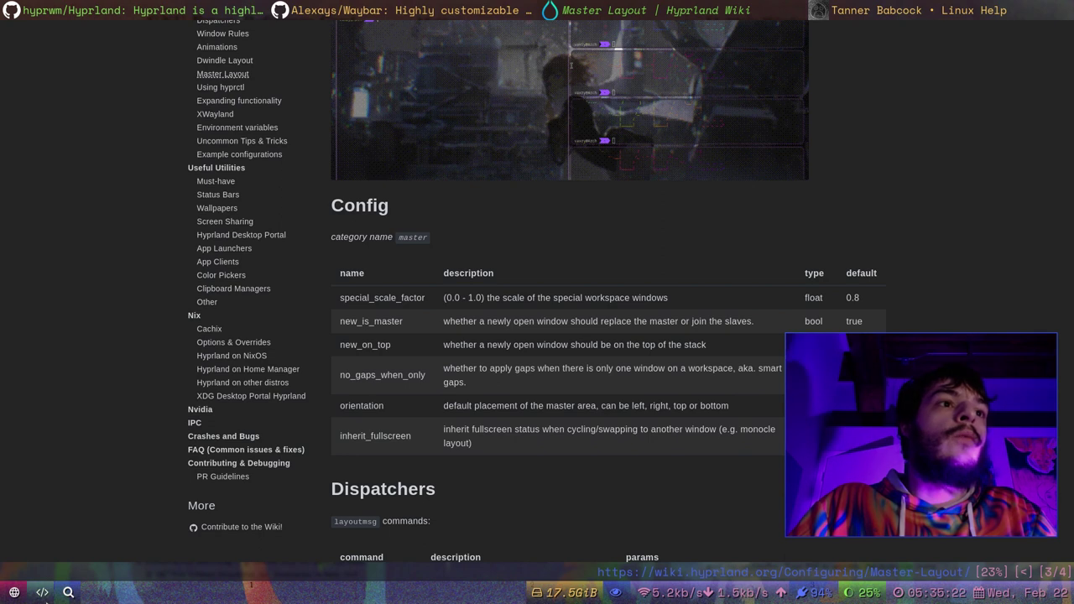
scroll(56, 592, "up", 1)
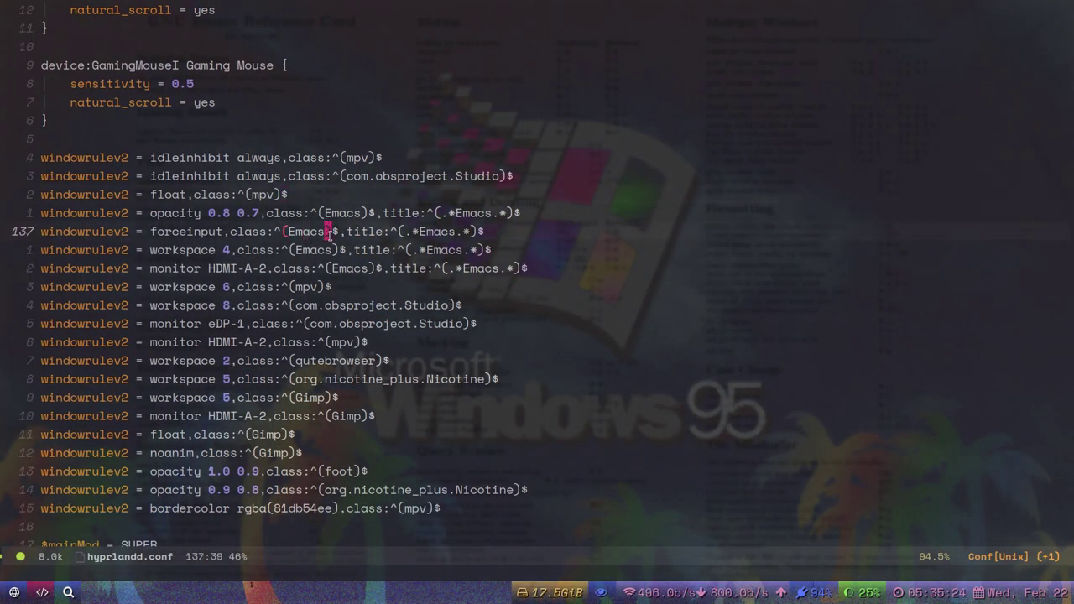
scroll(331, 254, "down", 2)
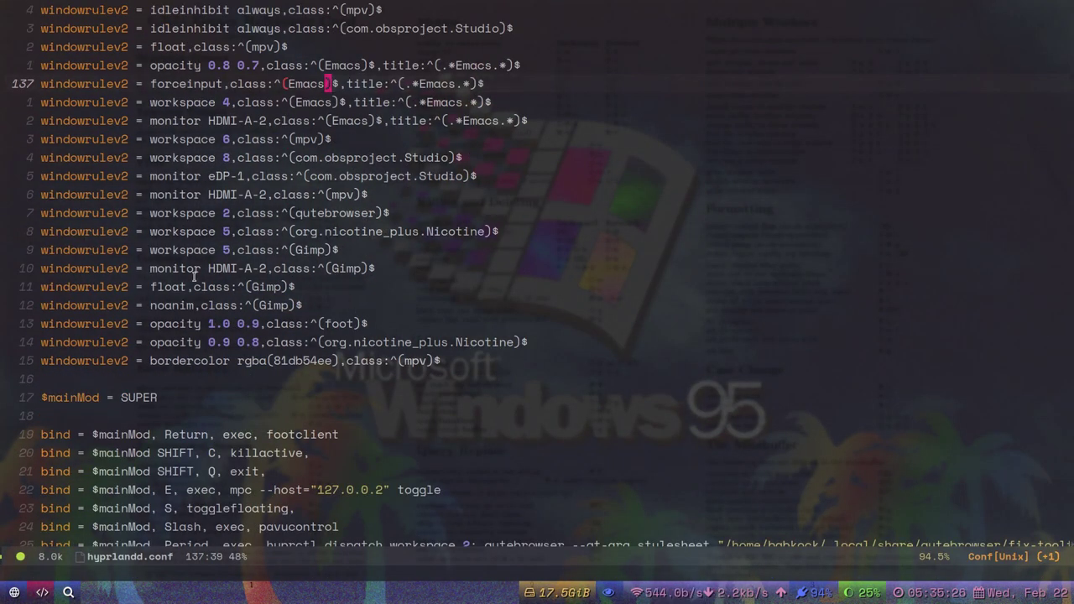
scroll(256, 405, "up", 20)
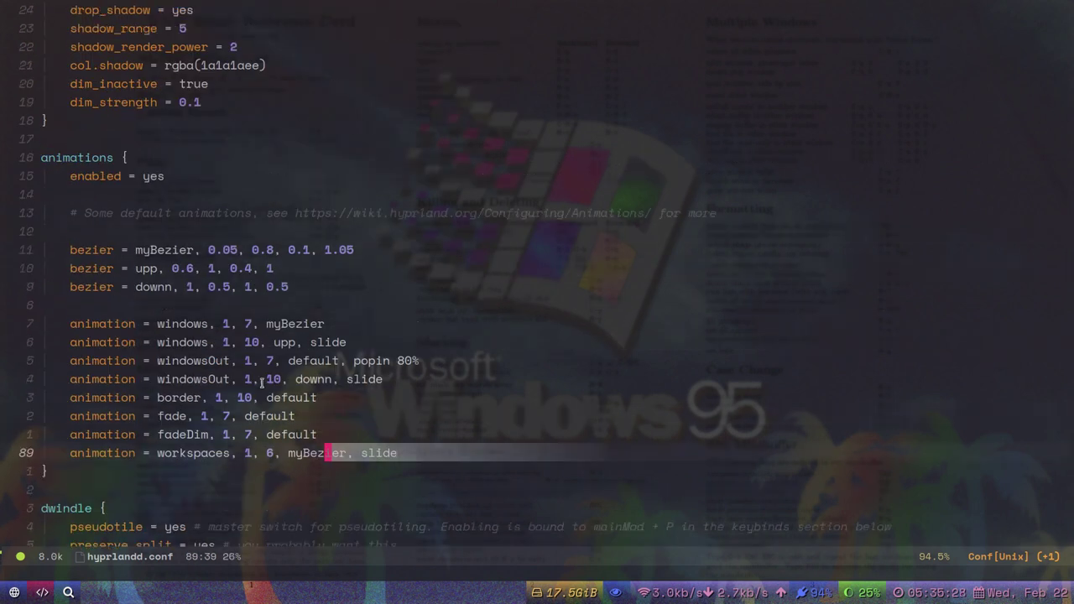
scroll(261, 387, "up", 15)
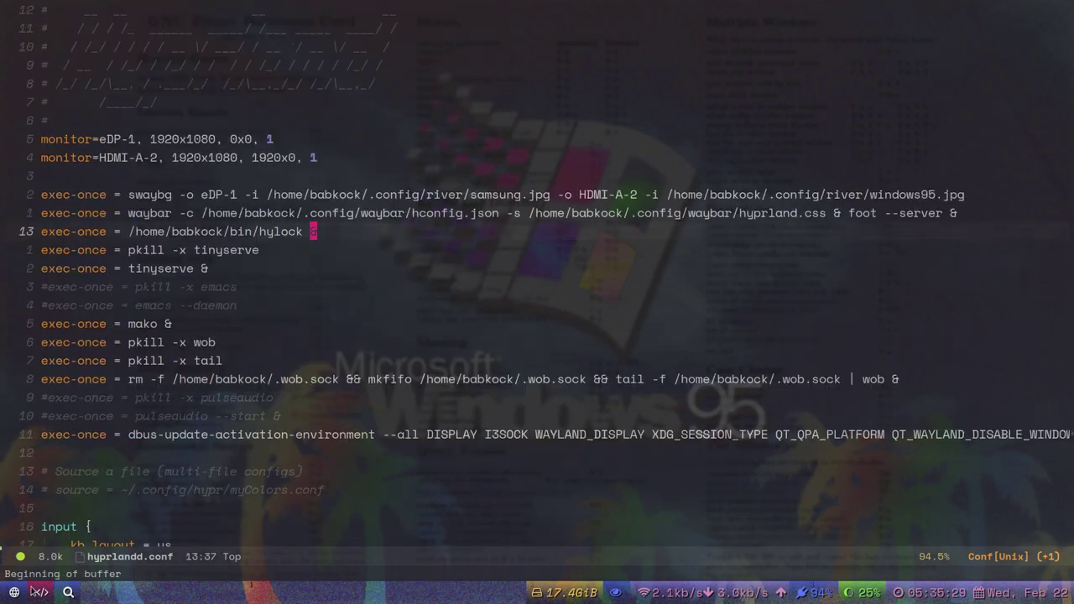
left_click(15, 591)
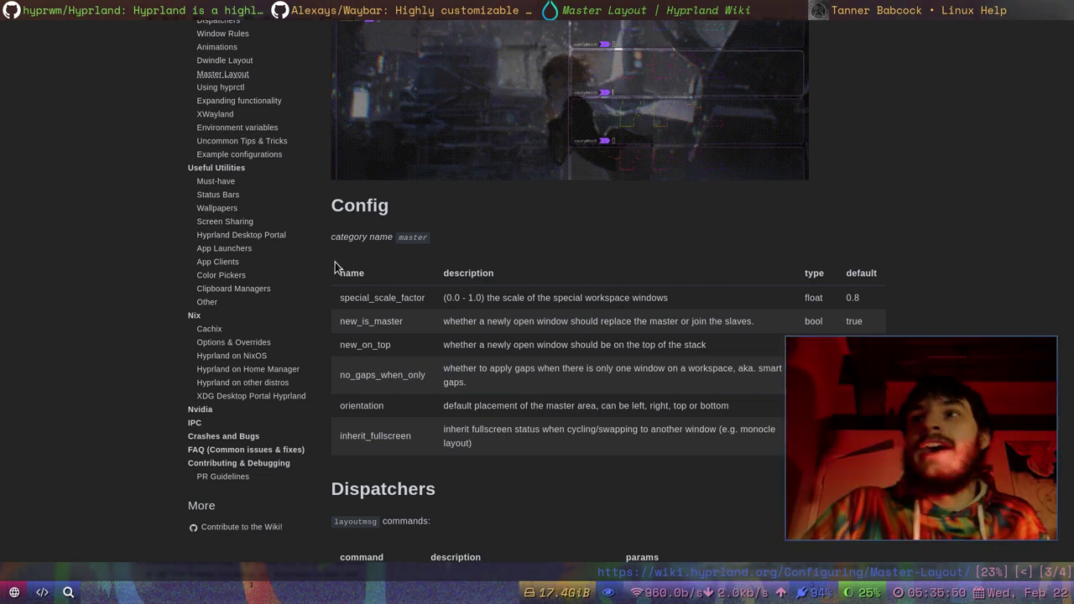
- Scroll the Master Layout dispatchers and open the wiki's Status Bars page
scroll(394, 261, "down", 4)
scroll(505, 208, "down", 4)
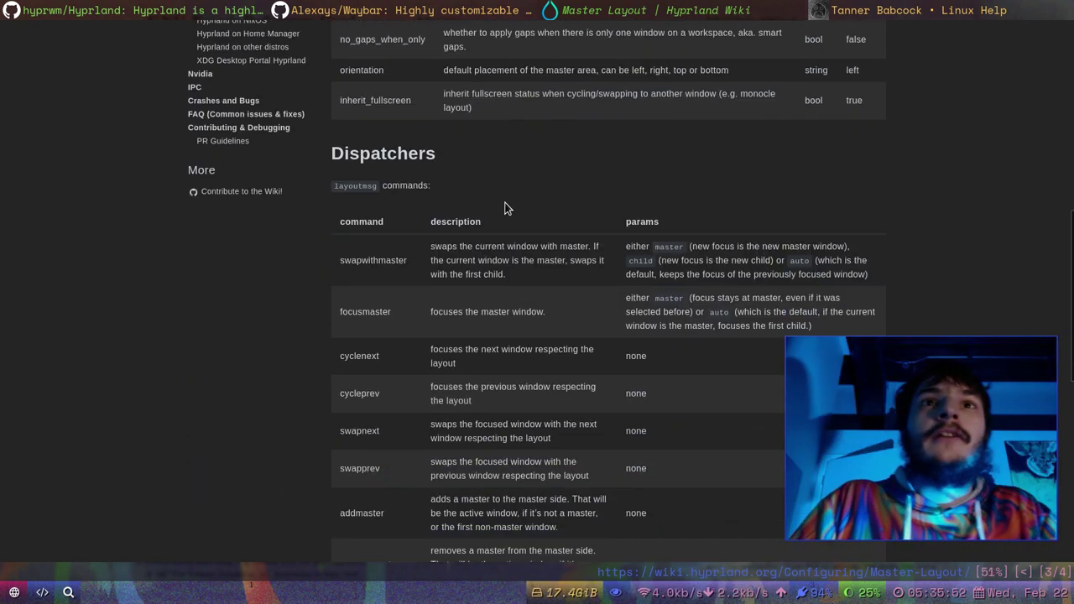
scroll(477, 265, "up", 10)
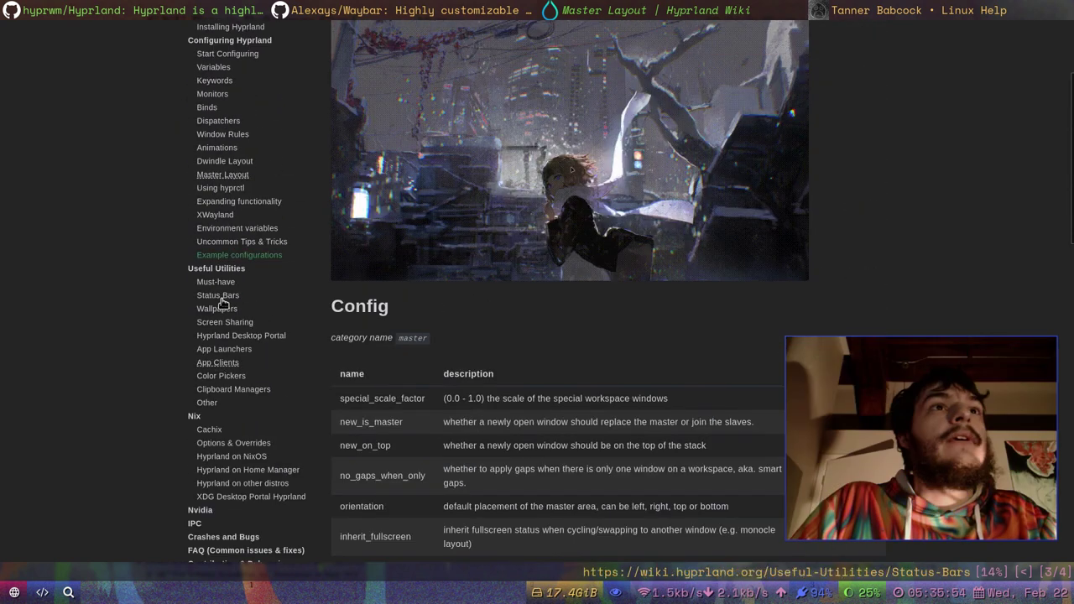
left_click(221, 299)
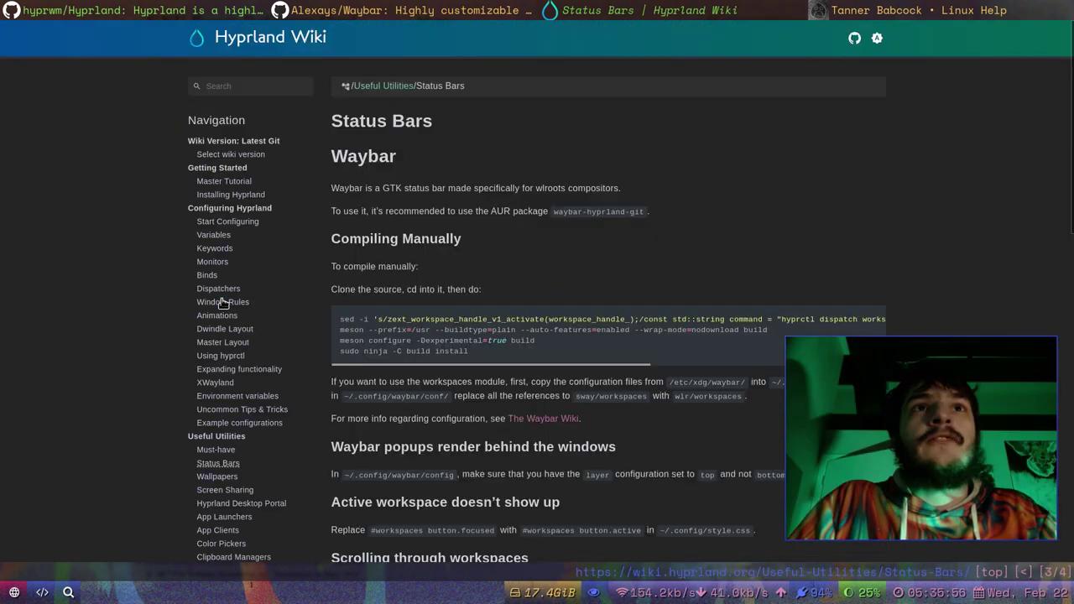
- Zoom the Status Bars page to 110% and read Waybar's install instructions
scroll(571, 217, "down", 3)
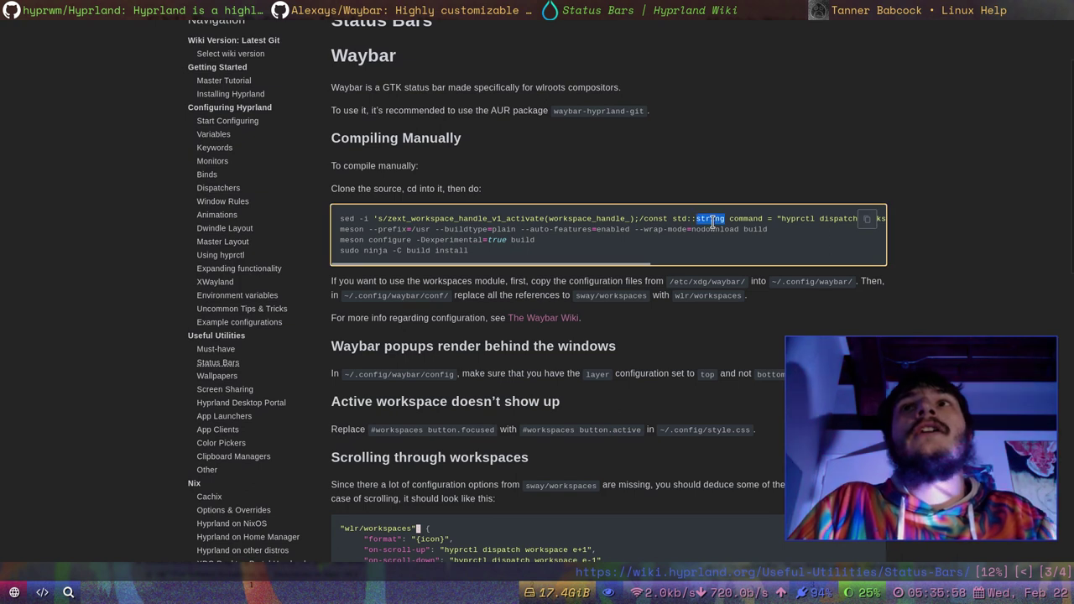
left_click(732, 176)
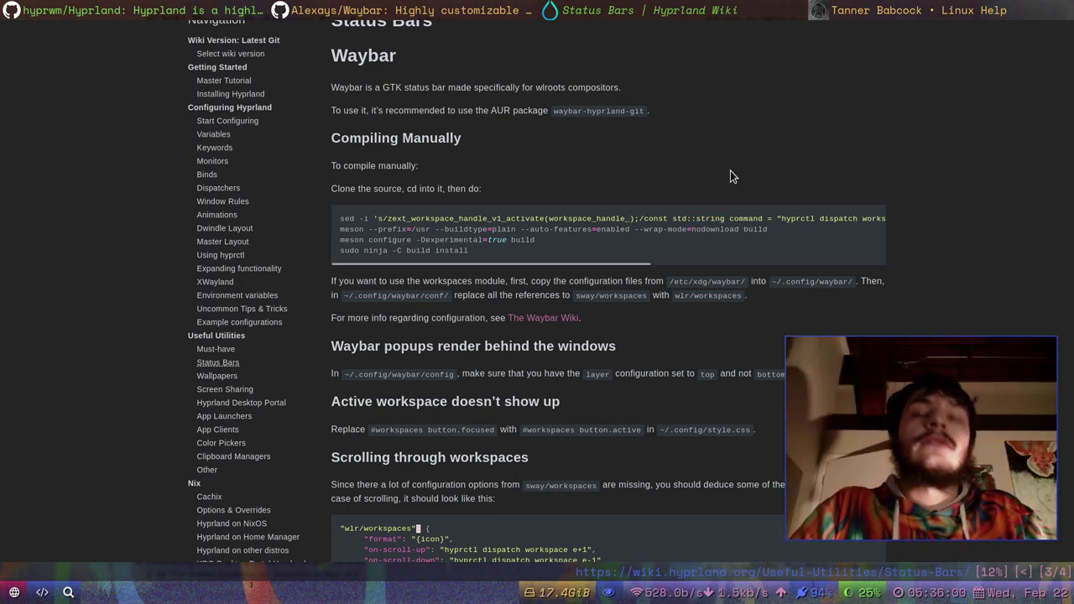
key("plus")
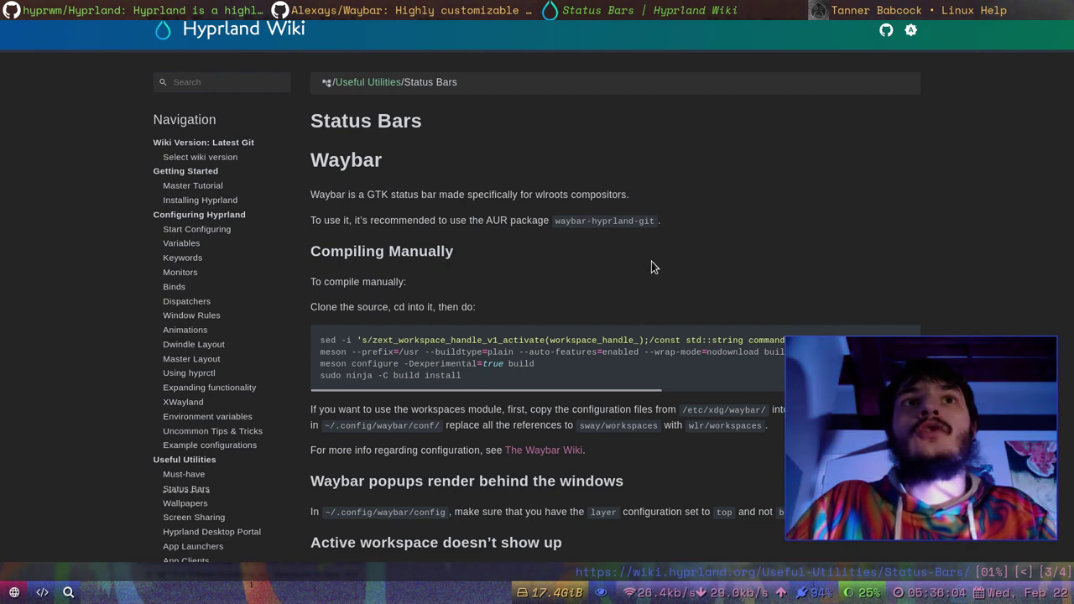
scroll(654, 263, "down", 2)
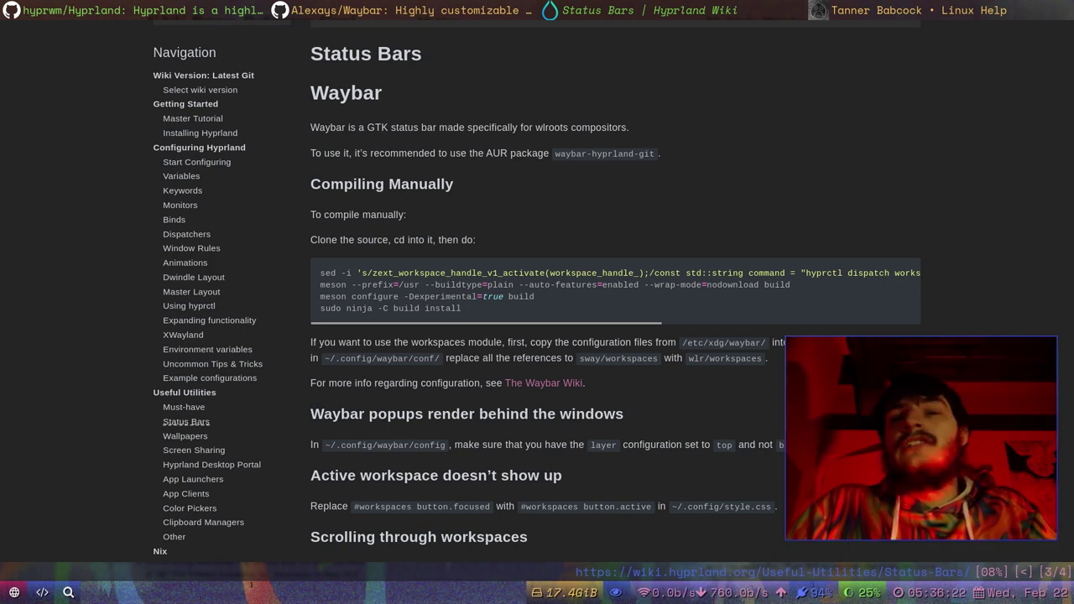
scroll(550, 406, "up", 2)
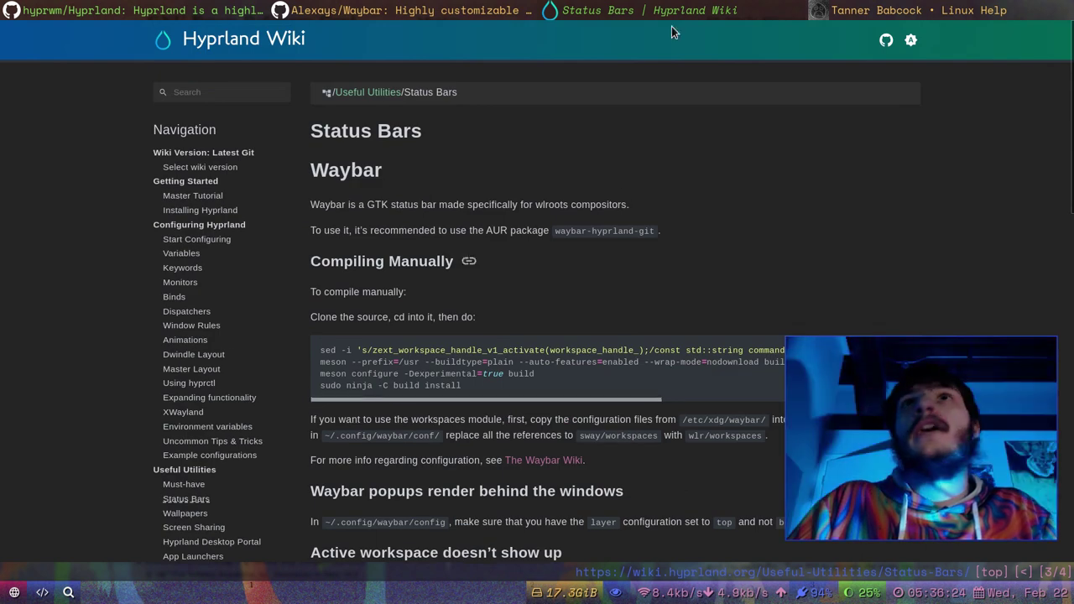
- Bring up the Alexays/Waybar GitHub page, briefly flipping between workspaces
left_click(420, 8)
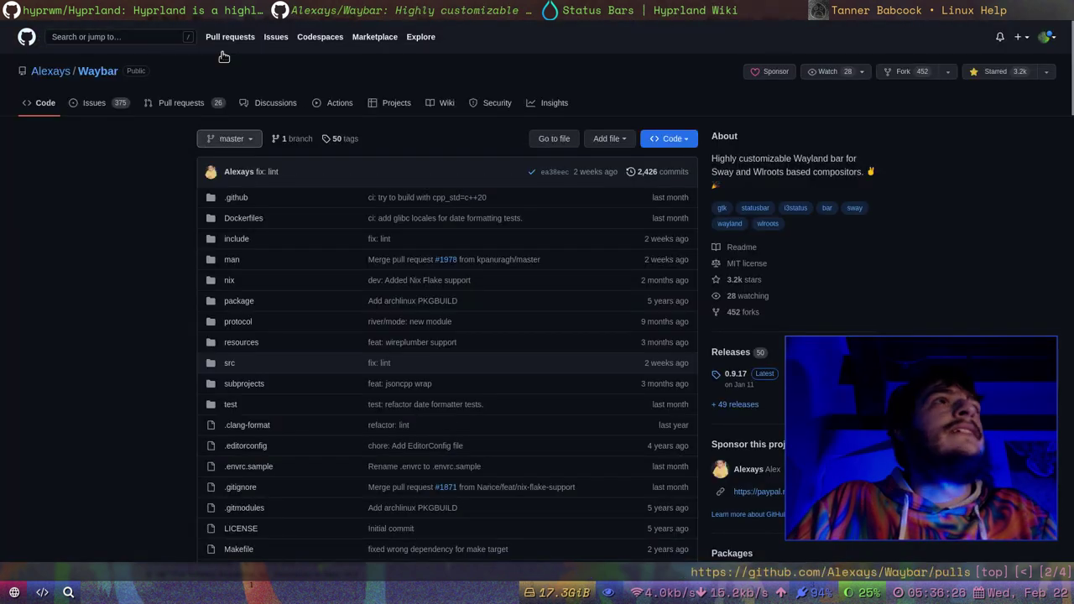
scroll(89, 345, "down", 15)
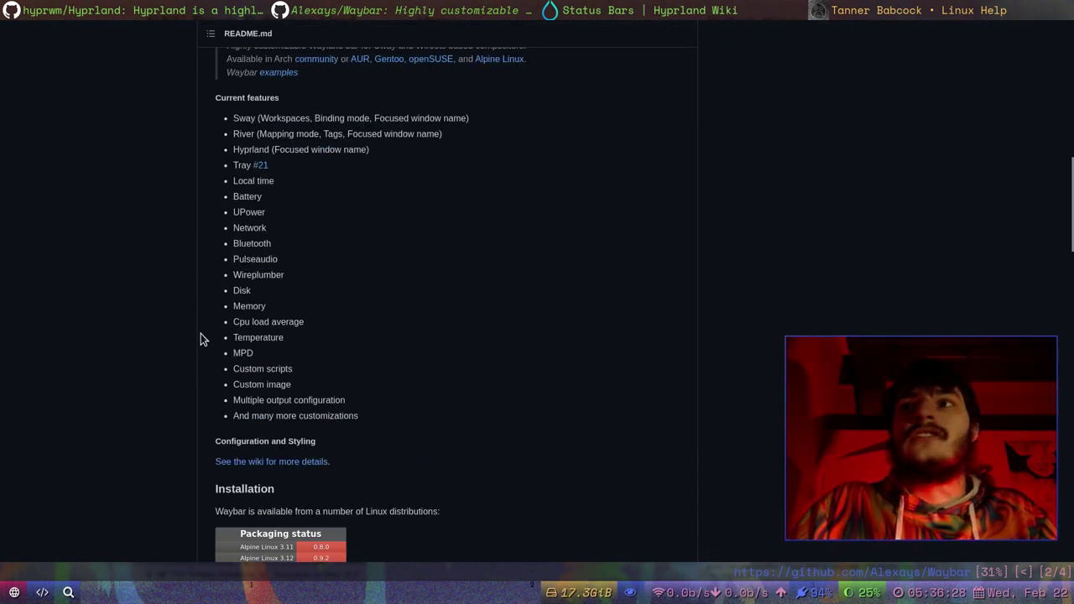
scroll(445, 335, "down", 3)
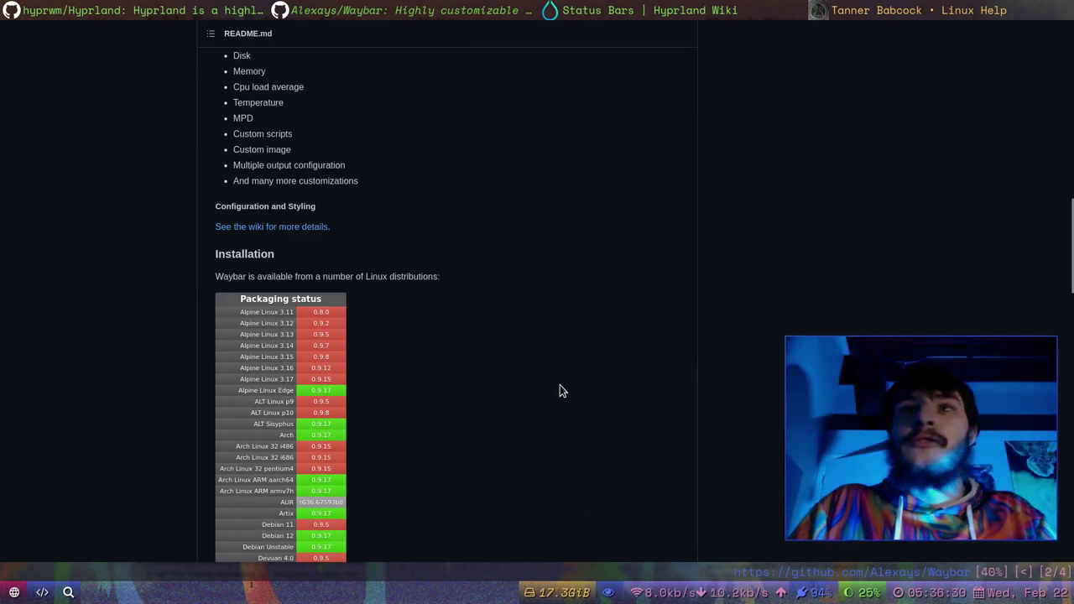
key("super+2")
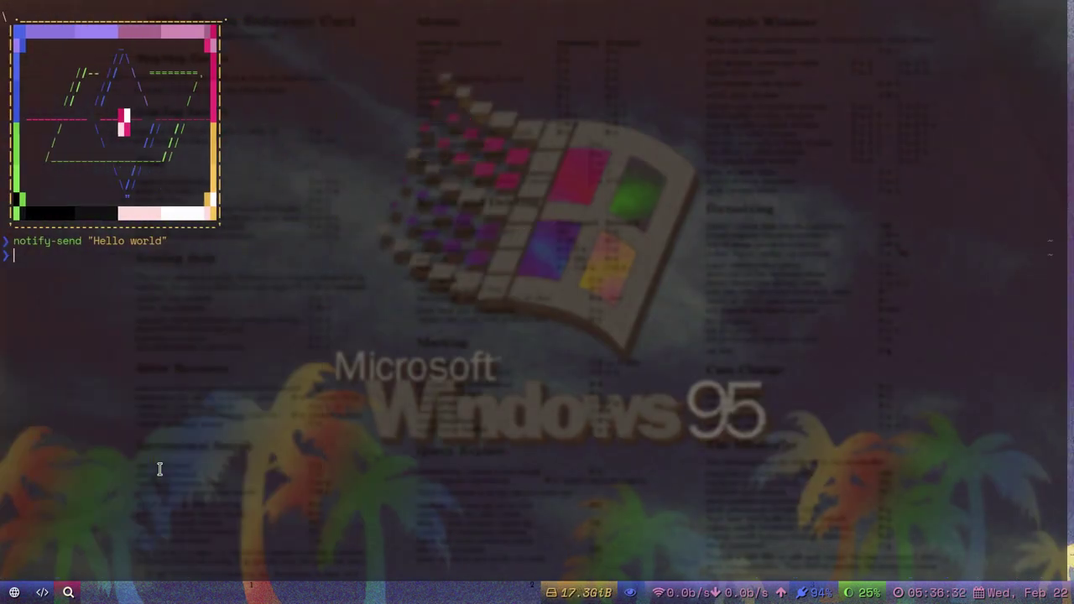
key("super+3")
key("super+1")
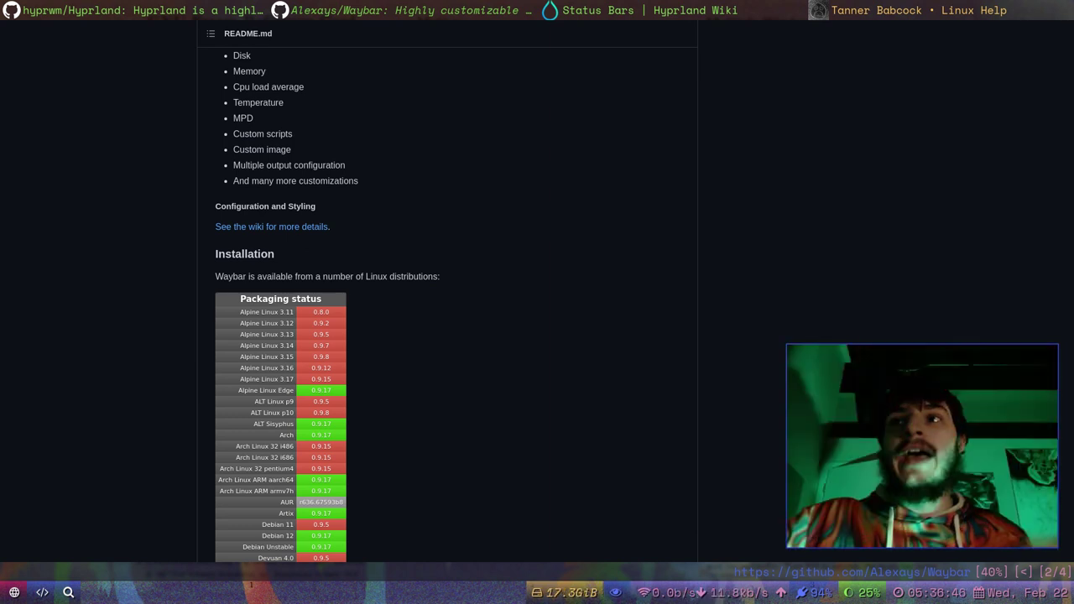
- Scroll the Waybar README back up to its Packaging status section
key("k")
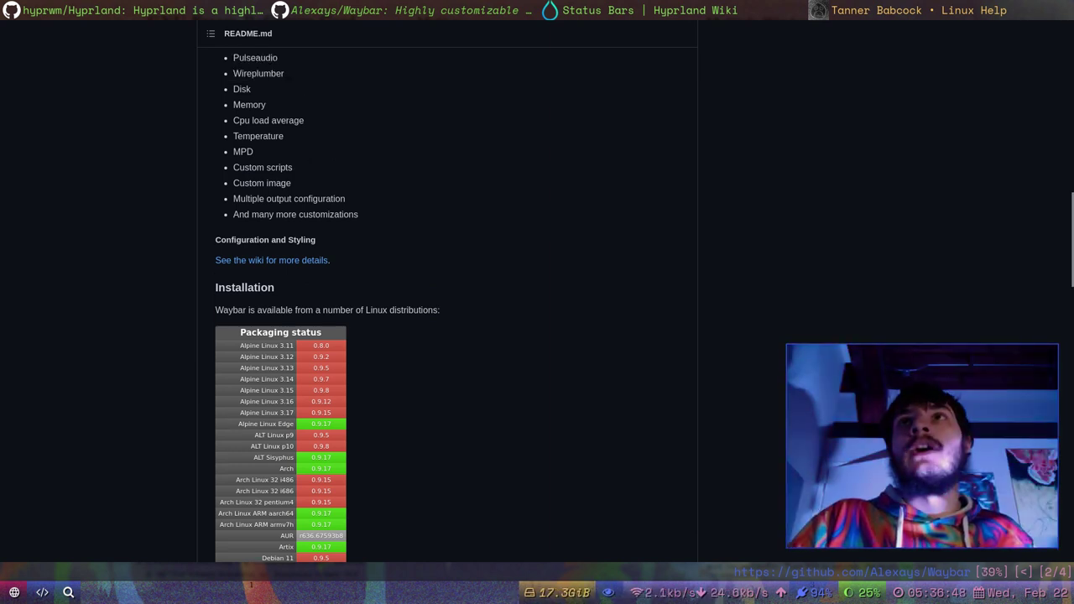
scroll(780, 289, "up", 5)
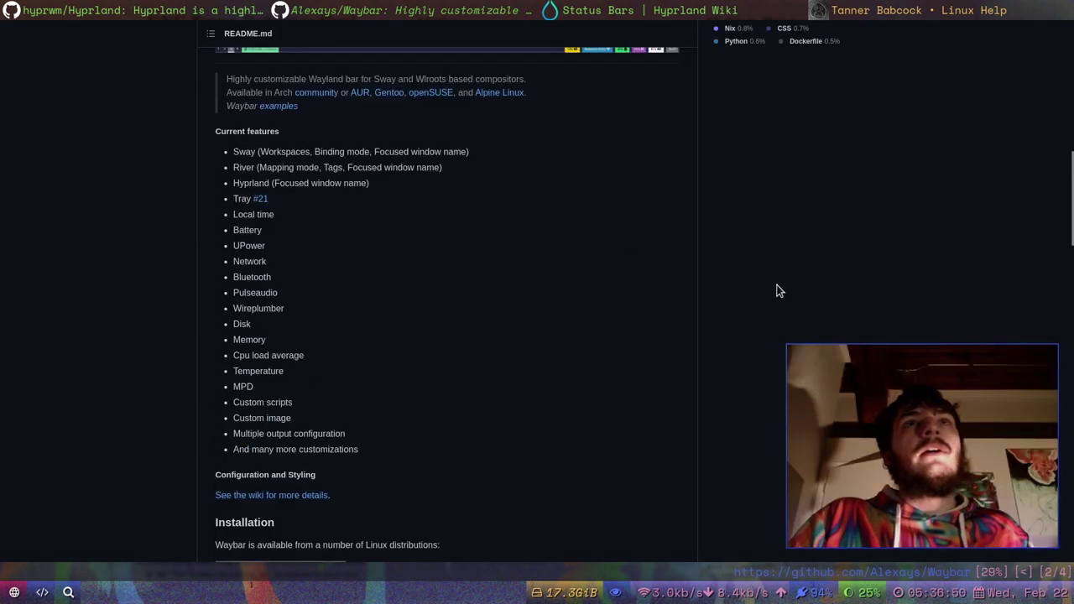
scroll(792, 273, "up", 5)
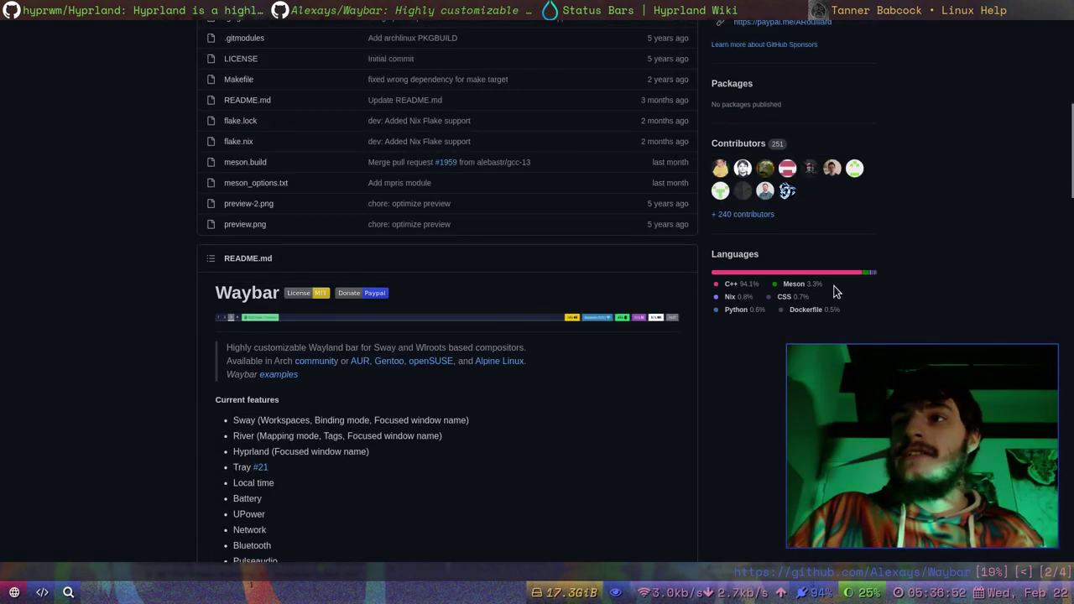
scroll(987, 300, "up", 9)
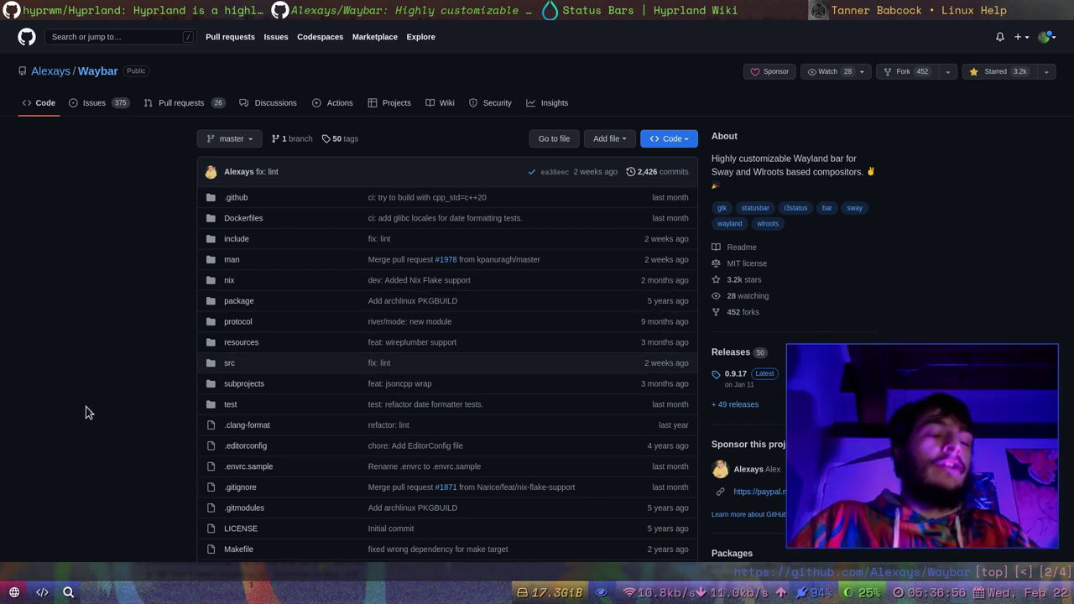
- On workspace 2, close the lower-left foot terminal, then spawn and dismiss a new one
key("super+2")
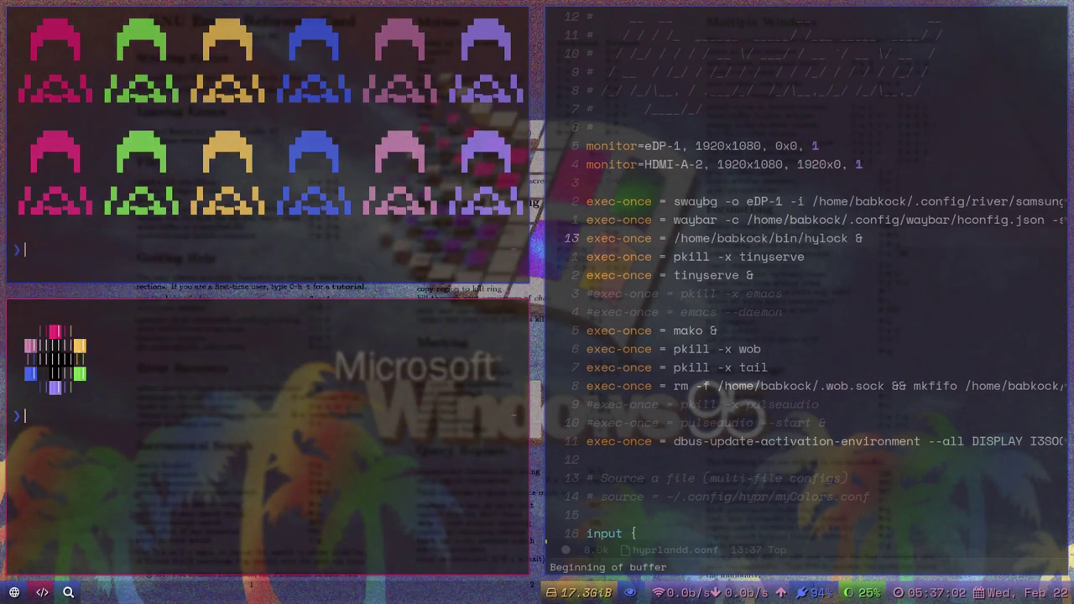
key("super+q")
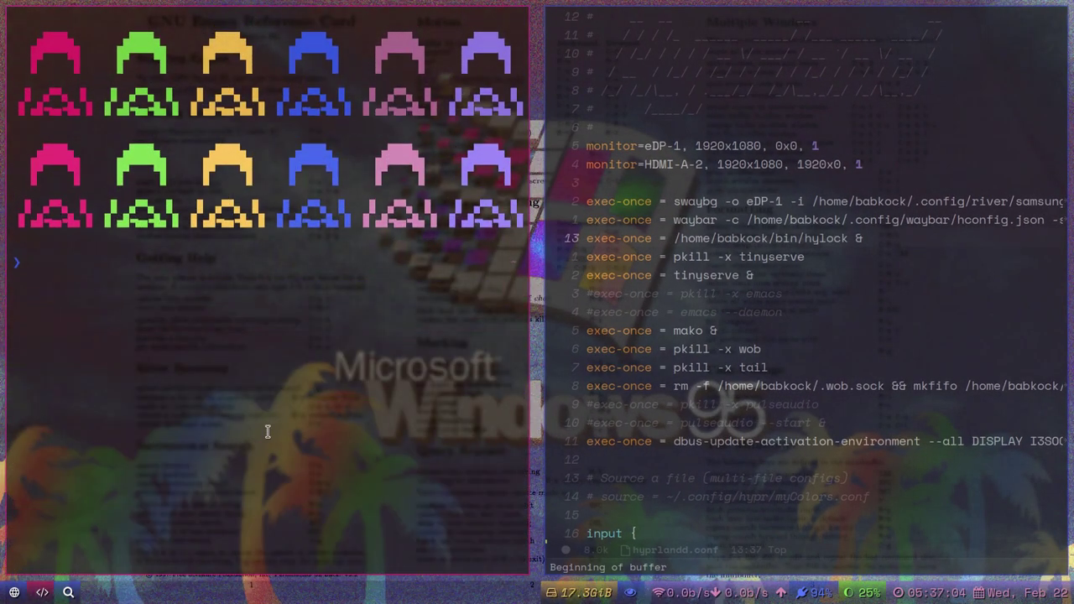
key("super+Return")
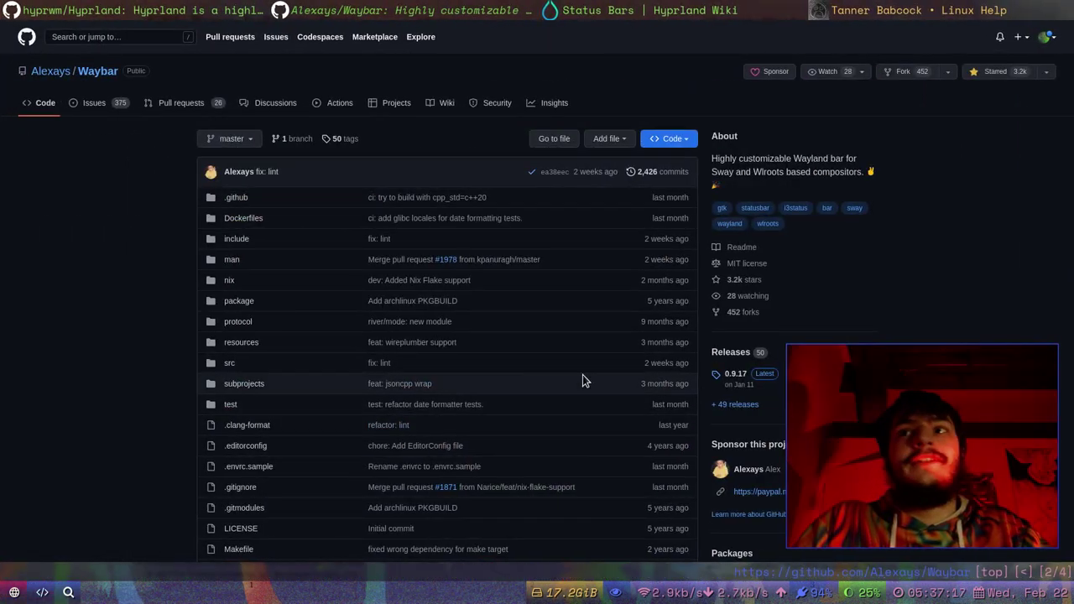
- Skim the Waybar page, then show the hyprwm/Hyprland repository tab with Shift+K
scroll(1007, 258, "down", 1)
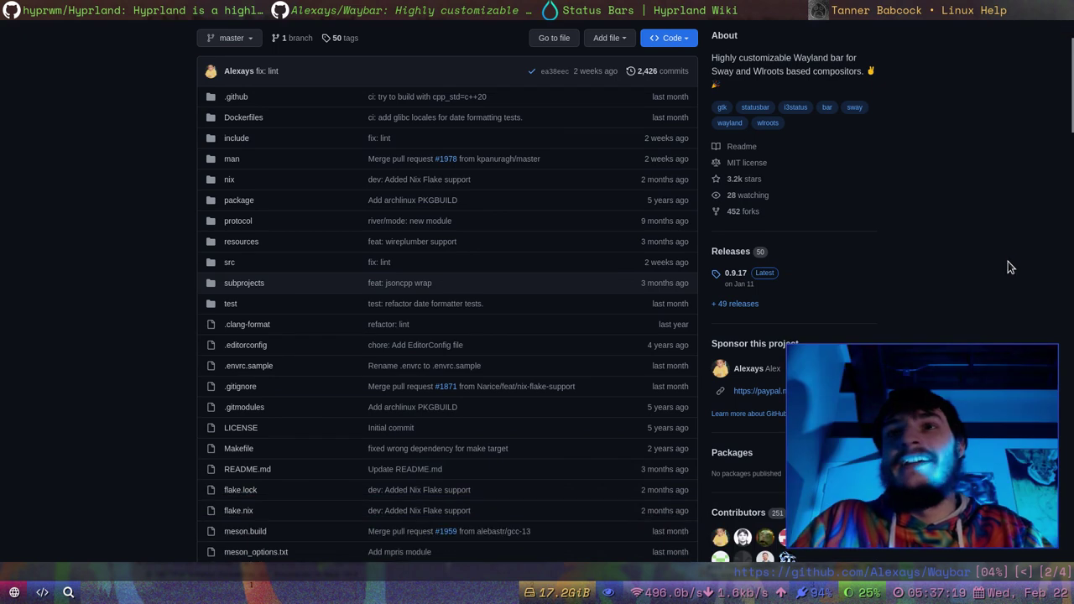
scroll(1008, 266, "up", 1)
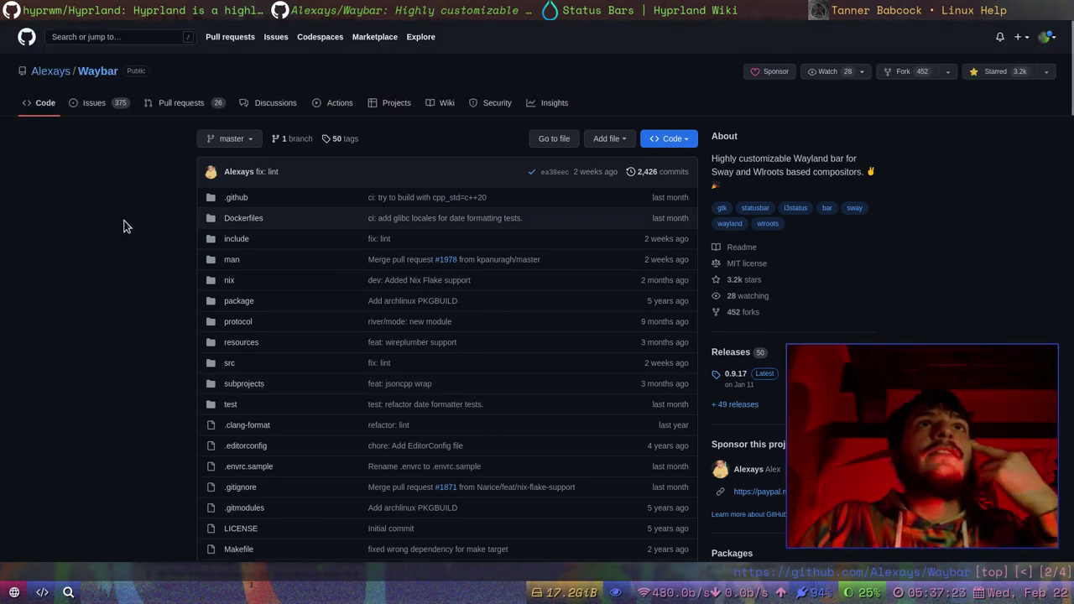
key("shift+k")
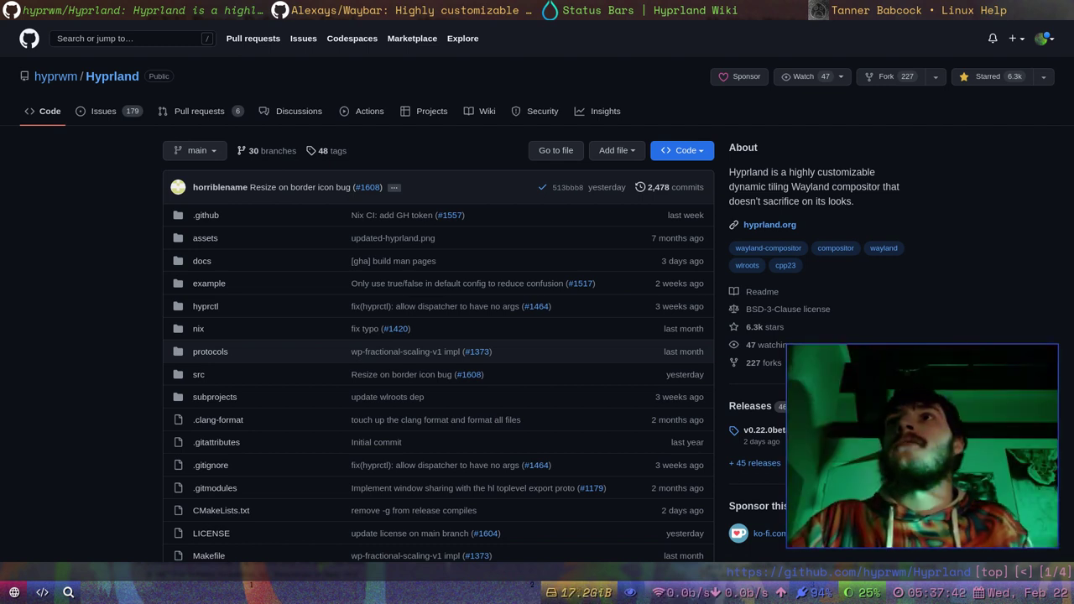
scroll(96, 331, "down", 7)
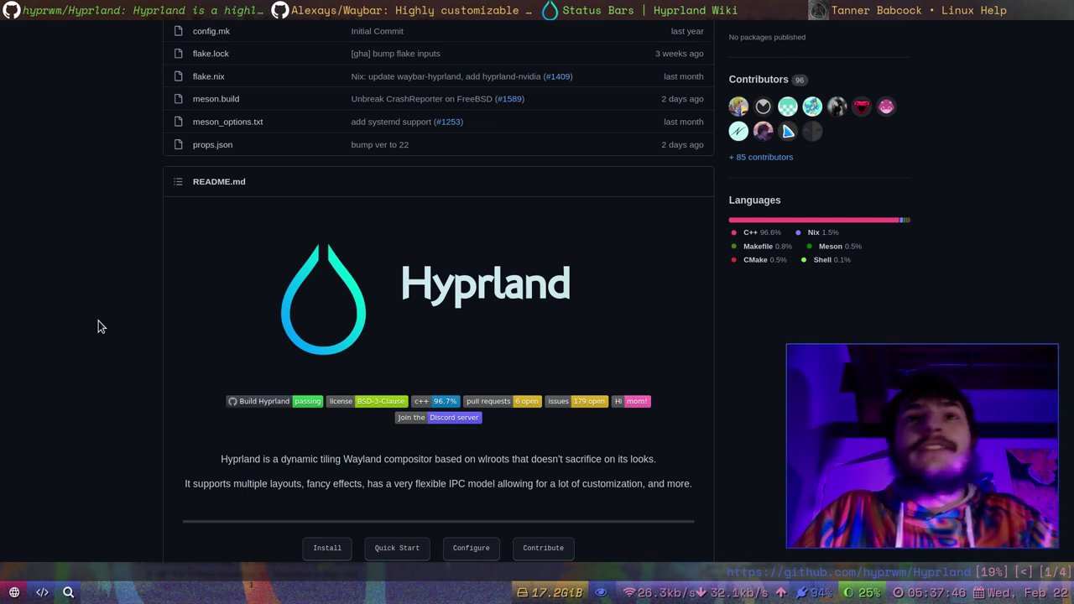
scroll(105, 298, "down", 3)
scroll(113, 346, "up", 8)
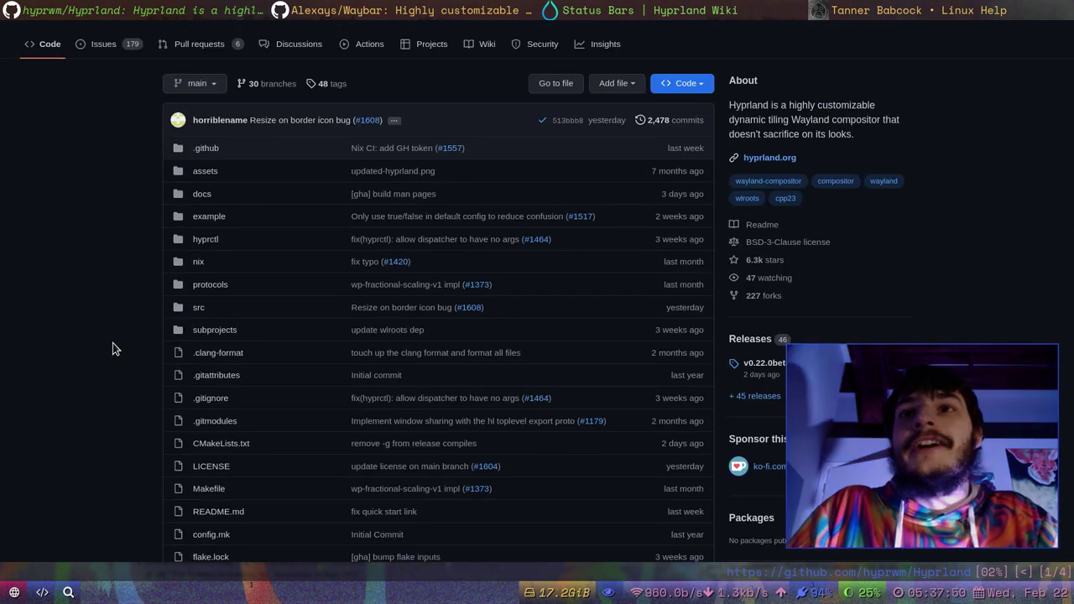
scroll(112, 350, "down", 6)
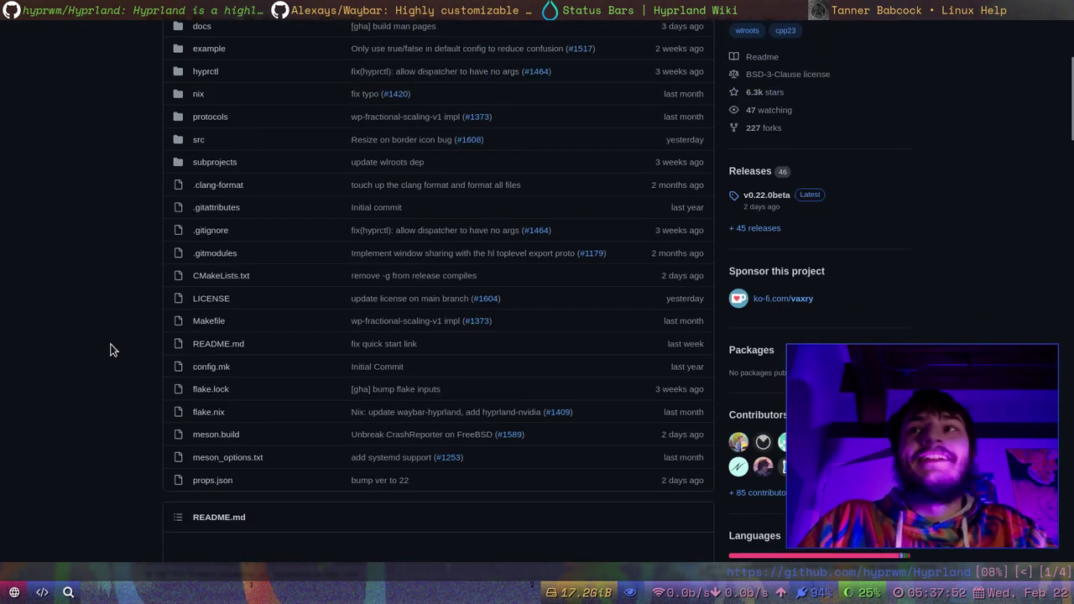
scroll(113, 350, "up", 2)
scroll(113, 350, "up", 4)
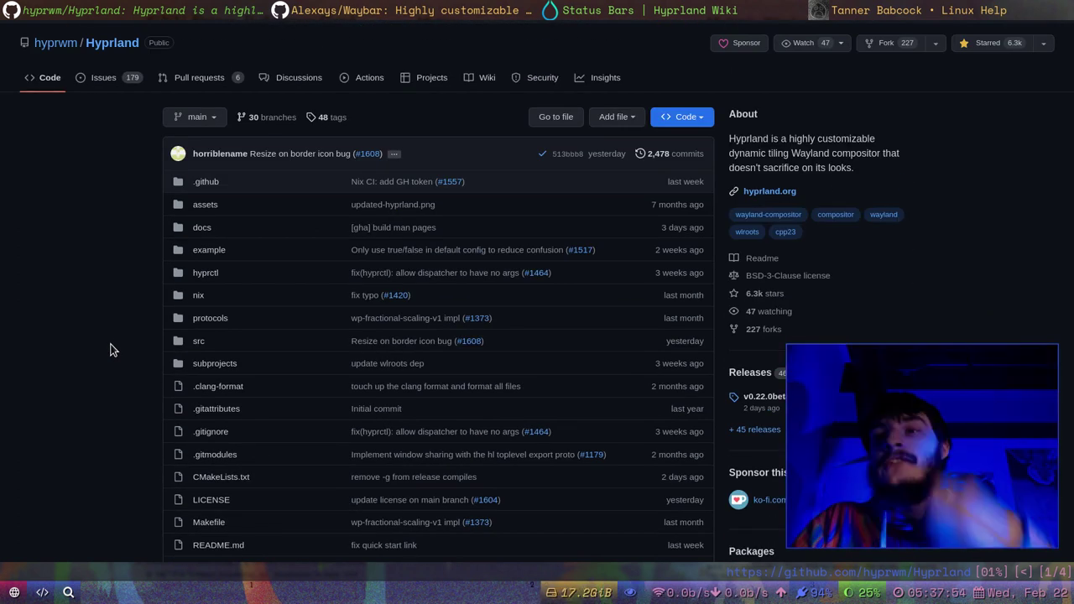
scroll(110, 350, "up", 1)
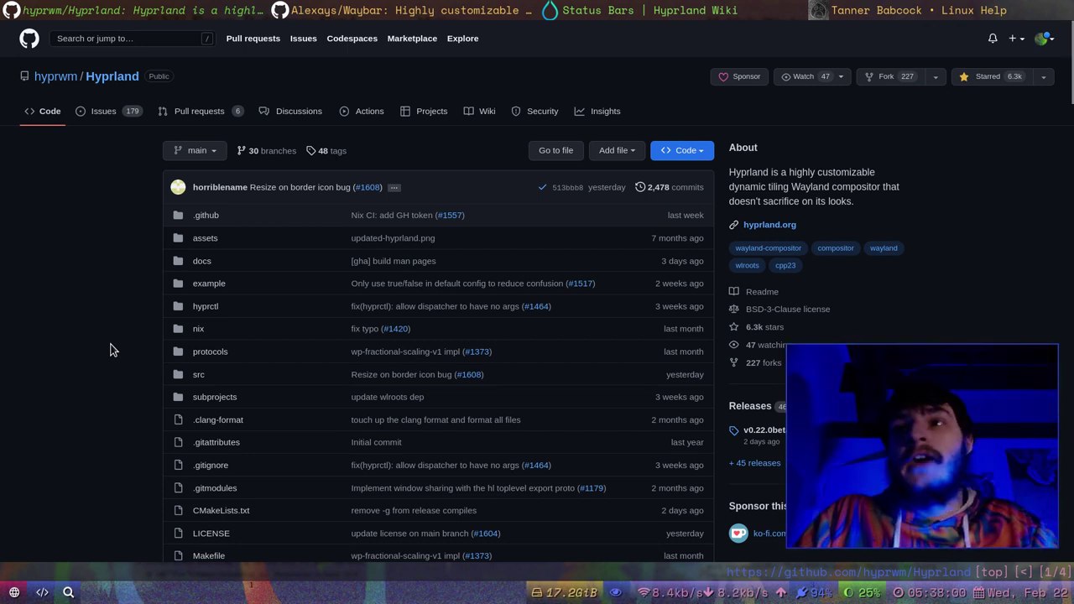
scroll(110, 350, "down", 4)
scroll(110, 350, "up", 4)
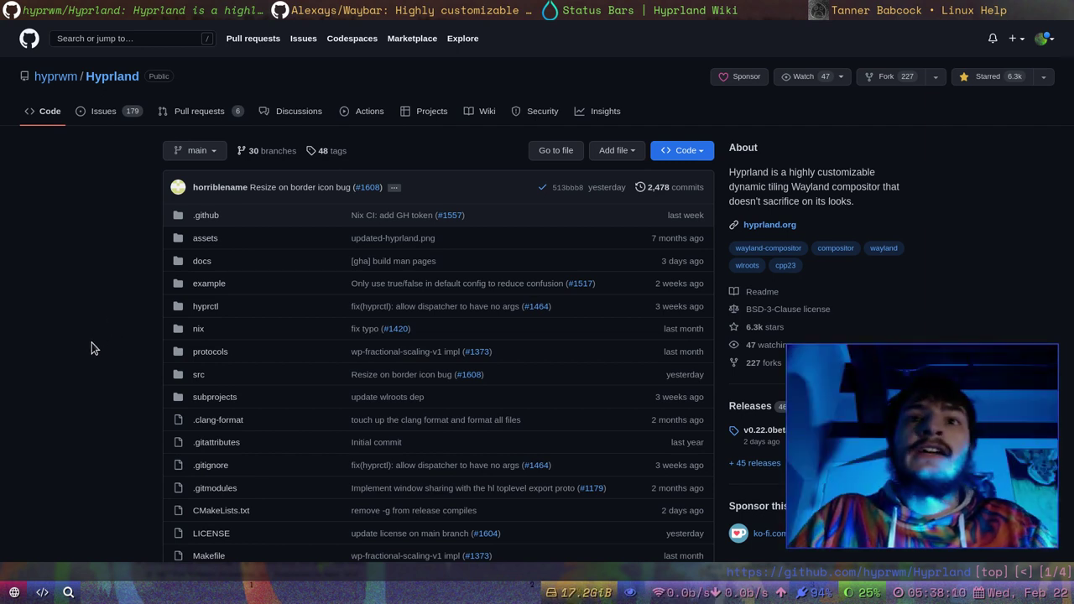
- Clear the foot terminal with 'clear', then return to the browser workspace
left_click(42, 593)
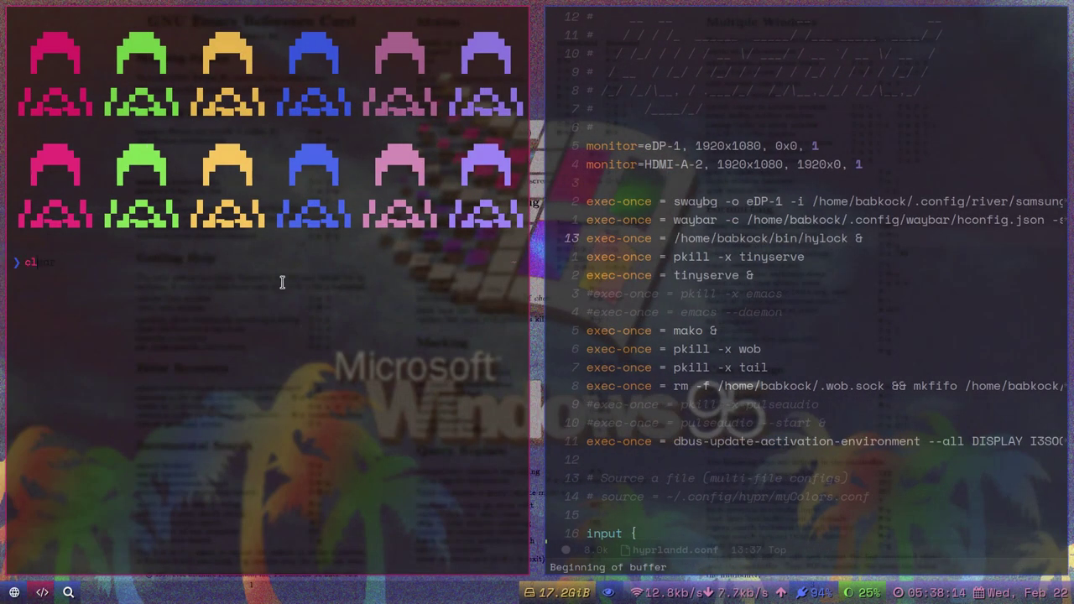
type("ar")
key("Return")
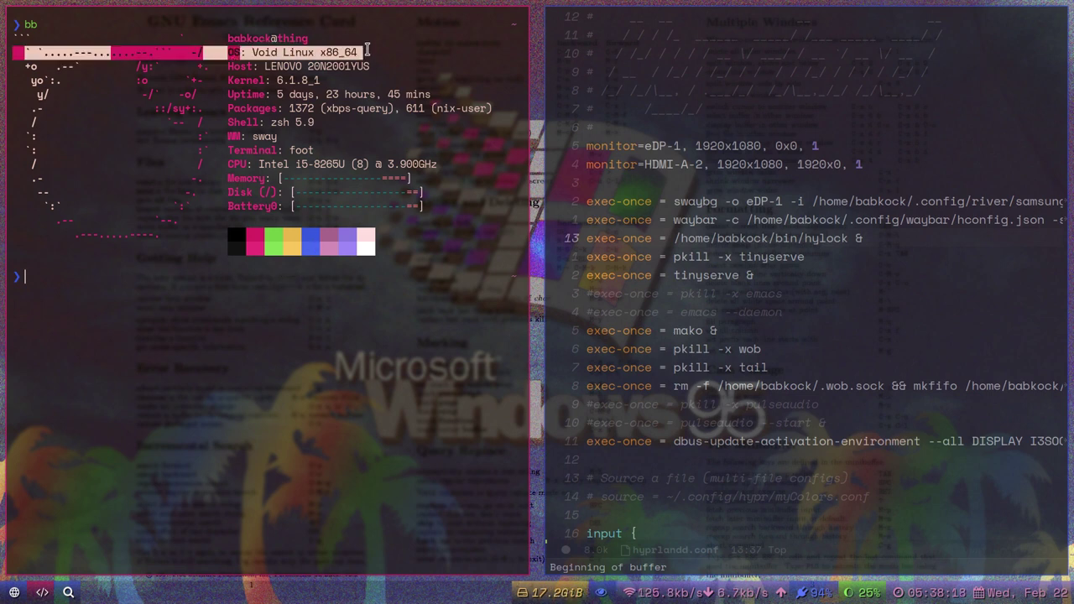
key("super+1")
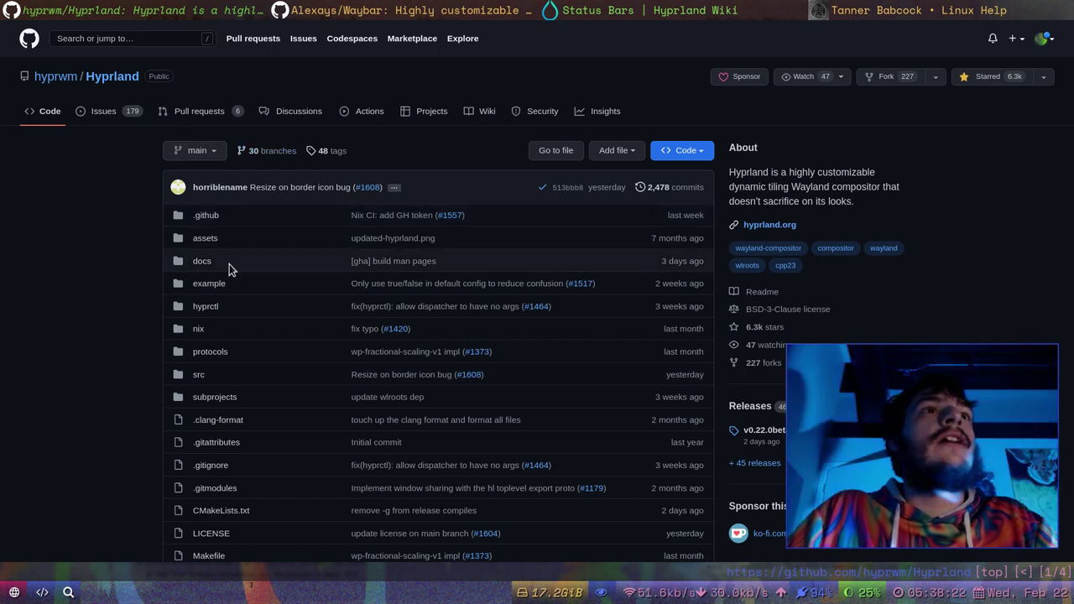
- Peek into the Hyprland repo's docs folder, go back up, and open the example folder
scroll(230, 269, "down", 2)
left_click(203, 162)
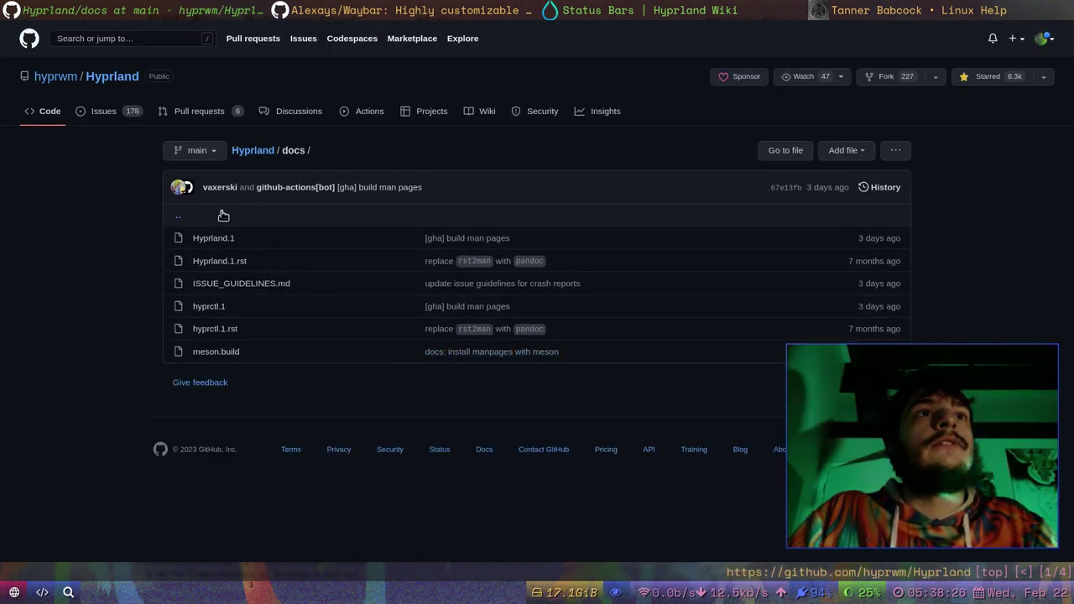
left_click(180, 218)
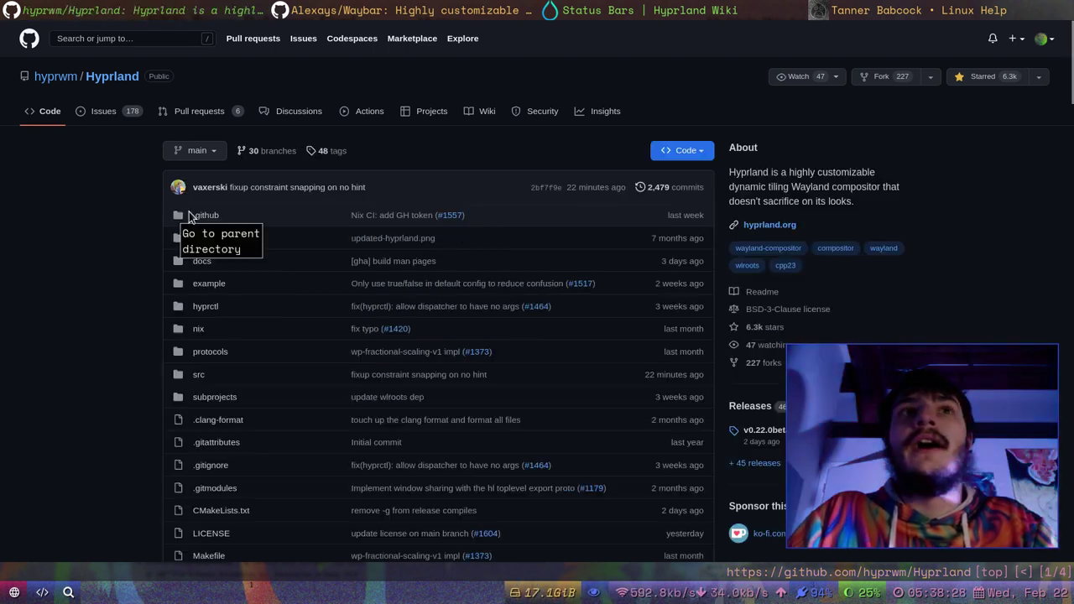
left_click(207, 282)
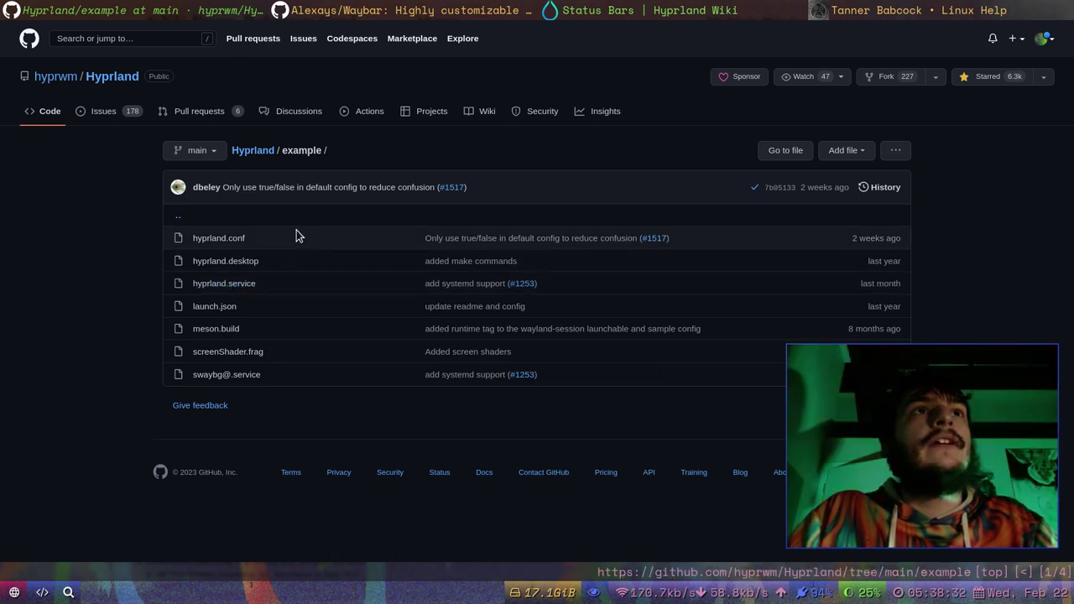
- Open the example hyprland.conf, enlarge the text, and scroll down through it
left_click(236, 240)
scroll(567, 392, "down", 1)
scroll(571, 388, "down", 2)
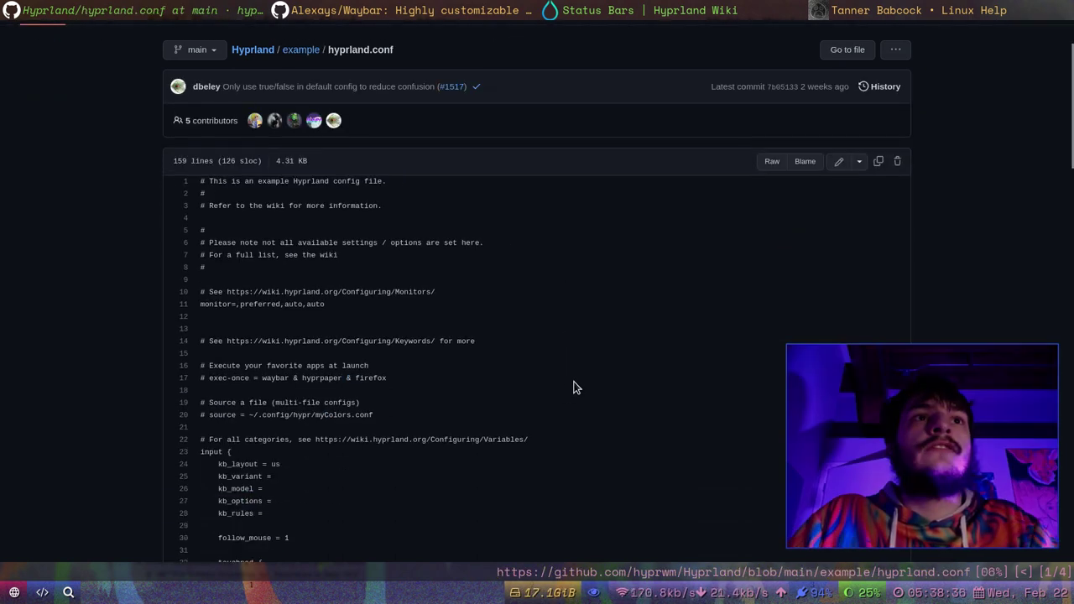
key("plus")
scroll(573, 382, "down", 6)
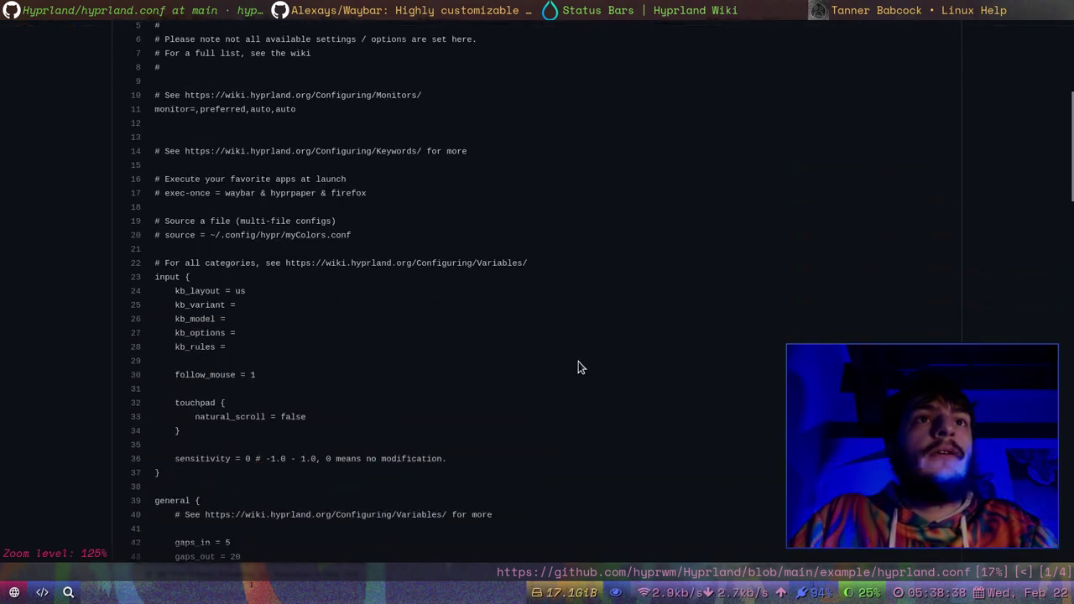
scroll(567, 406, "down", 5)
scroll(567, 250, "down", 4)
scroll(570, 250, "down", 3)
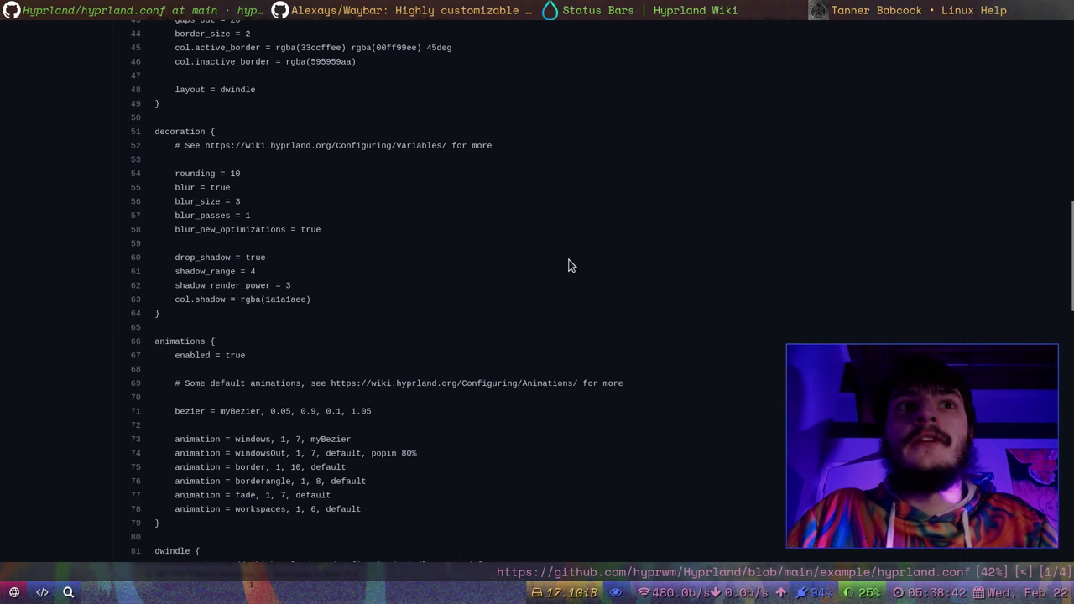
- Highlight lines 62–67 and the blur_new_optimizations line, then scroll back to the opening comments
left_click_drag(542, 284, 527, 379)
left_click(523, 360)
scroll(522, 356, "down", 12)
scroll(533, 276, "down", 18)
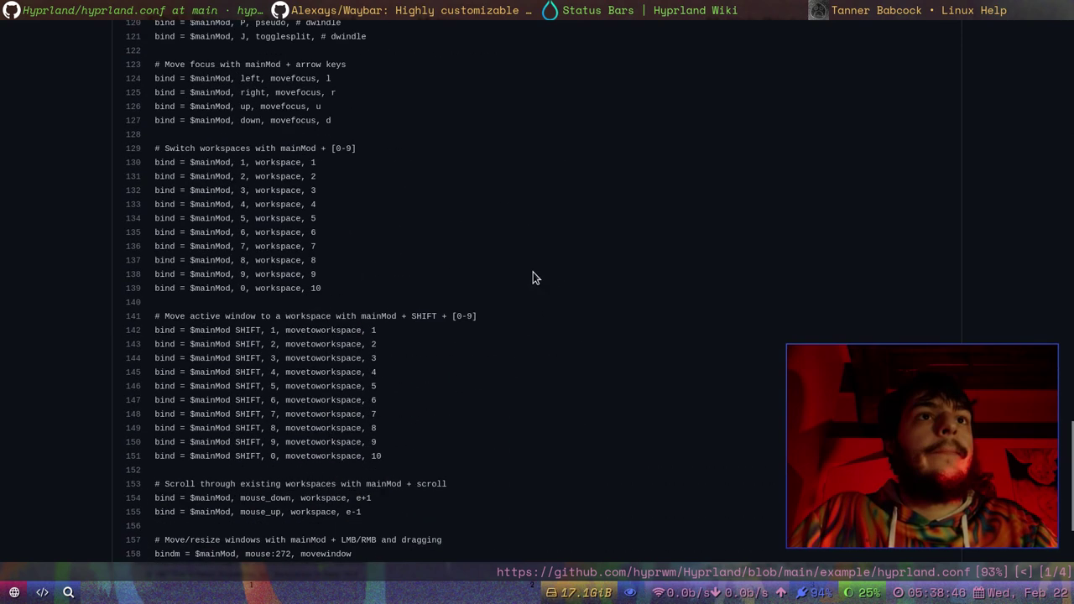
scroll(529, 270, "up", 15)
scroll(528, 270, "up", 13)
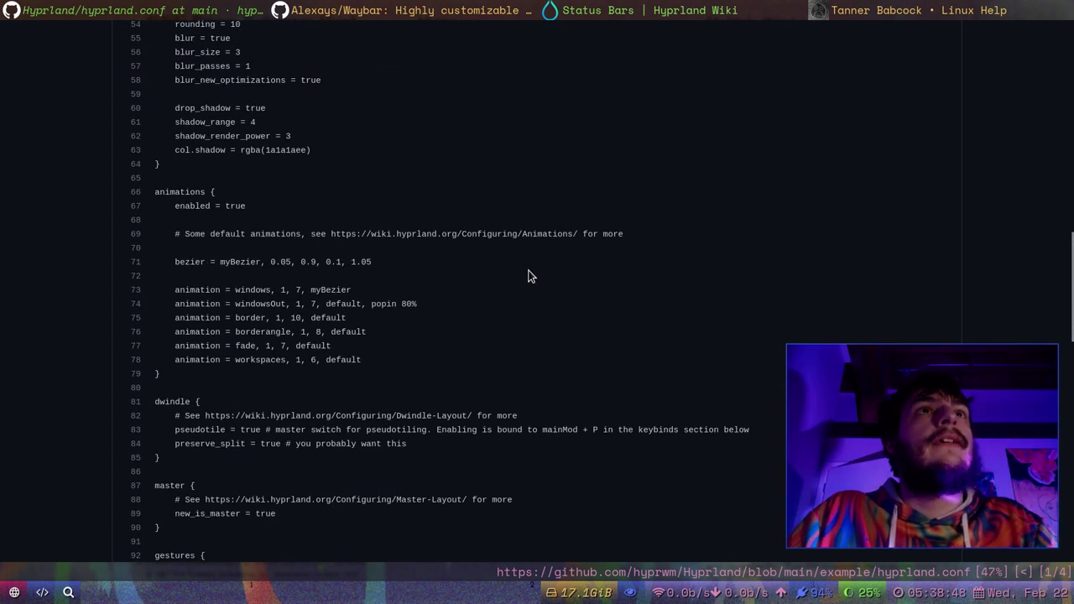
triple_click(460, 176)
left_click(461, 180)
scroll(429, 201, "up", 1)
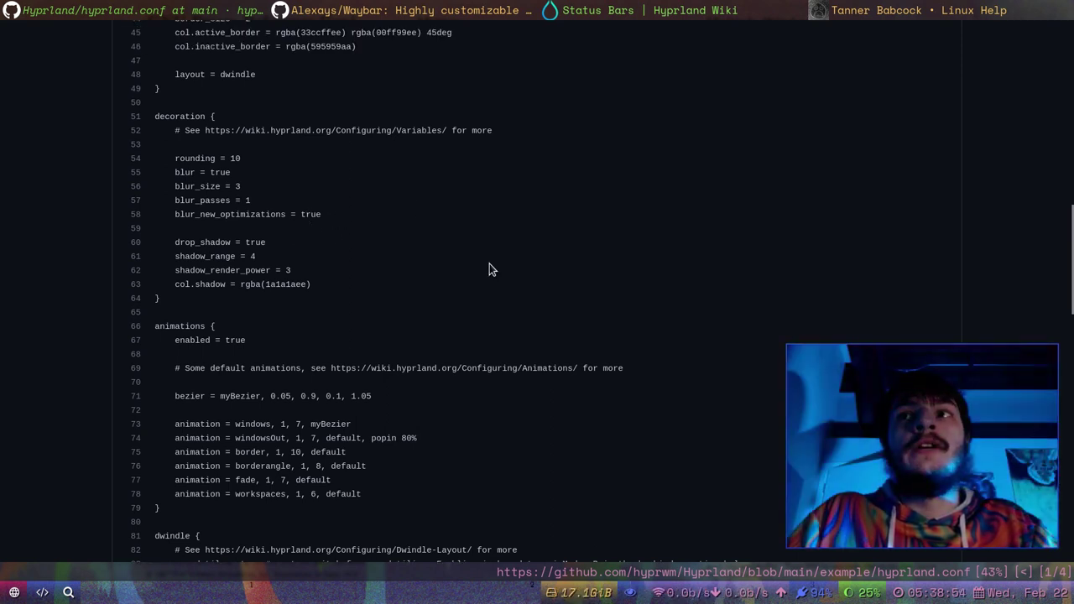
scroll(504, 272, "up", 10)
scroll(543, 328, "up", 15)
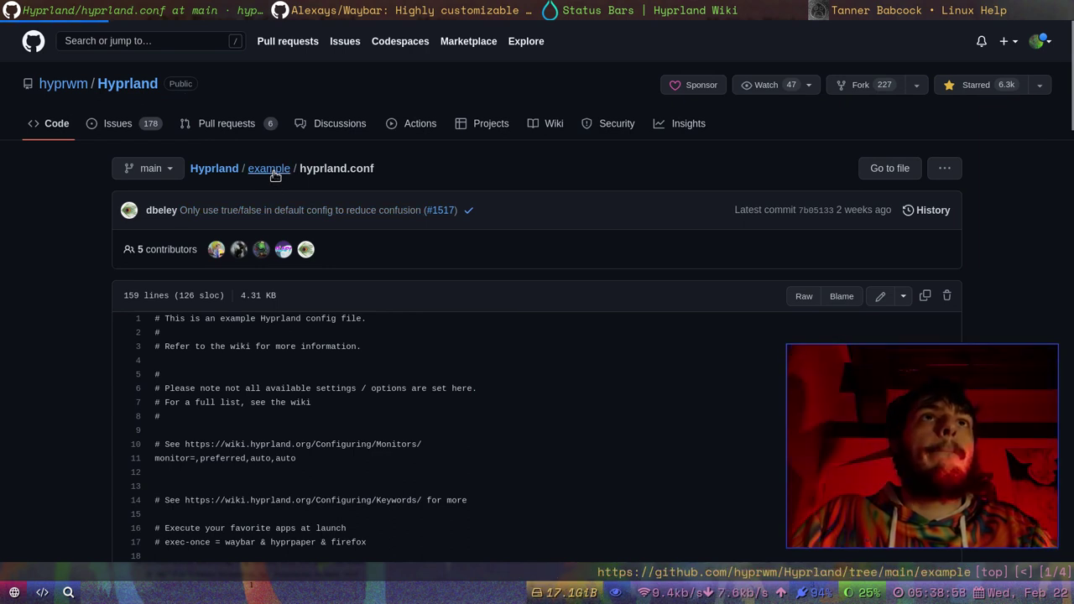
- Step back from hyprland.conf to the example folder, then open the hyprwm/Hyprland repository's main page
left_click(275, 170)
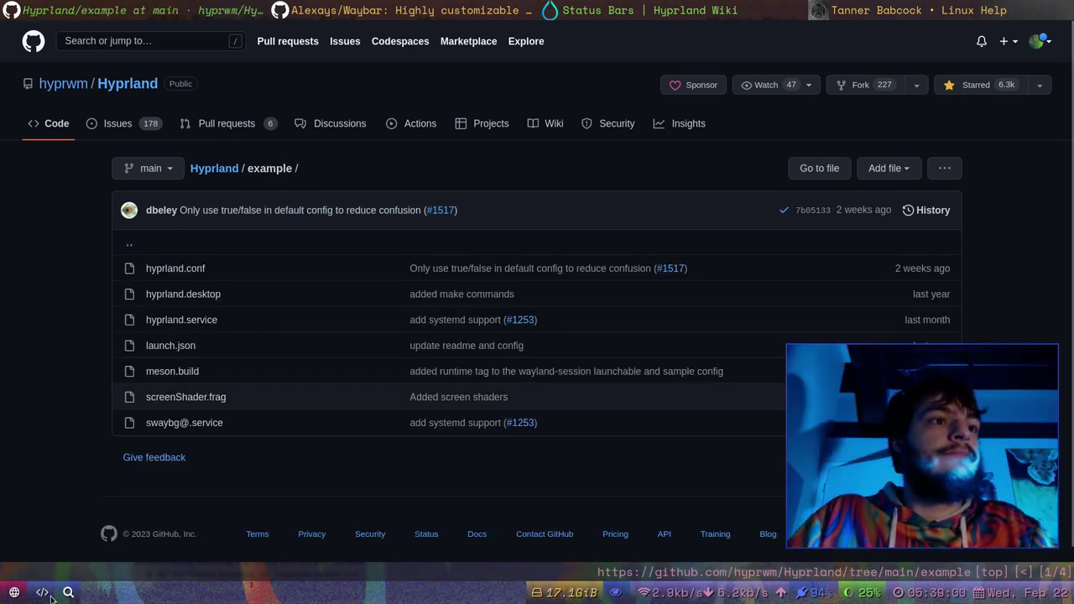
left_click(42, 593)
left_click(17, 593)
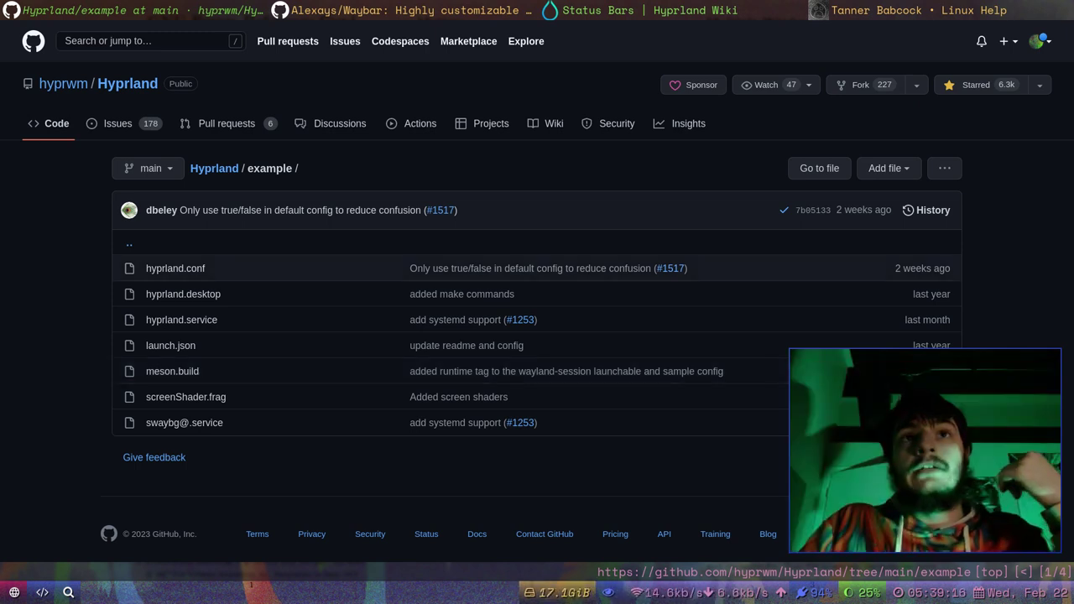
left_click(150, 91)
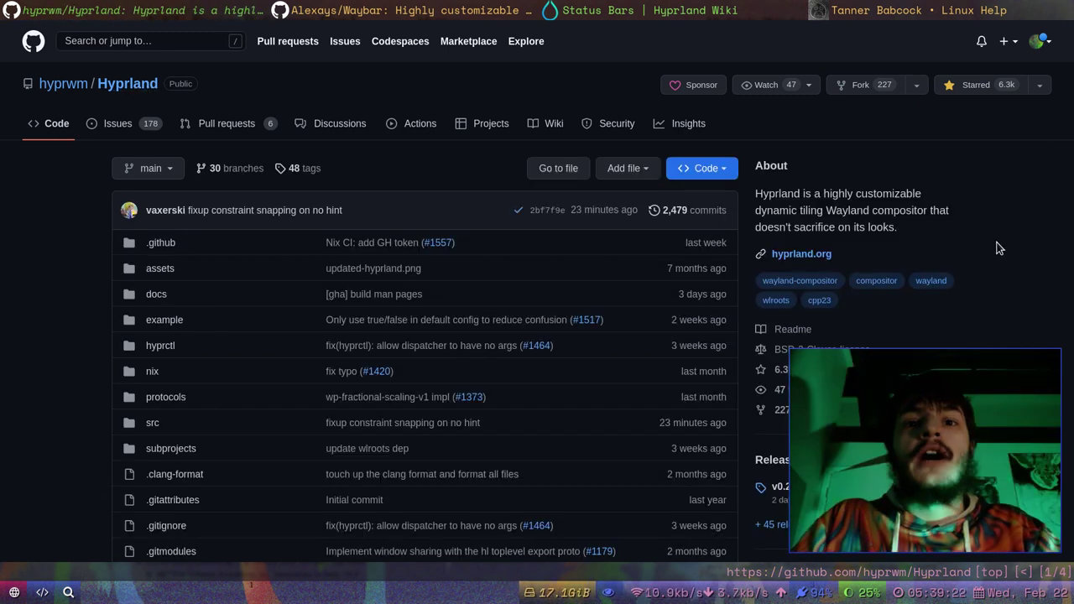
scroll(992, 243, "down", 10)
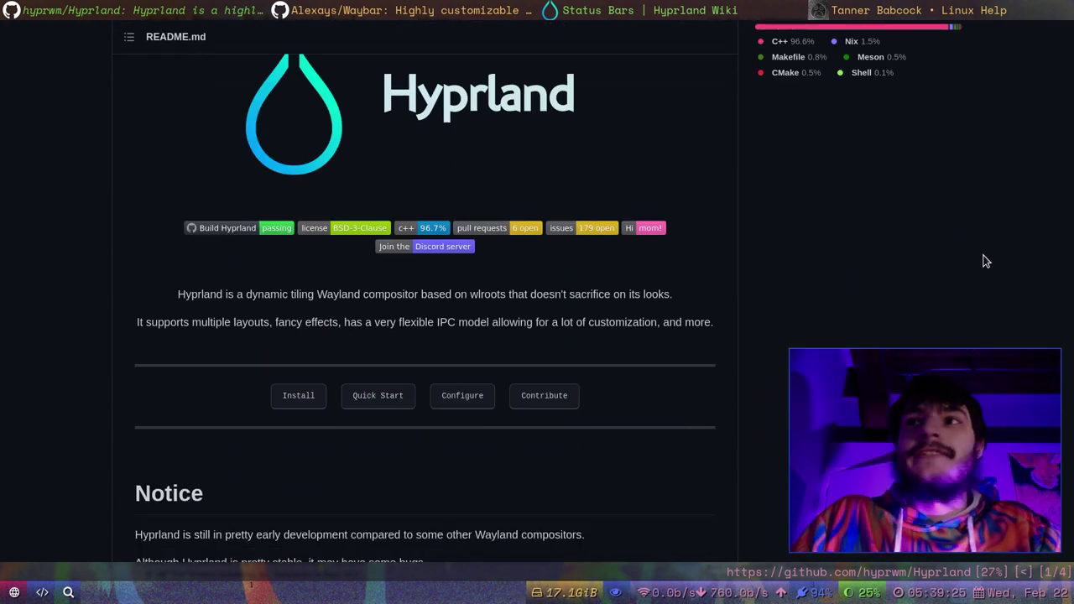
scroll(986, 261, "down", 2)
scroll(986, 261, "up", 5)
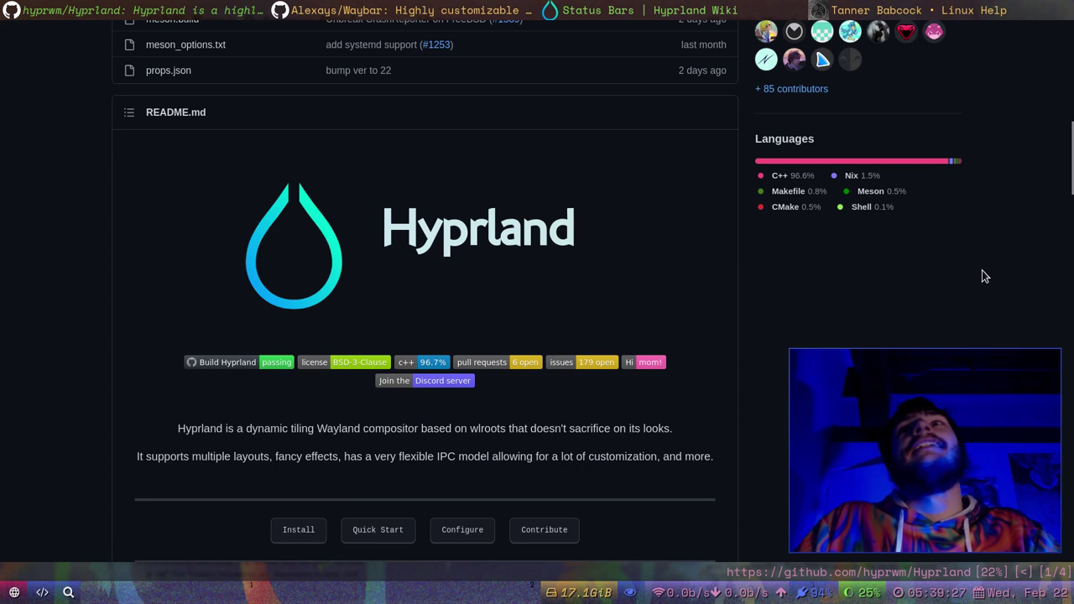
scroll(990, 272, "up", 3)
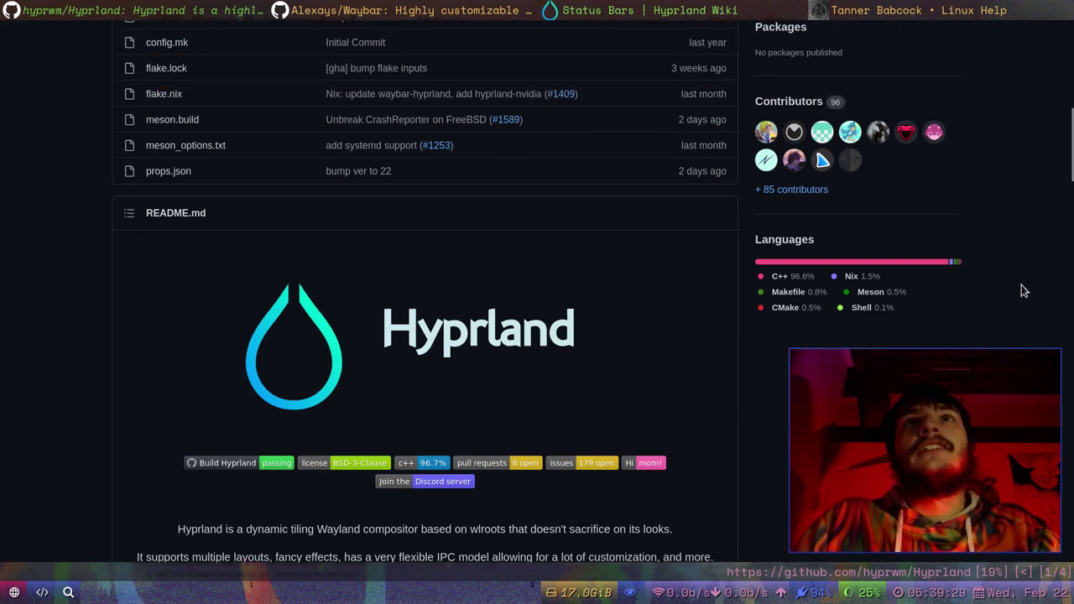
scroll(1022, 290, "down", 2)
scroll(1022, 290, "up", 5)
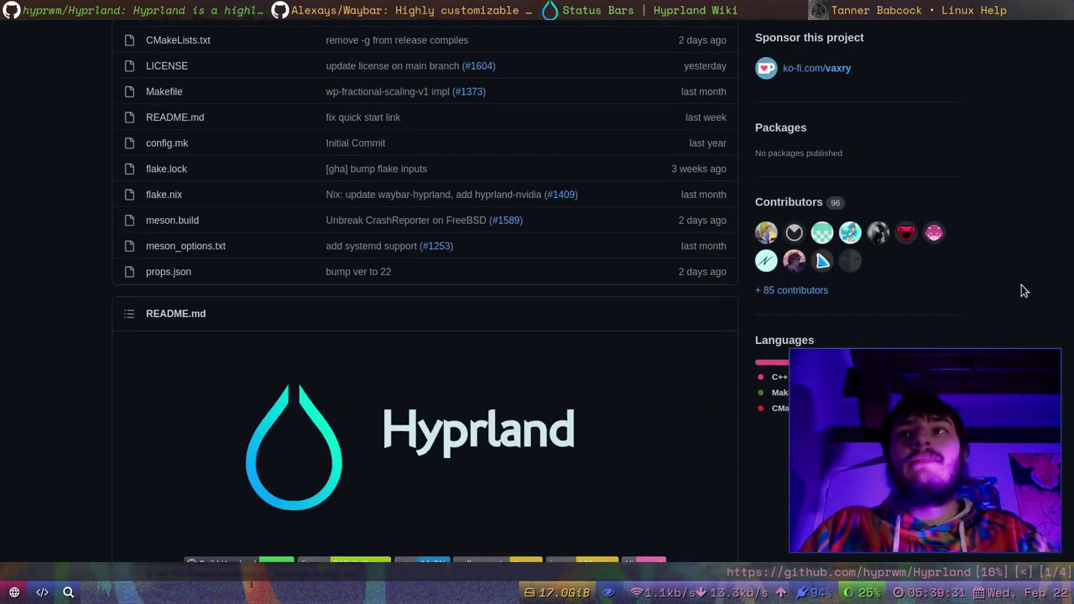
scroll(1022, 290, "down", 6)
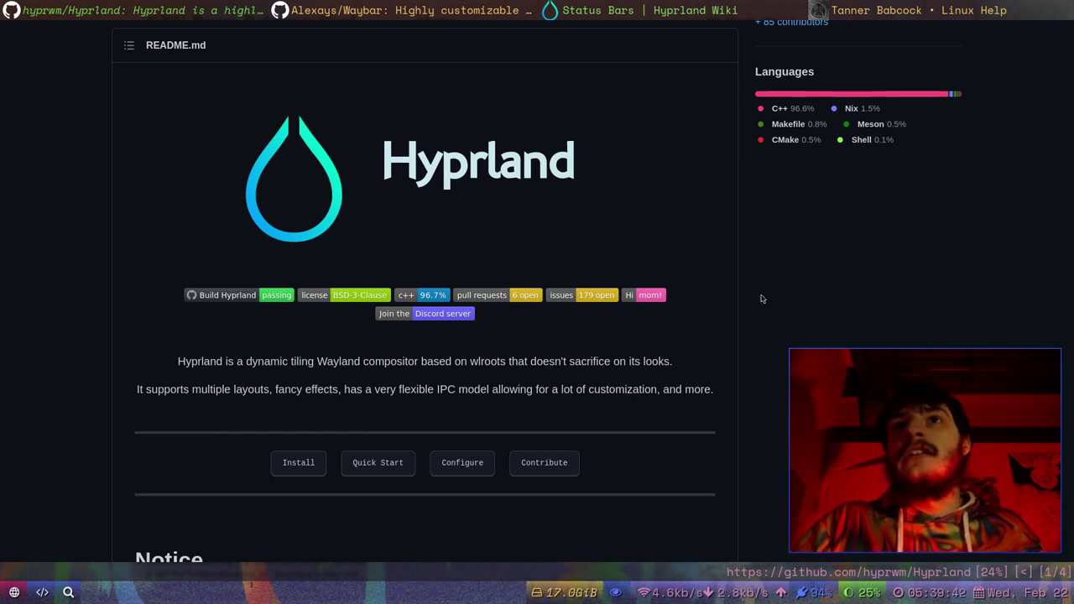
scroll(763, 300, "up", 2)
scroll(799, 285, "down", 2)
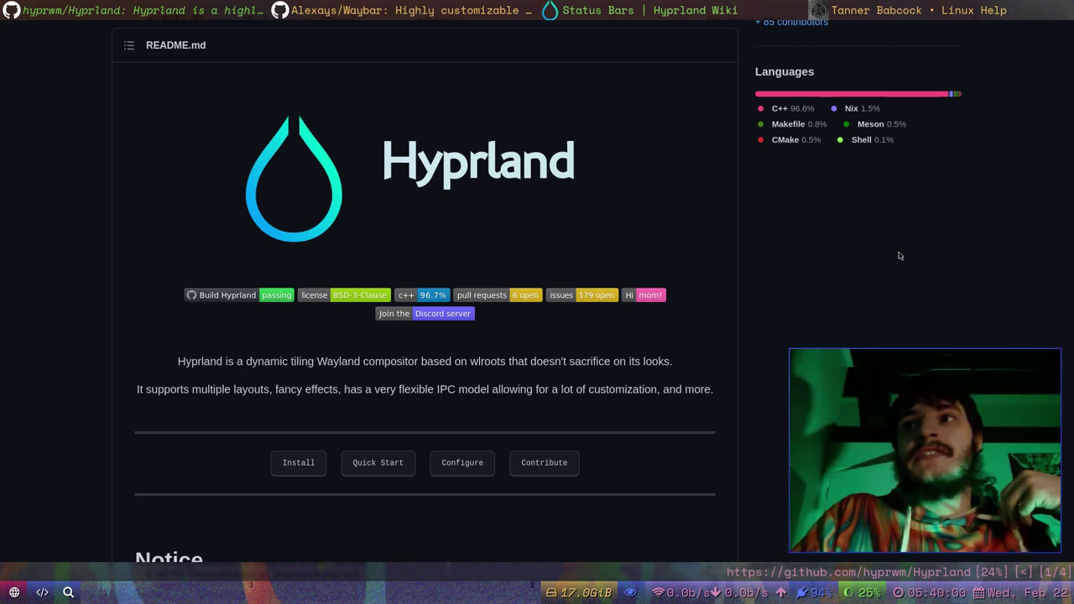
scroll(923, 252, "up", 3)
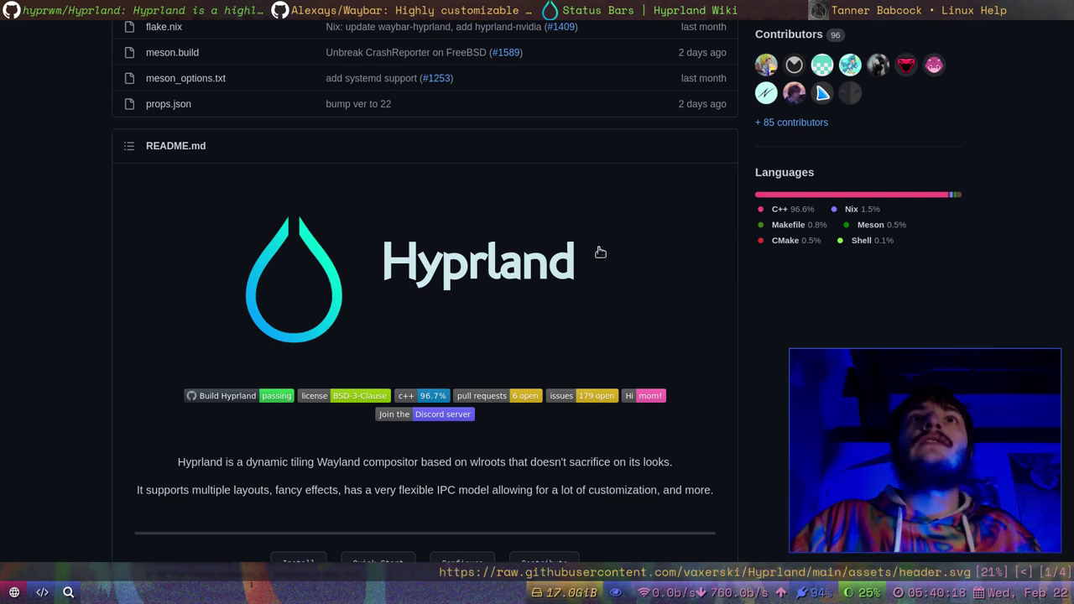
scroll(588, 264, "up", 10)
- Open Your repositories from the account menu in a background tab and pick the Dotfiles repository
left_click(1047, 44)
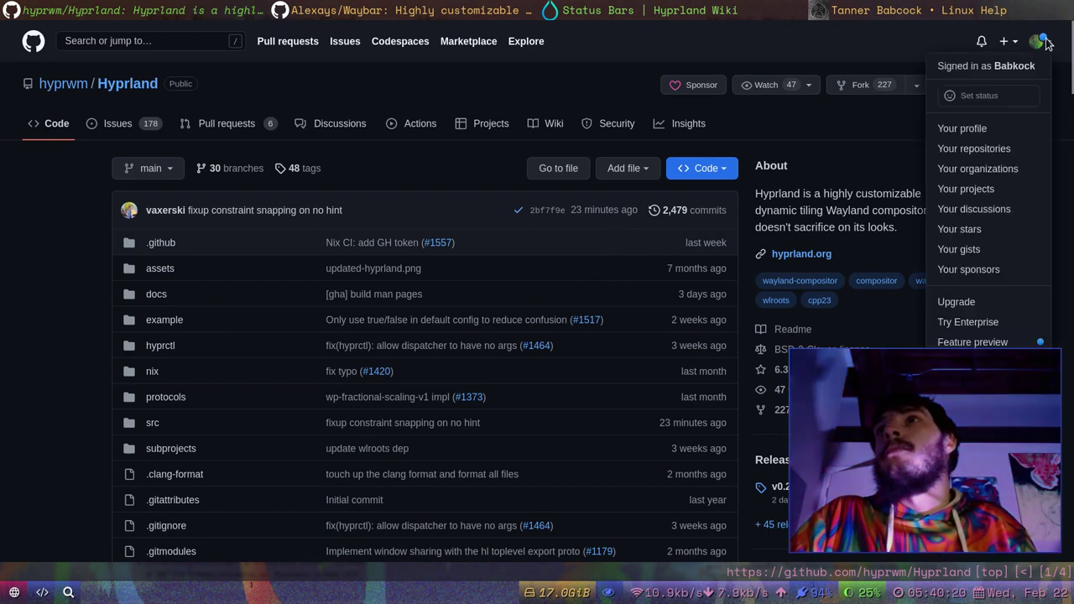
middle_click(1017, 155)
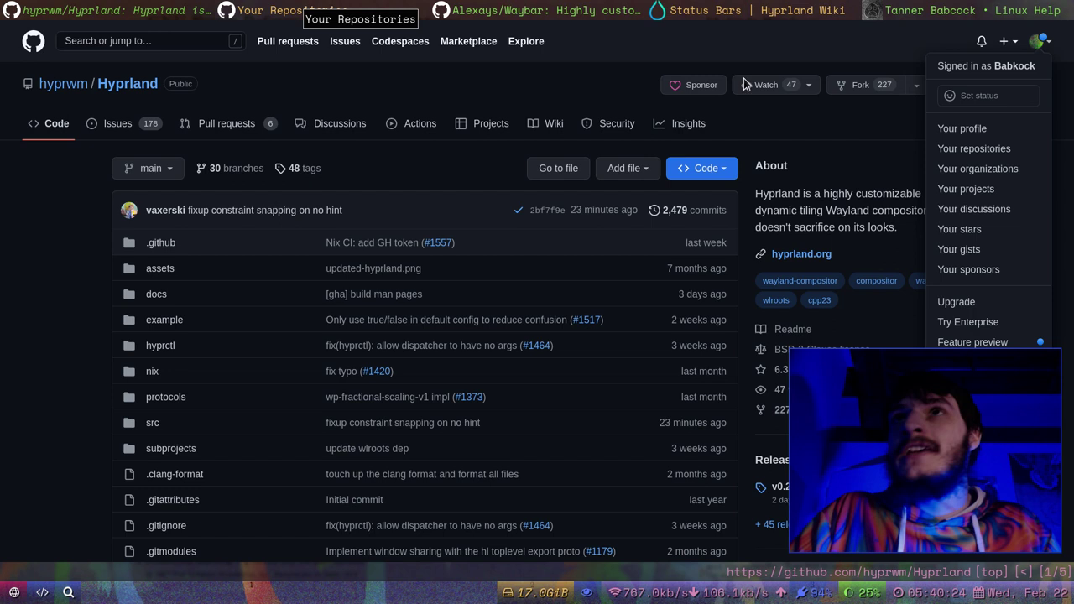
left_click(873, 130)
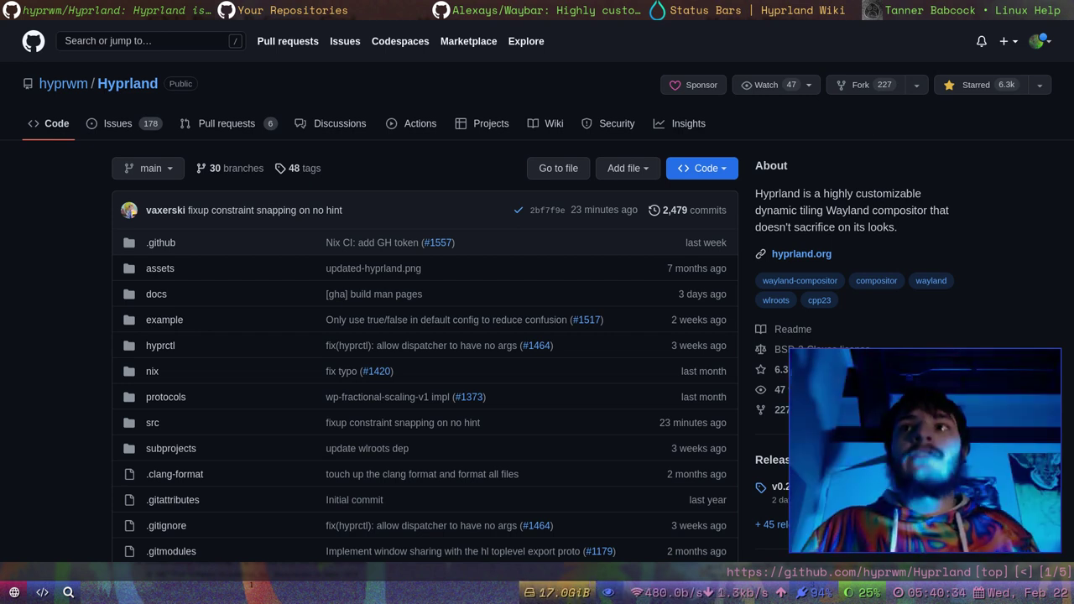
key("shift+j")
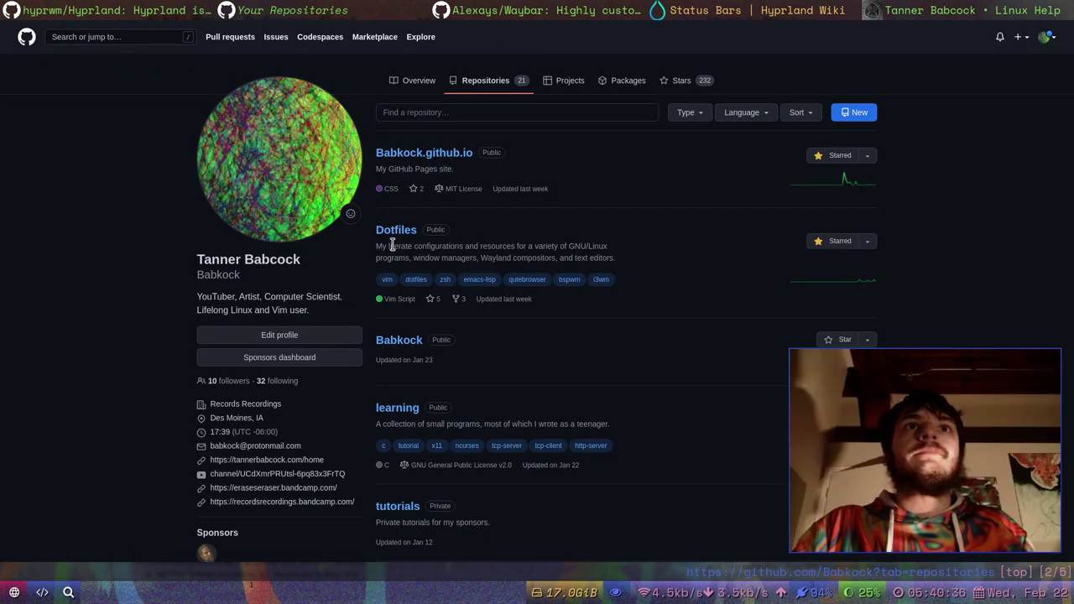
left_click(397, 235)
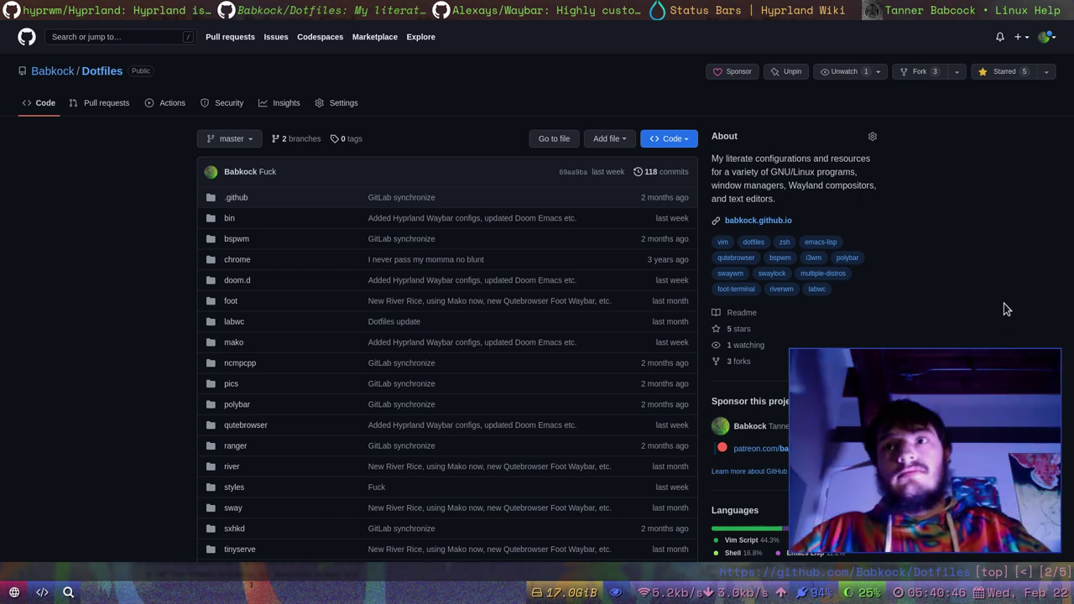
- Zoom the Dotfiles repository page to 110% and scroll through its file list
scroll(1006, 310, "down", 2)
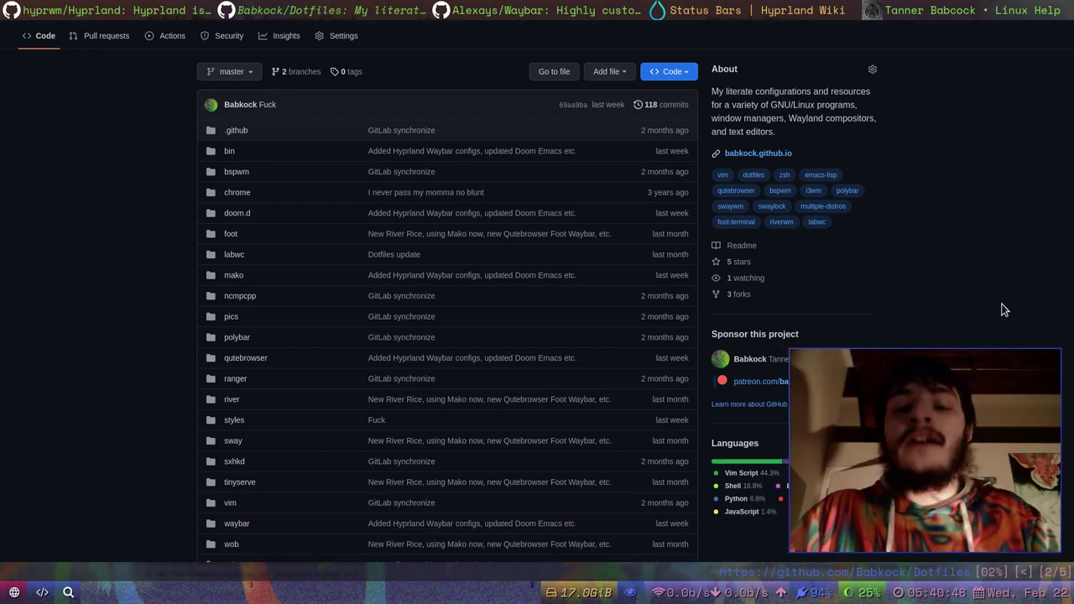
key("plus")
scroll(1004, 310, "up", 1)
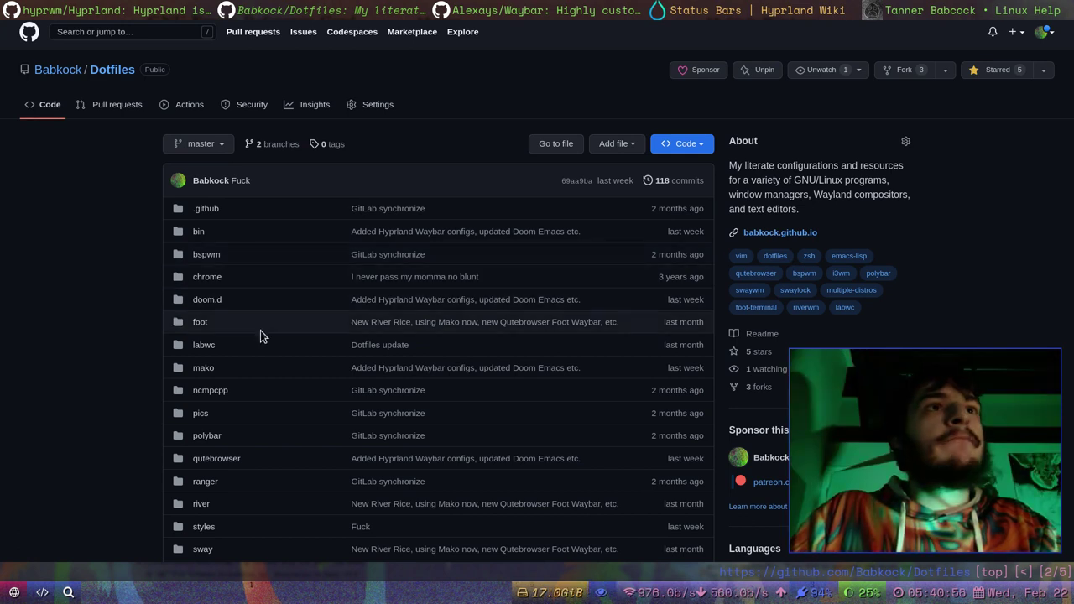
scroll(102, 374, "down", 3)
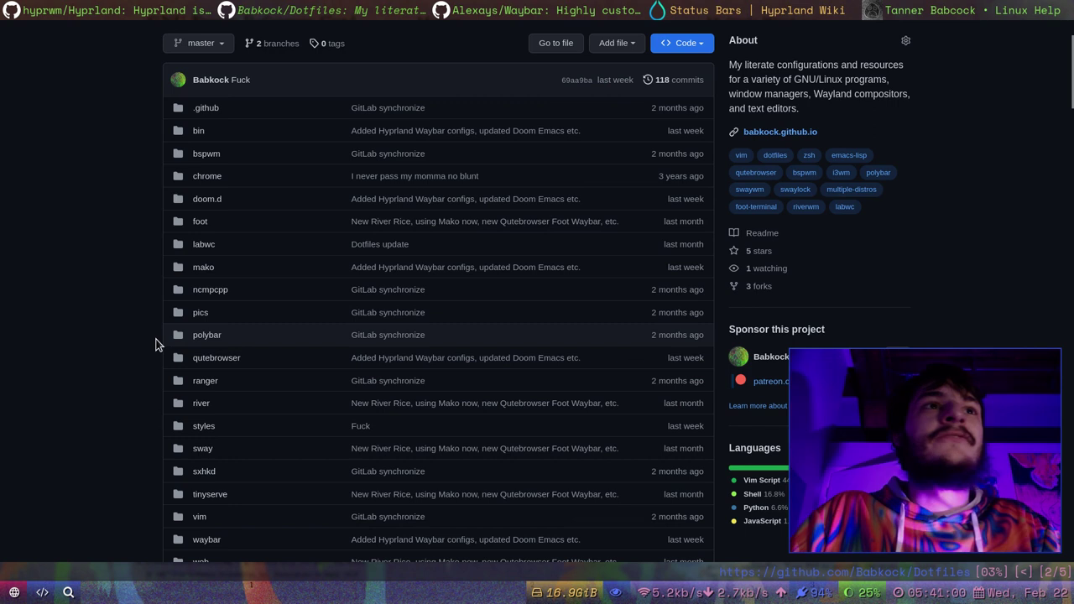
scroll(155, 344, "down", 2)
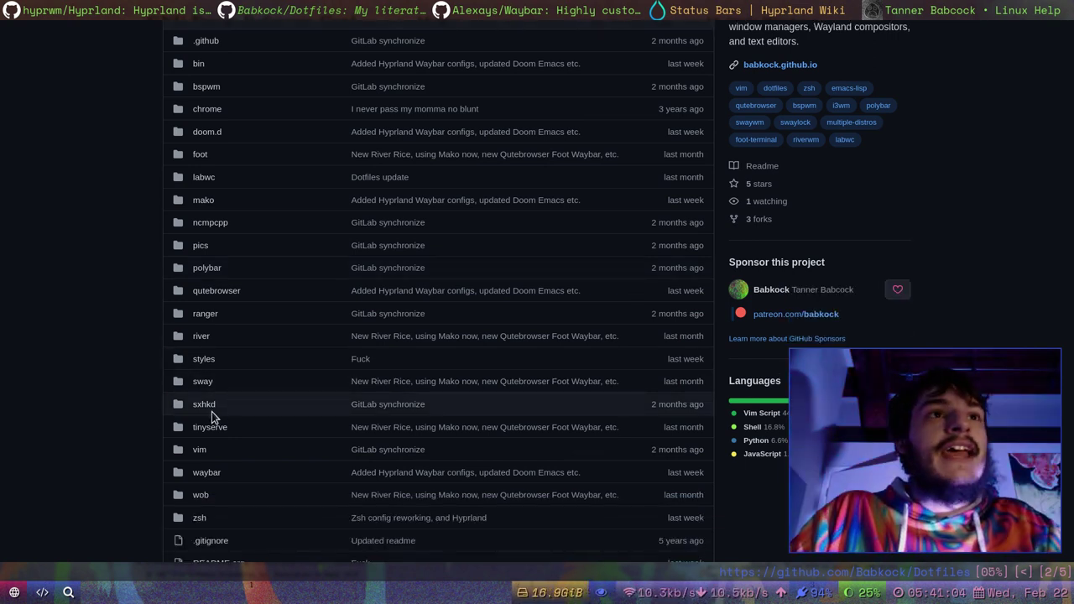
scroll(118, 409, "down", 2)
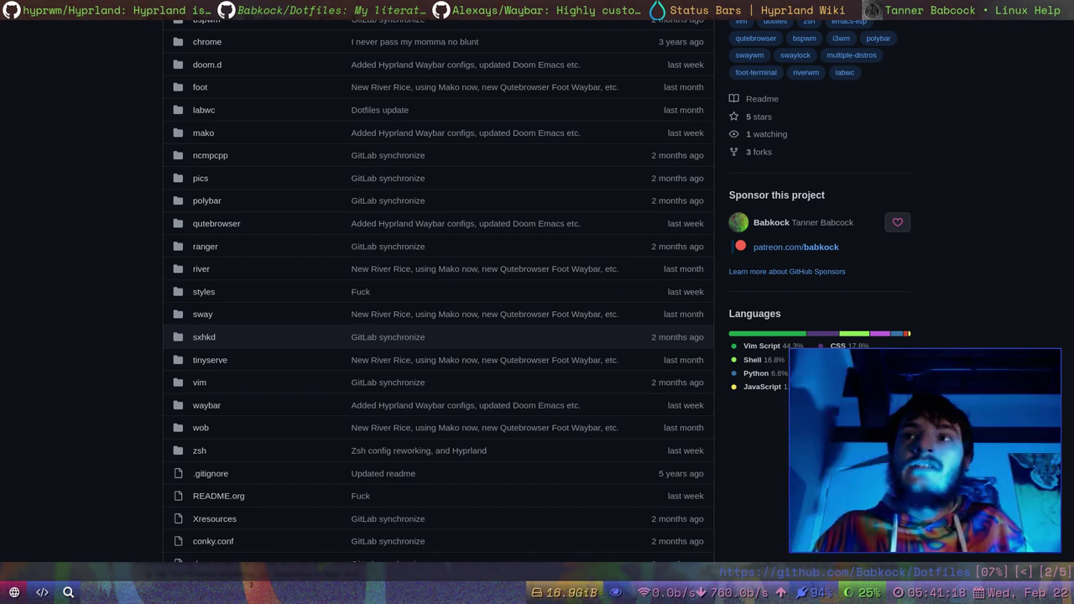
scroll(74, 258, "up", 5)
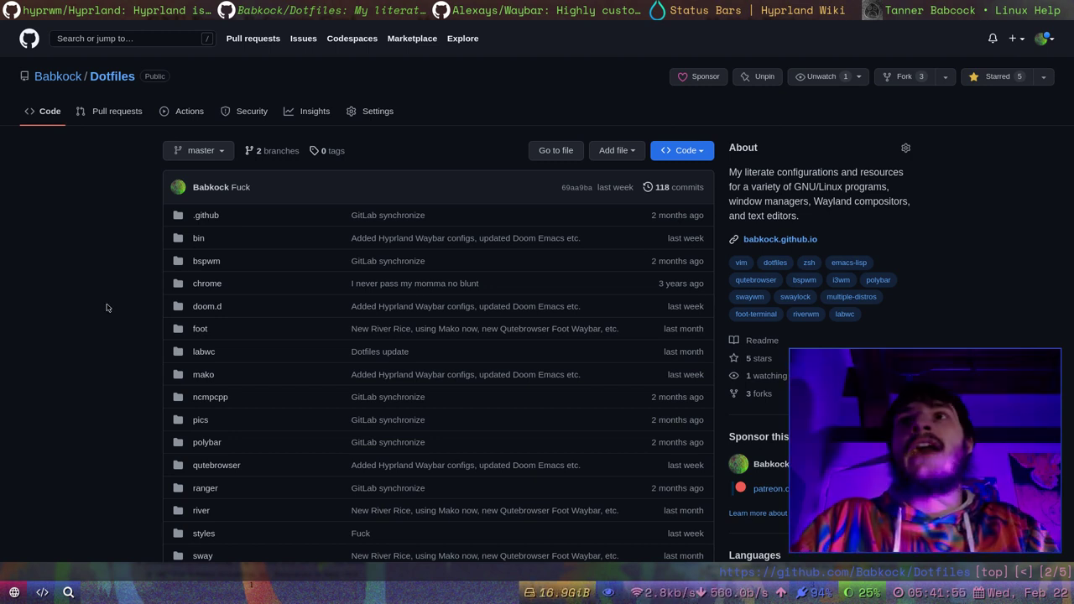
scroll(1044, 294, "down", 5)
scroll(1043, 294, "up", 5)
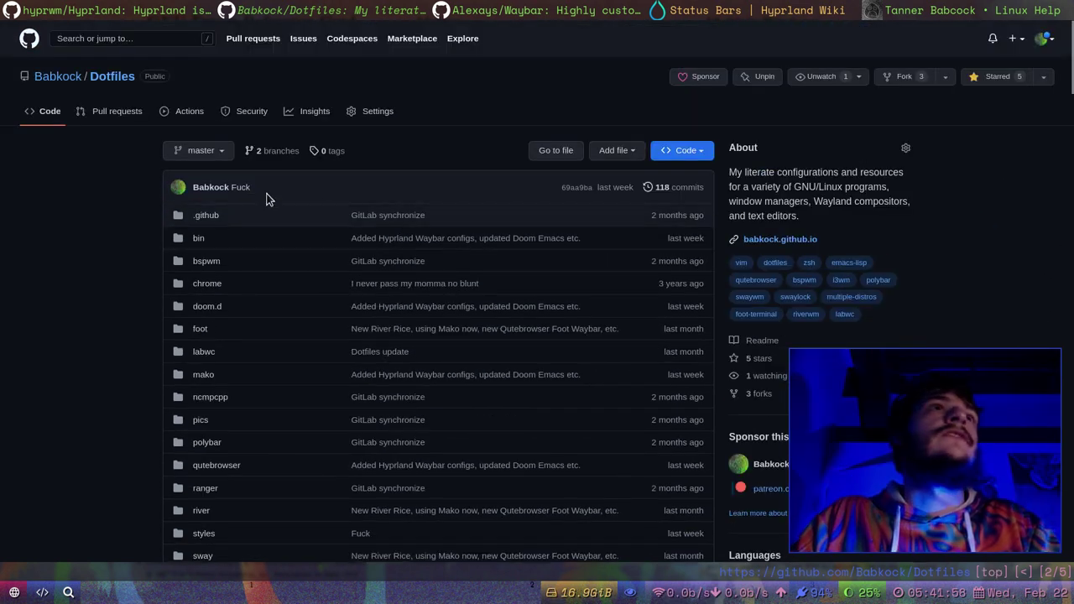
- Go to the GitHub home dashboard and scroll through the Following activity feed and back up
left_click(29, 39)
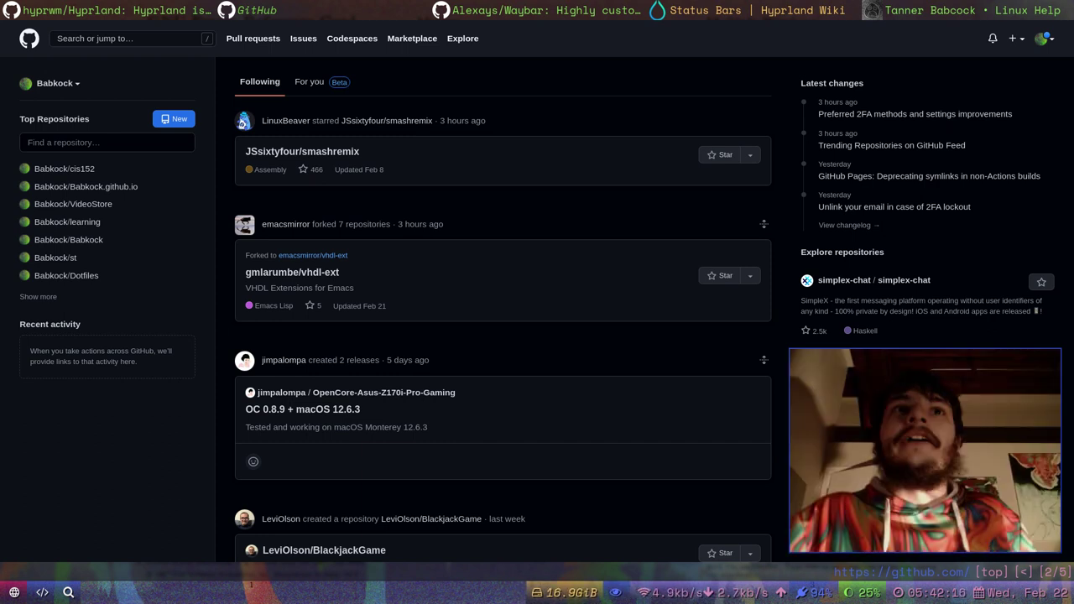
scroll(496, 265, "down", 5)
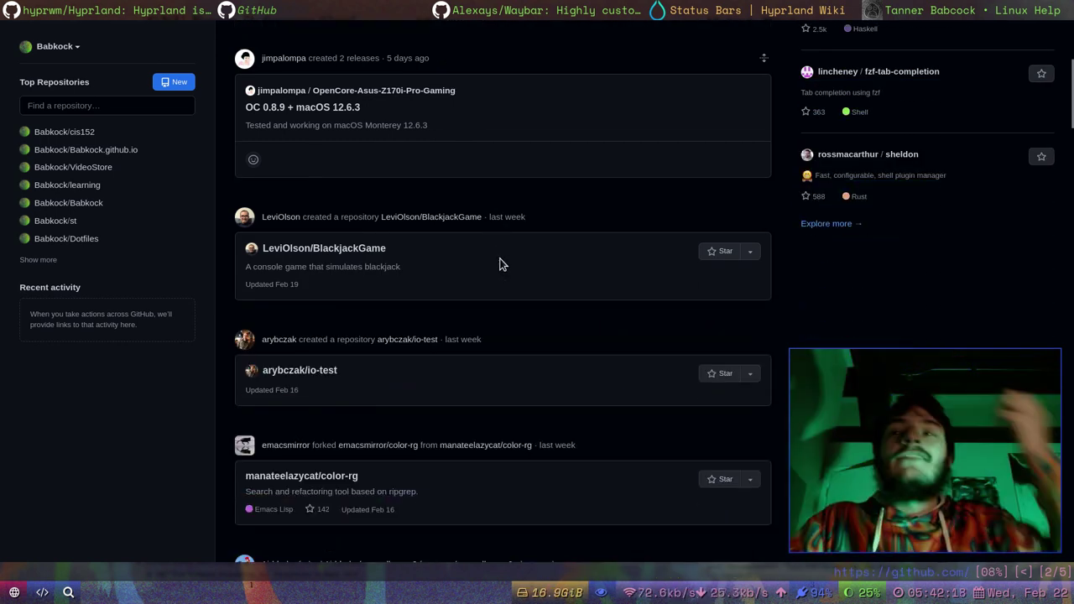
scroll(509, 261, "down", 3)
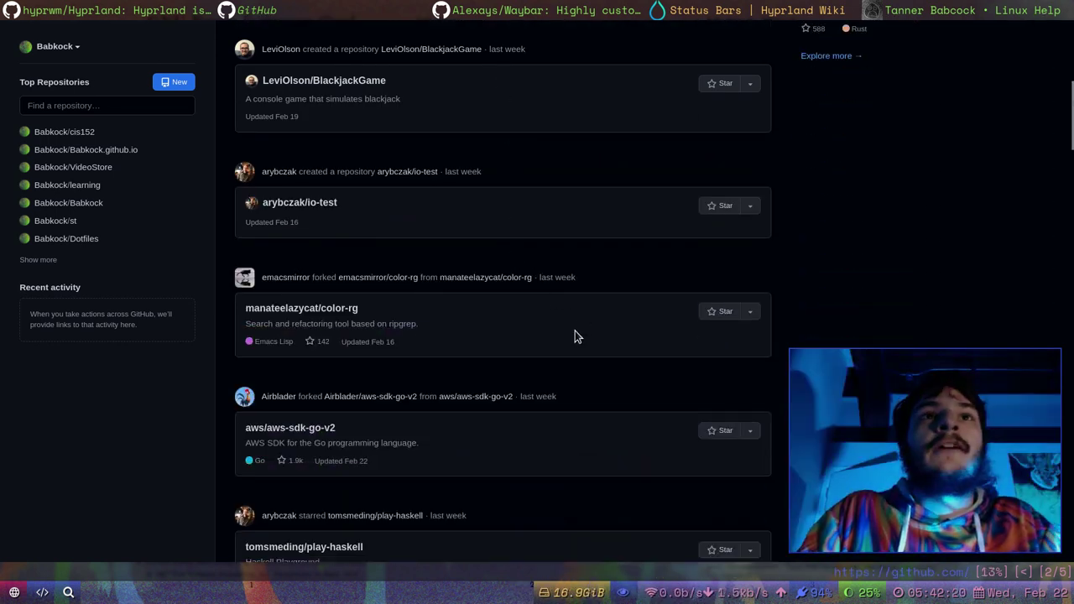
scroll(558, 335, "down", 2)
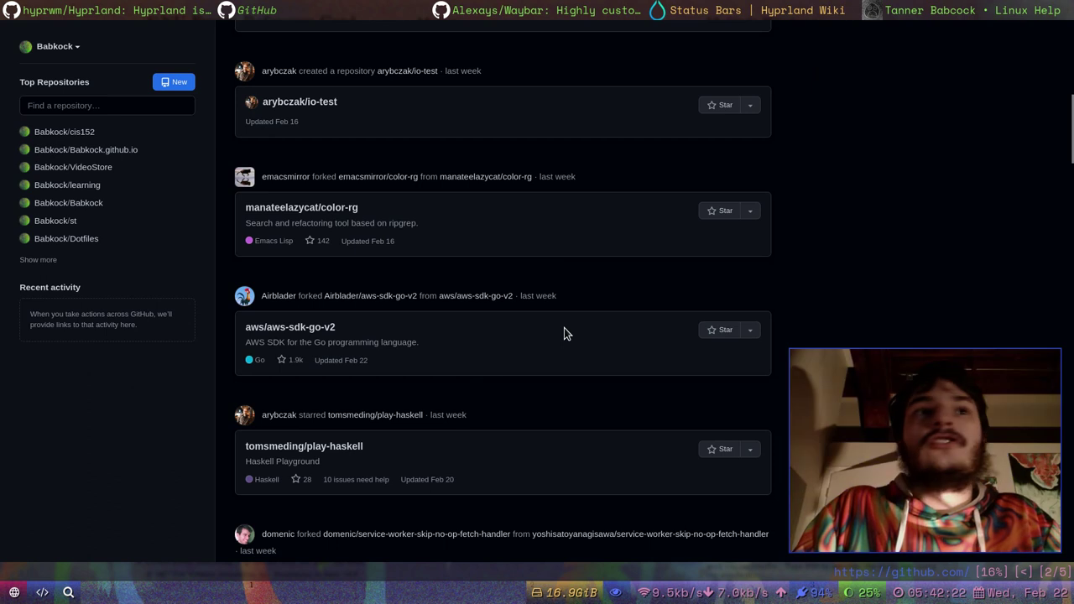
scroll(564, 331, "down", 3)
scroll(549, 335, "up", 7)
scroll(546, 333, "up", 6)
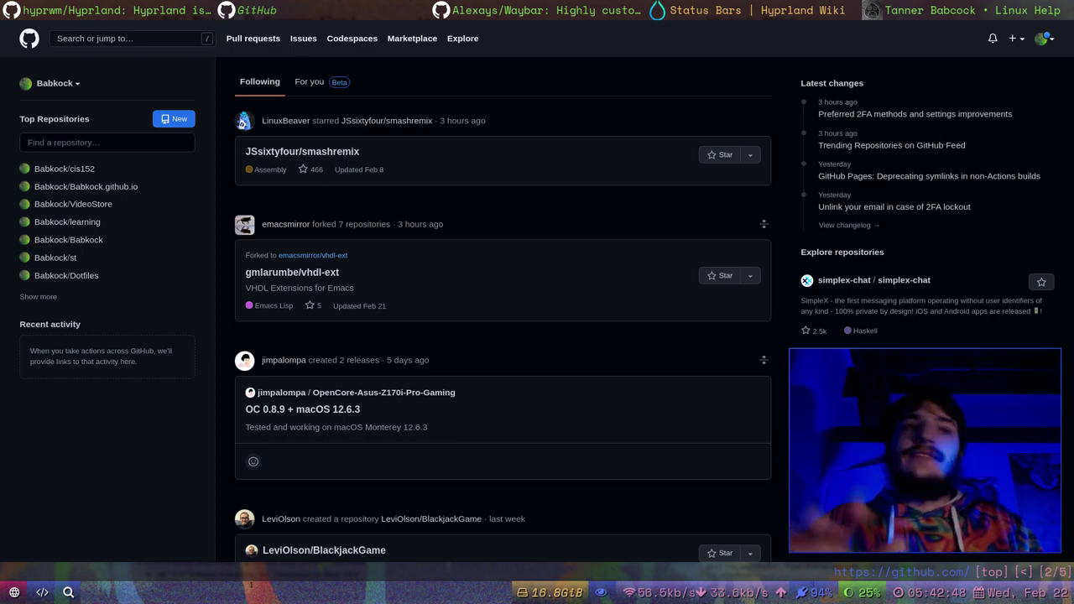
- Switch to the Emacs workspace and move to hyprlandd.conf's lock-screen startup line
key("super+1")
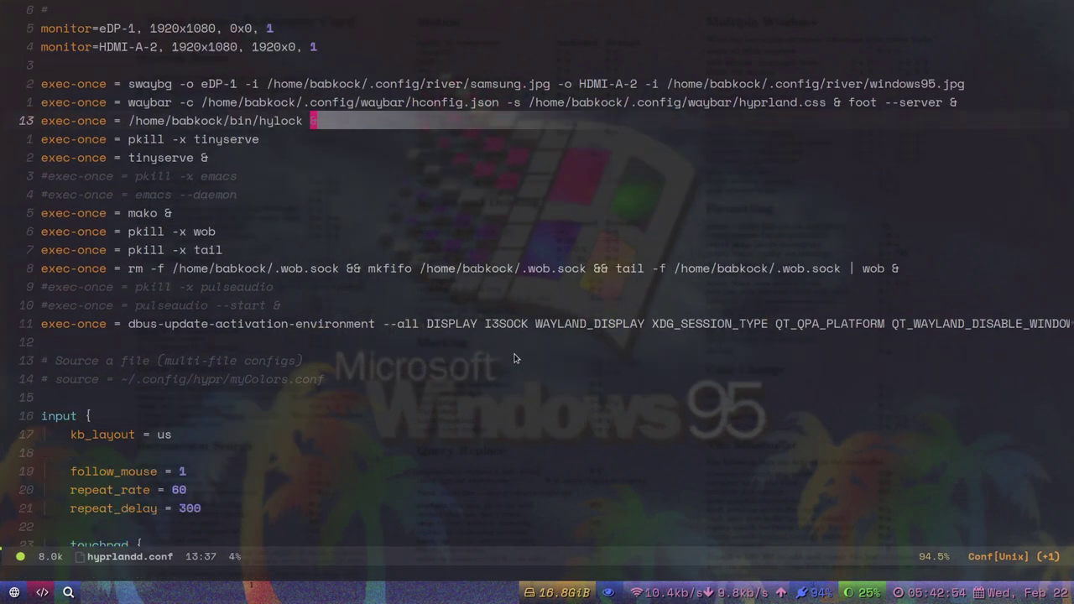
key("super+2")
key("super+1")
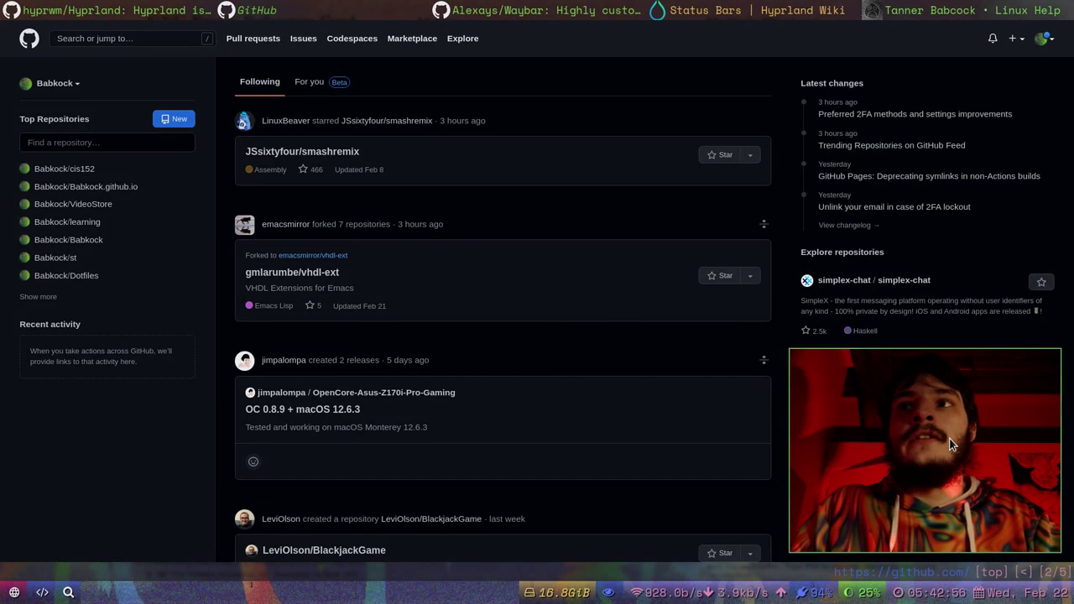
scroll(547, 361, "up", 5)
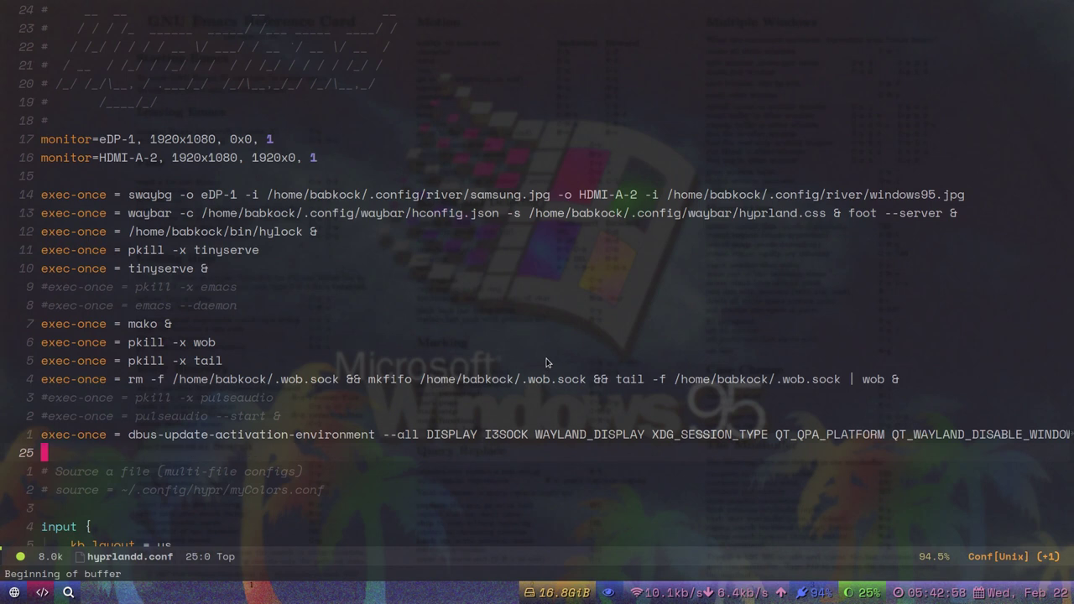
left_click(542, 360)
left_click(544, 230)
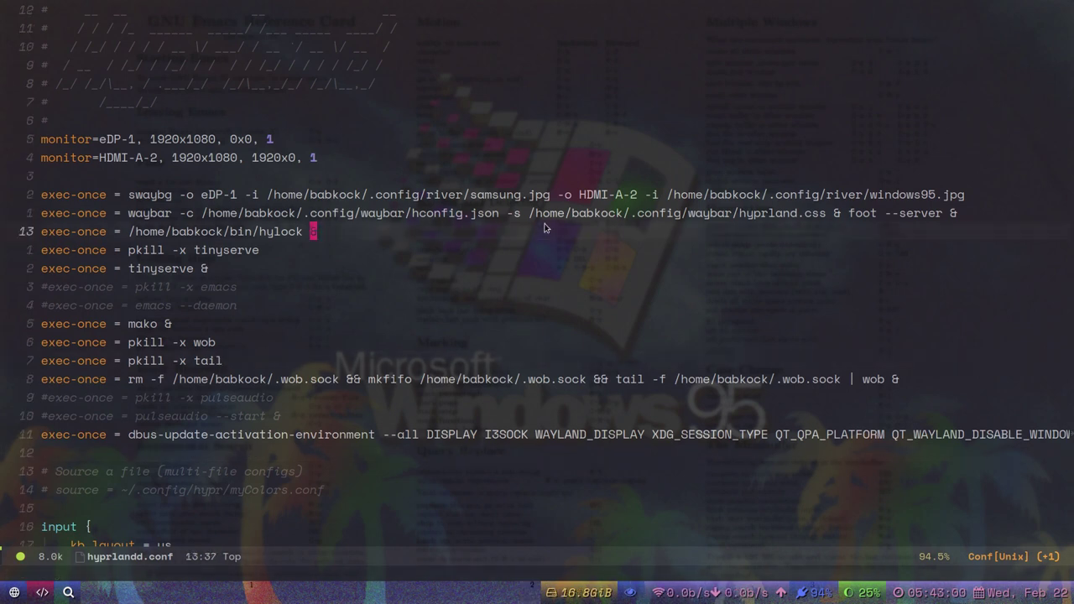
- Step between the commented-out emacs --daemon and pkill emacs exec-once lines
key("super+2")
key("super+1")
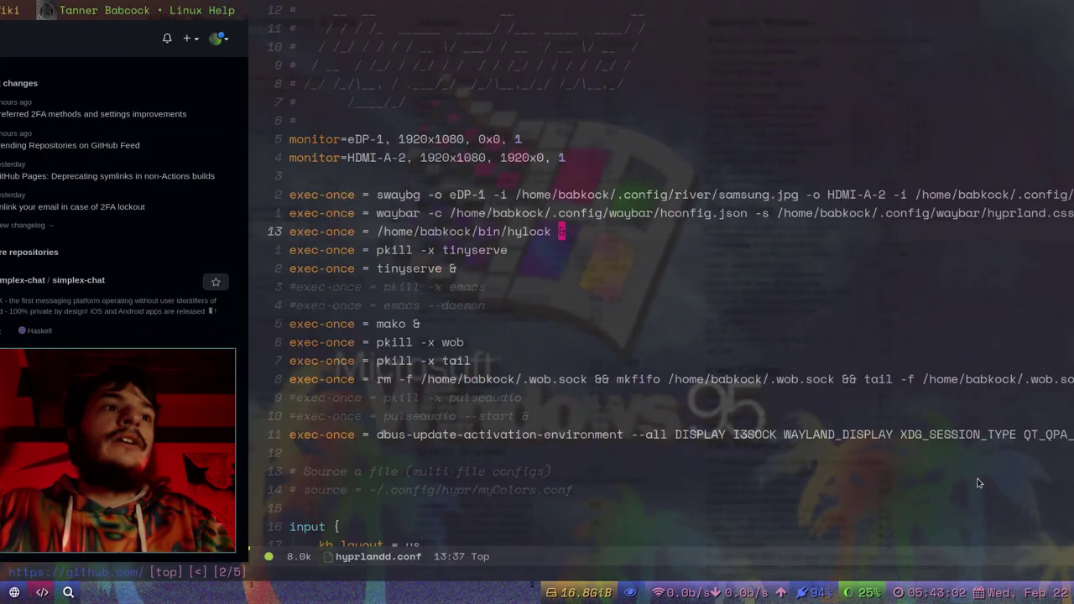
key("Down")
key("Down")
key("Down")
key("Down")
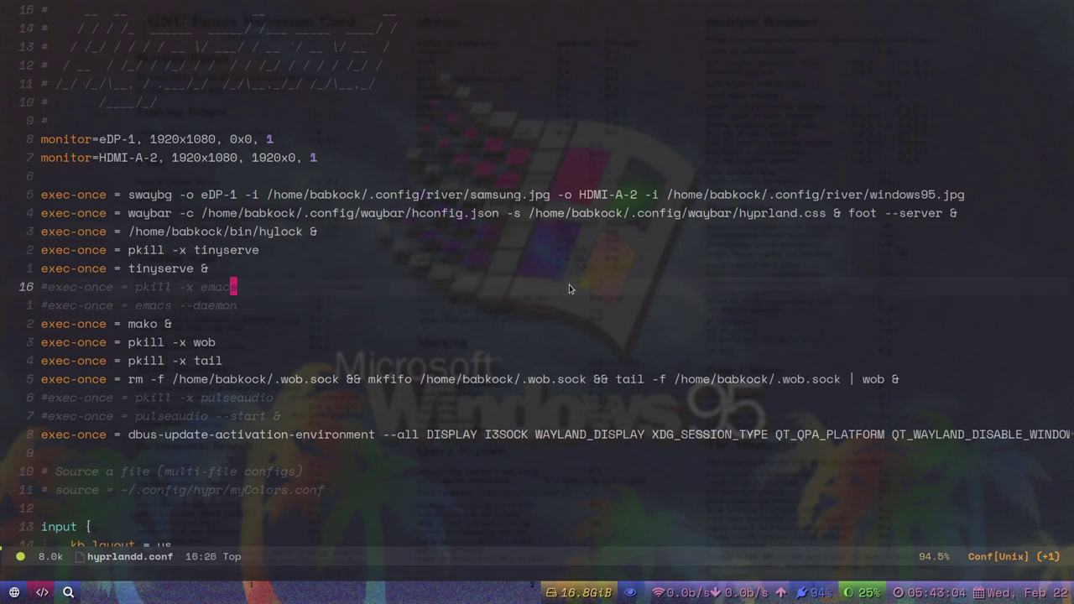
key("Up")
key("super+2")
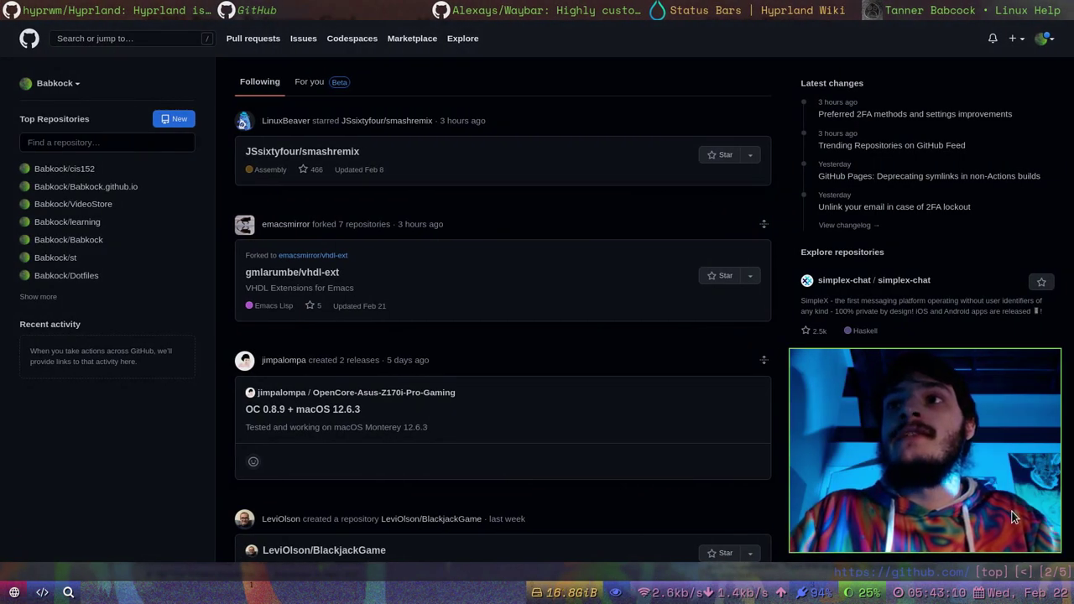
key("super+1")
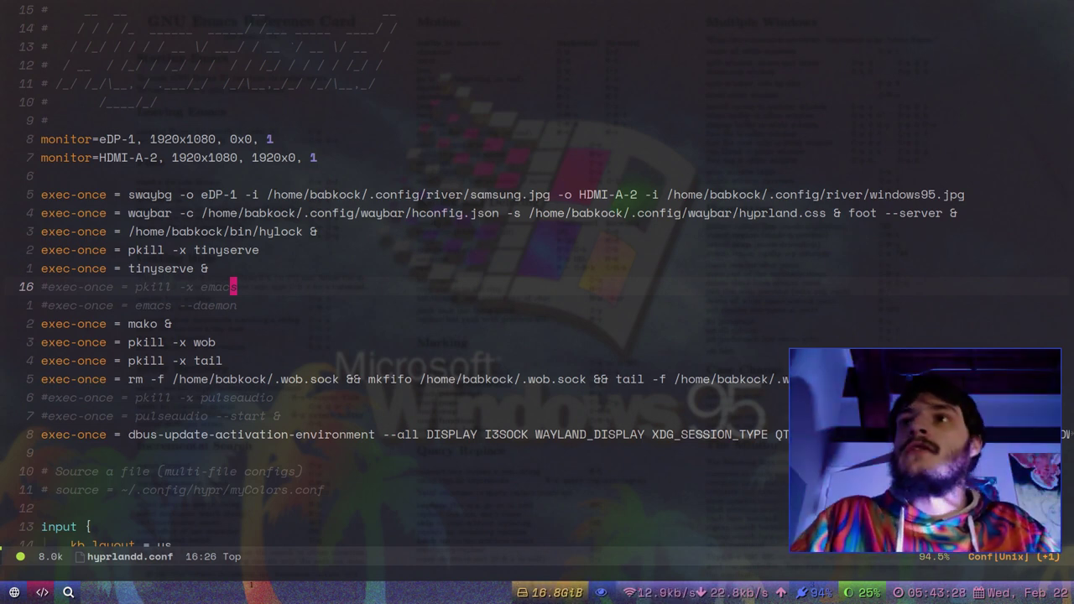
- Scroll to the windowrulev2 lines and mark the Emacs opacity rule's 0.7 inactive value
scroll(426, 201, "down", 1)
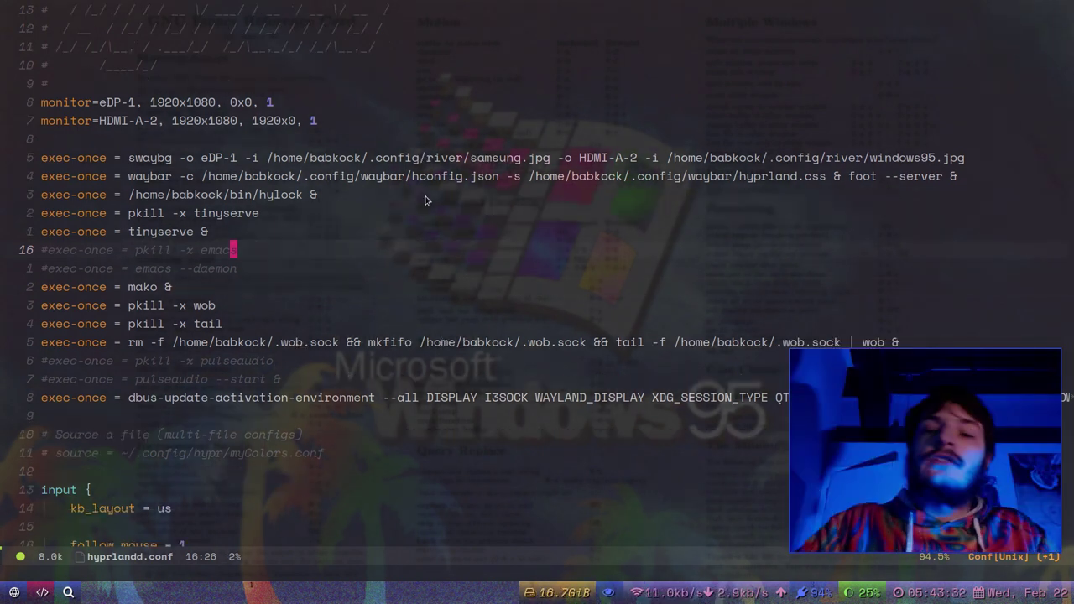
scroll(408, 333, "up", 2)
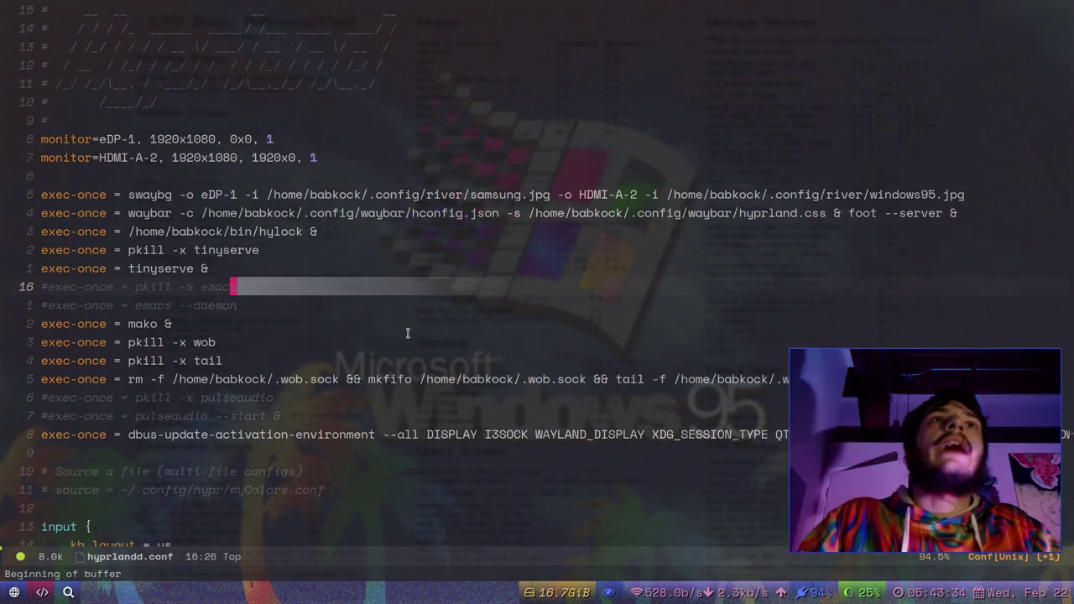
scroll(434, 287, "down", 12)
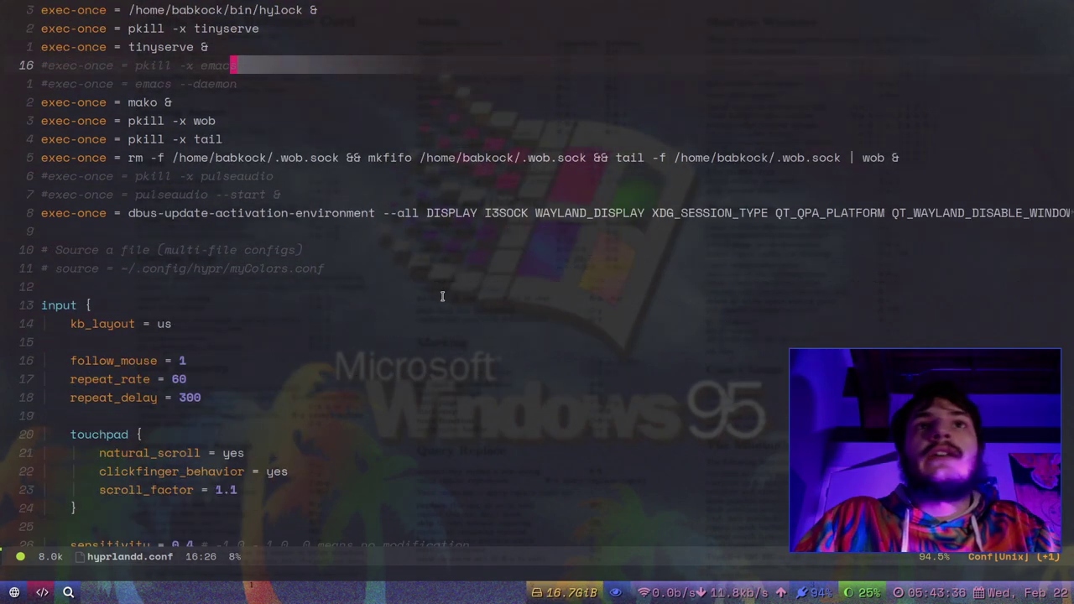
scroll(523, 317, "down", 20)
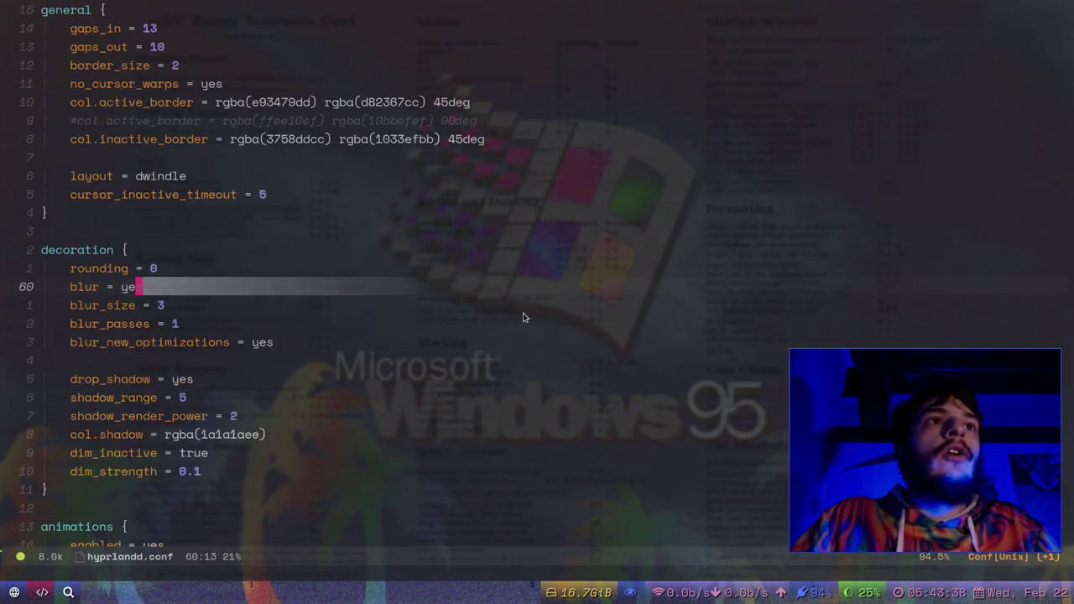
scroll(517, 317, "up", 2)
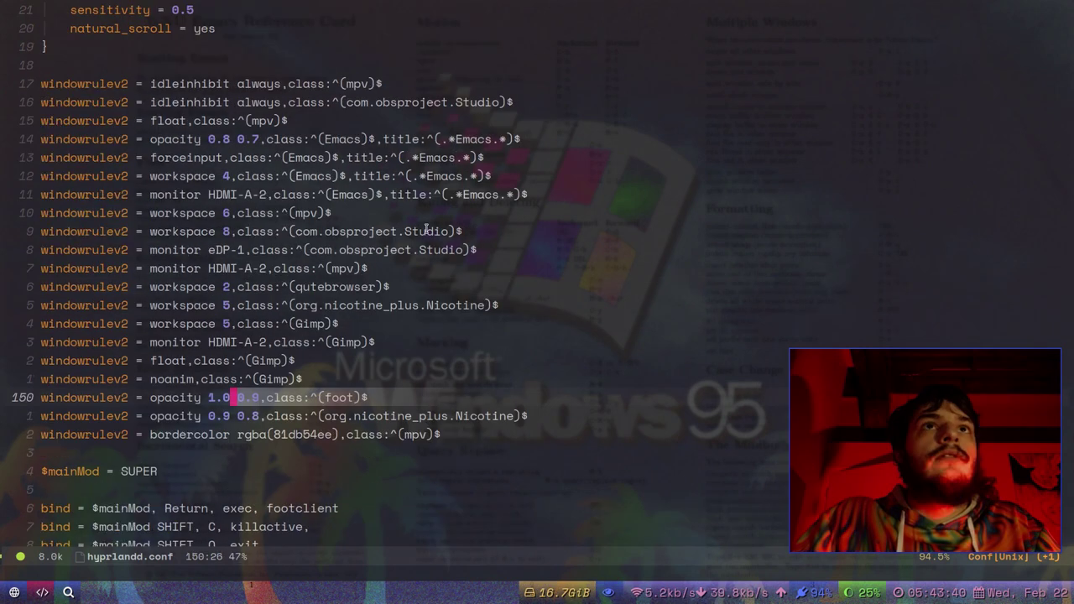
left_click(368, 176)
left_click(360, 151)
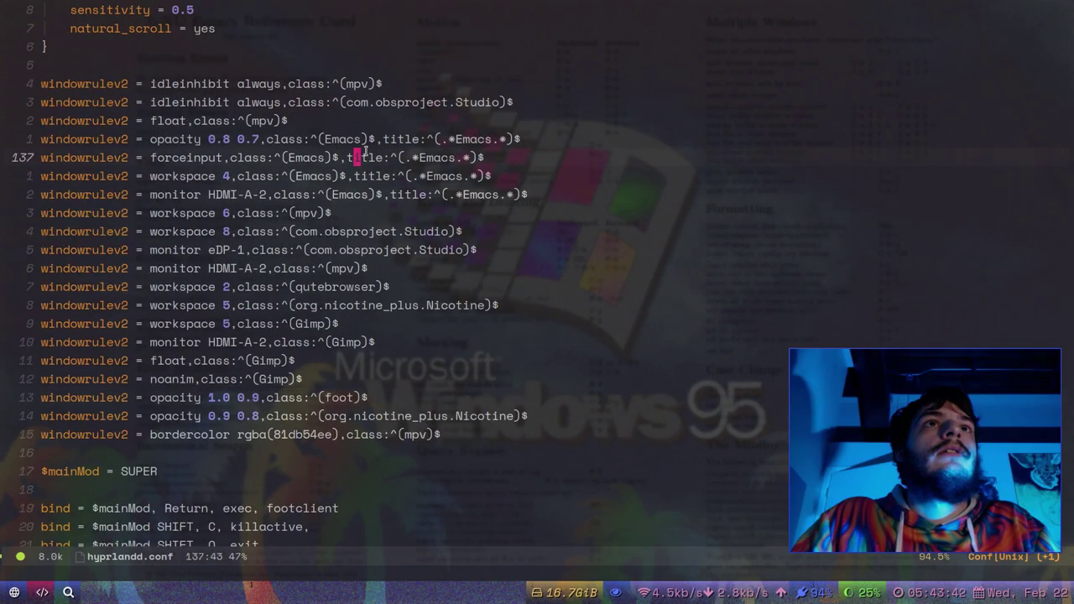
left_click(377, 138)
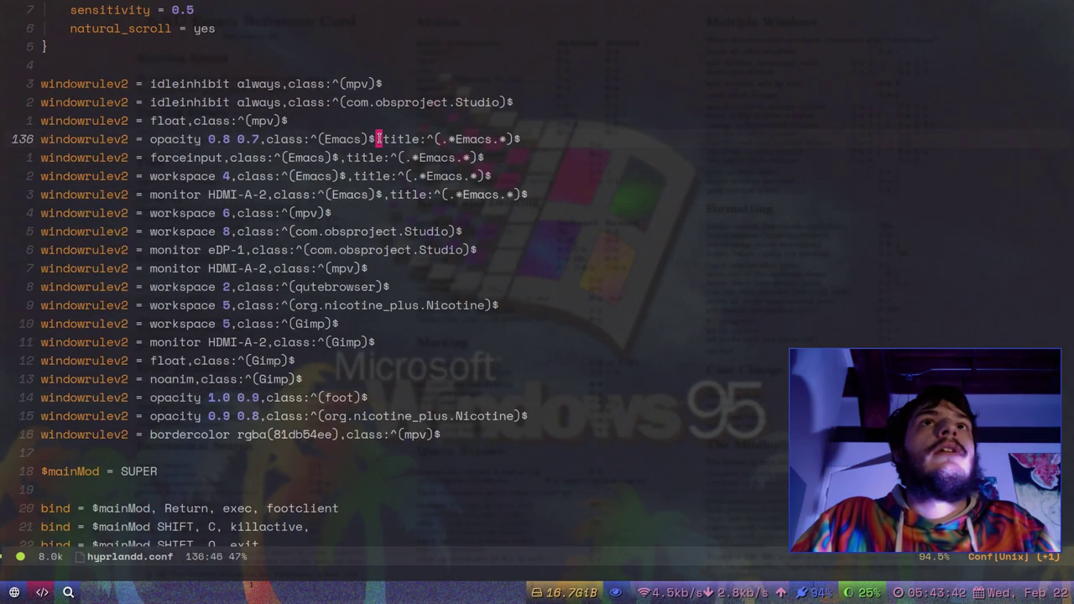
left_click_drag(237, 138, 269, 138)
left_click(268, 138)
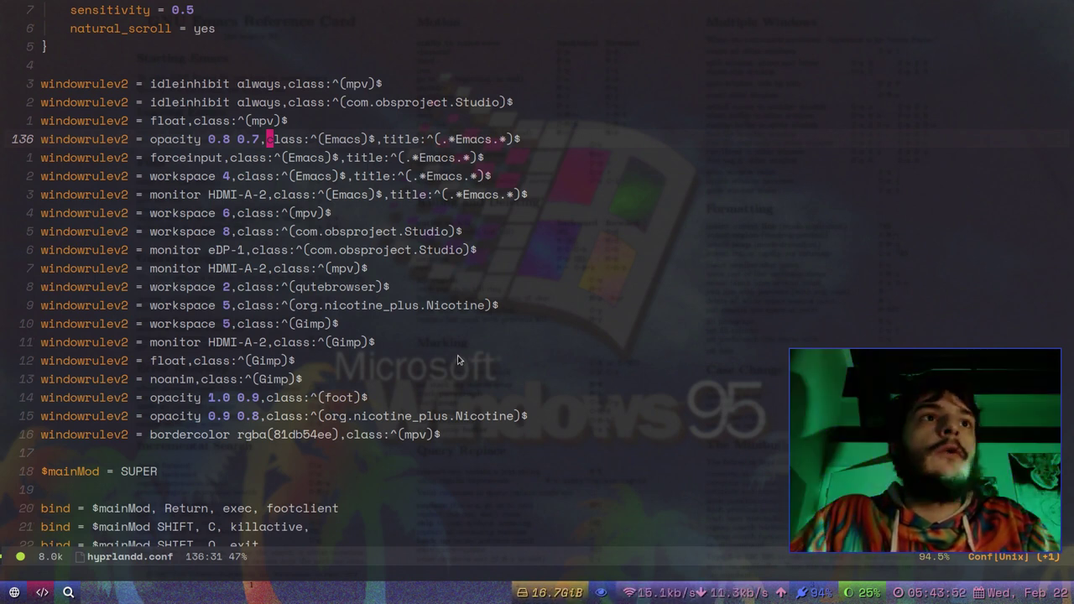
- Tile a foot terminal beside the config and close it, then return to the browser workspace
left_click_drag(916, 445, 903, 432)
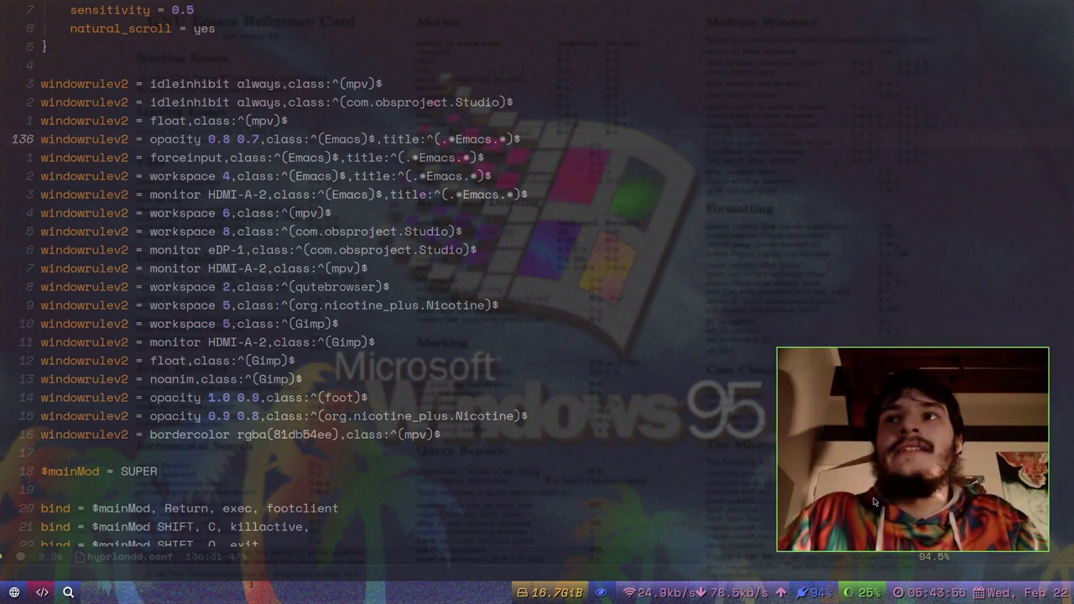
left_click_drag(992, 500, 974, 480)
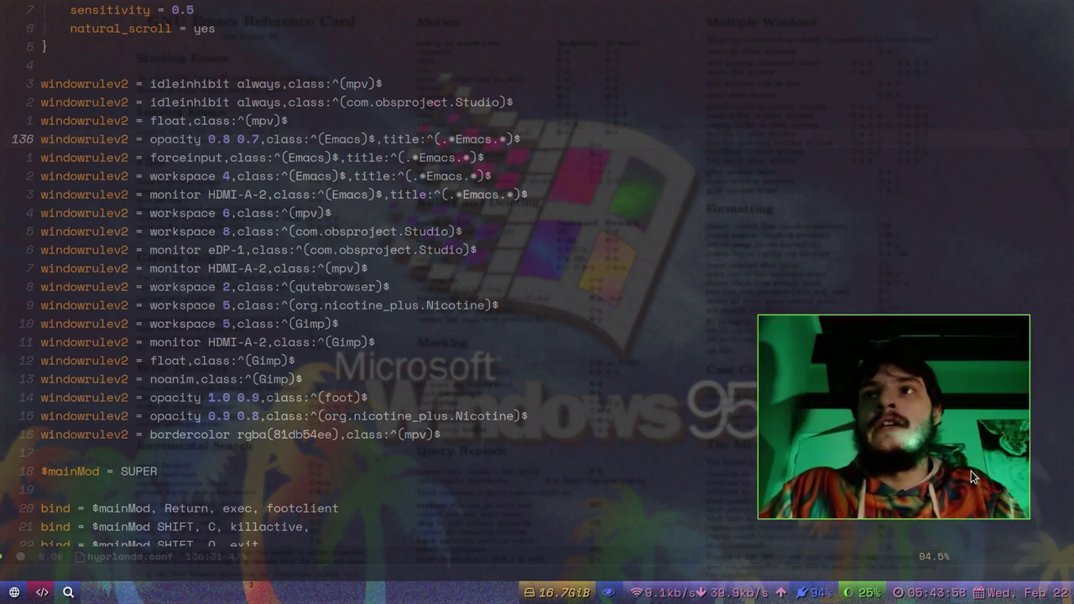
key("super+Return")
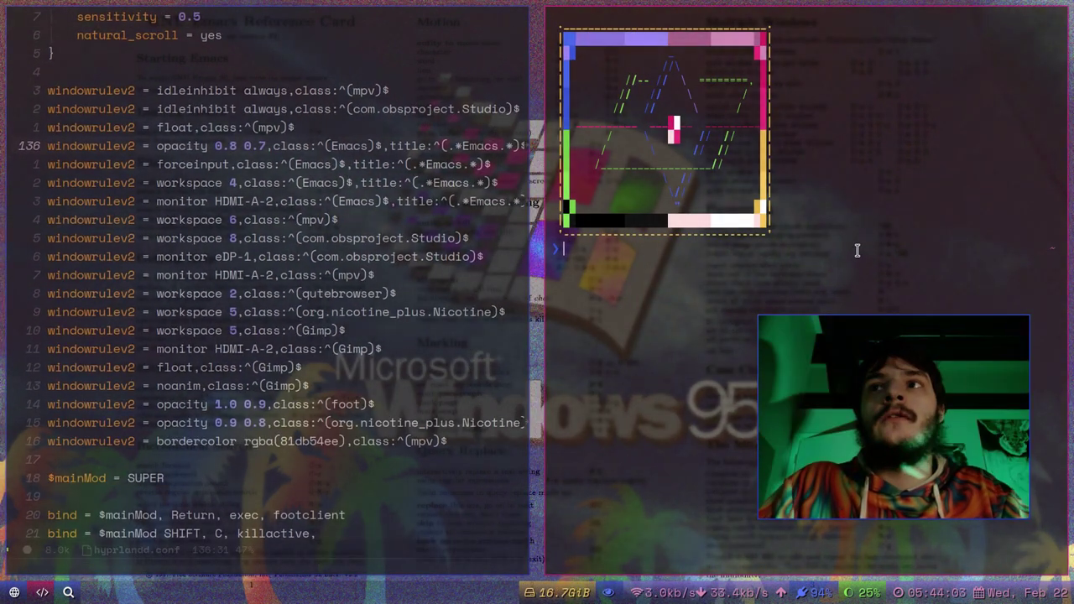
key("super+shift+c")
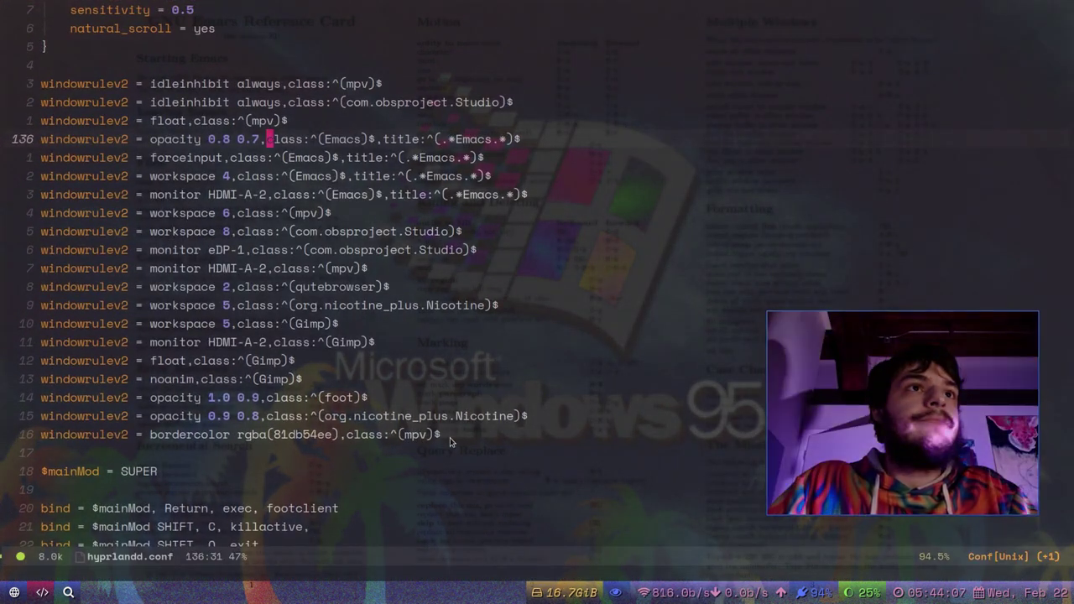
key("super+2")
left_click(612, 9)
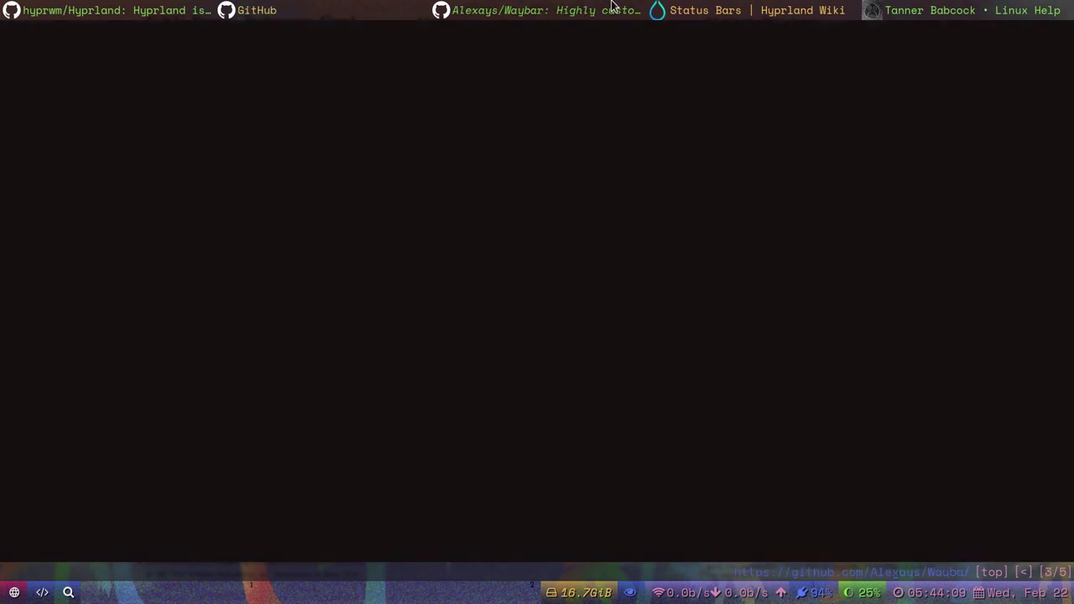
- Browse the Status Bars | Hyprland Wiki tab in qutebrowser
left_click(753, 9)
scroll(547, 281, "down", 5)
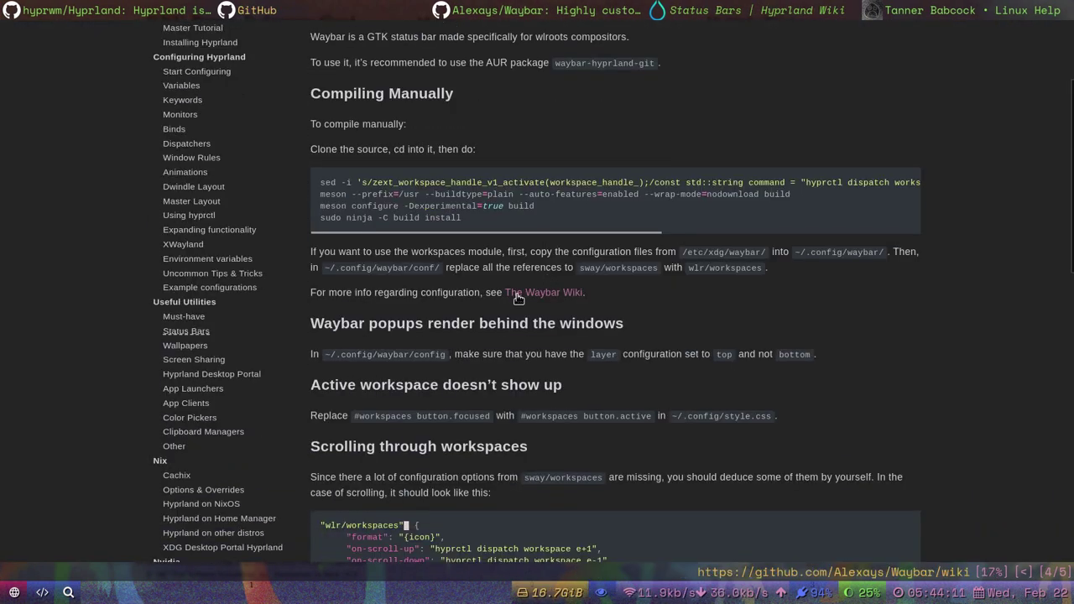
scroll(208, 341, "down", 3)
scroll(208, 332, "up", 8)
- Back in Emacs, open two terminals beside the config, then close both
key("super+1")
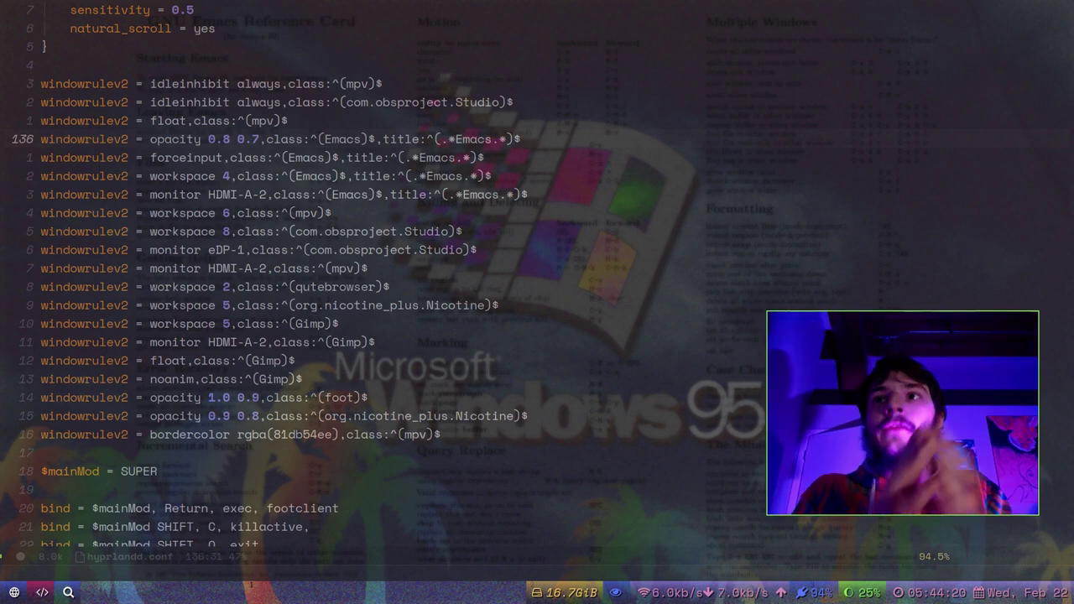
key("super+Return")
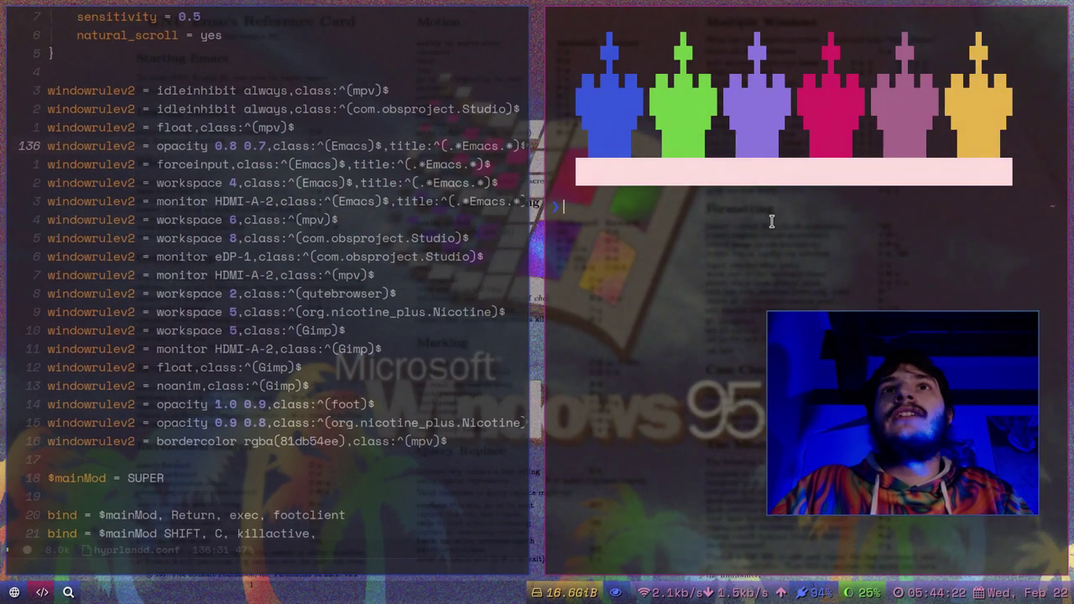
key("super+Return")
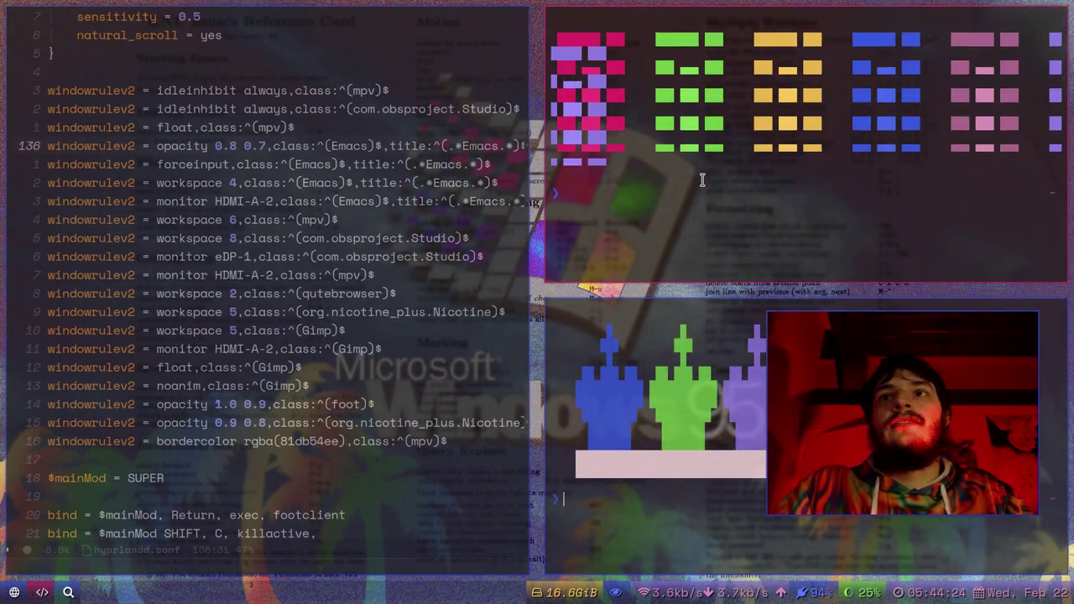
key("super+shift+c")
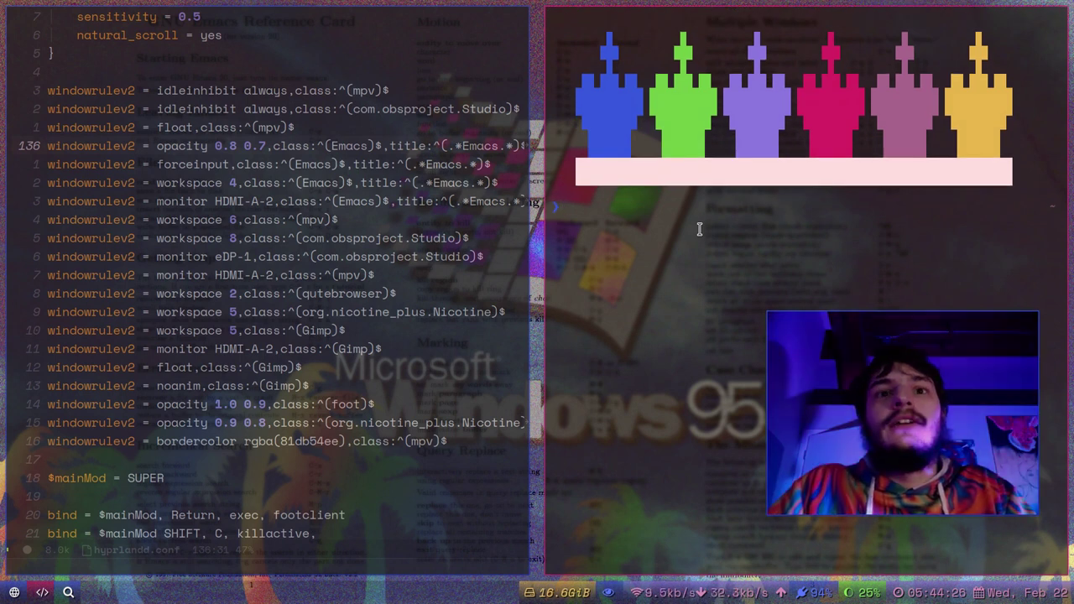
key("super+shift+c")
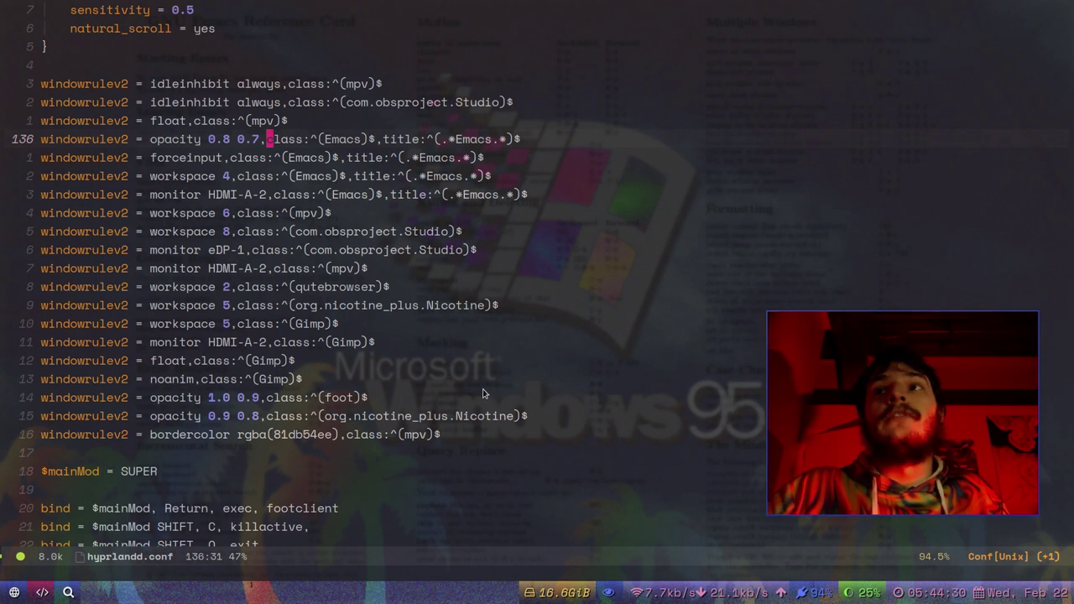
- Scroll hyprlandd.conf through the bind and bindm lines down to the final wsbind workspace assignments
scroll(499, 302, "down", 5)
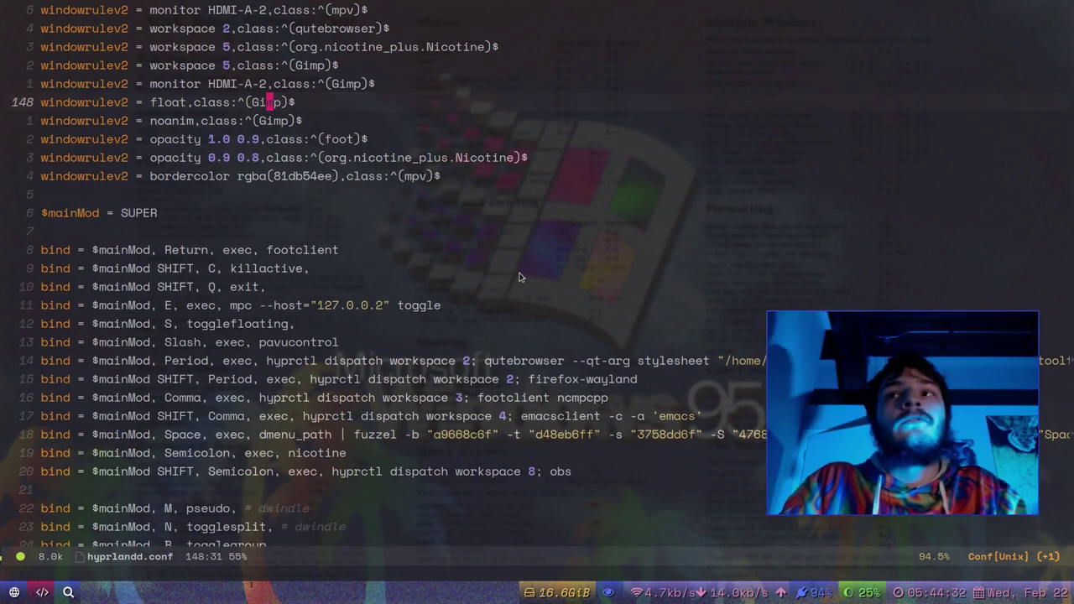
scroll(505, 283, "down", 5)
scroll(496, 348, "down", 3)
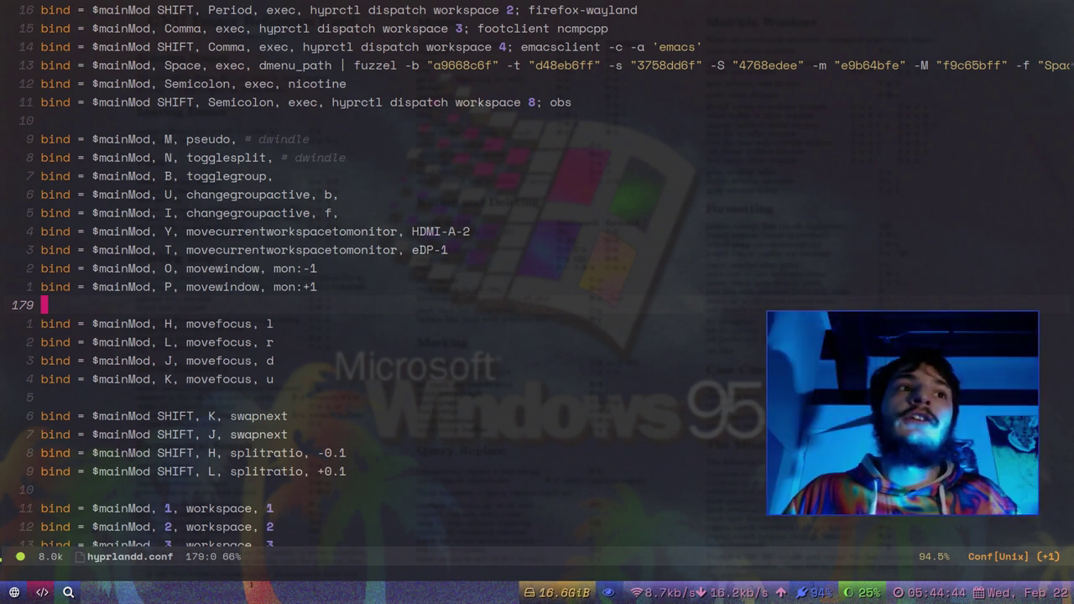
scroll(450, 379, "down", 9)
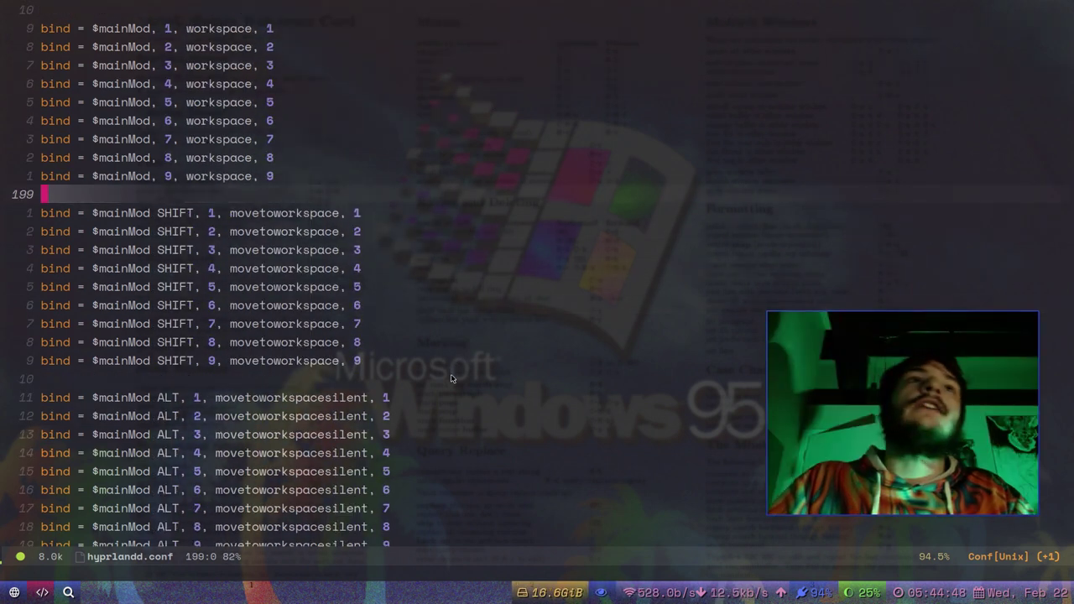
scroll(449, 382, "down", 6)
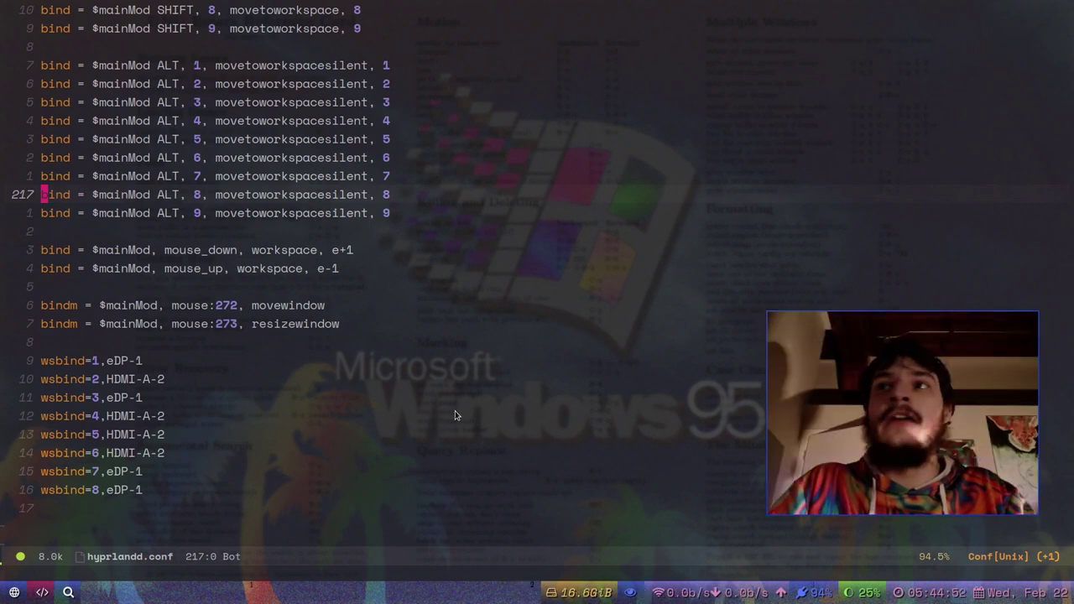
- Load the user's github.com/sponsors profile address in the GitHub tab
key("super+2")
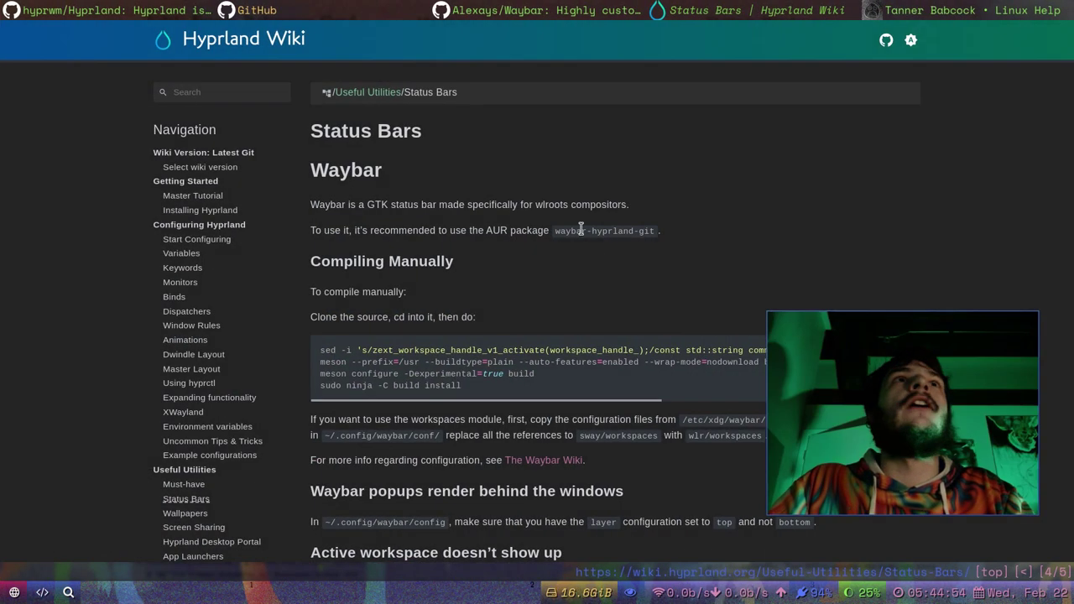
left_click(343, 5)
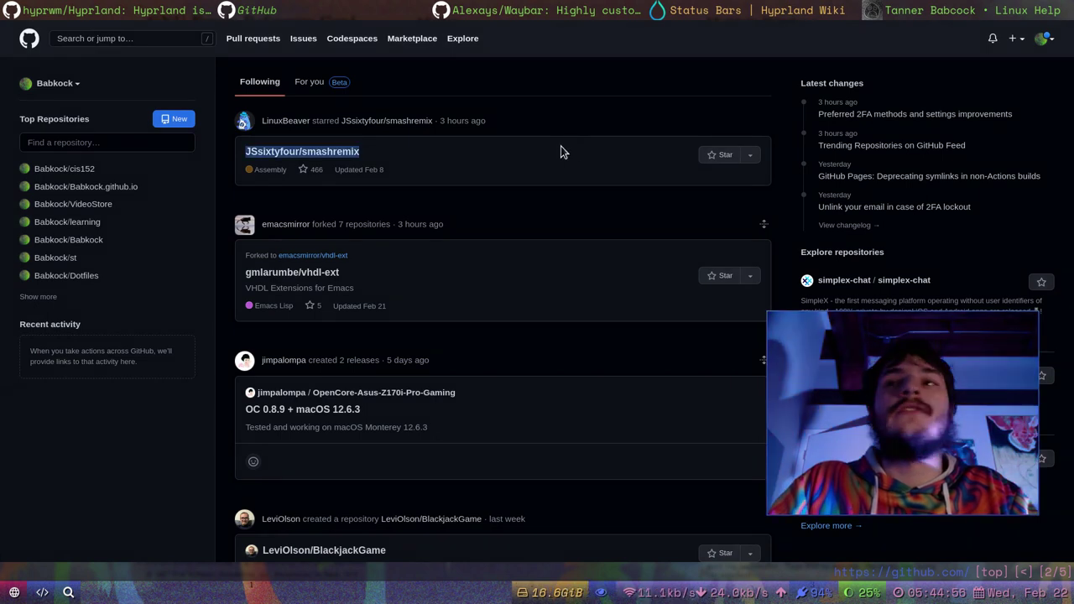
left_click_drag(951, 450, 954, 482)
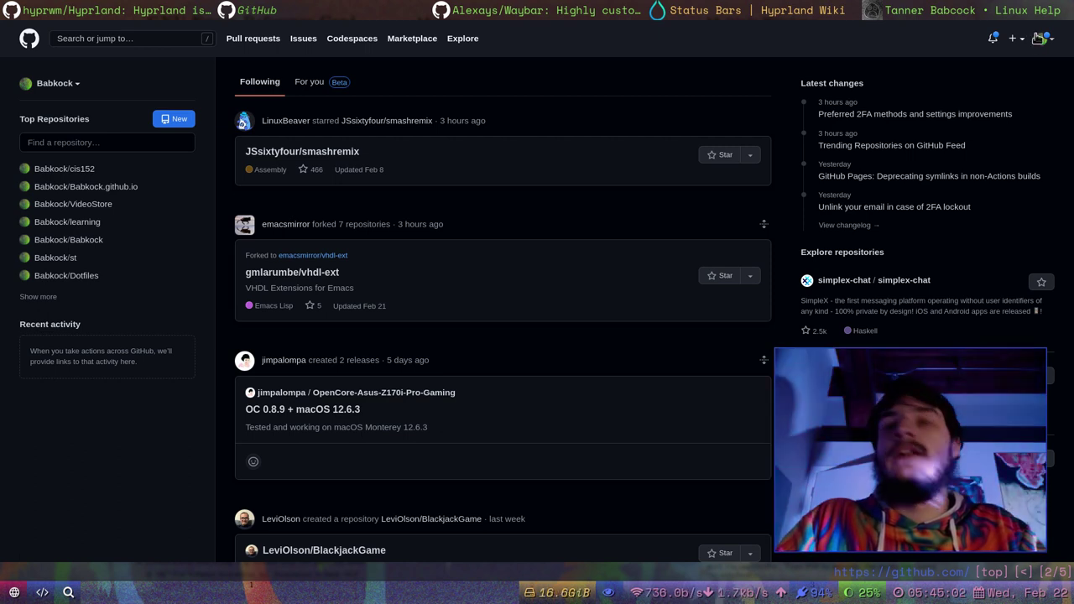
type("gopen https://github.com/sp")
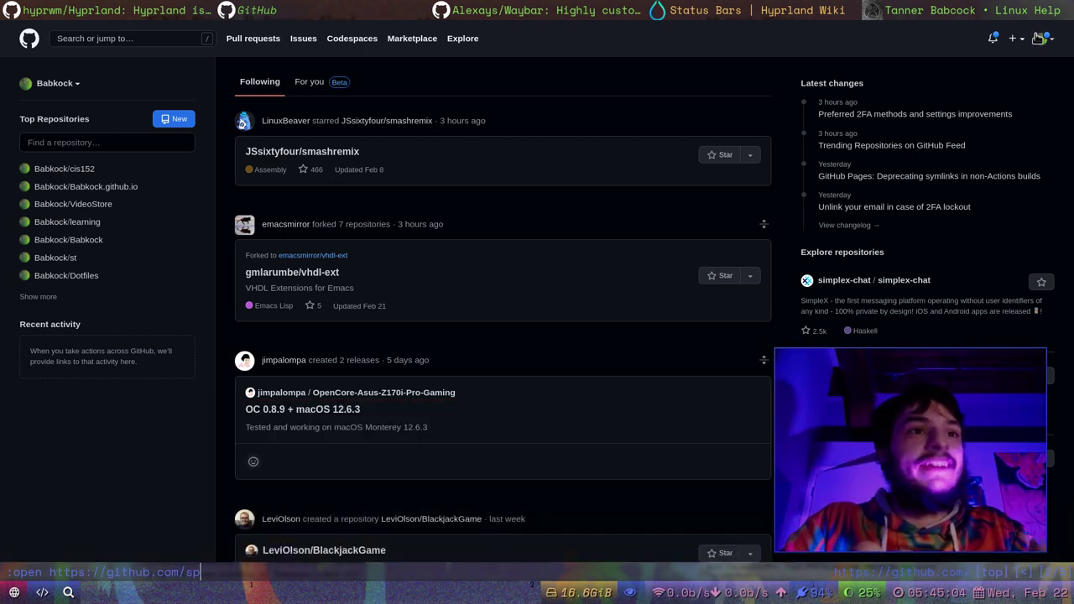
type("orsors/")
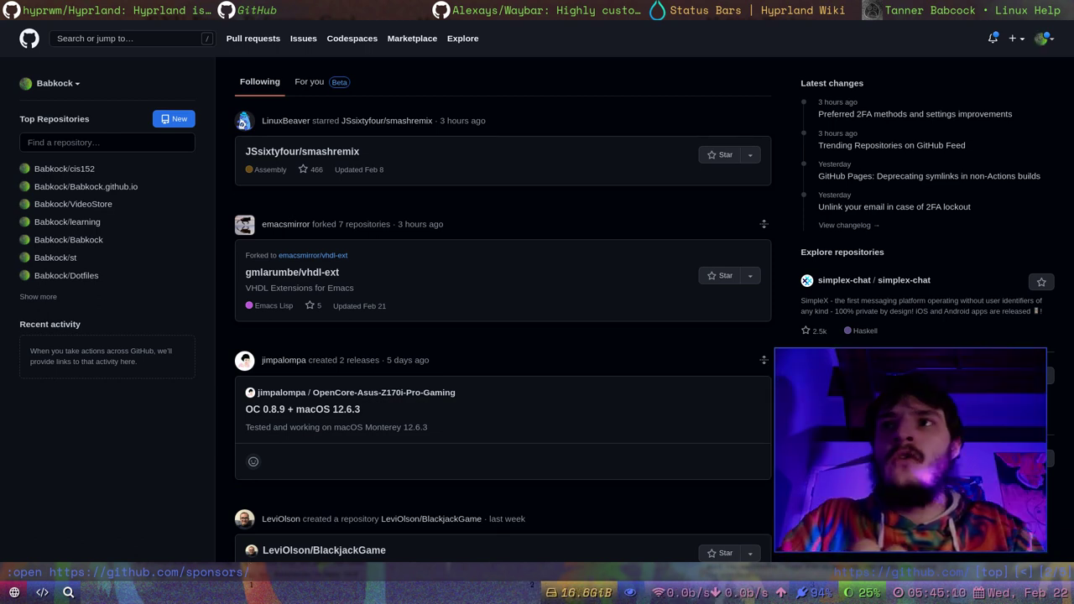
type("Babkock")
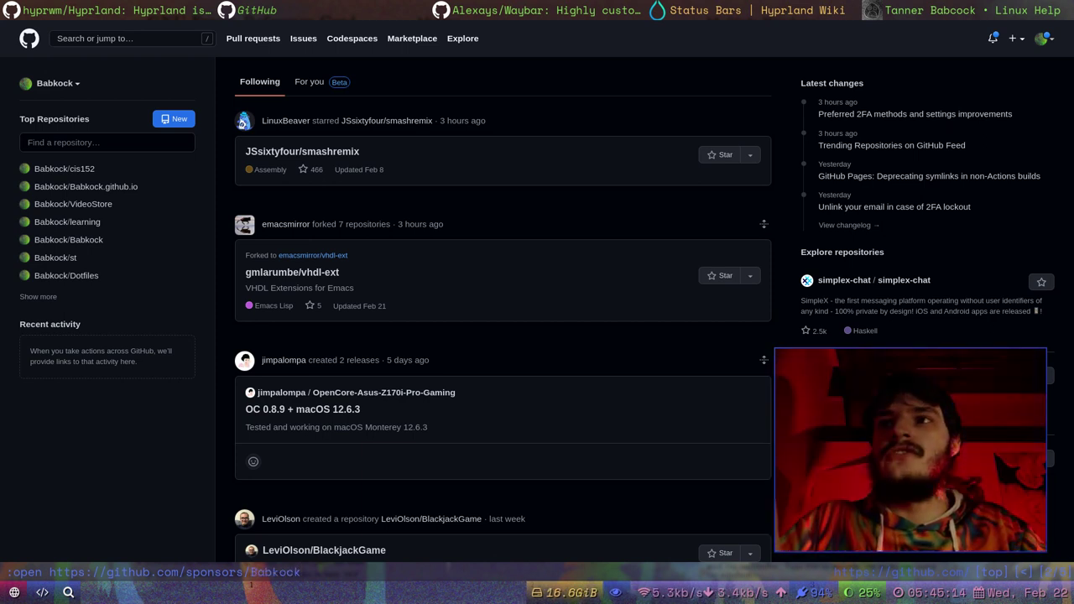
key("Return")
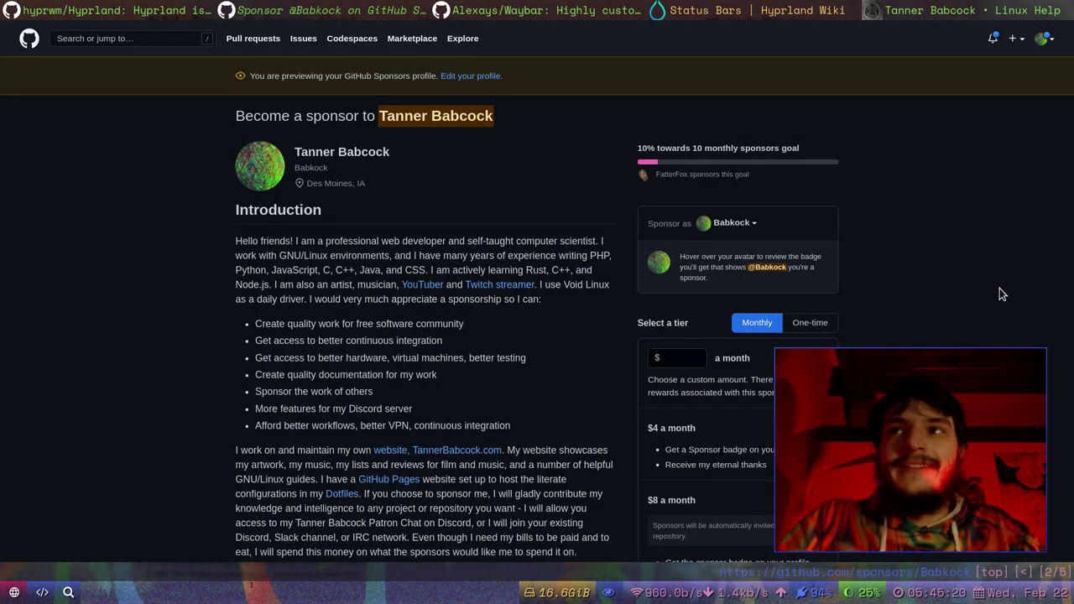
key("plus")
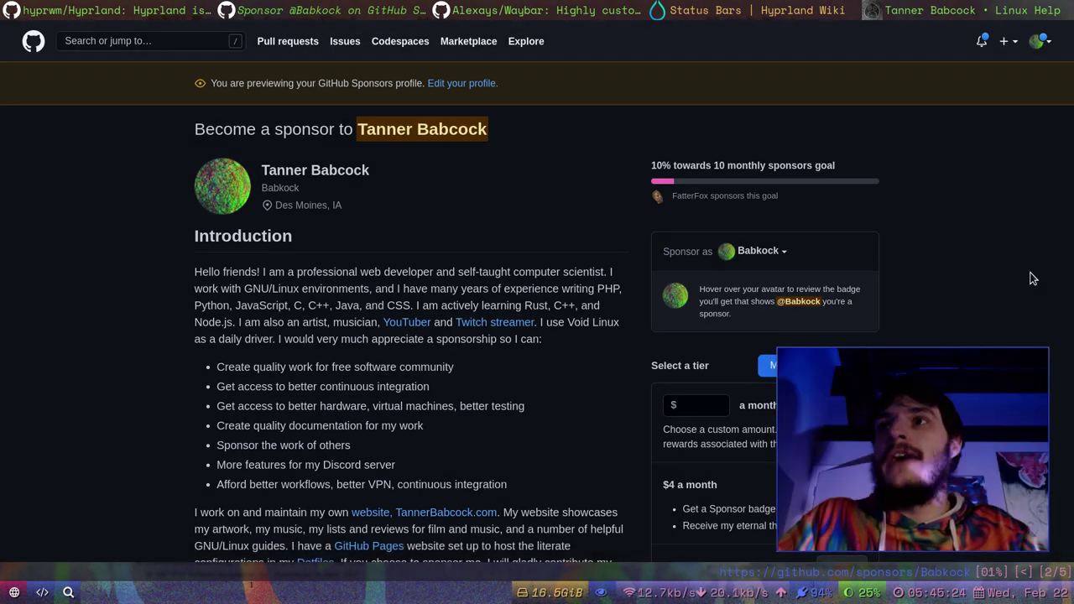
scroll(1030, 285, "down", 4)
scroll(1027, 285, "up", 2)
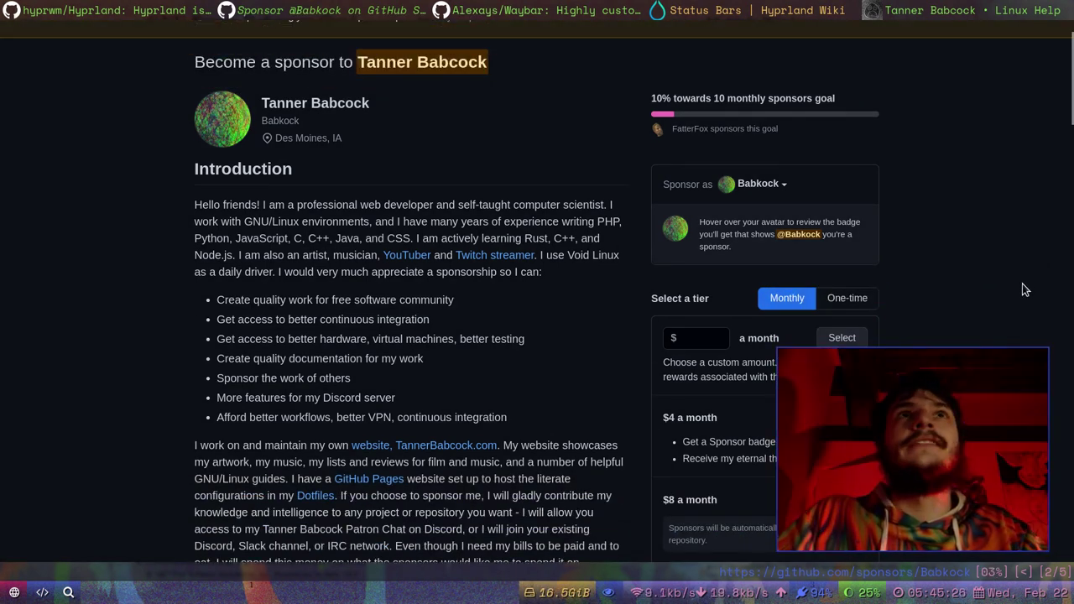
scroll(1024, 285, "up", 2)
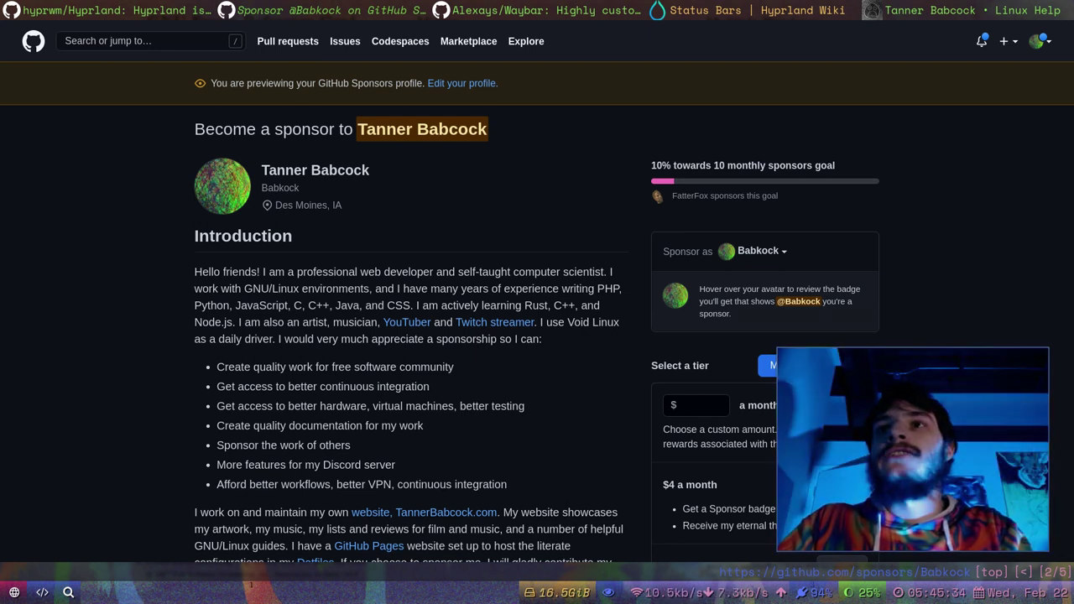
scroll(472, 350, "down", 3)
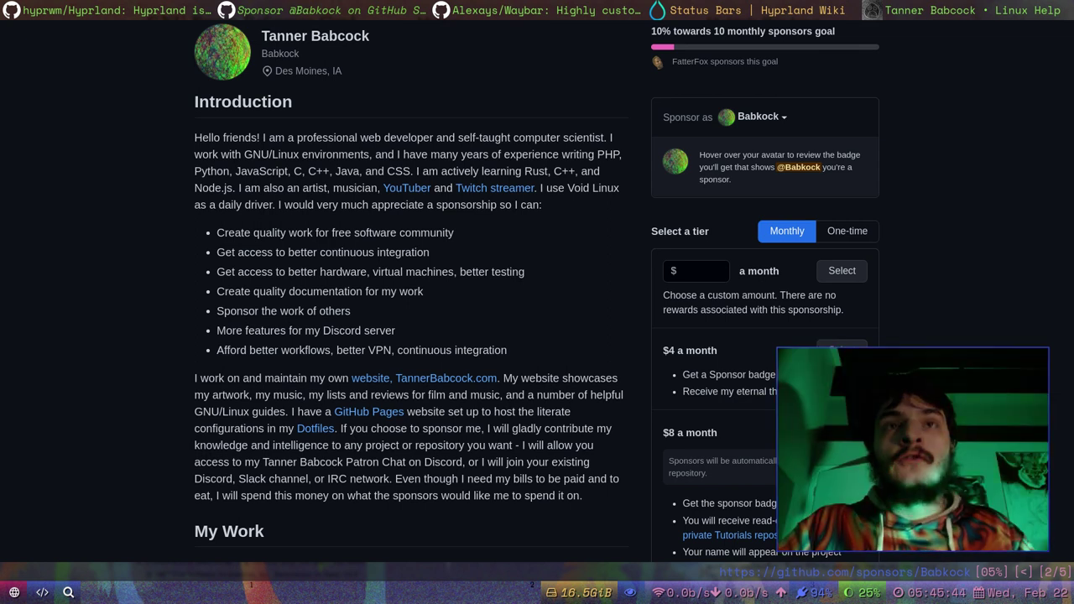
scroll(993, 293, "up", 3)
scroll(992, 293, "down", 9)
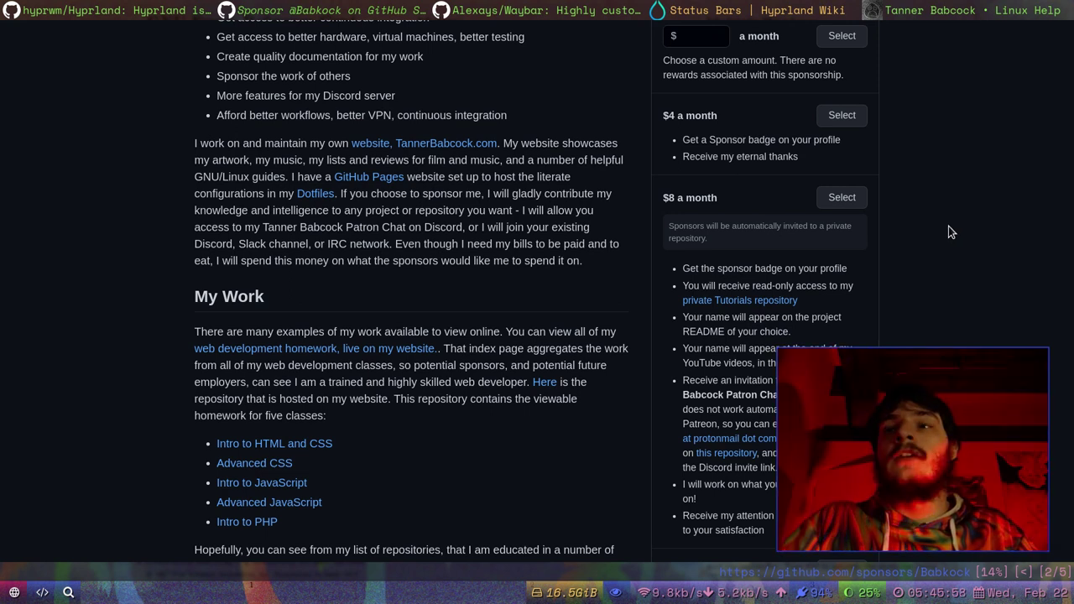
scroll(948, 226, "down", 2)
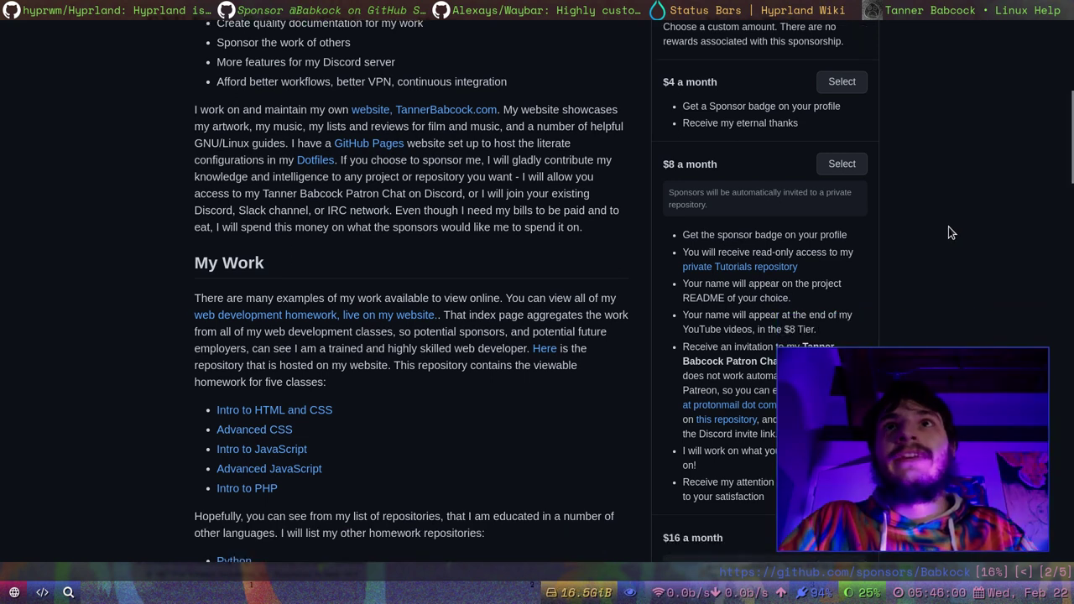
scroll(949, 227, "down", 12)
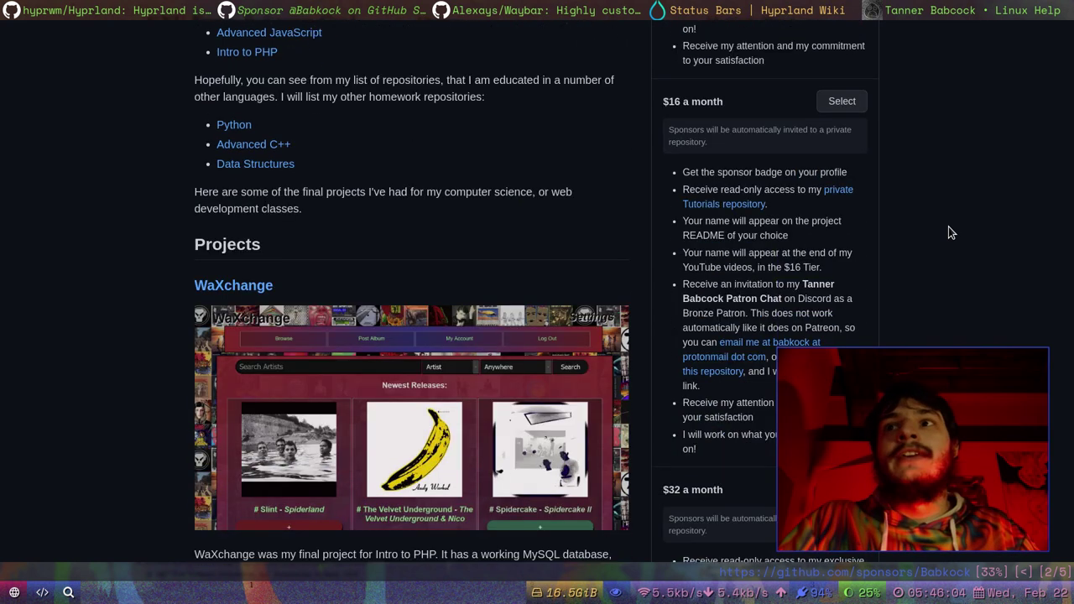
scroll(949, 226, "down", 9)
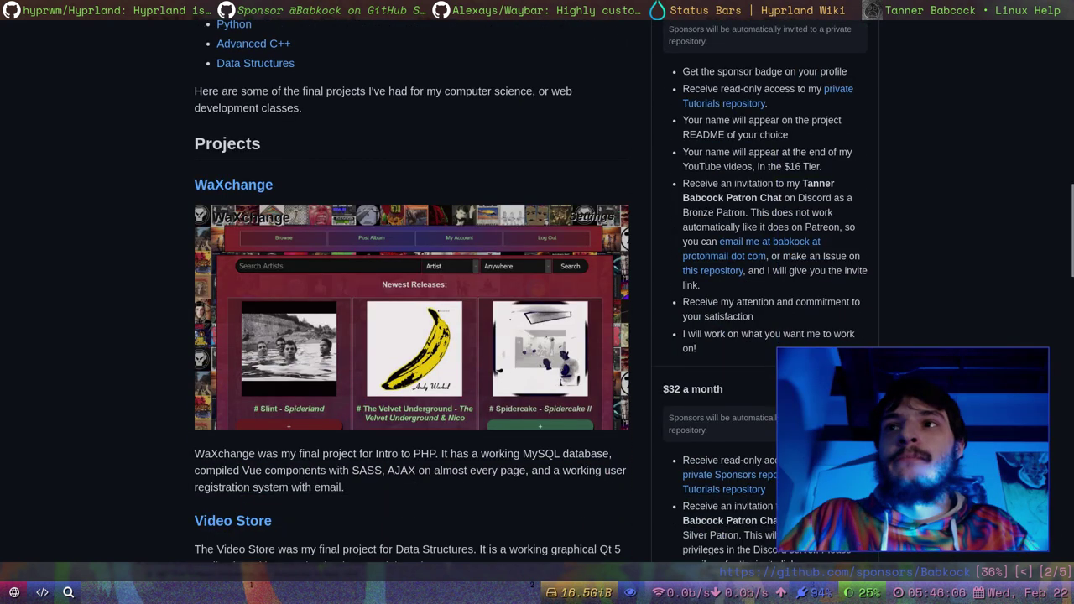
scroll(949, 230, "down", 4)
scroll(950, 230, "up", 1)
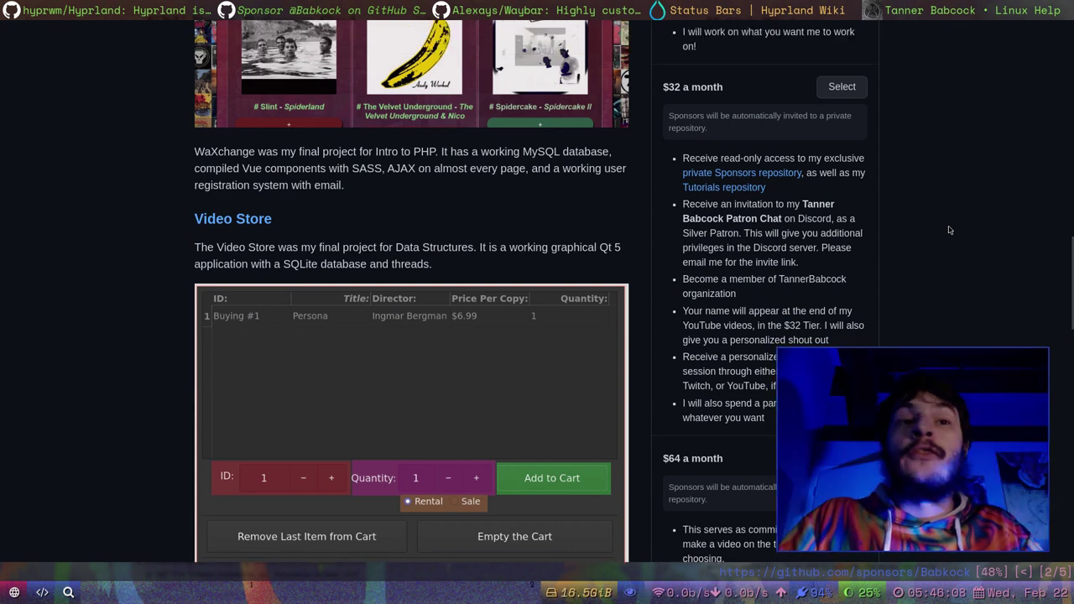
scroll(950, 230, "down", 9)
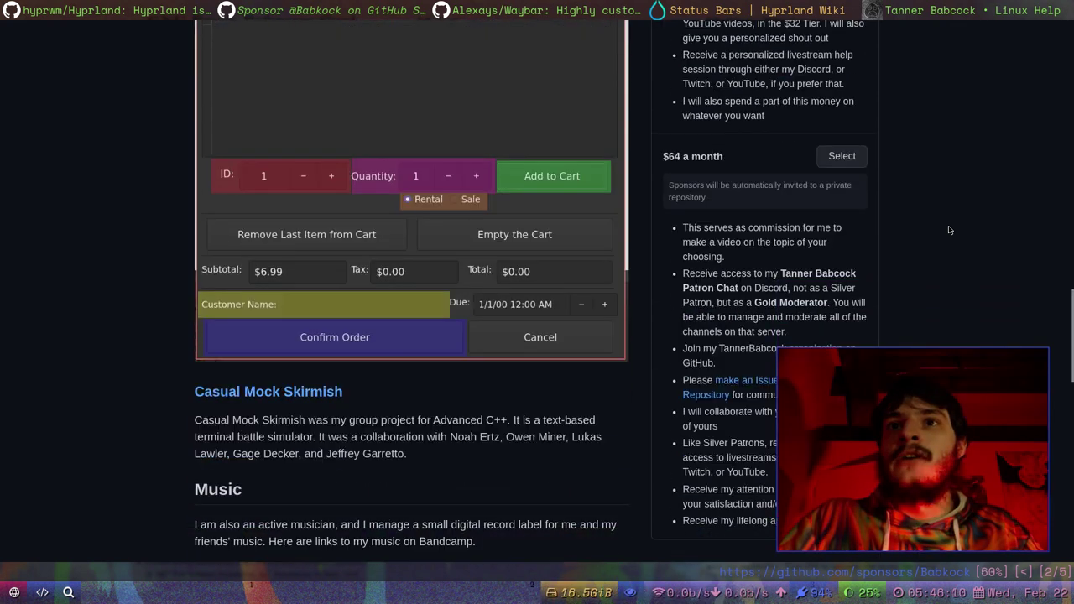
scroll(537, 289, "down", 1)
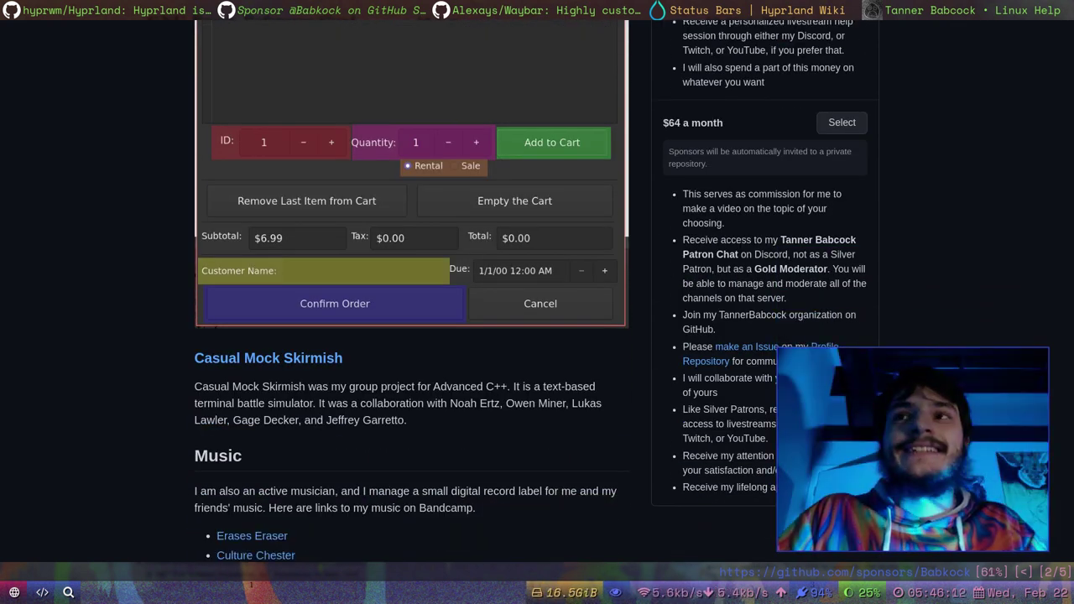
scroll(950, 230, "up", 14)
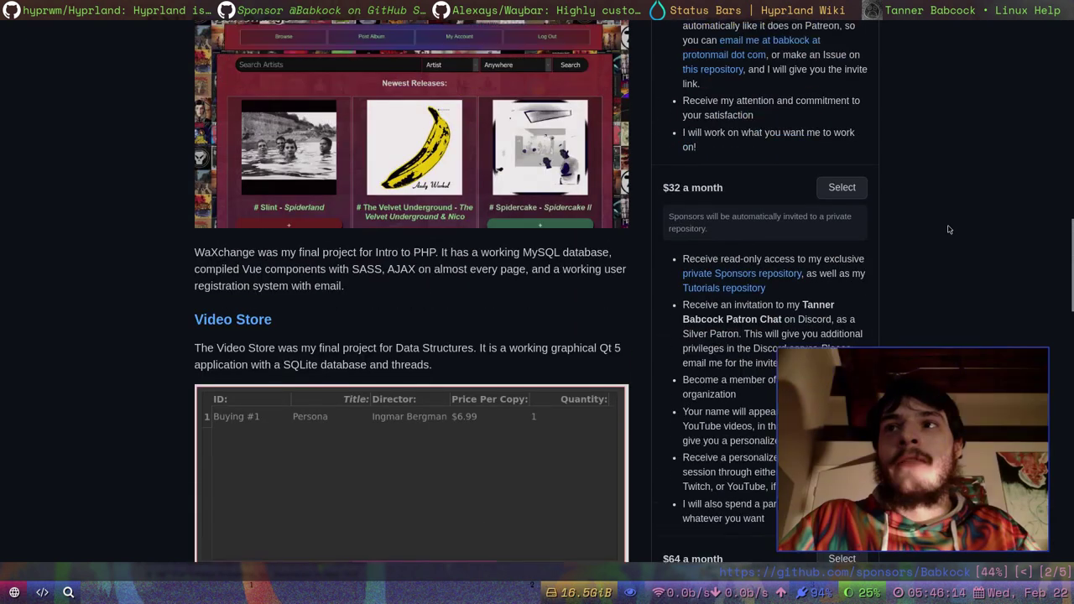
scroll(950, 230, "up", 20)
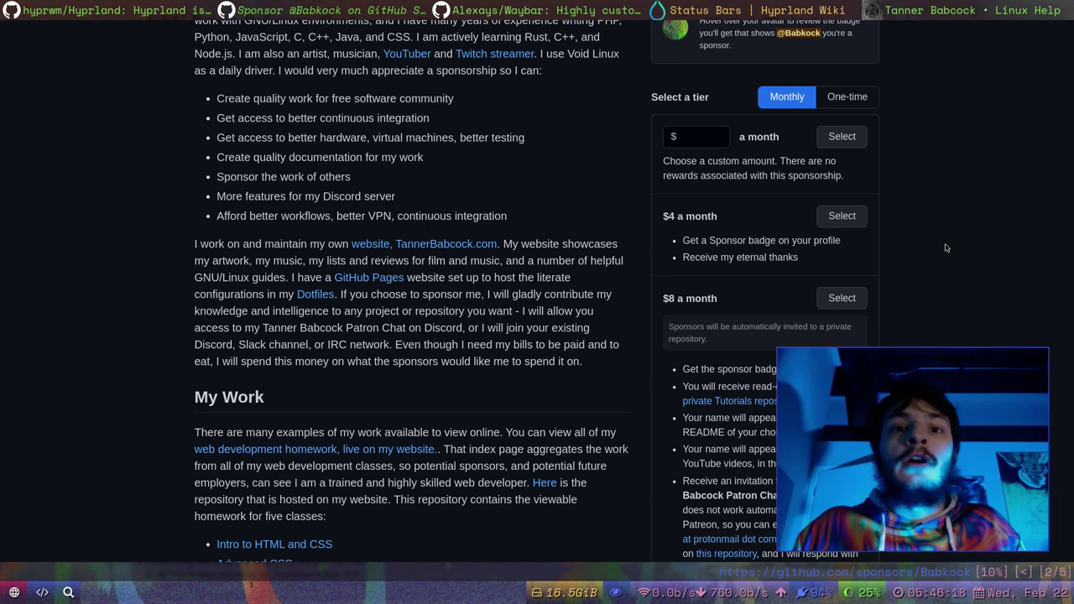
- Look through the one-time sponsorship tiers, then go back to the monthly tiers
left_click(848, 99)
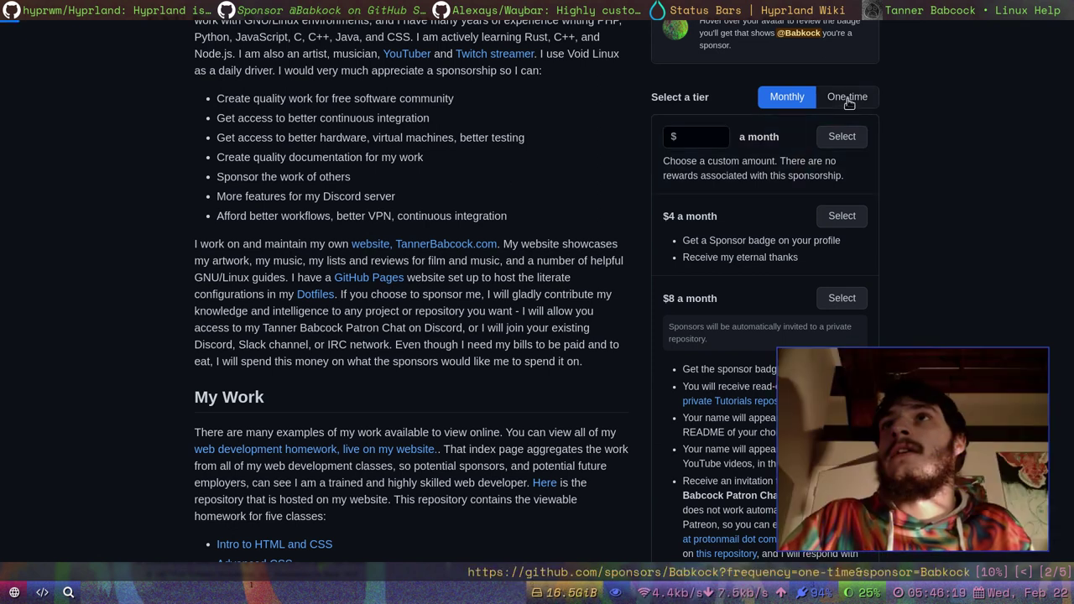
scroll(1001, 272, "down", 2)
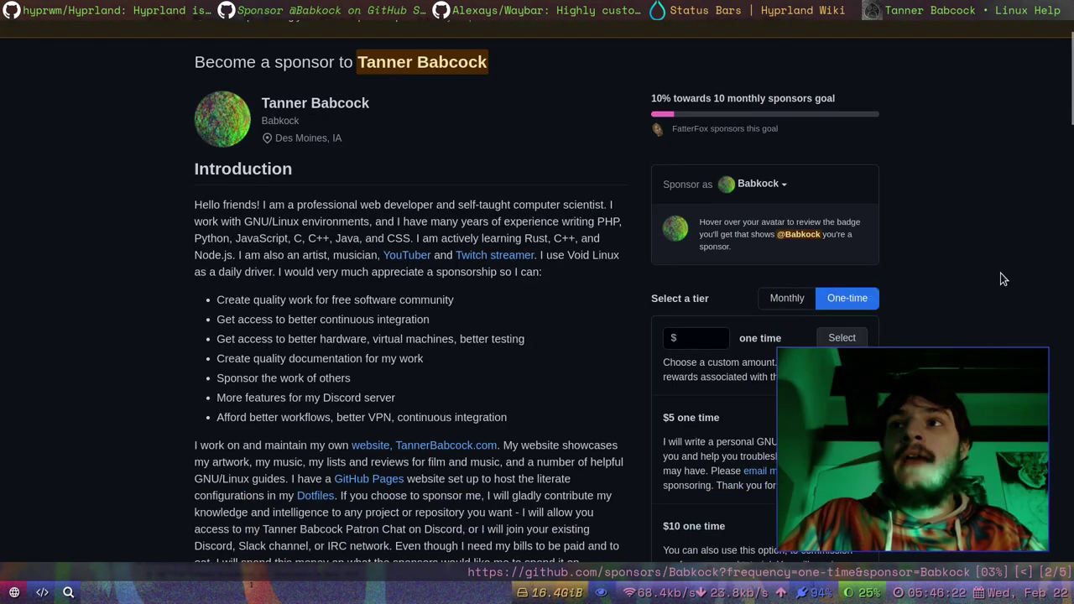
scroll(997, 270, "down", 2)
scroll(994, 267, "down", 1)
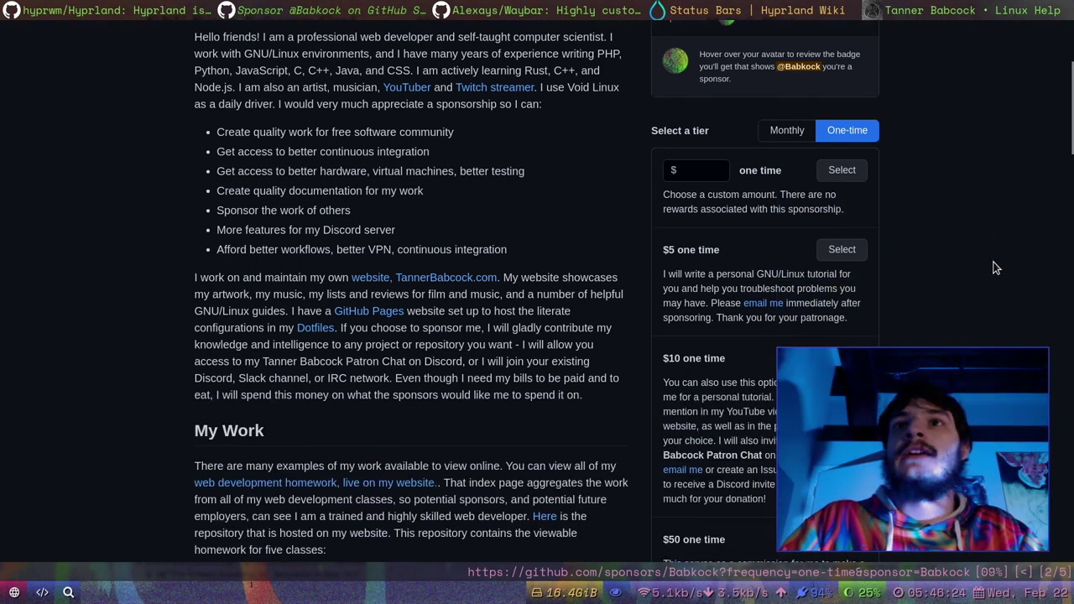
scroll(977, 251, "down", 2)
scroll(975, 250, "up", 3)
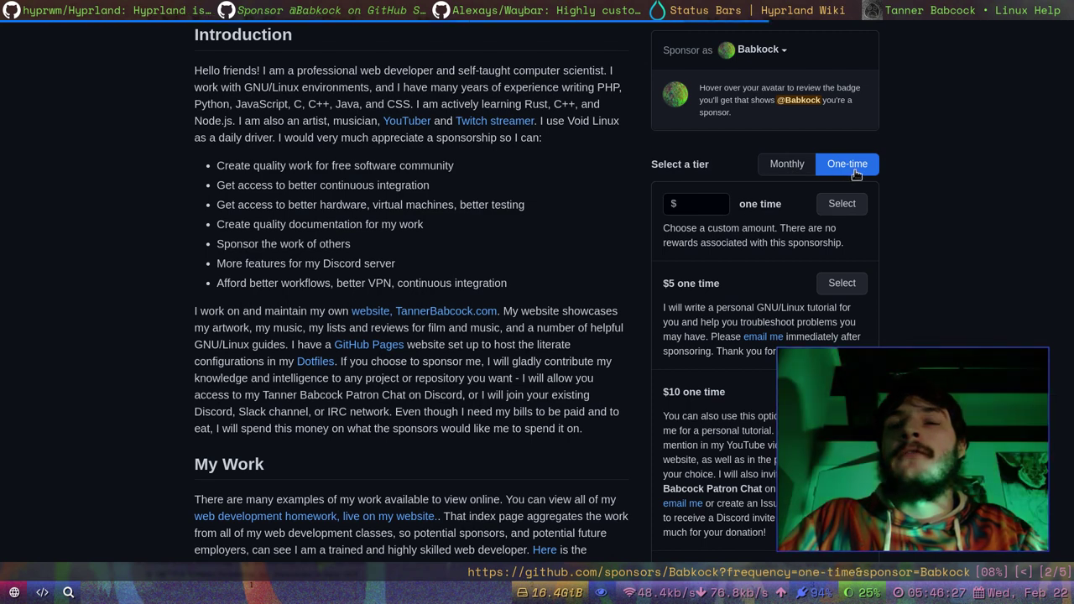
key("shift+h")
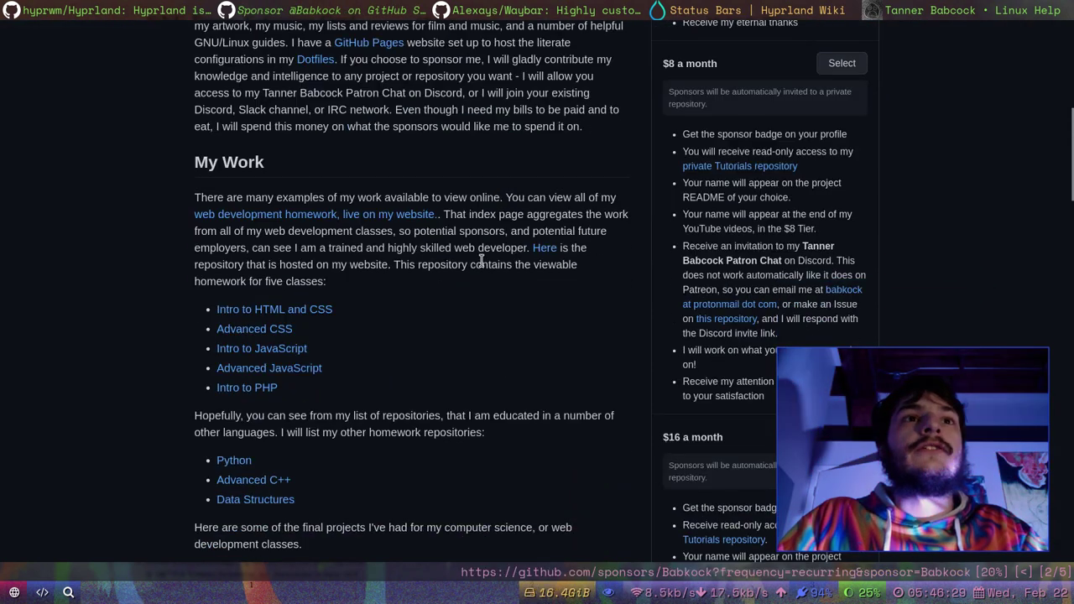
- Scroll down the monthly sponsorship page and back up to the 10 monthly sponsors goal
scroll(481, 262, "down", 10)
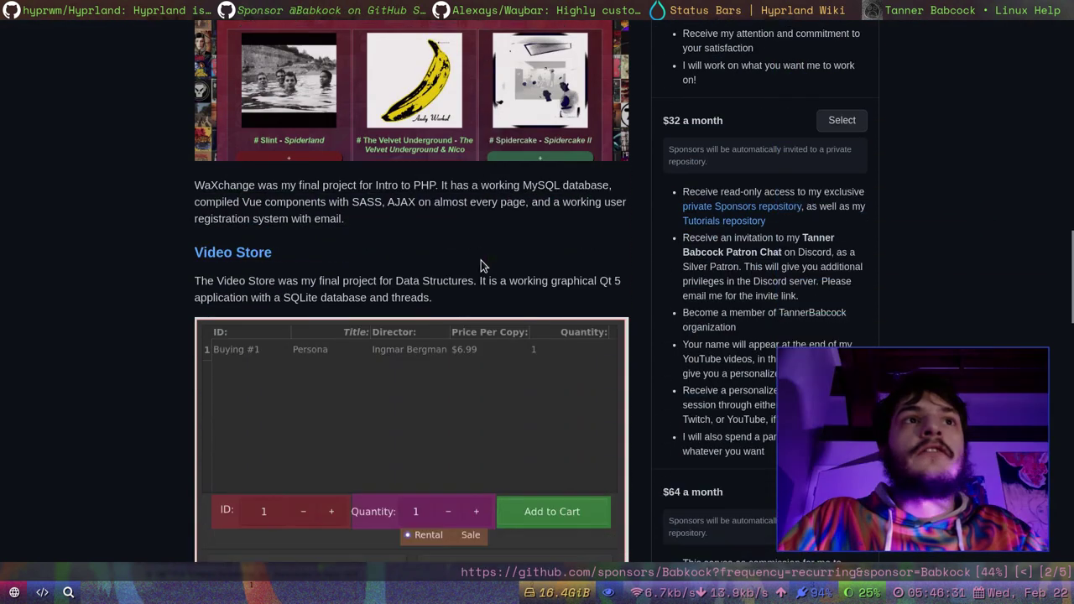
scroll(470, 262, "down", 3)
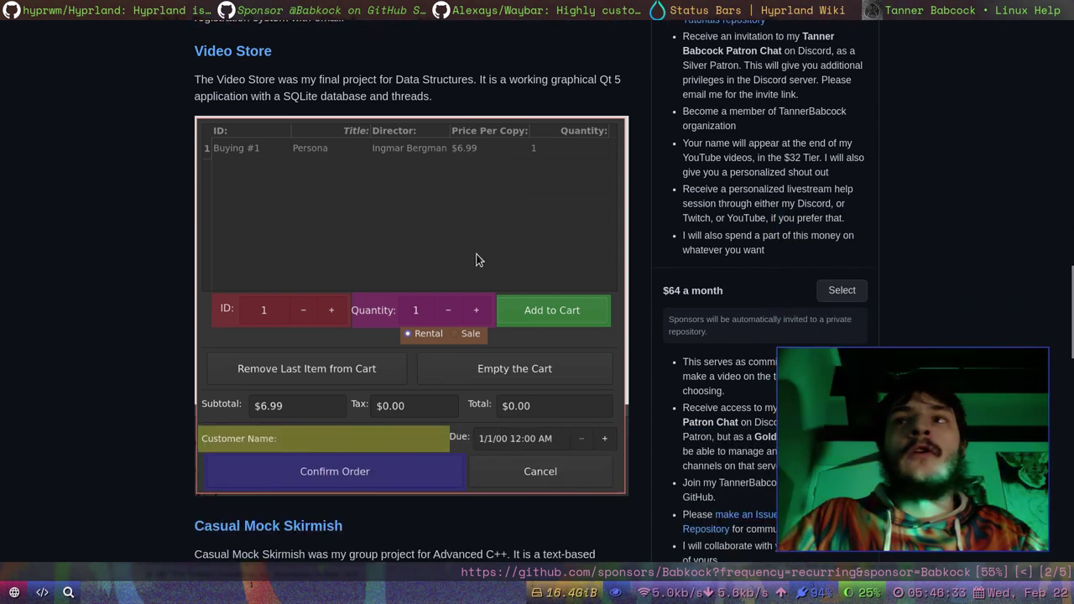
scroll(474, 260, "down", 11)
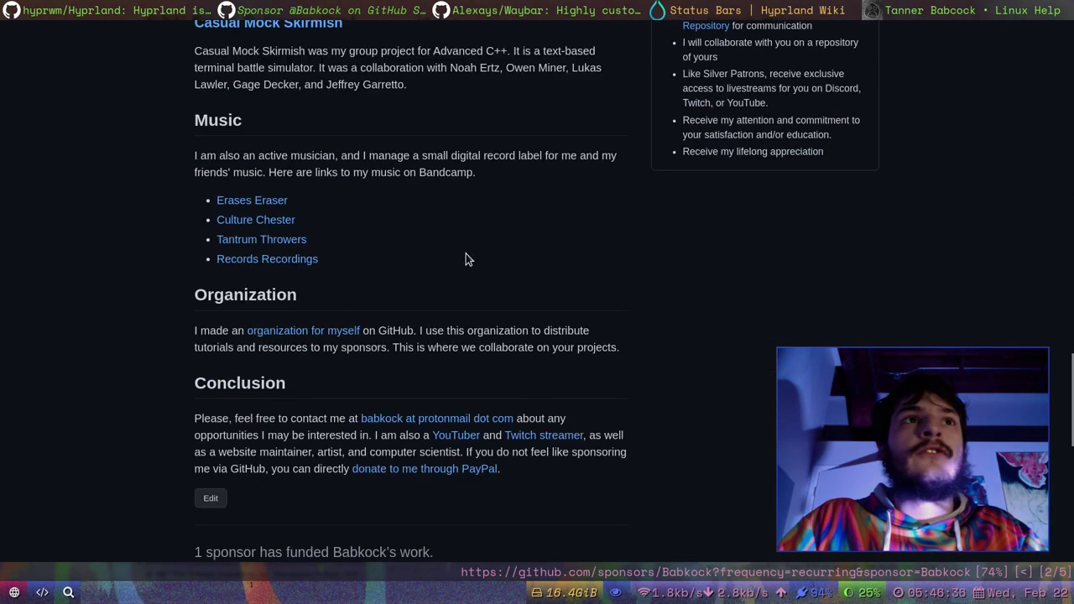
scroll(467, 260, "down", 8)
scroll(474, 262, "down", 3)
scroll(473, 264, "up", 20)
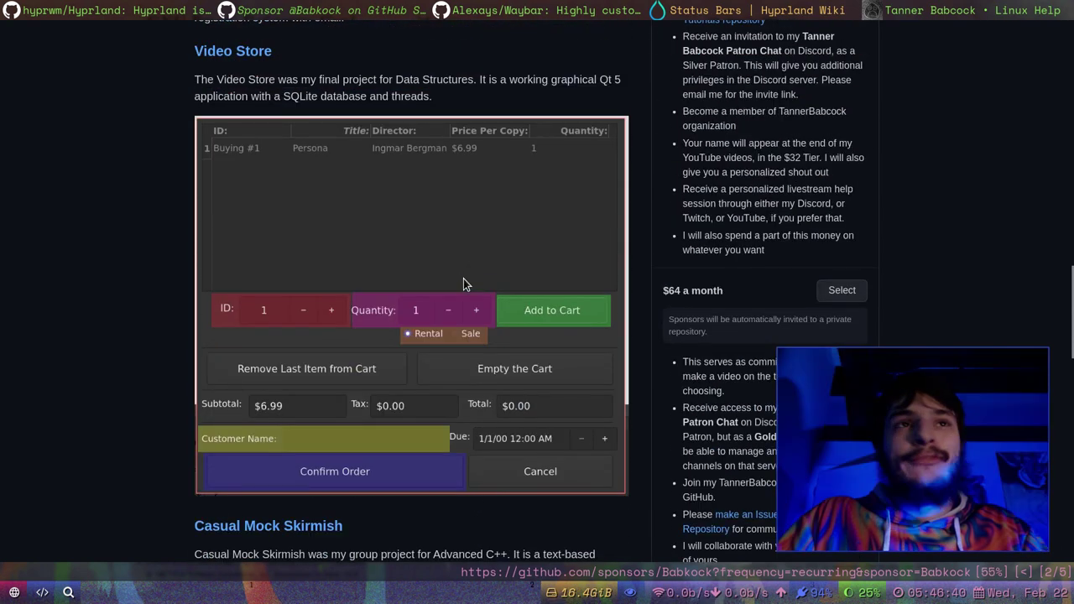
scroll(458, 292, "up", 5)
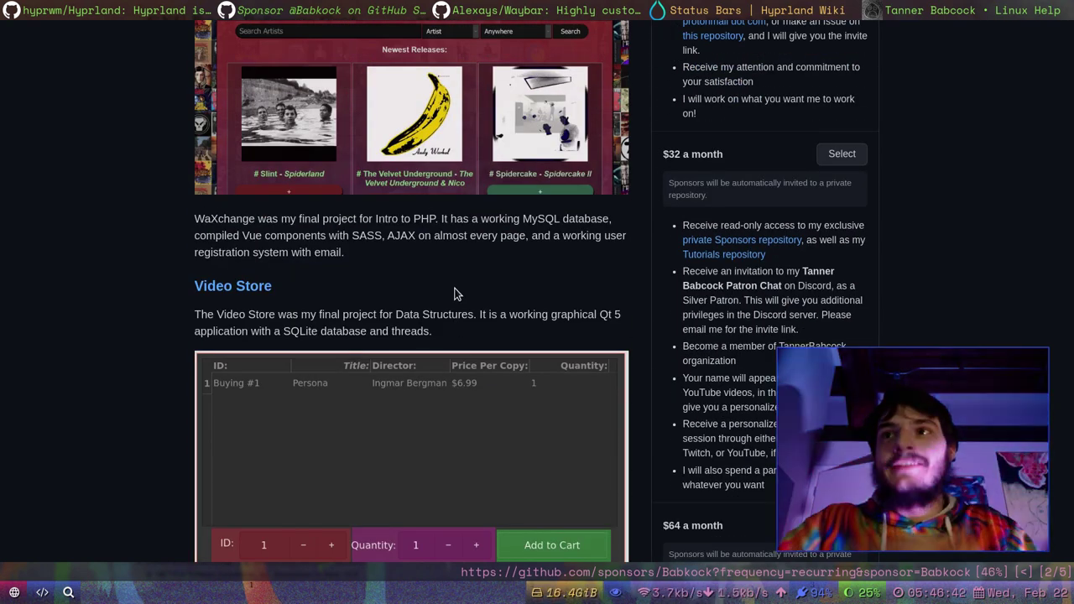
scroll(453, 294, "up", 7)
scroll(449, 296, "up", 11)
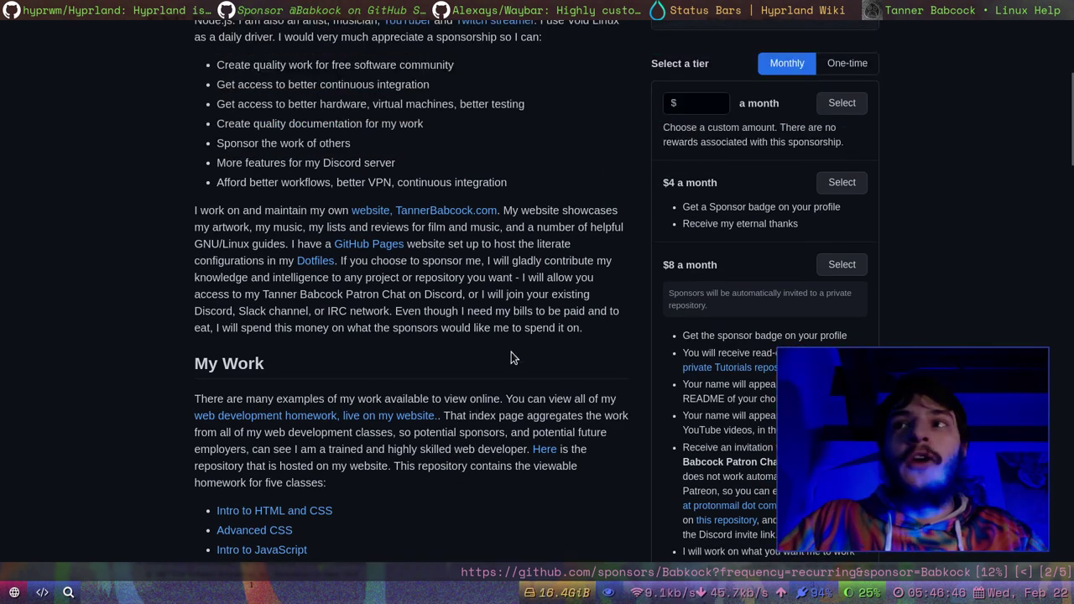
scroll(511, 354, "up", 6)
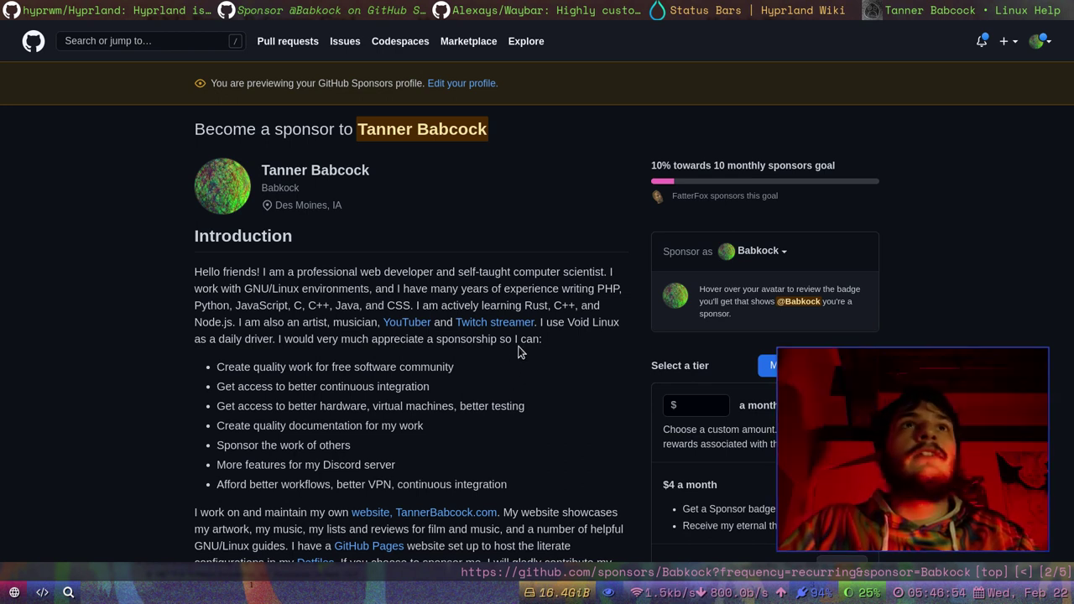
left_click(951, 9)
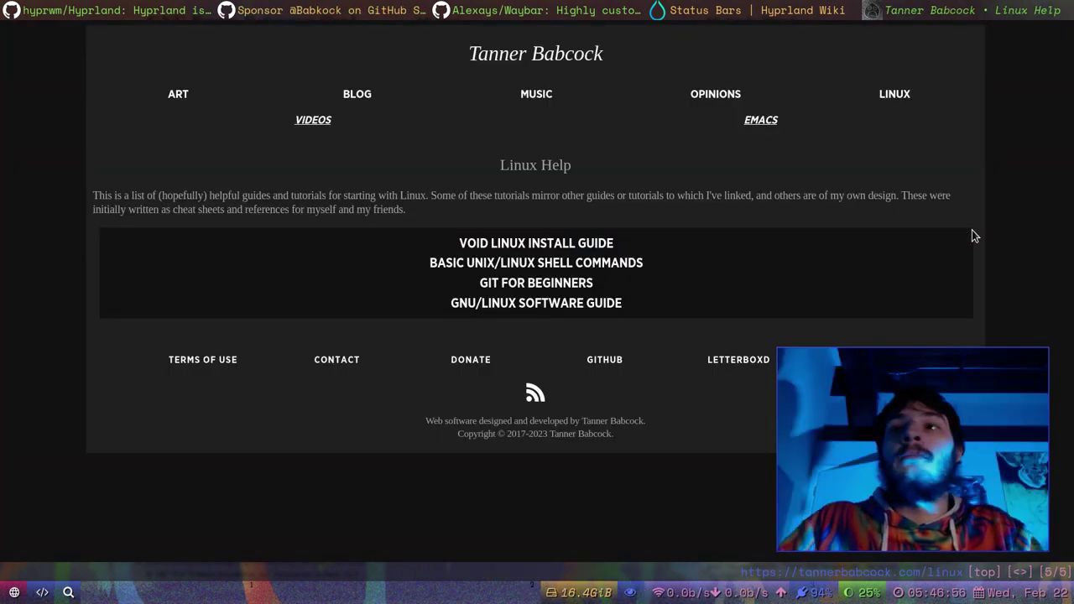